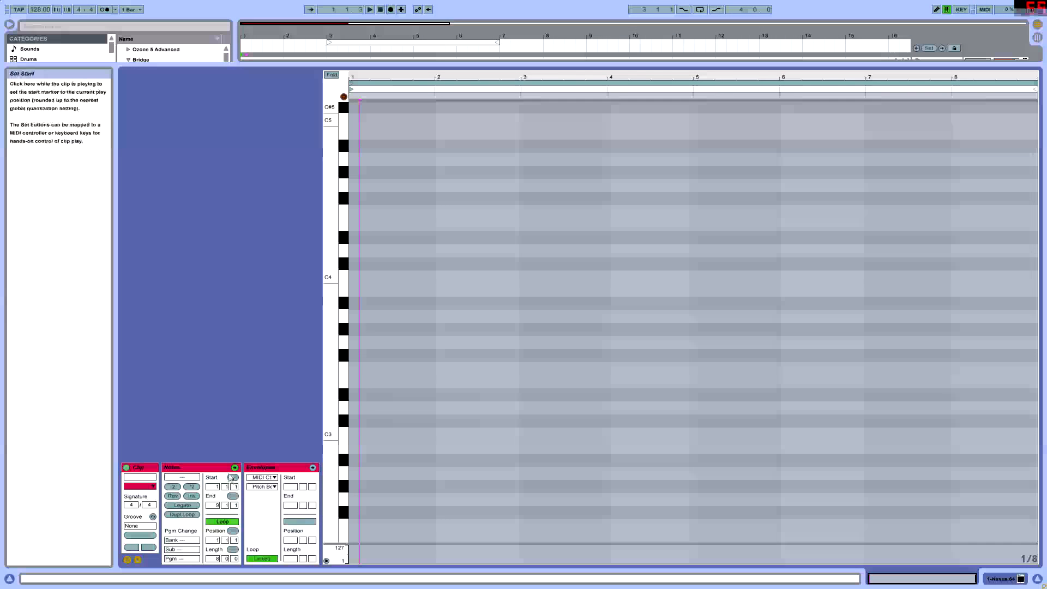
Step: Hide the Envelopes box of the clip to widen the note editor
left_click(258, 483)
left_click(250, 478)
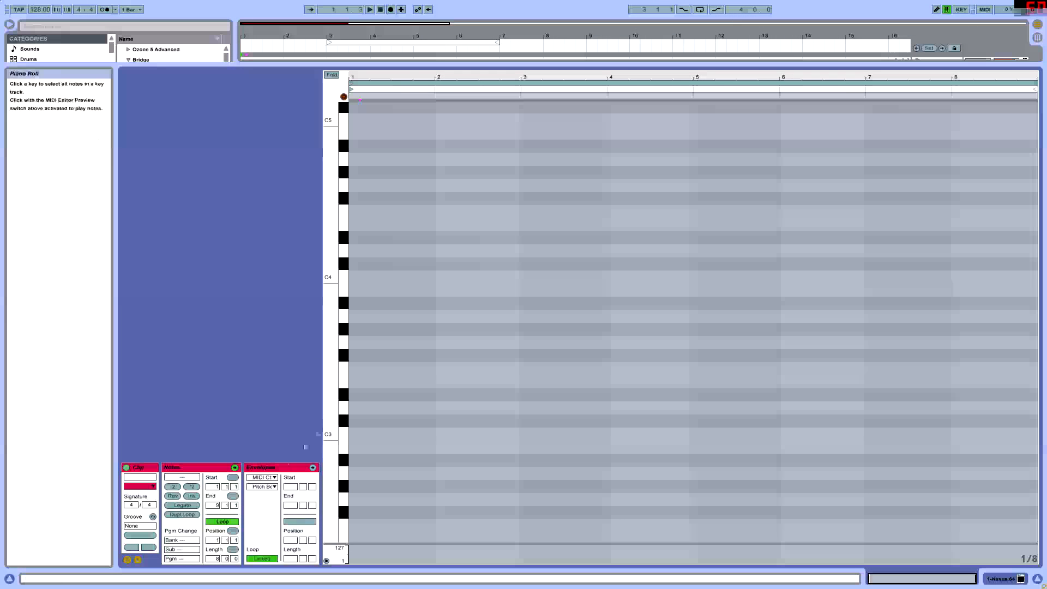
left_click(273, 467)
left_click(138, 560)
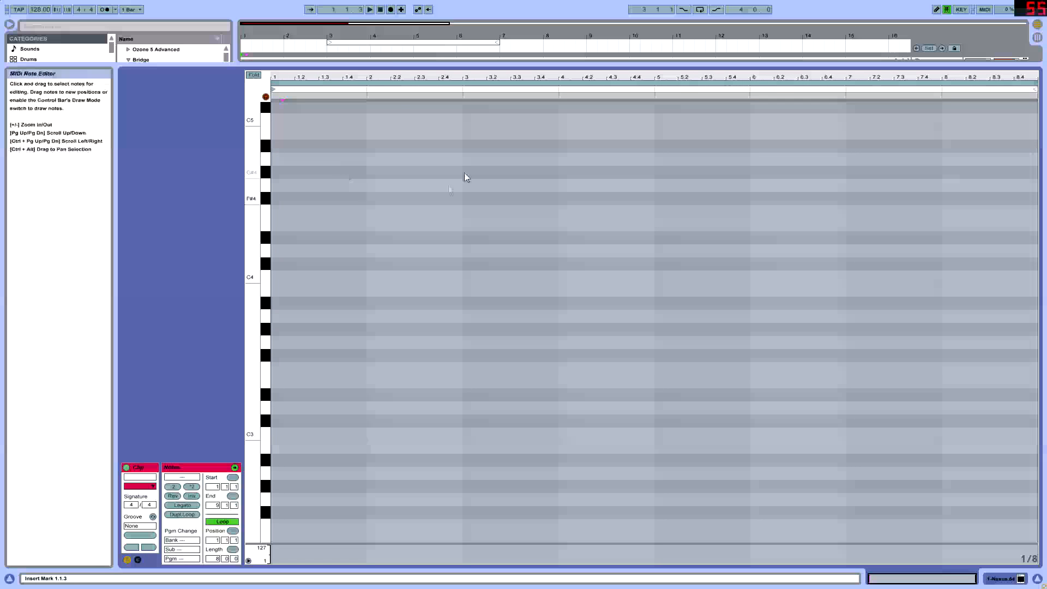
left_click_drag(380, 58, 423, 240)
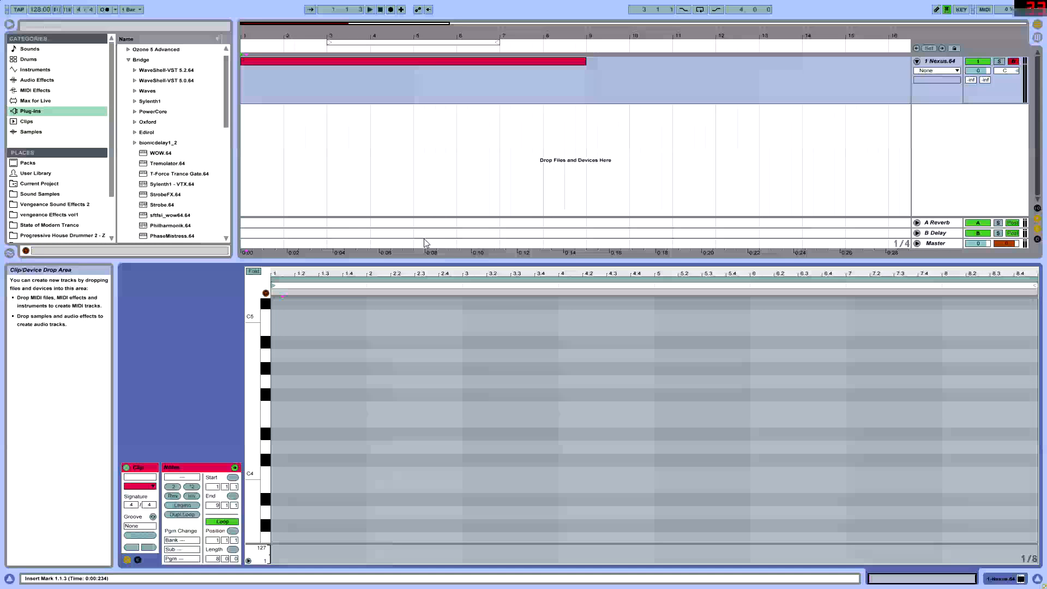
left_click_drag(414, 258, 412, 150)
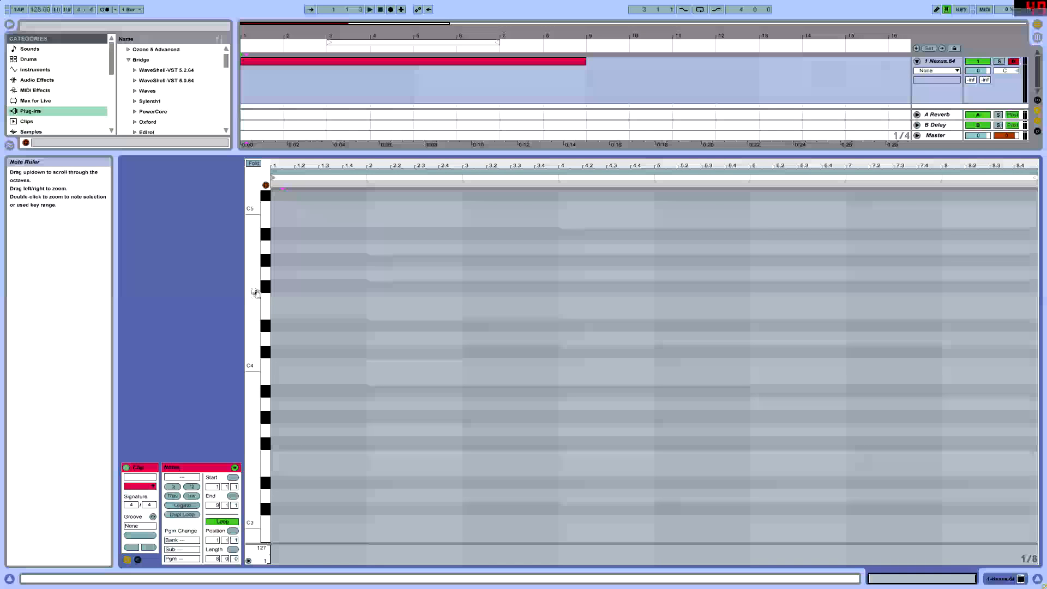
left_click_drag(331, 155, 327, 68)
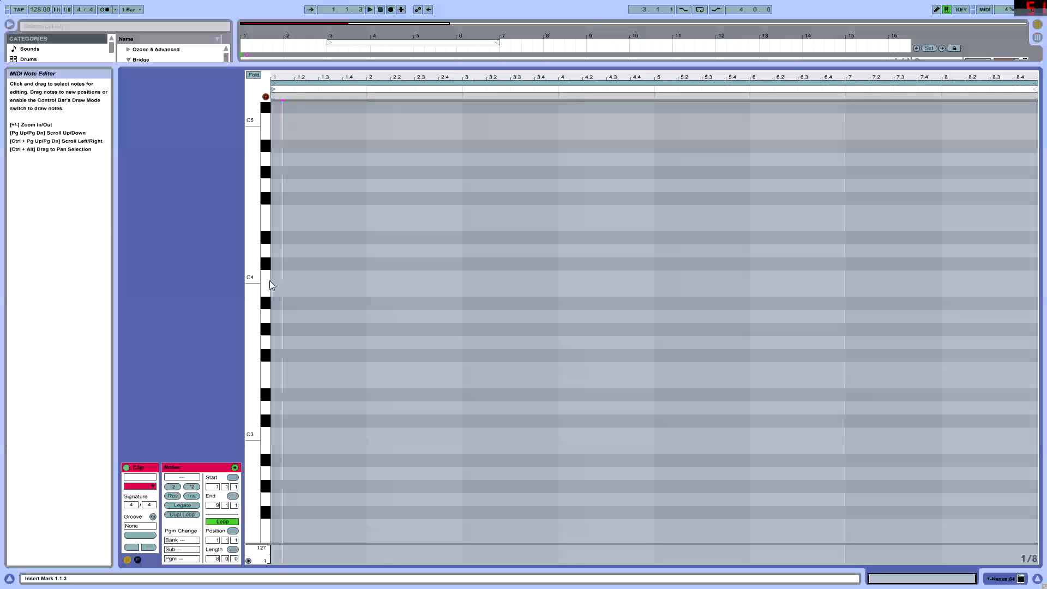
left_click_drag(576, 62, 577, 155)
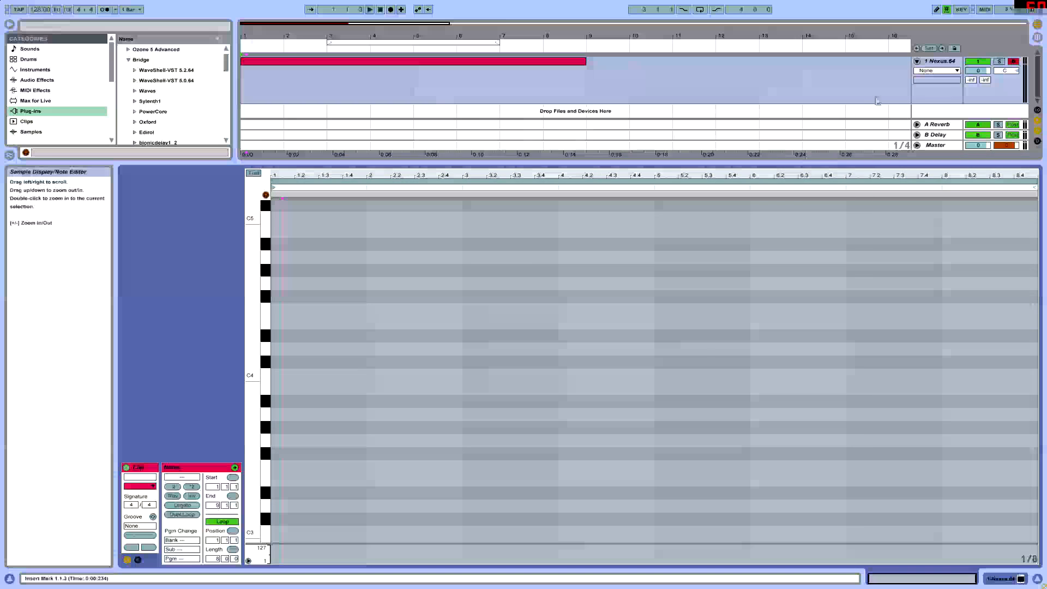
key("Tab")
left_click_drag(972, 165, 977, 281)
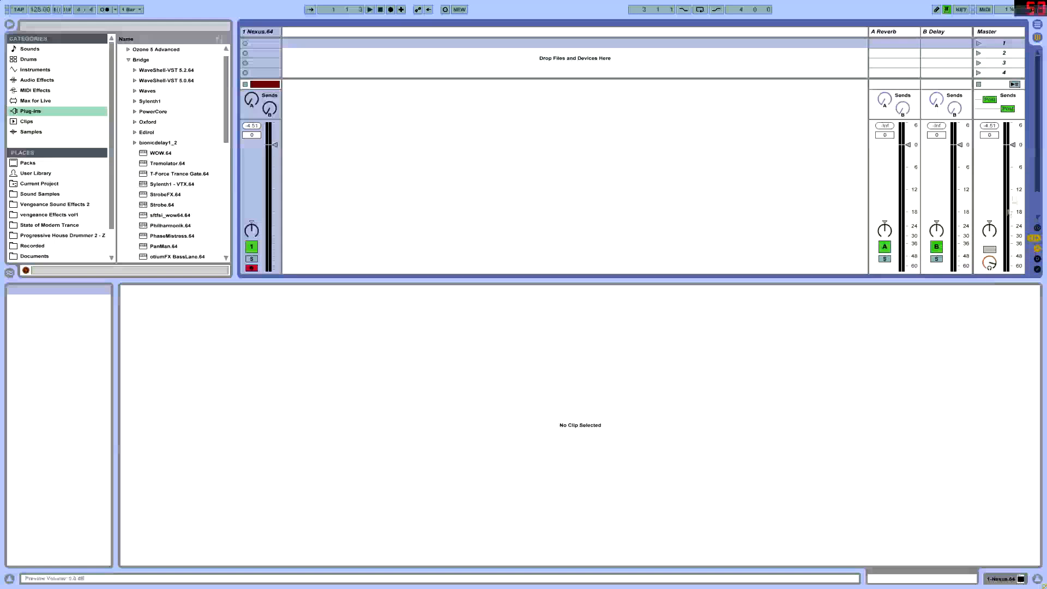
key("Tab")
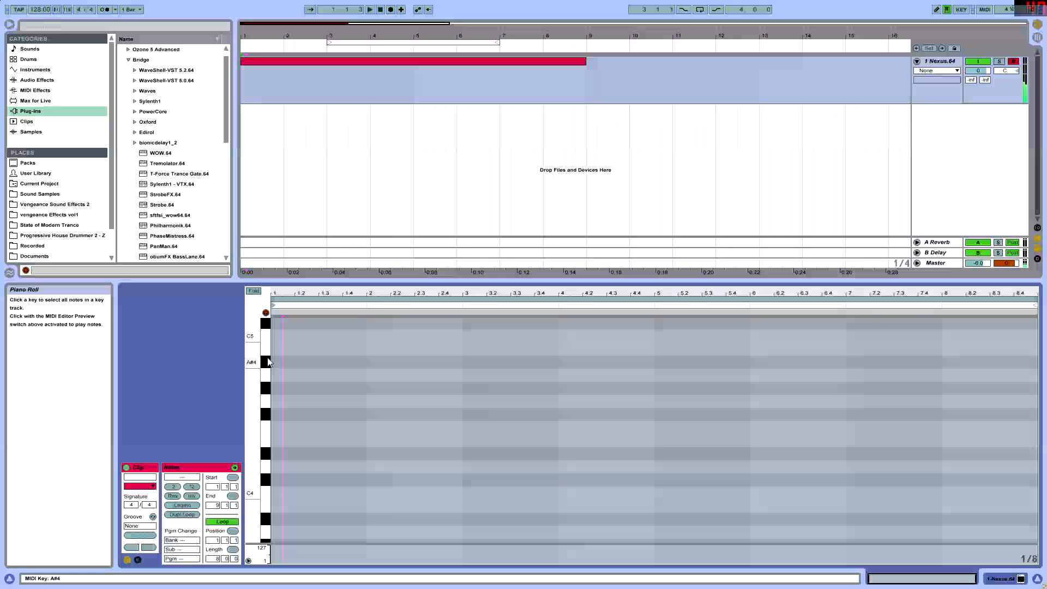
scroll(266, 364, "up", 1)
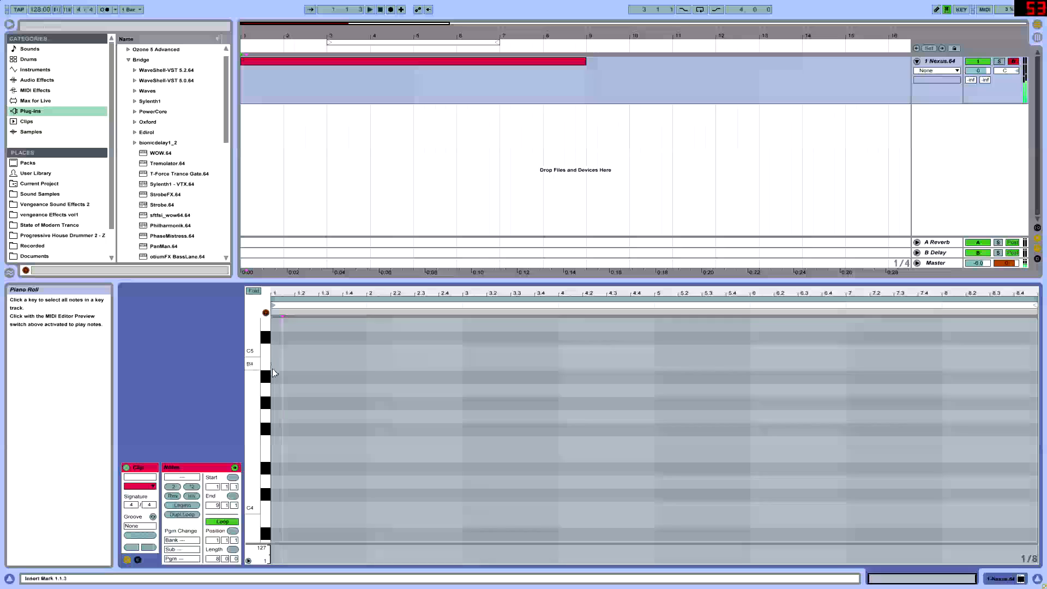
scroll(272, 370, "up", 2)
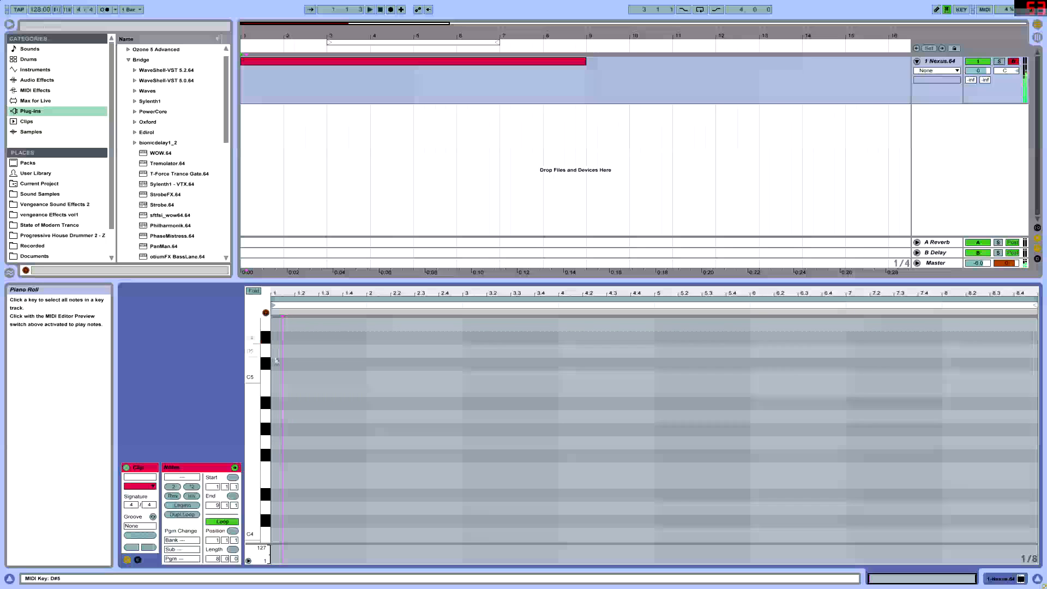
scroll(267, 335, "up", 4)
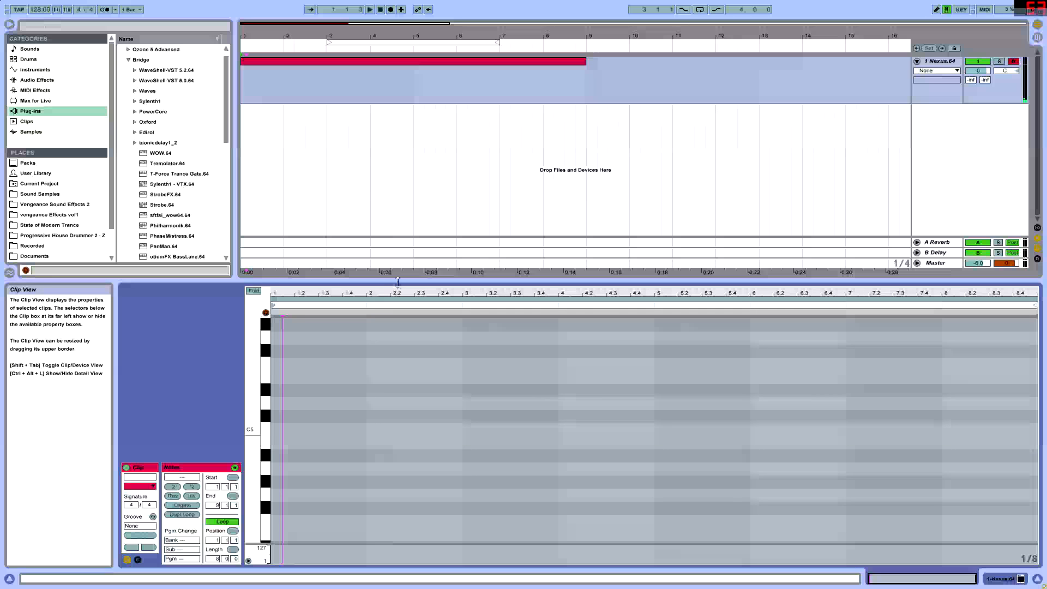
Step: Enlarge the clip's note editor by shrinking the arrangement, with the C2 to C4 octaves in view
left_click_drag(397, 280, 397, 95)
mouse_move(262, 375)
left_mouse_down()
mouse_move(248, 374)
mouse_move(262, 375)
left_mouse_up()
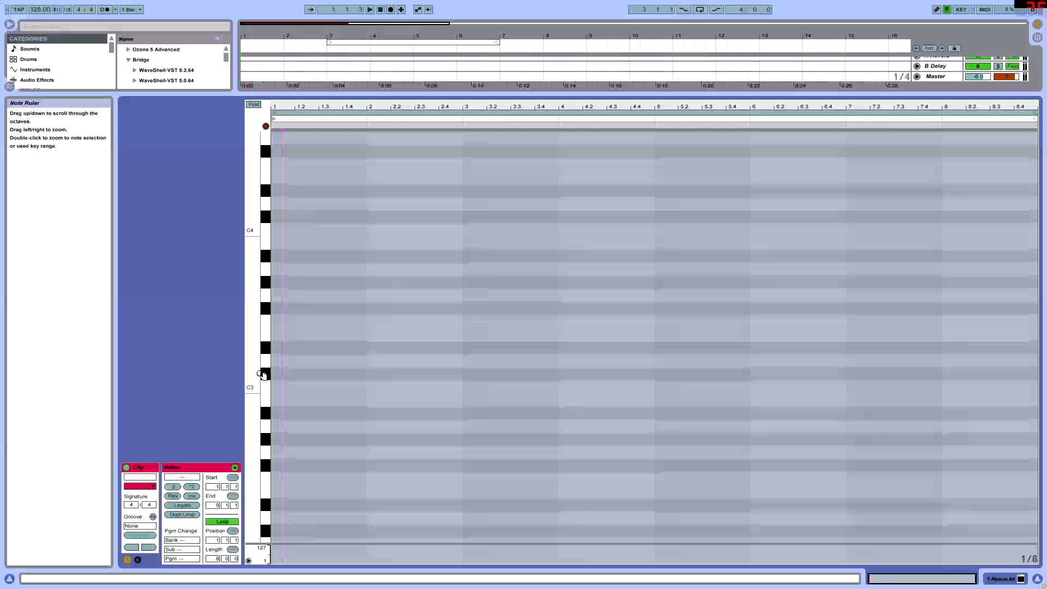
scroll(278, 397, "down", 1)
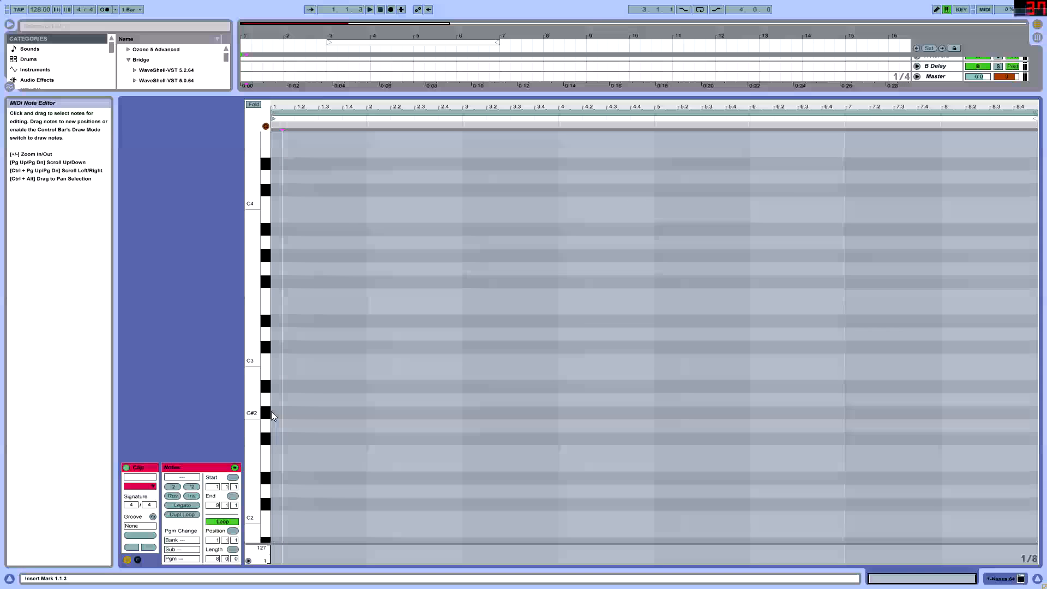
left_click(268, 388)
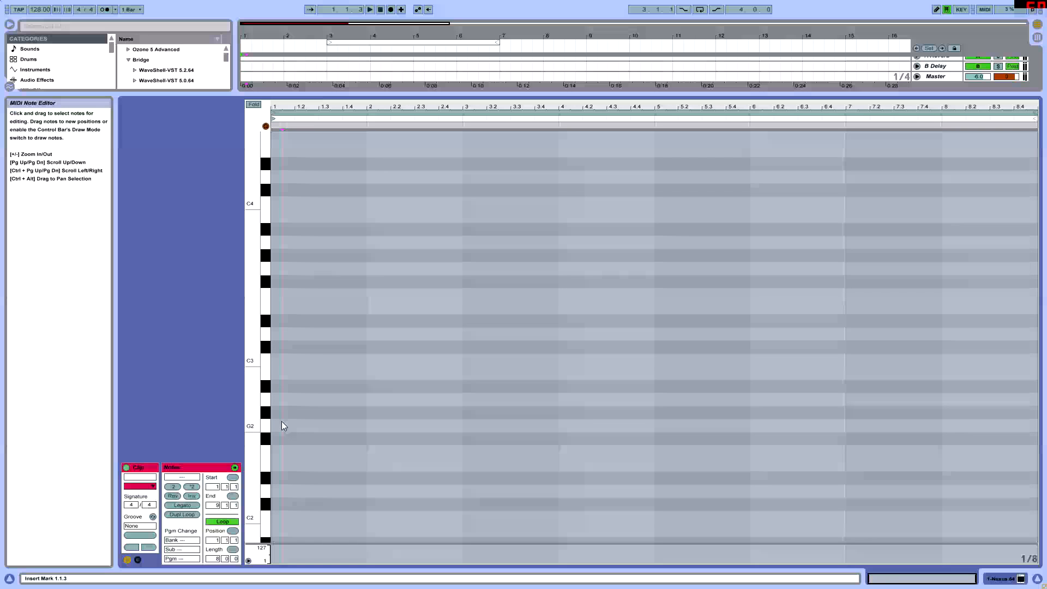
Step: Write a G2 rhythm across bar 1: two eighth notes and a quarter note, repeated once to fill the bar
left_click_drag(278, 425, 302, 426)
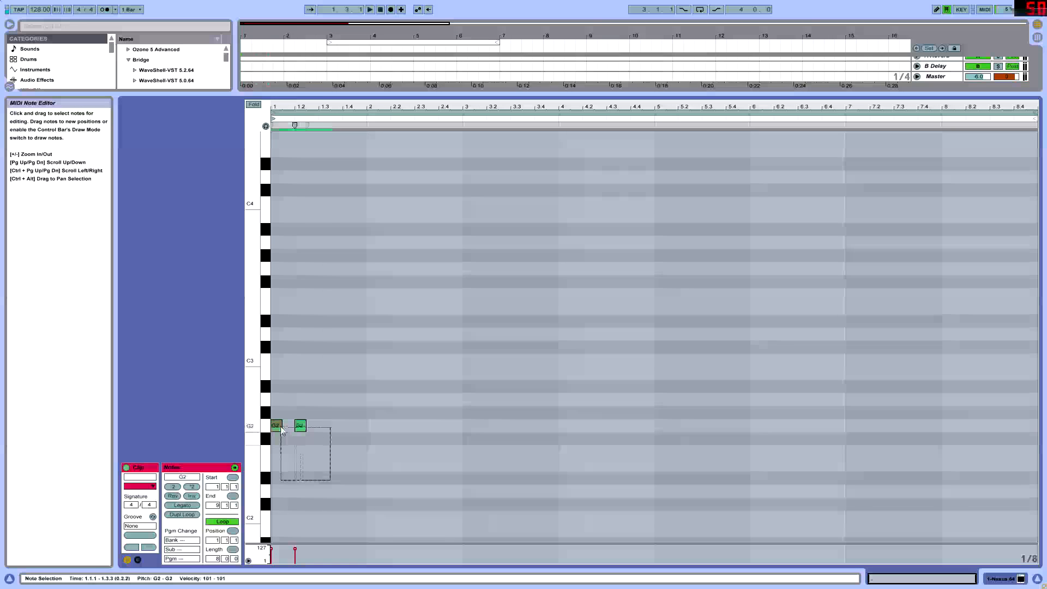
left_click_drag(305, 430, 192, 342)
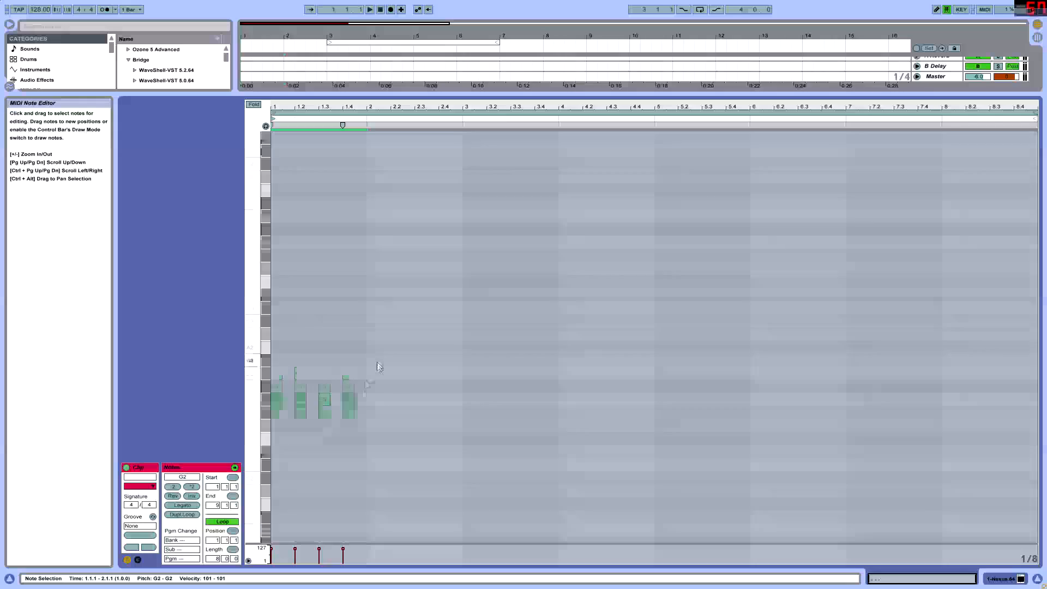
left_click(362, 476)
left_click(278, 425)
left_click_drag(288, 427, 318, 426)
left_click(326, 427)
key("ctrl+d")
left_click_drag(368, 451, 225, 356)
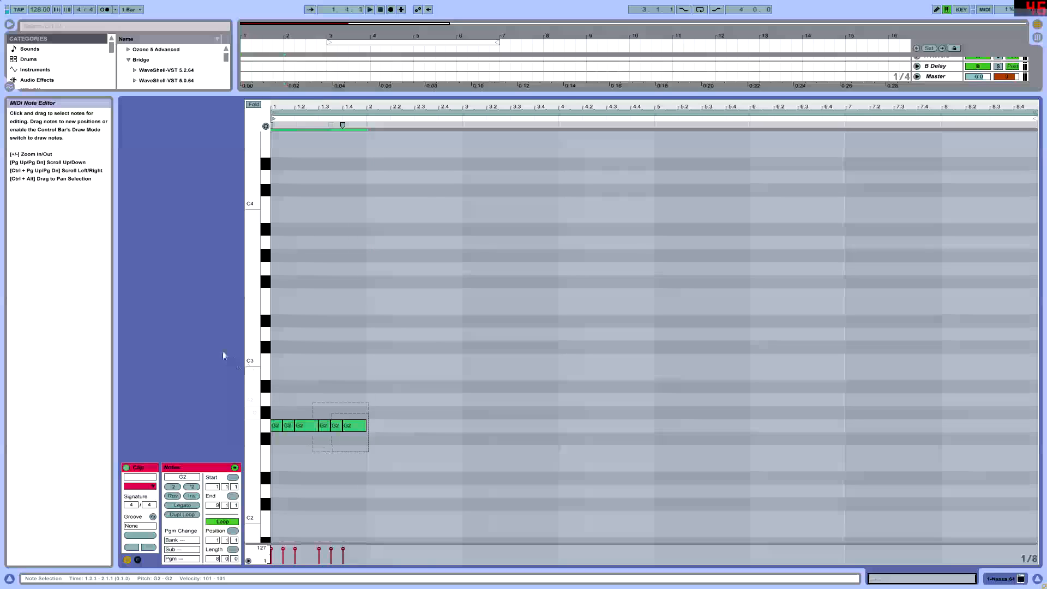
key("ctrl+d")
left_click_drag(376, 463, 461, 402)
key("Delete")
Step: Play back the one-bar G2 rhythm and select all of its notes
key("space")
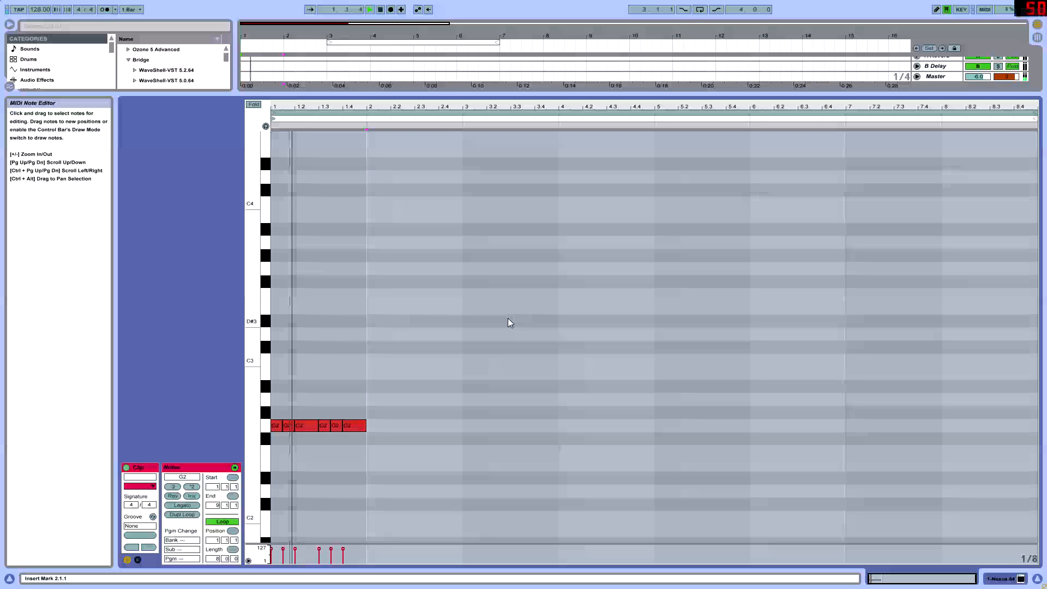
scroll(363, 397, "down", 4)
key("ctrl+a")
scroll(288, 360, "down", 4)
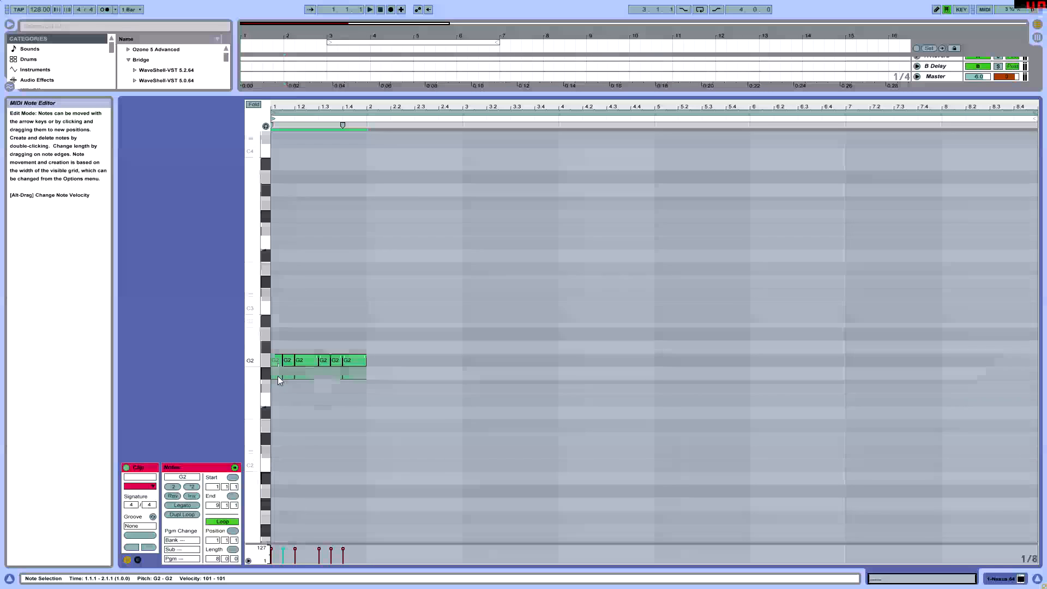
Step: Turn on note preview in the MIDI editor and audition the G2 and A#2 pitches
left_click(265, 127)
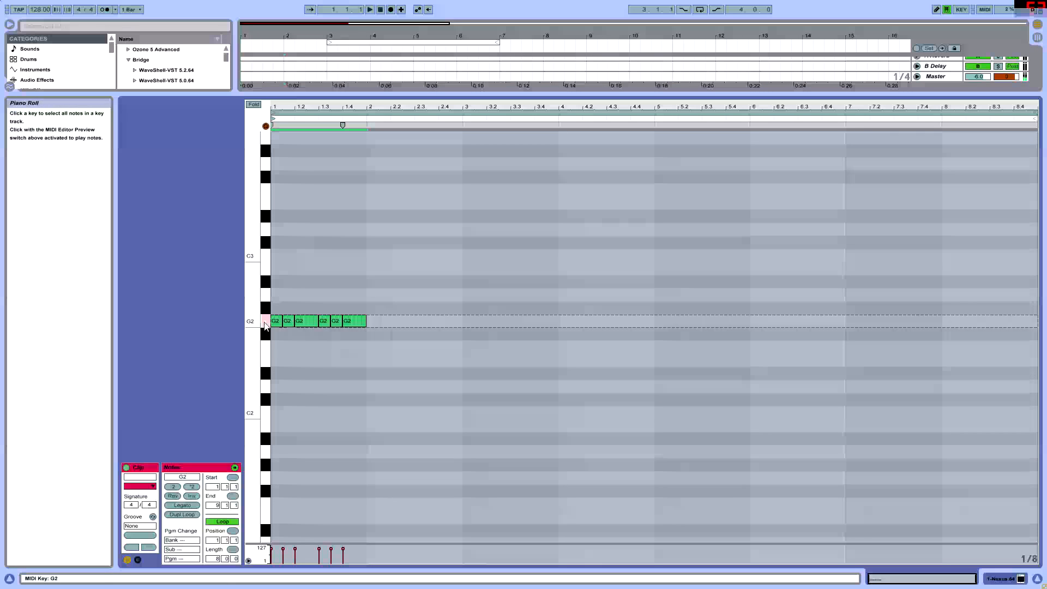
left_click(268, 283)
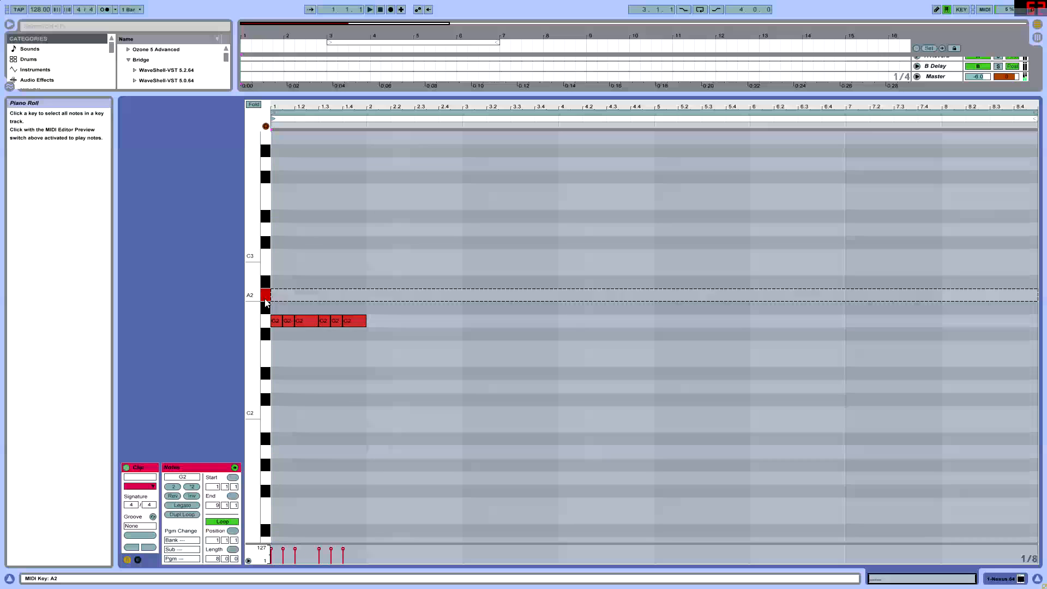
scroll(332, 374, "up", 2)
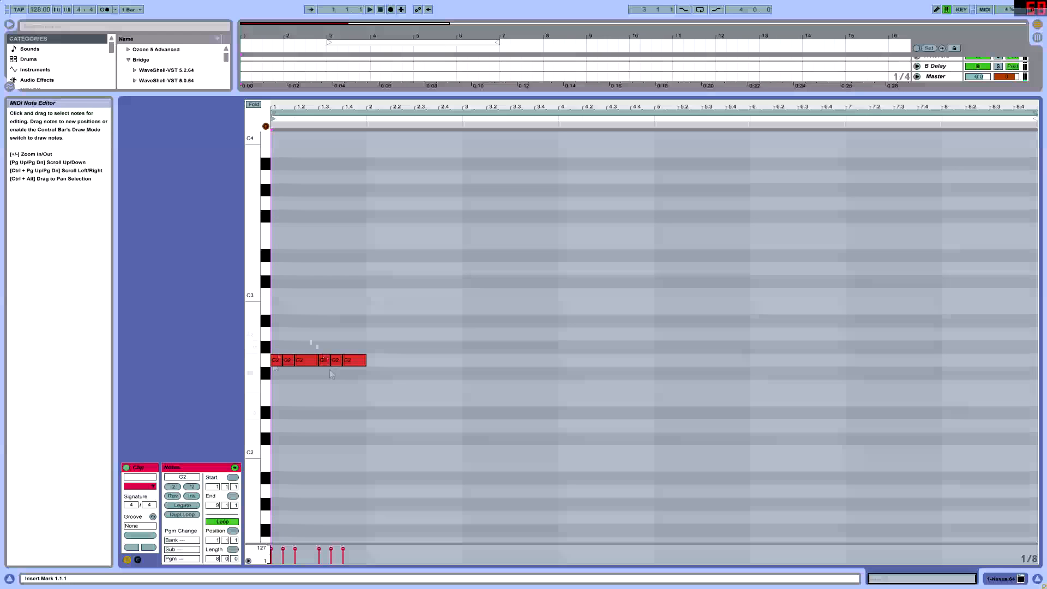
left_click(263, 361)
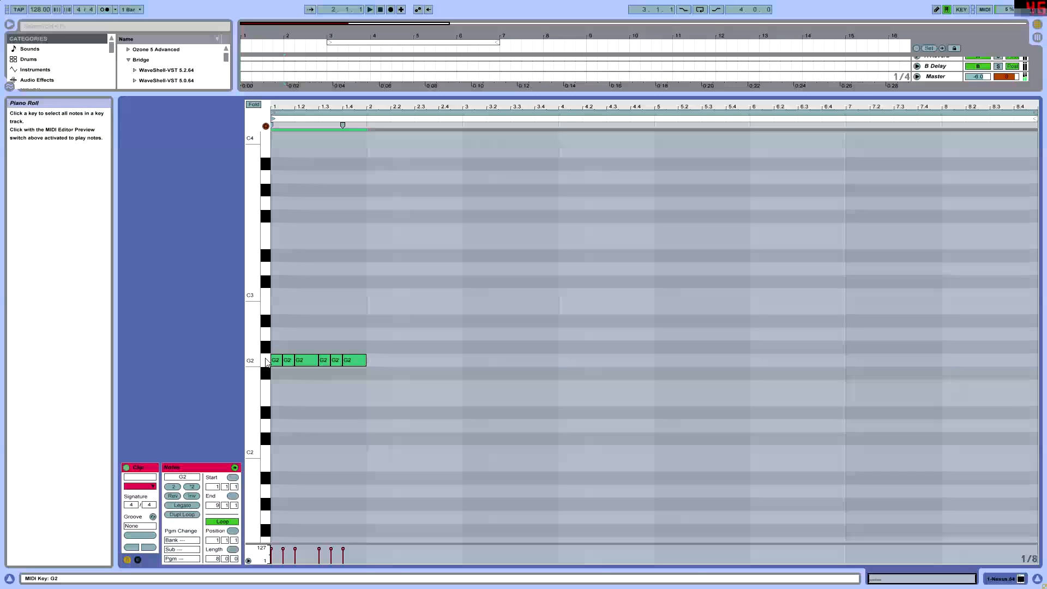
left_click(267, 323)
Step: Copy the bar 1 rhythm into bar 2 and raise the copy to A#2
left_click_drag(287, 394, 450, 357)
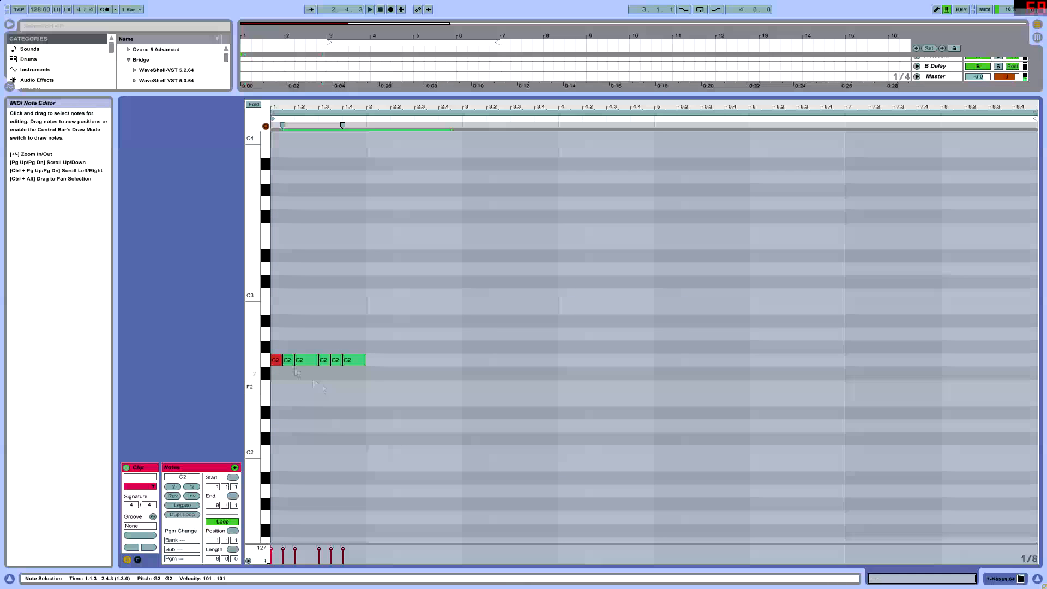
left_click_drag(279, 361, 362, 322)
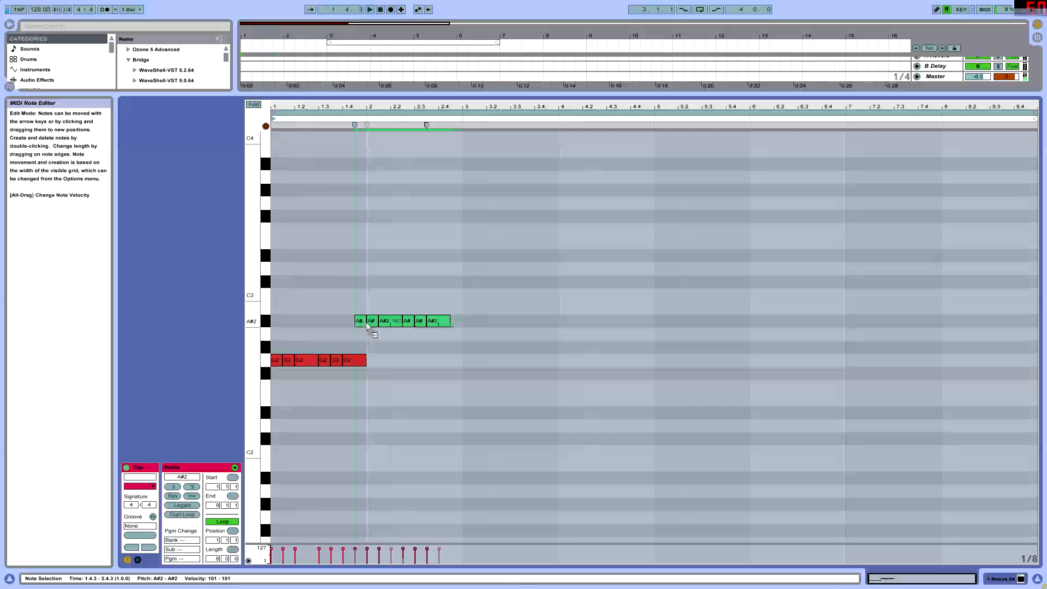
scroll(546, 345, "down", 4)
scroll(470, 283, "up", 7)
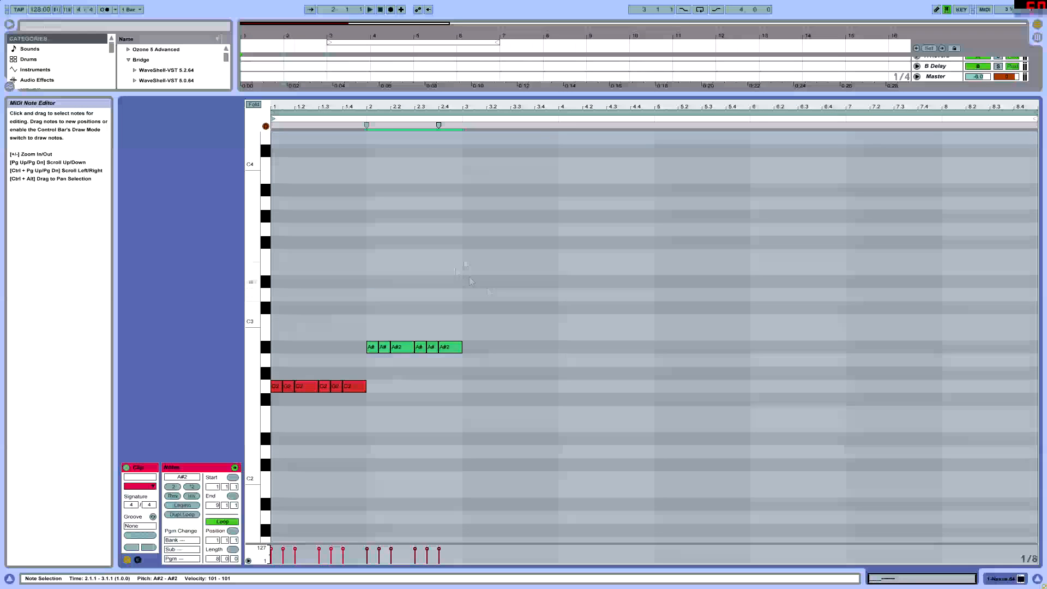
mouse_move(485, 92)
left_mouse_down()
mouse_move(489, 126)
mouse_move(491, 102)
left_mouse_up()
scroll(541, 241, "down", 2)
scroll(457, 355, "up", 1)
Step: Audition the G2, A#2 and D3 pitches and copy the rhythm into bar 3 on D3
key("ctrl+a")
left_click(486, 376)
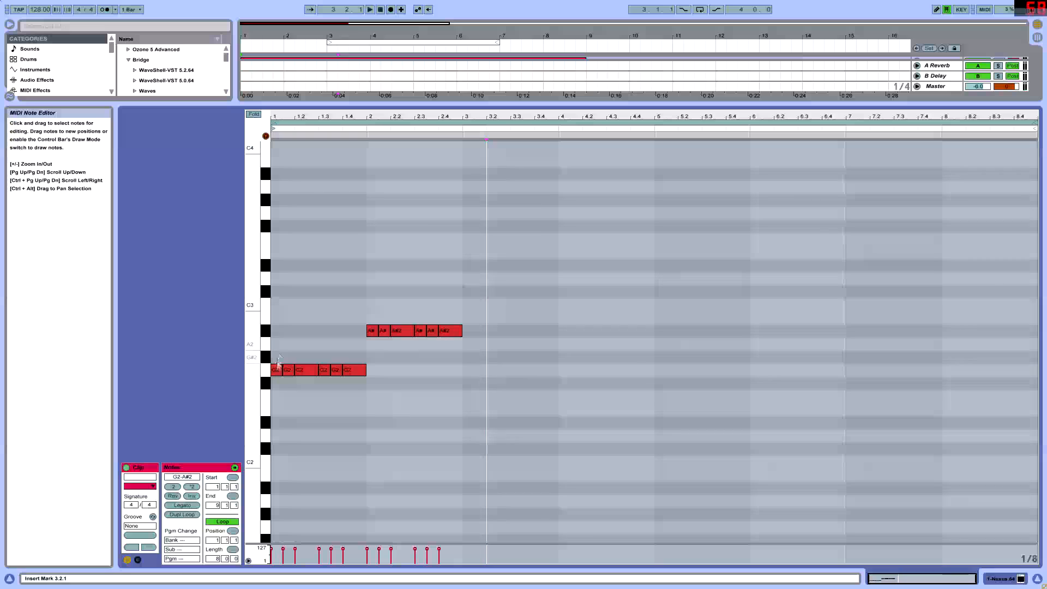
left_click(267, 371)
left_click(266, 331)
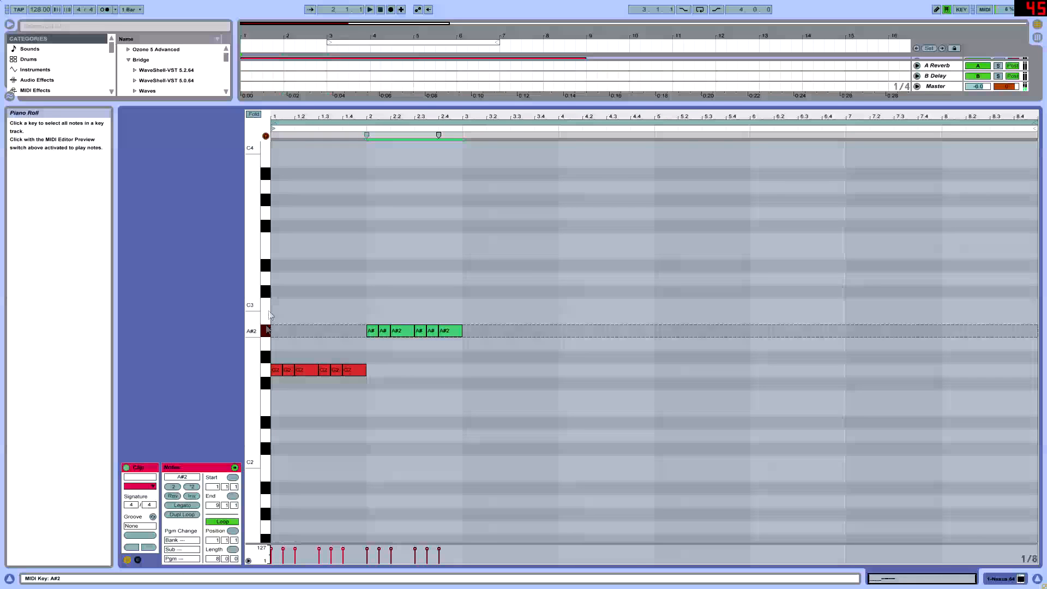
left_click(268, 277)
left_click_drag(533, 309, 470, 281)
Step: Copy the rhythm into bar 4 on A2 and play back the four-bar line
left_click(266, 345)
left_click_drag(606, 256, 565, 345)
left_click(488, 317)
key("space")
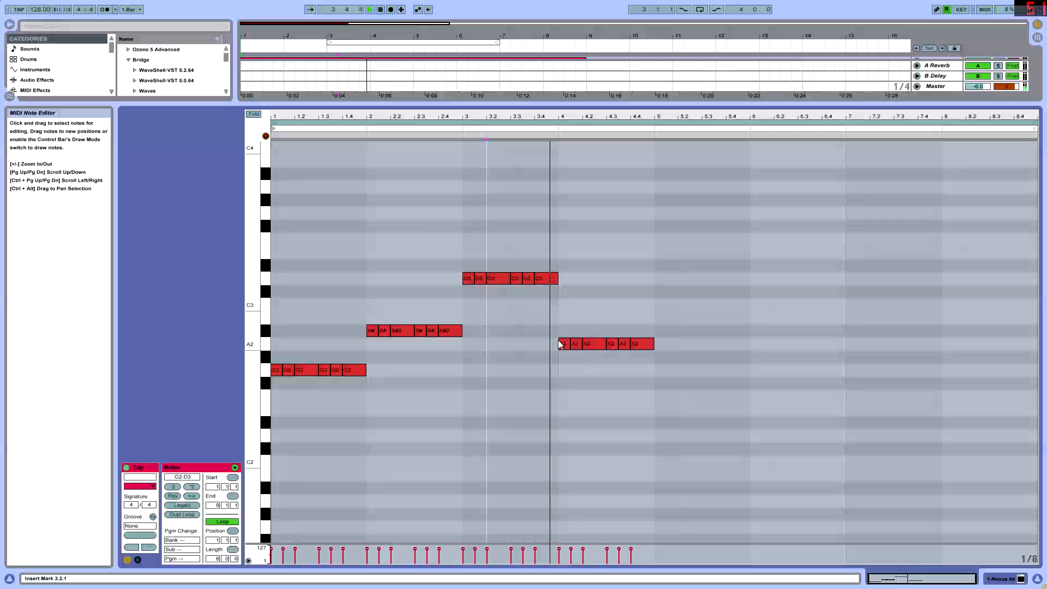
scroll(455, 418, "up", 3)
key("space")
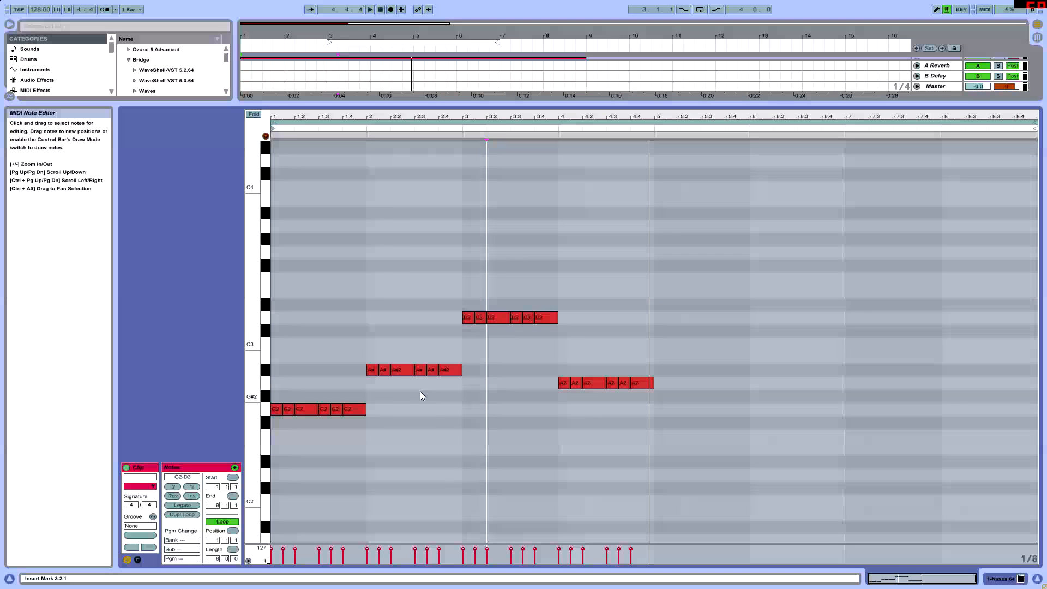
Step: Transpose the last three notes of bar 2 down seven semitones to D#2 and play back the line
left_click_drag(410, 387, 476, 369)
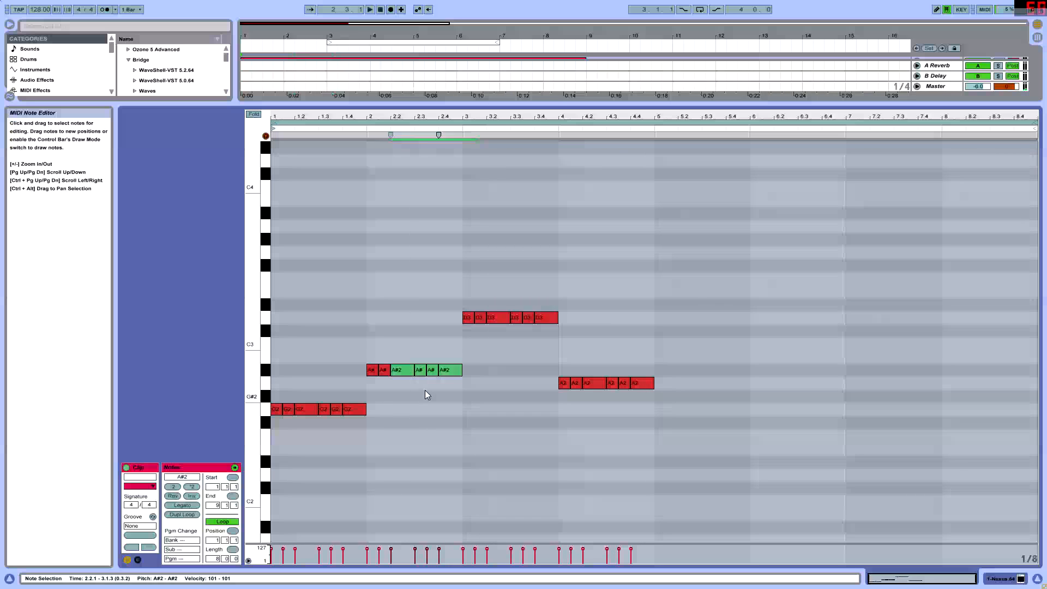
left_click_drag(447, 386, 448, 364)
scroll(450, 350, "down", 4)
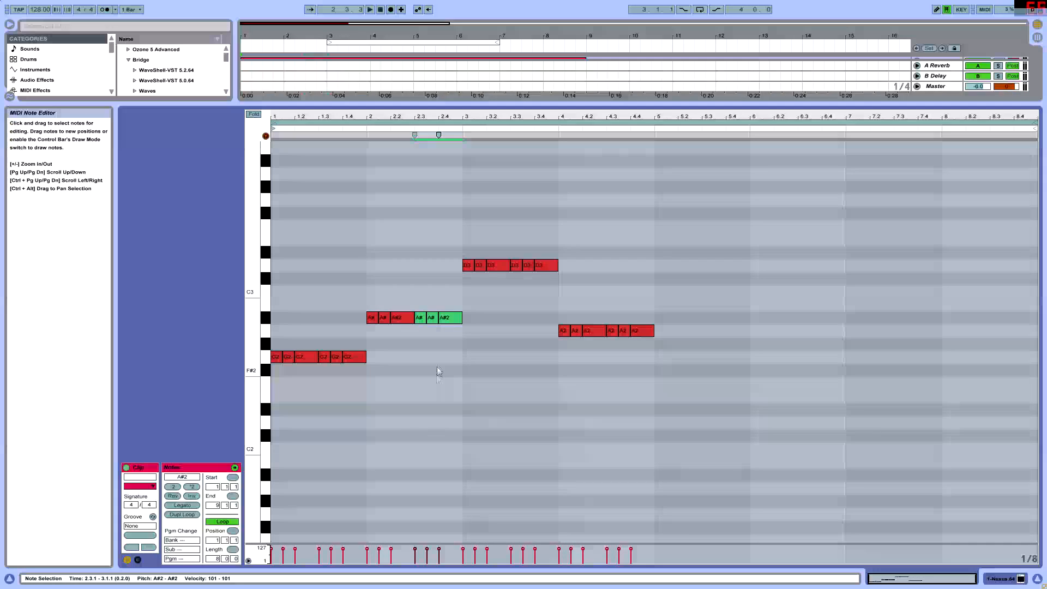
left_click_drag(423, 332, 469, 311)
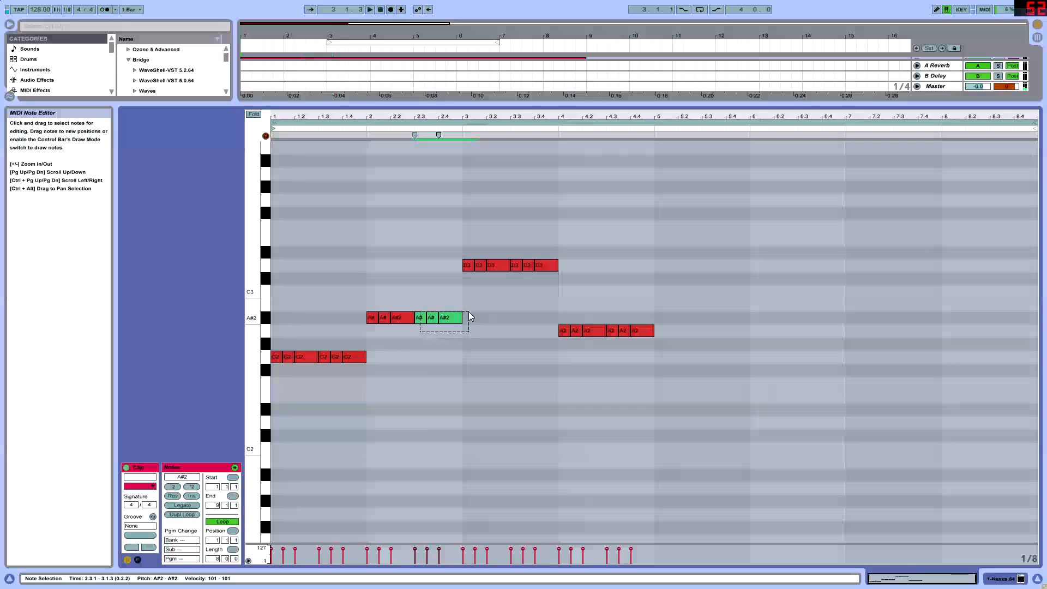
key("Down")
key("Down")
key("Down")
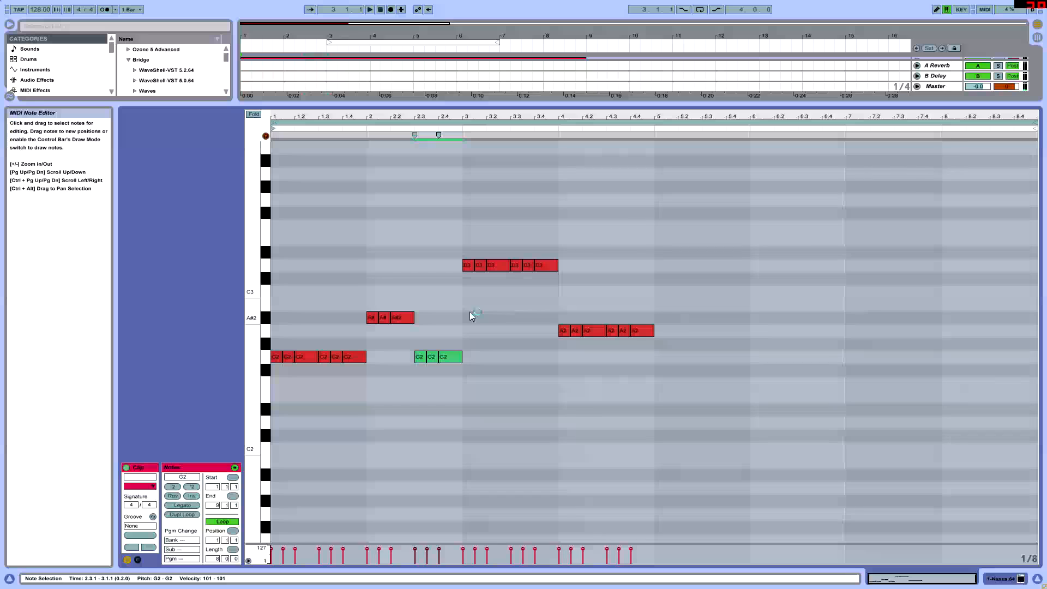
key("Down")
key("Down")
key("Down")
key("Down")
key("space")
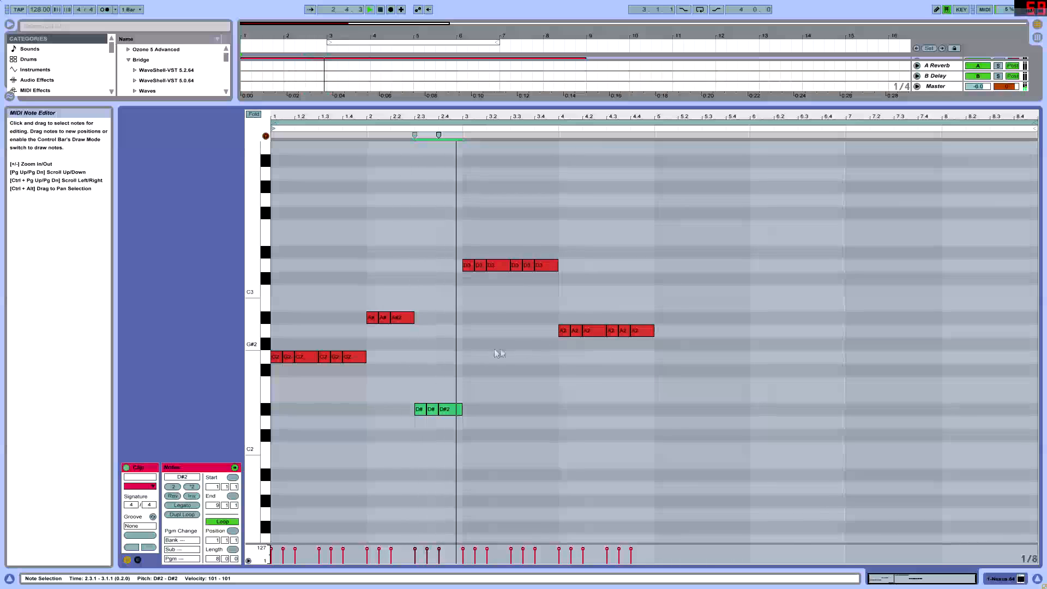
Step: Transpose all the bar 3 notes down one octave to D2 and play back the line
key("space")
left_click_drag(464, 262, 508, 282)
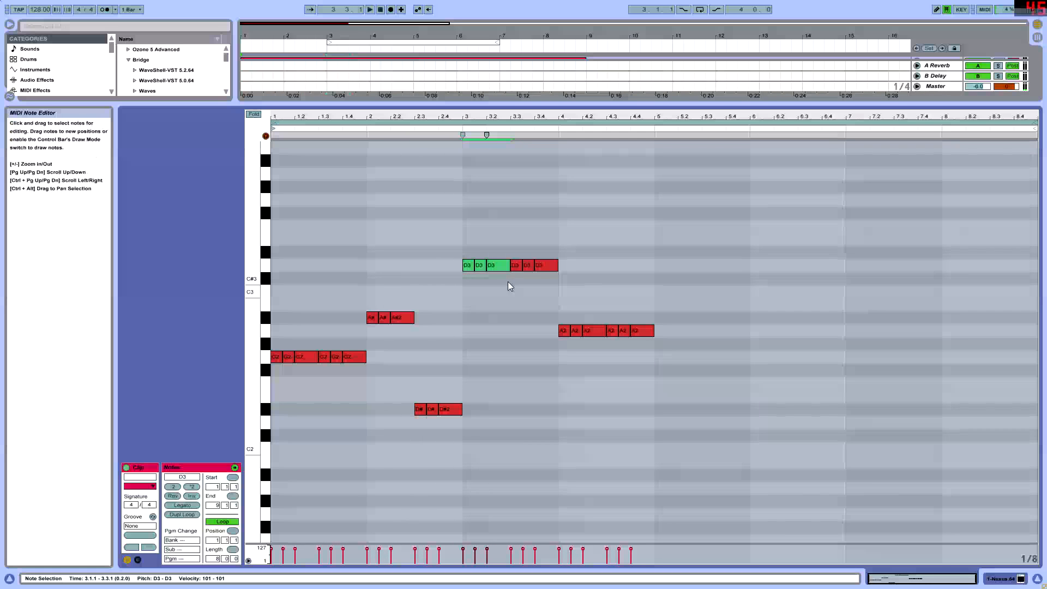
key("shift+Down")
key("space")
left_click_drag(516, 295, 567, 265)
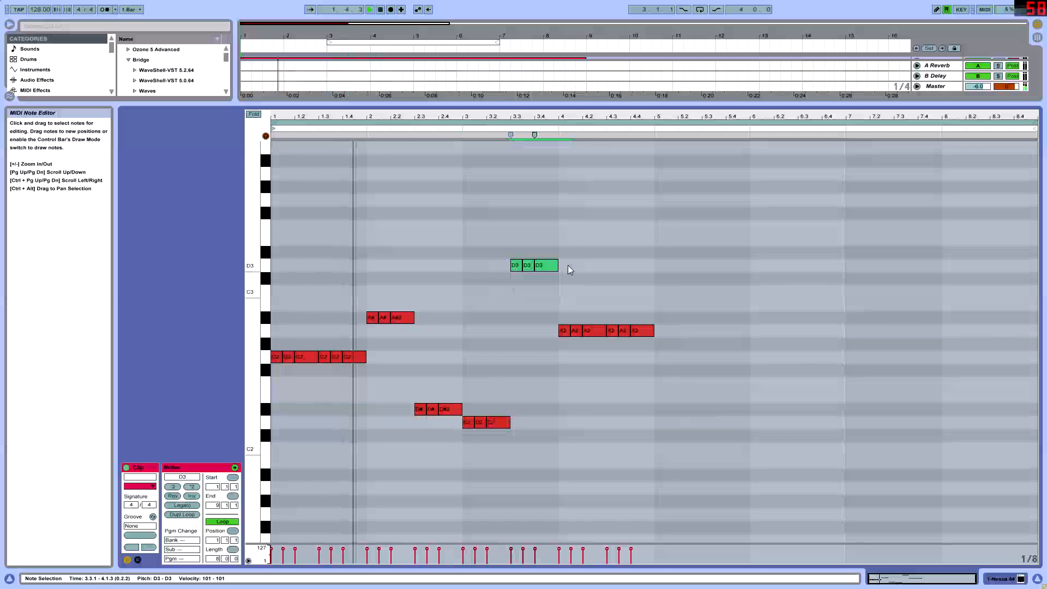
key("shift+Down")
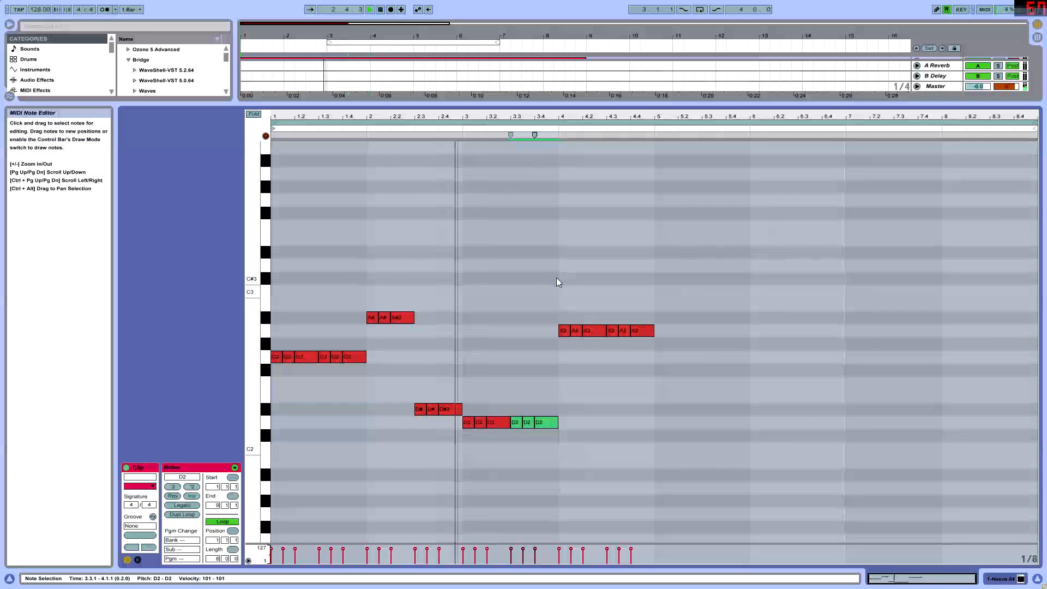
left_click(550, 376)
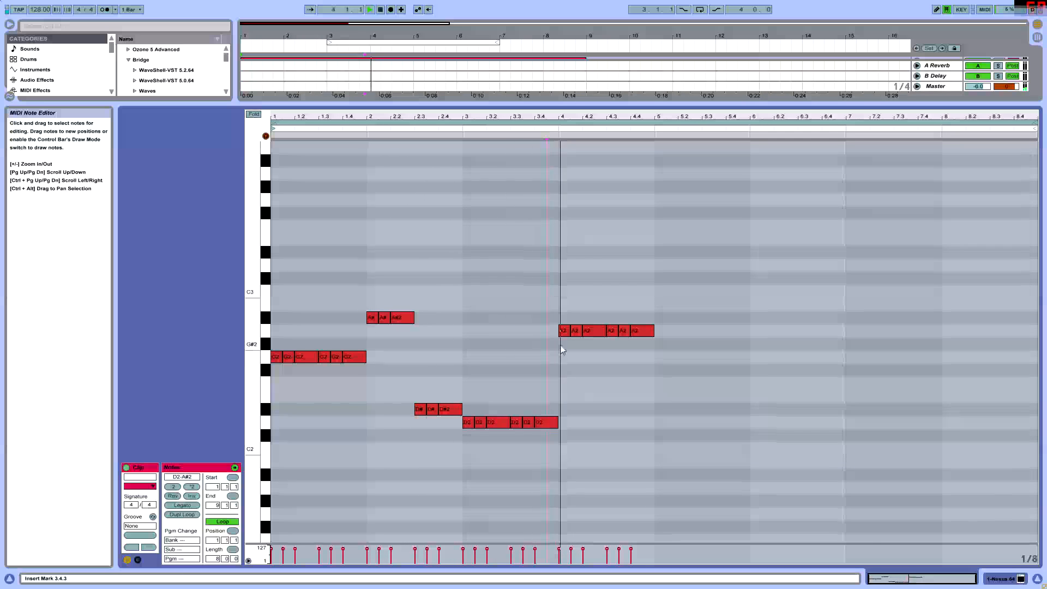
key("space")
Step: Turn on the MIDI editor preview and transpose the whole four-bar line down one octave
left_click_drag(677, 504, 426, 244)
left_click(395, 212)
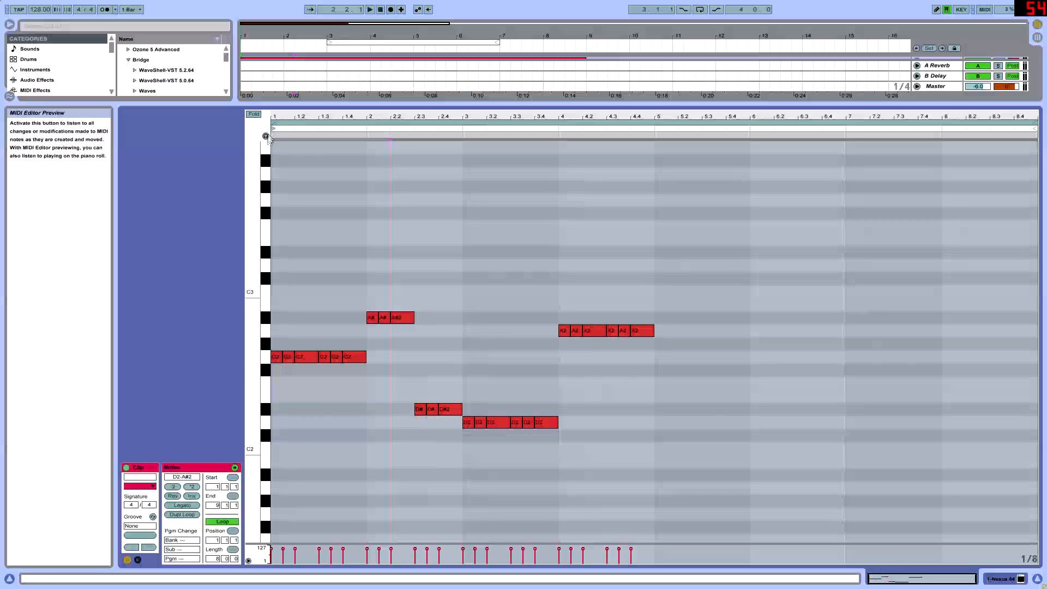
left_click_drag(278, 474, 470, 376)
key("ctrl+a")
key("shift+Down")
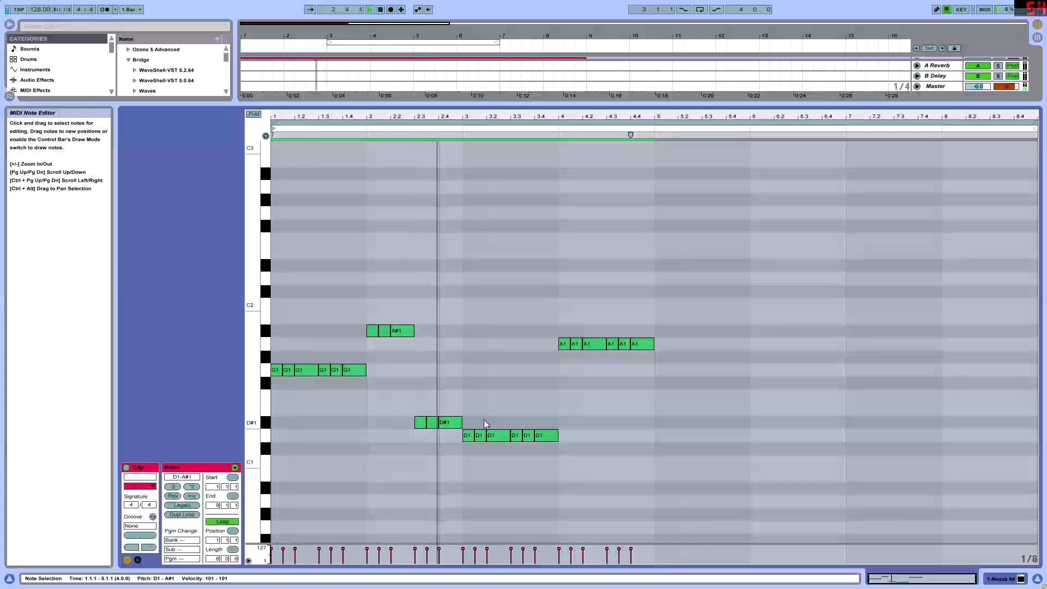
scroll(532, 480, "up", 2)
scroll(532, 479, "down", 3)
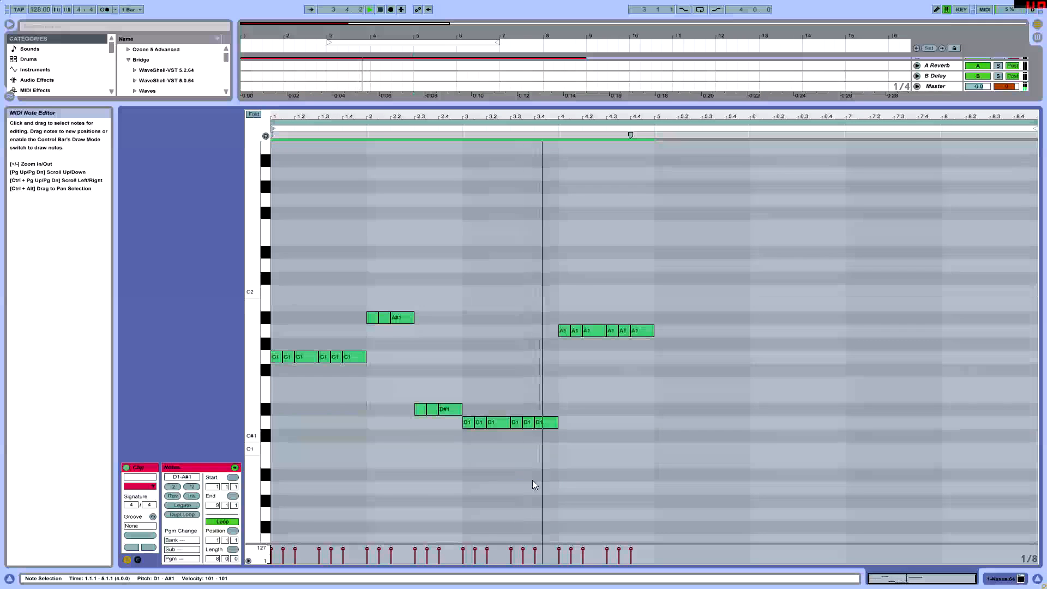
key("space")
scroll(311, 400, "up", 3)
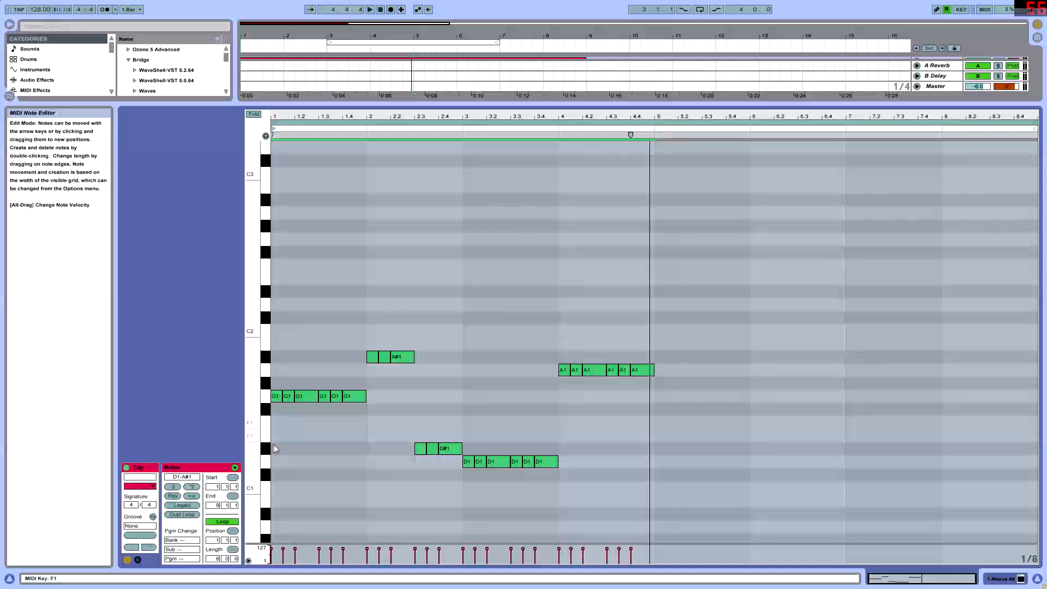
Step: Duplicate the bar 1 G1 notes and place the copy on A#1 above them
left_click(281, 420)
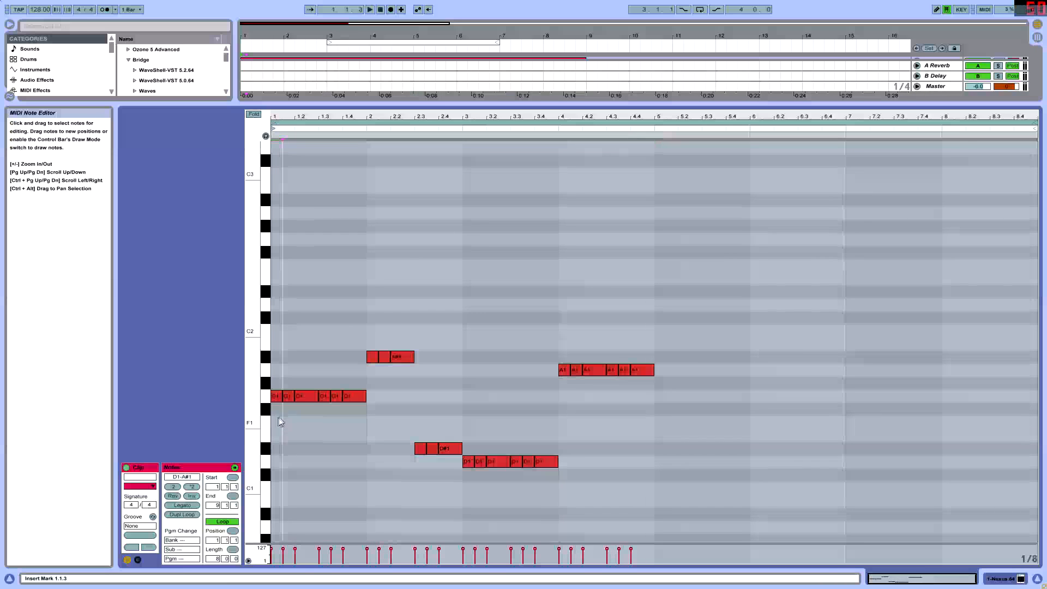
left_click_drag(347, 417, 355, 417)
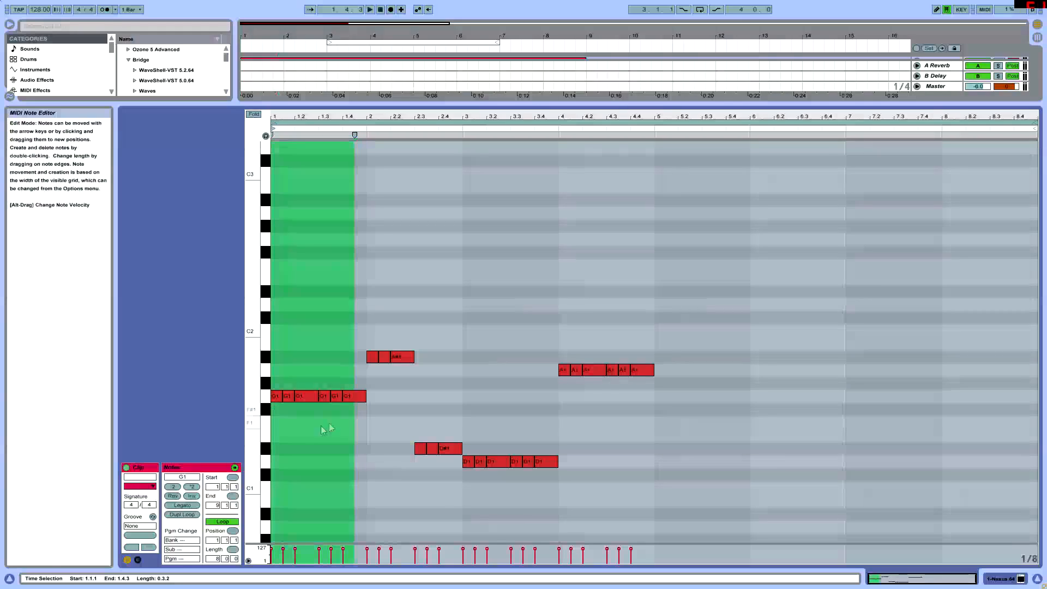
left_click(281, 418)
left_click_drag(275, 419, 364, 390)
left_click_drag(283, 396, 365, 334)
scroll(364, 395, "up", 2)
scroll(365, 396, "down", 5)
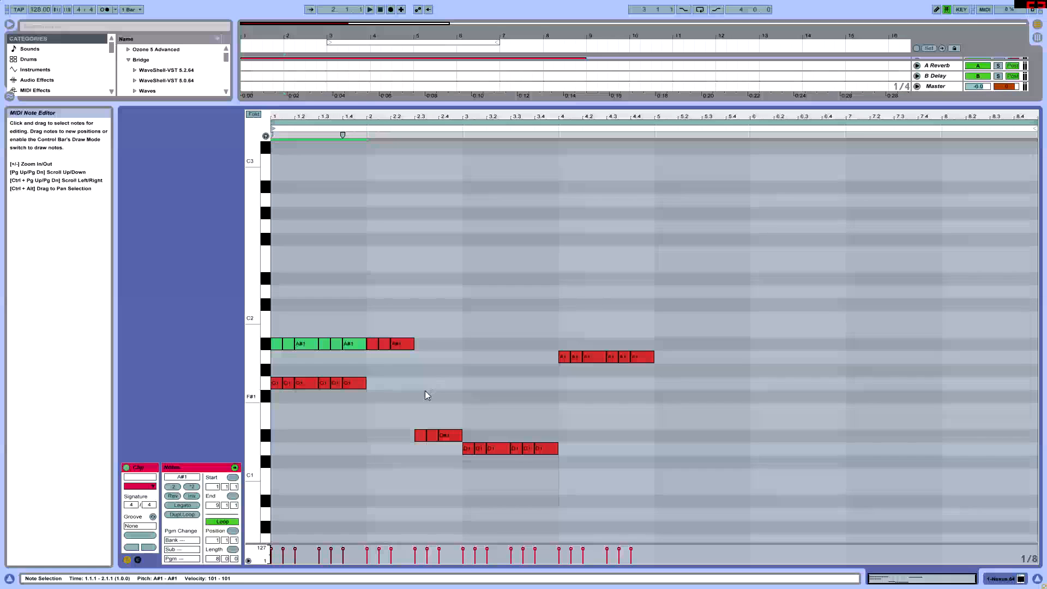
scroll(424, 391, "up", 4)
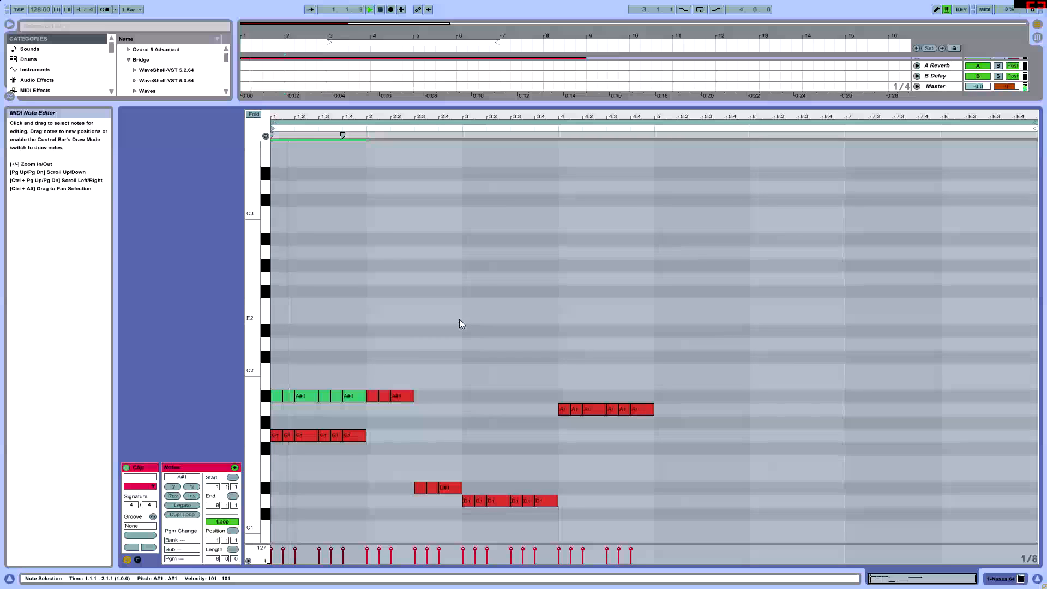
Step: Raise the bar 1 A#1 notes by one octave to A#2
left_click_drag(277, 409, 336, 409)
left_click(335, 396)
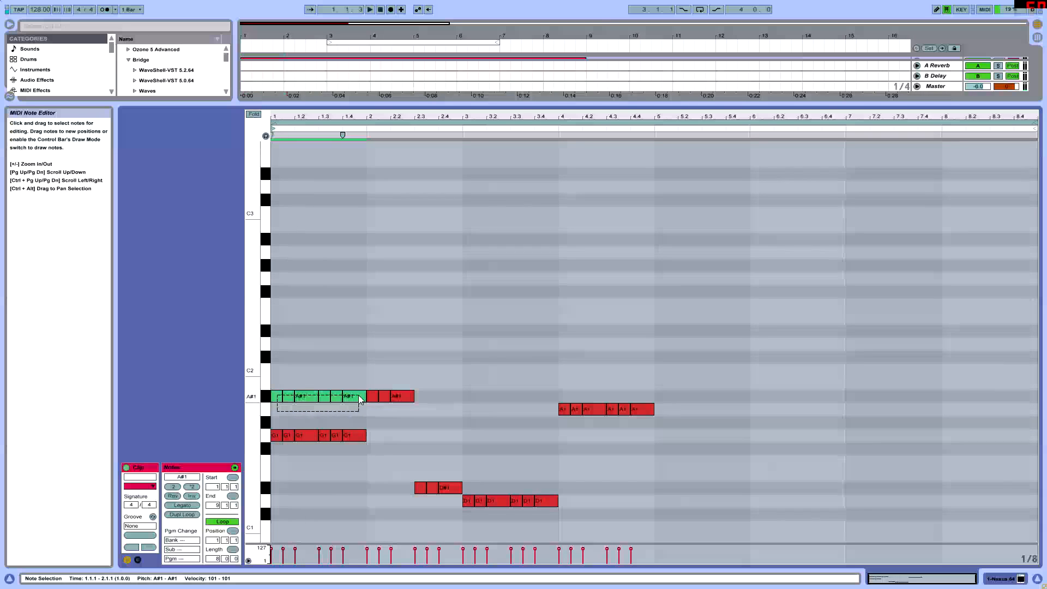
key("shift+Up")
left_click_drag(452, 242, 276, 236)
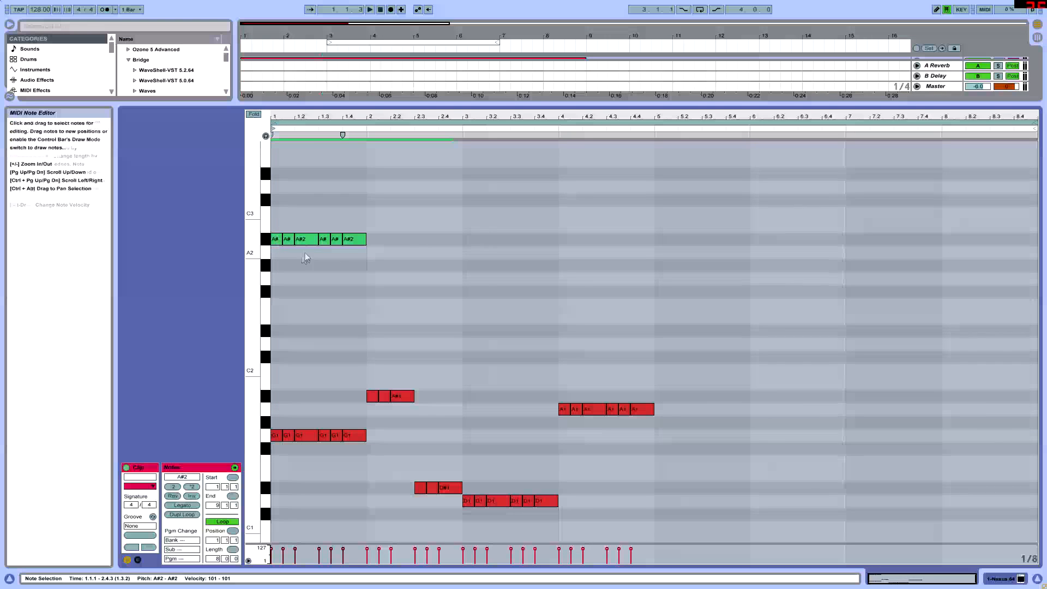
Step: Add a copy of the bar 1 rhythm on D2 and play back the result
left_click(276, 437)
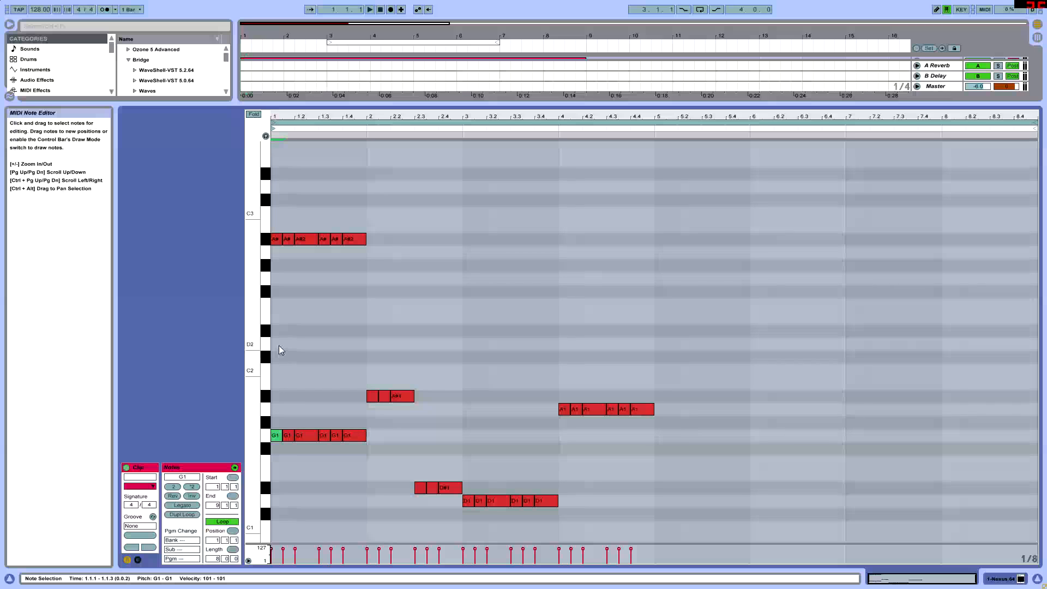
scroll(280, 344, "up", 3)
left_click_drag(280, 343, 385, 307)
scroll(315, 321, "down", 3)
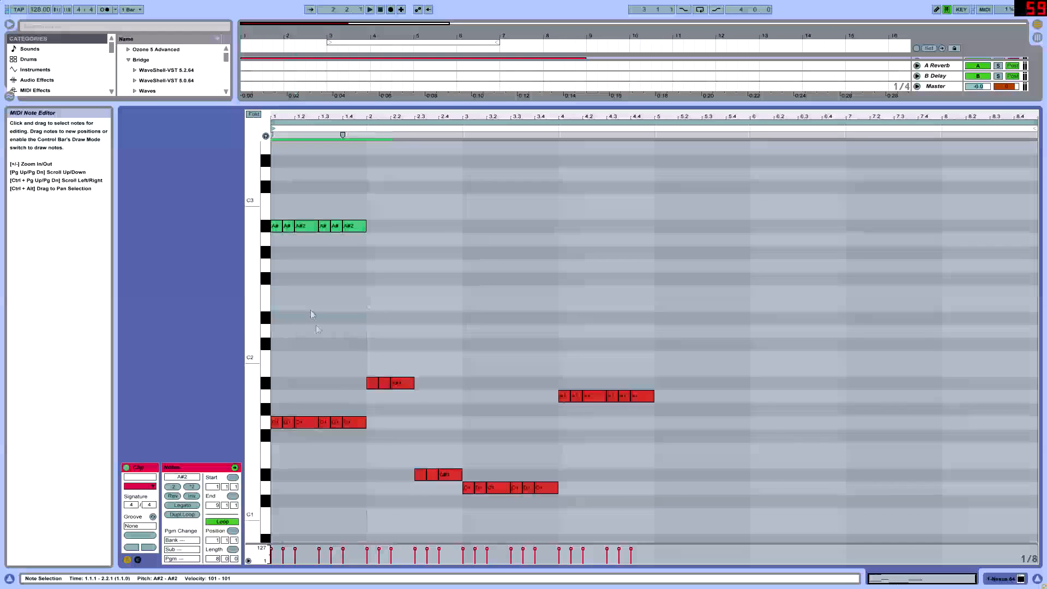
left_click_drag(280, 225, 390, 293)
key("space")
scroll(393, 295, "up", 3)
key("space")
Step: Raise the bar 1 A#2 notes by one octave to A#3 and play back the chord
key("shift+Up")
scroll(400, 293, "up", 1)
key("space")
scroll(411, 308, "down", 3)
scroll(458, 357, "up", 1)
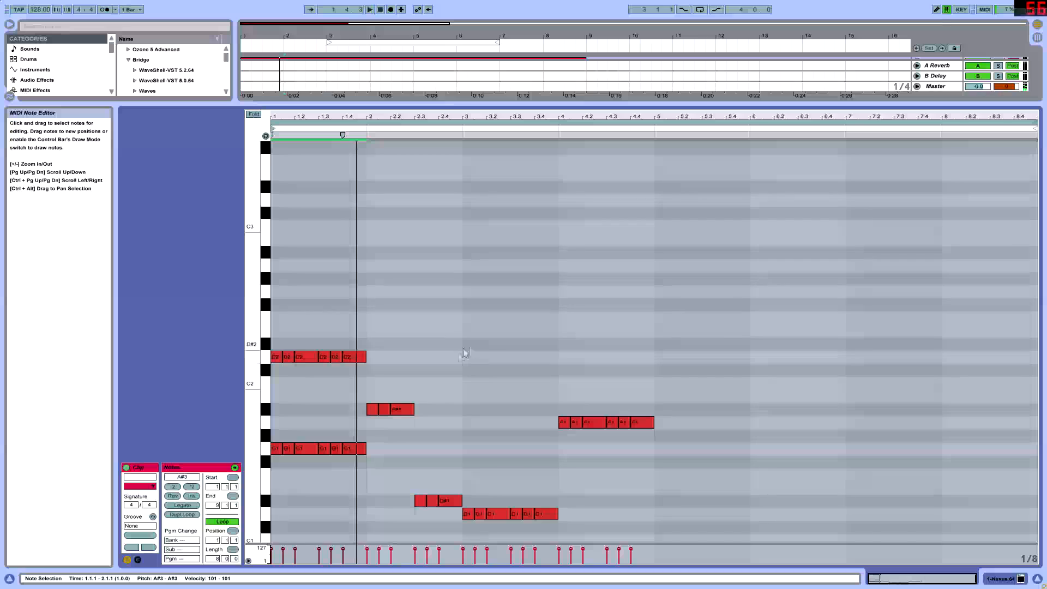
scroll(464, 360, "up", 3)
scroll(457, 381, "down", 3)
key("space")
Step: Copy the A#1 notes in the first half of bar 2 up to D2 and play them back
left_click(398, 422)
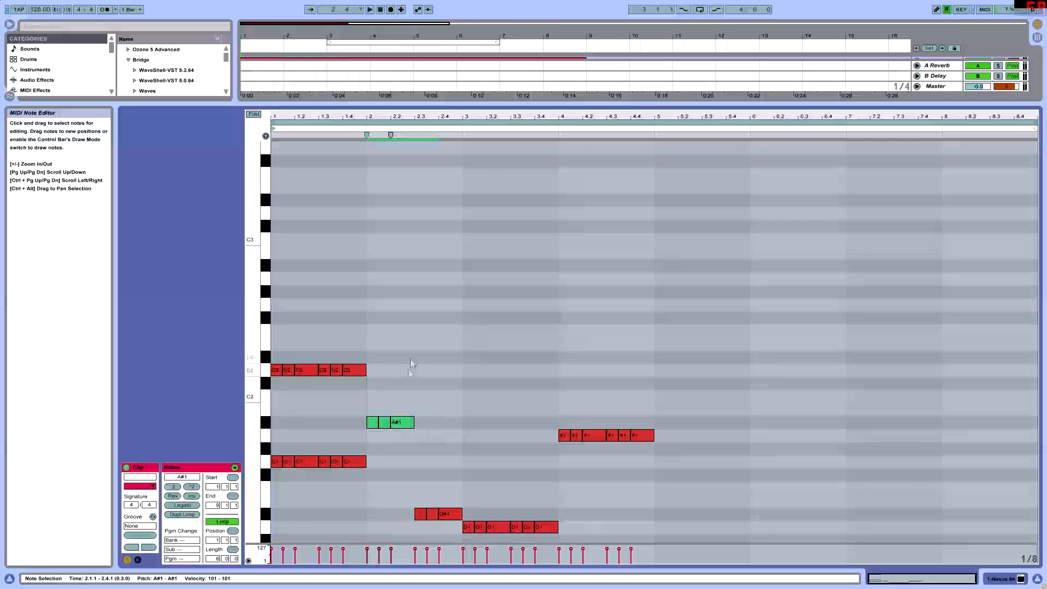
left_click_drag(371, 423, 372, 376)
key("space")
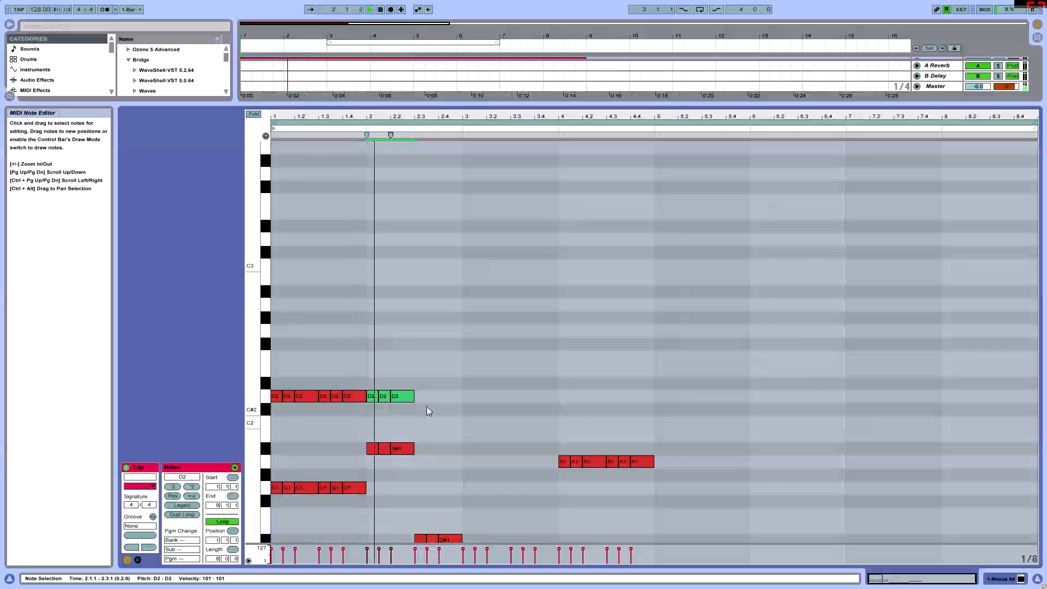
key("space")
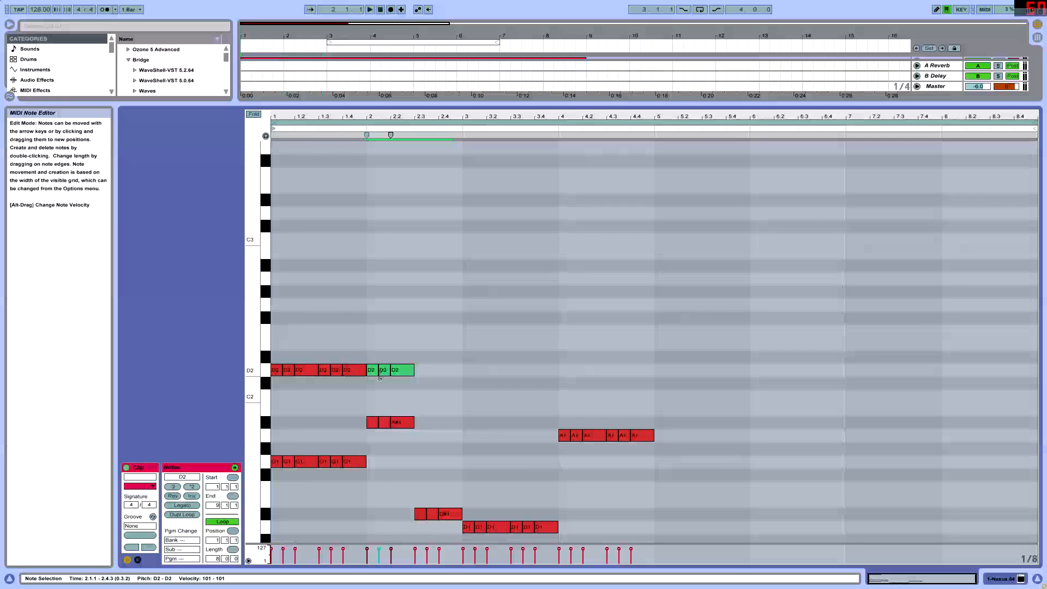
Step: Raise the copied D2 notes in bar 2 by two octaves to D4
key("shift+Up")
key("shift+Up")
key("shift+Down")
key("shift+Up")
scroll(382, 476, "down", 2)
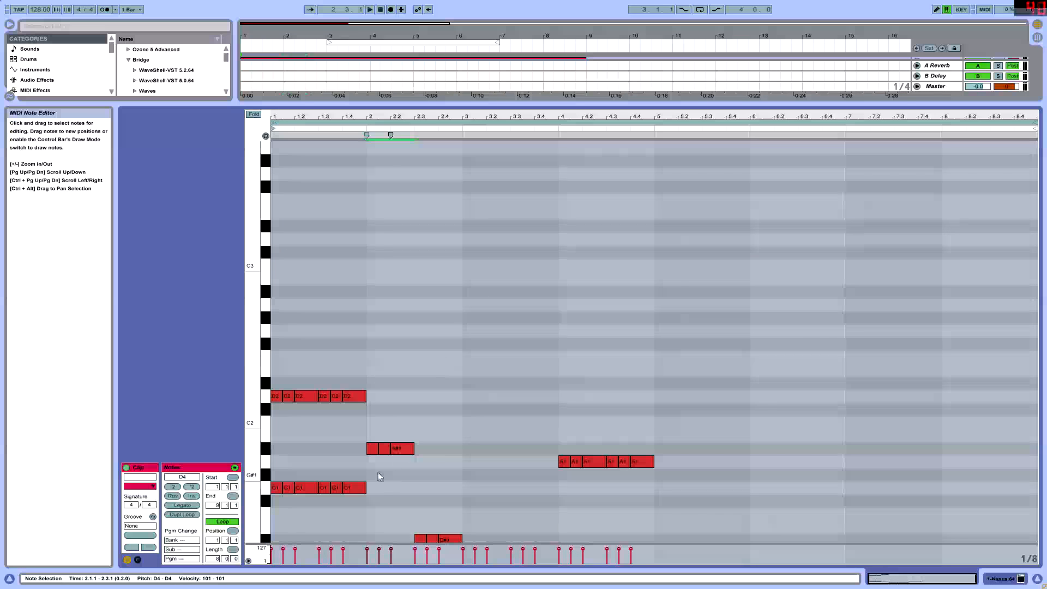
Step: Copy the A#1 notes in the first half of bar 2 up to G2 and play back the chord
left_click_drag(378, 383, 378, 335)
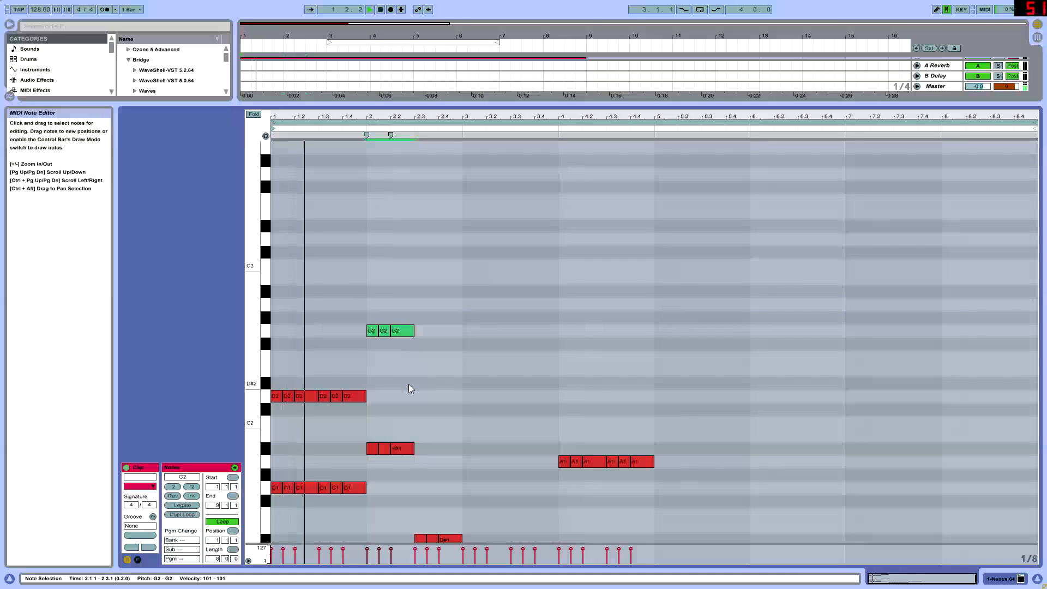
scroll(408, 384, "up", 3)
scroll(408, 389, "down", 6)
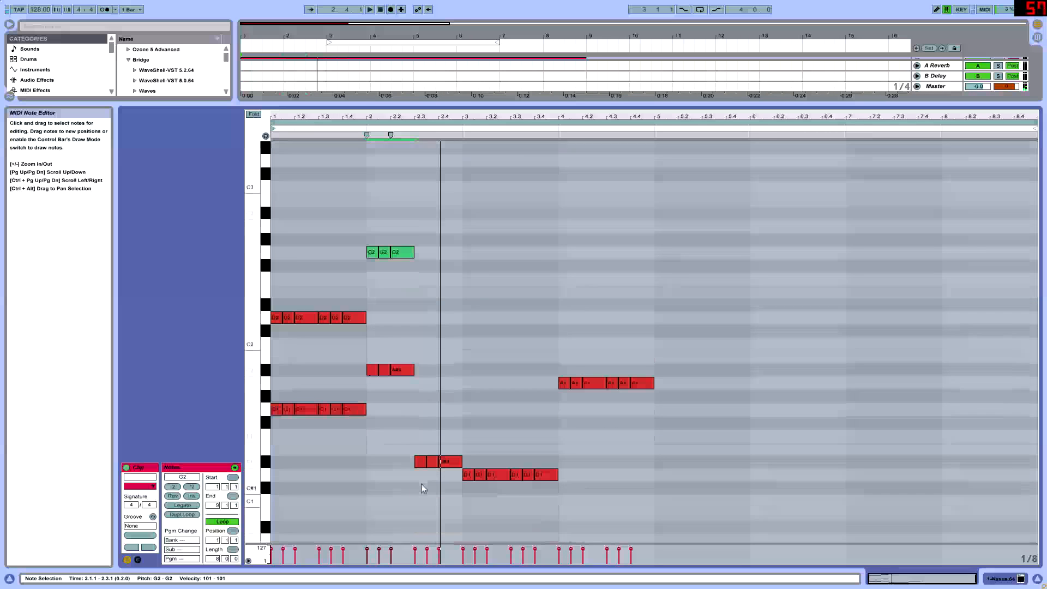
Step: Copy the D#1 notes in the second half of bar 2, raise the copy to G3, and play it back
left_click_drag(419, 493, 461, 455)
scroll(461, 454, "down", 2)
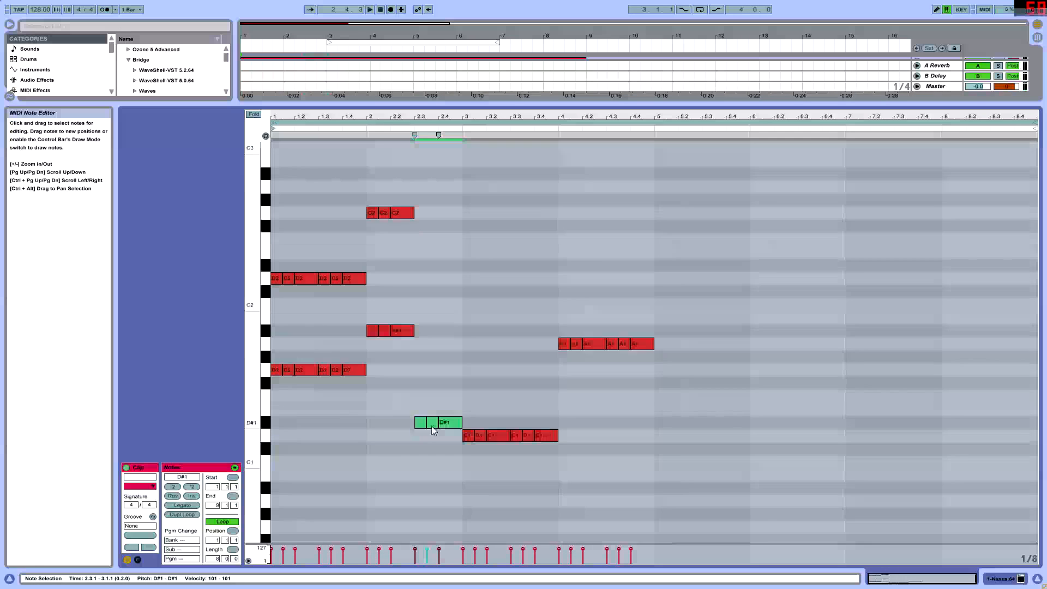
scroll(433, 450, "up", 2)
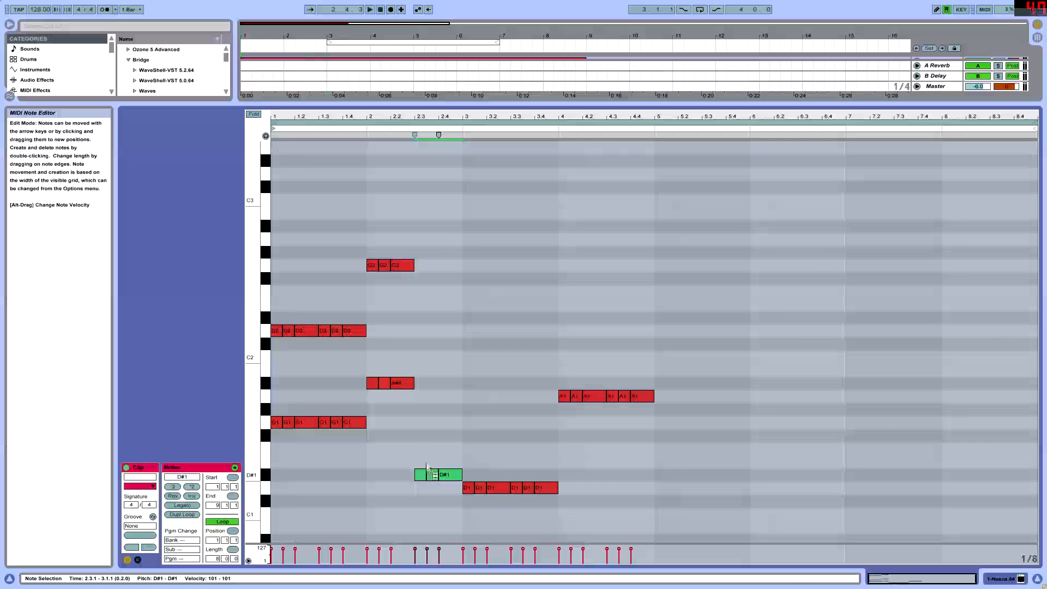
key("shift+Up")
key("shift+Up")
key("space")
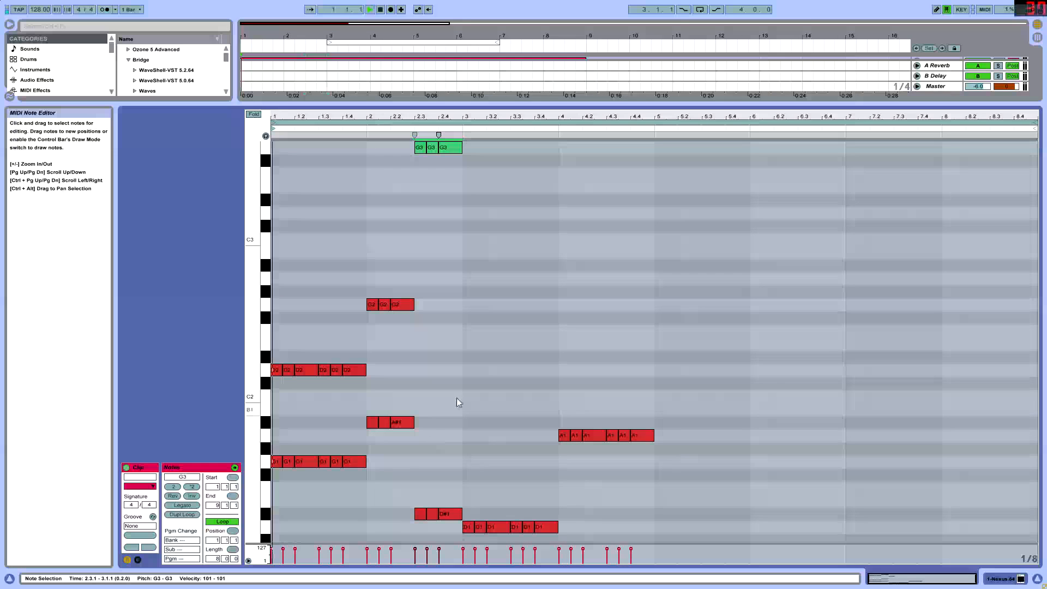
scroll(462, 406, "down", 3)
scroll(453, 388, "up", 10)
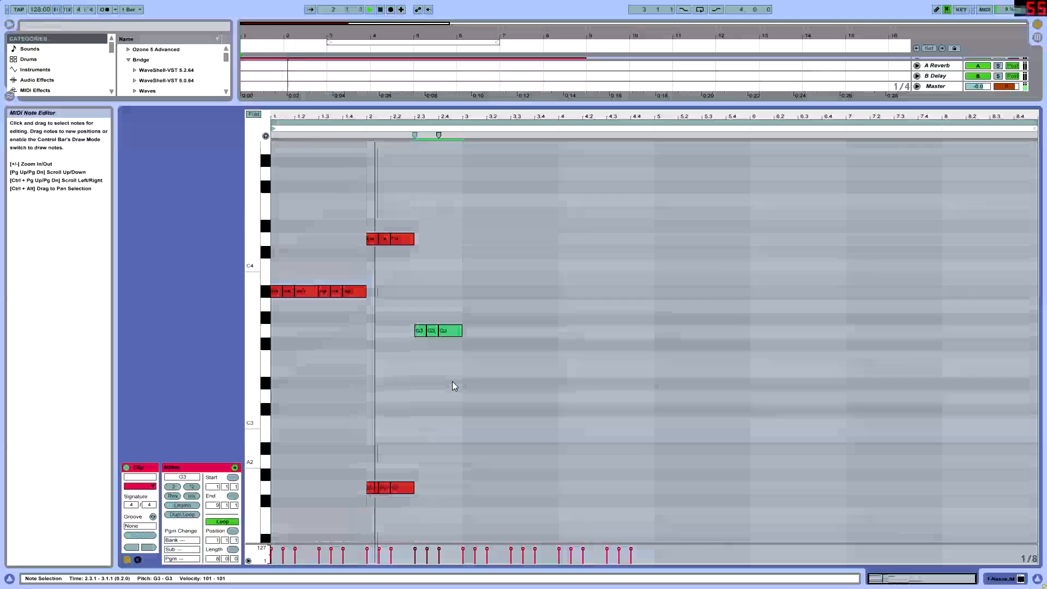
scroll(451, 392, "down", 8)
scroll(450, 392, "down", 3)
Step: Copy the D#1 notes in the second half of bar 2 up to A#1 and play back the chords
left_click(461, 434)
scroll(436, 452, "up", 7)
scroll(430, 461, "down", 9)
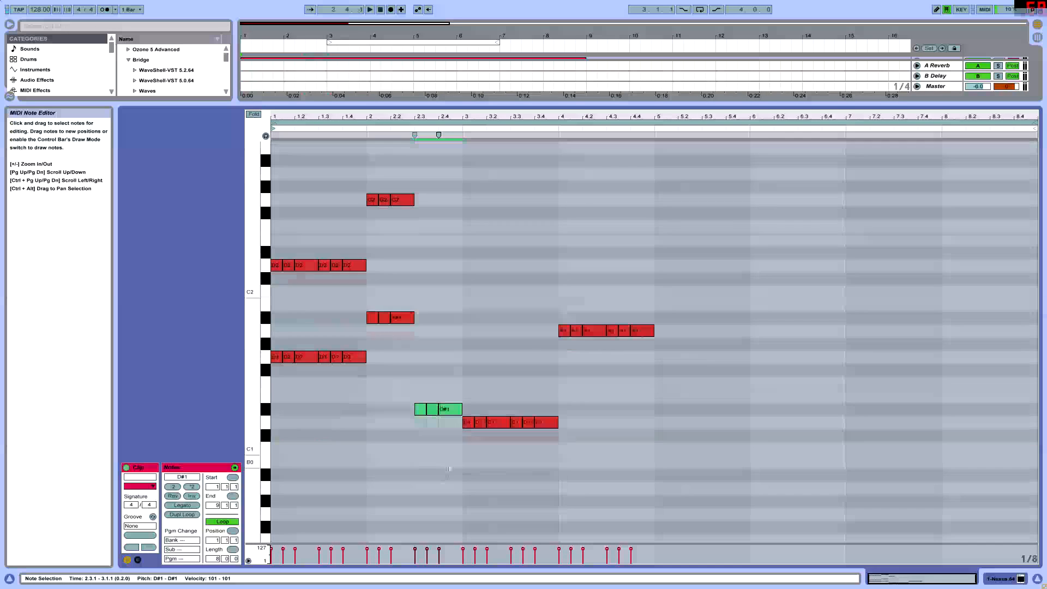
scroll(420, 468, "up", 4)
left_click_drag(420, 464, 453, 375)
scroll(454, 375, "up", 3)
scroll(452, 370, "down", 3)
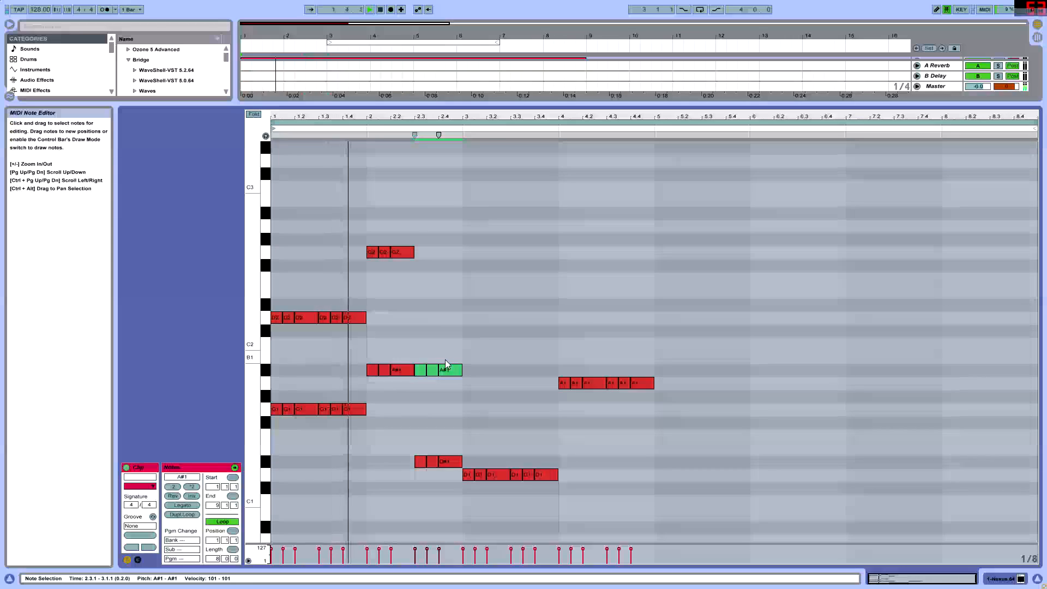
scroll(453, 360, "up", 3)
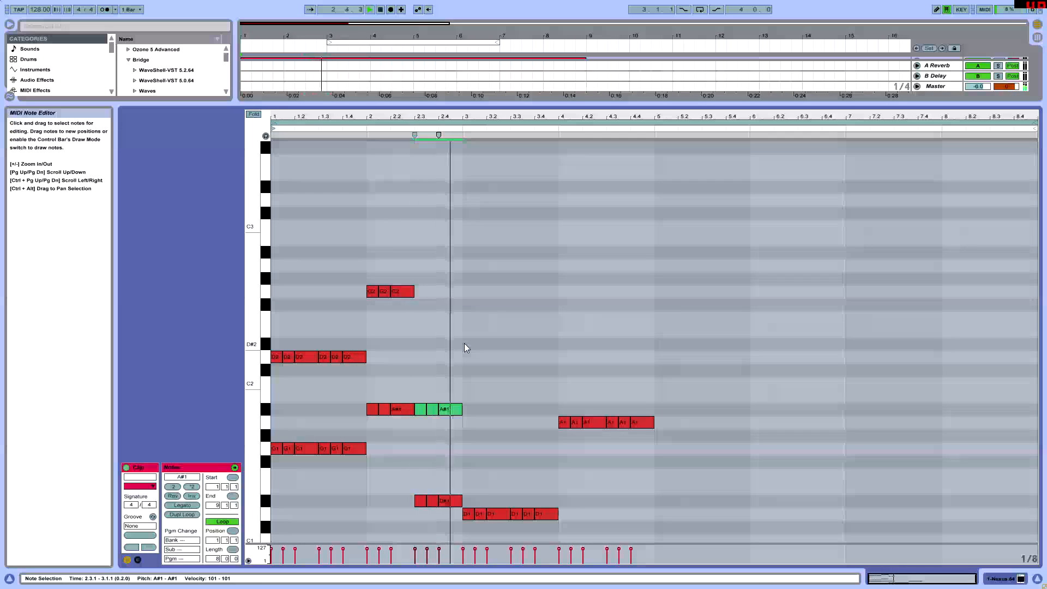
scroll(463, 342, "down", 3)
Step: Copy the bar 3 D1 notes up to G1
key("space")
left_click_drag(619, 417, 473, 409)
scroll(502, 462, "up", 1)
left_click(467, 463, "shift")
scroll(536, 318, "up", 6)
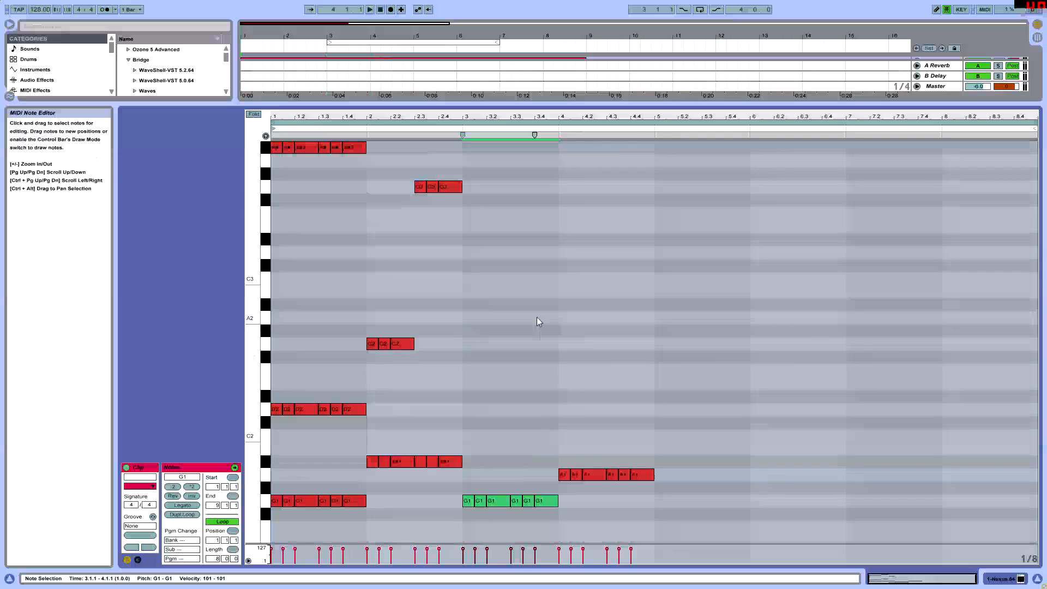
scroll(536, 318, "up", 2)
Step: Examine the notes of the chords already built in bars 1 to 3
left_click_drag(255, 293, 237, 294)
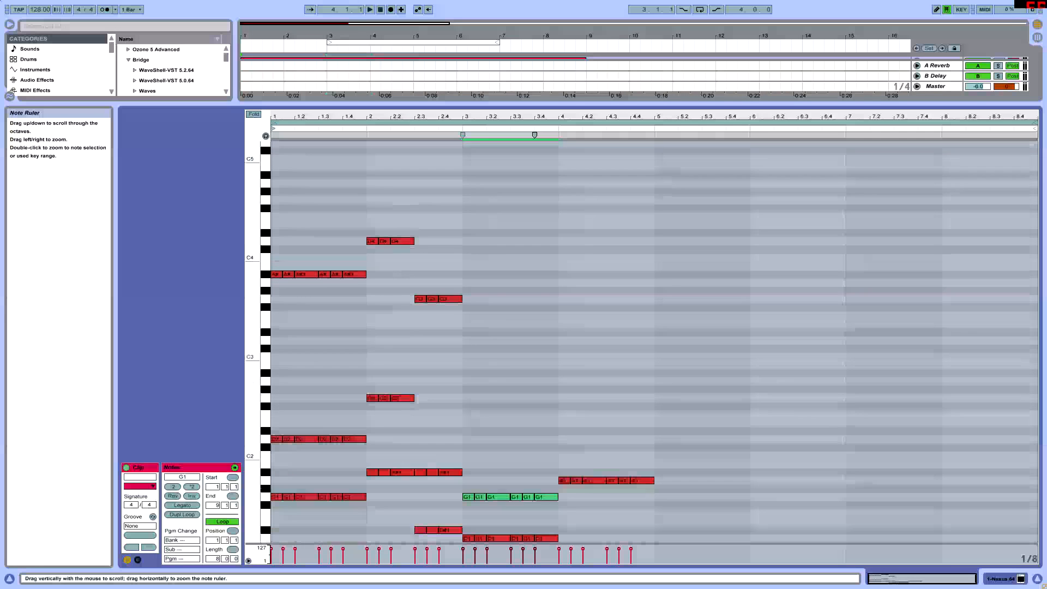
scroll(542, 347, "down", 4)
scroll(542, 344, "up", 6)
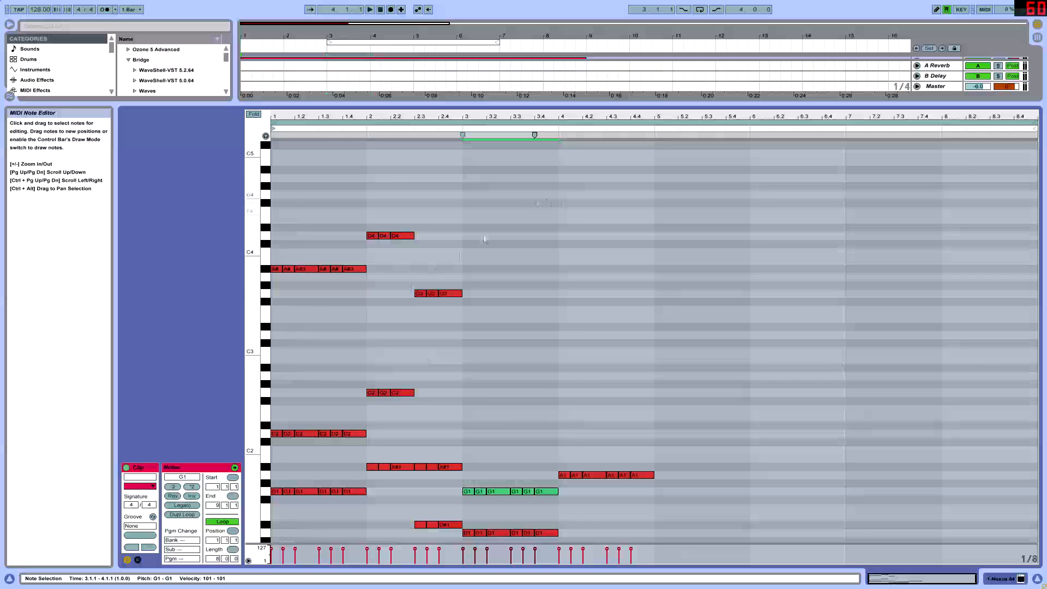
scroll(588, 480, "down", 6)
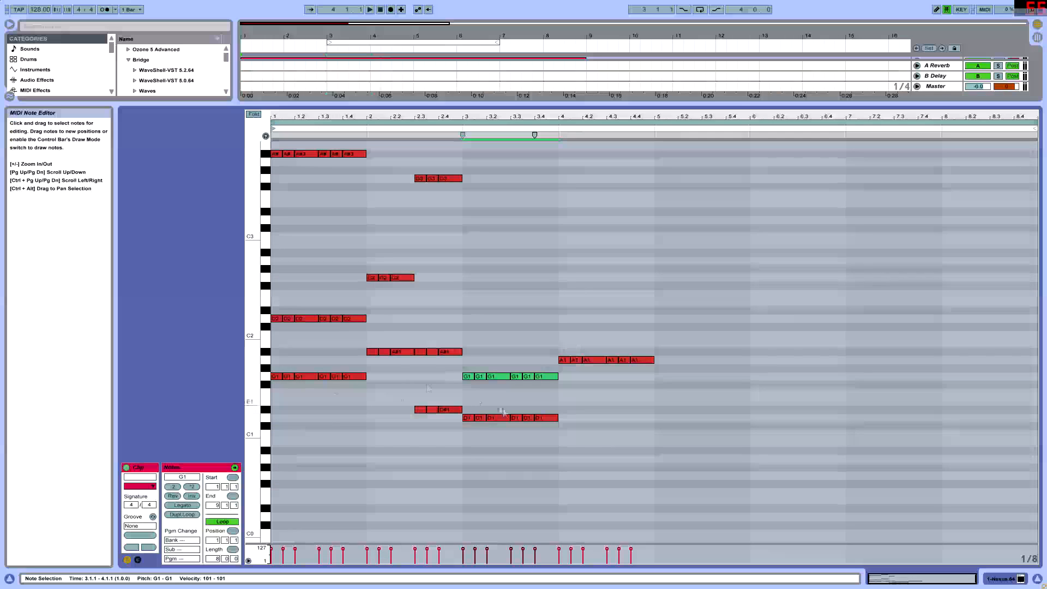
left_click_drag(461, 402, 568, 385)
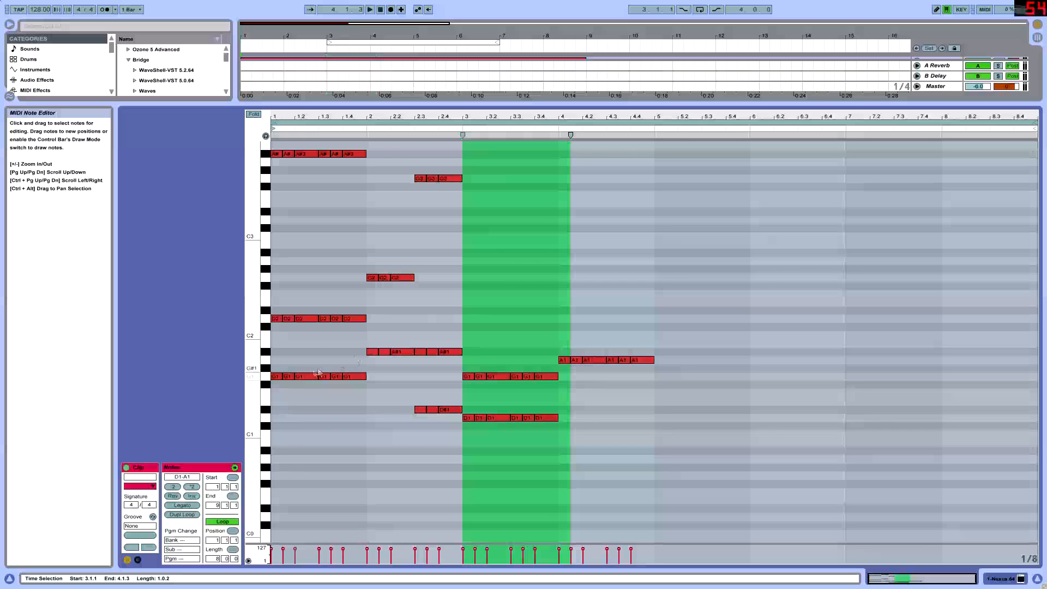
left_click_drag(683, 299, 480, 432)
left_click_drag(451, 431, 439, 430)
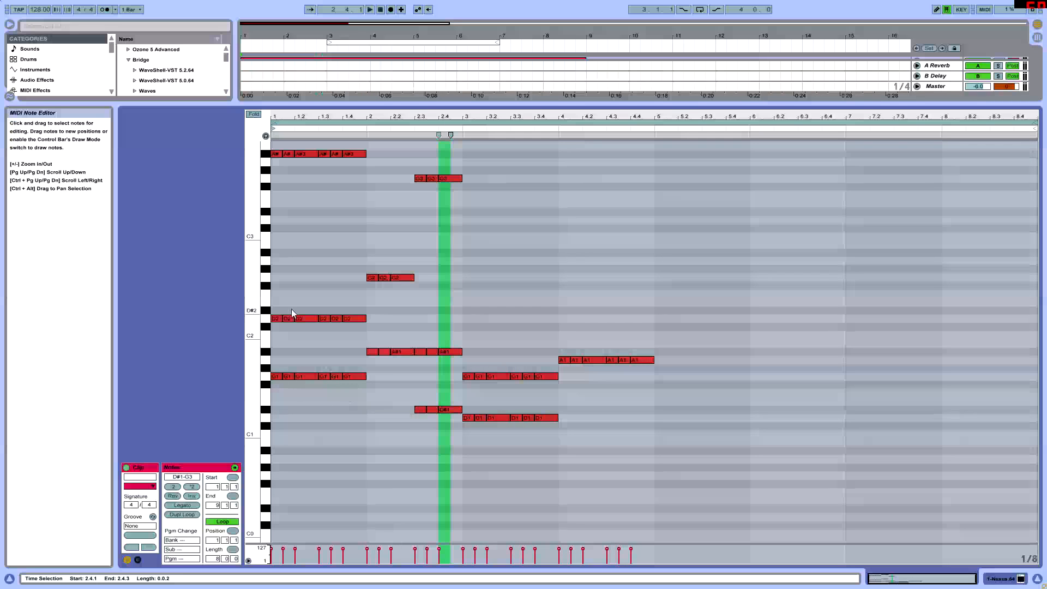
left_click_drag(272, 392, 353, 374)
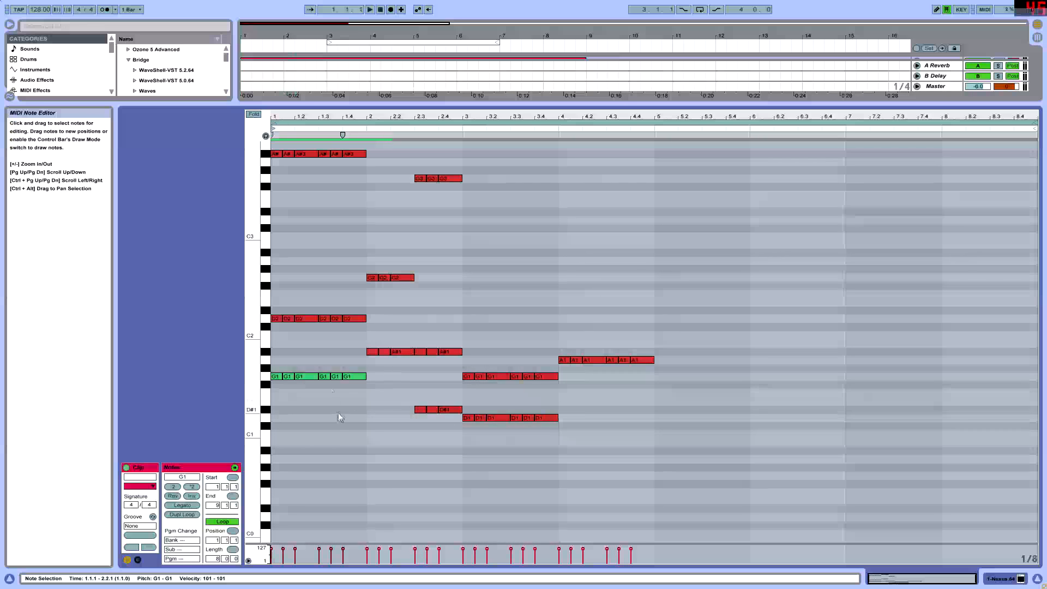
left_click(275, 377)
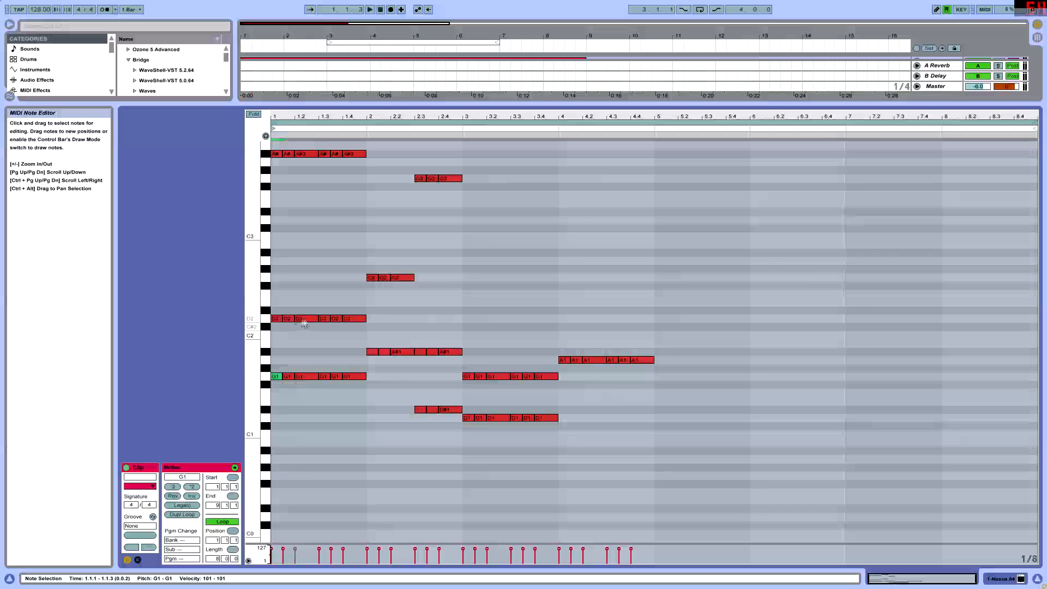
scroll(322, 327, "down", 2)
scroll(311, 326, "up", 3)
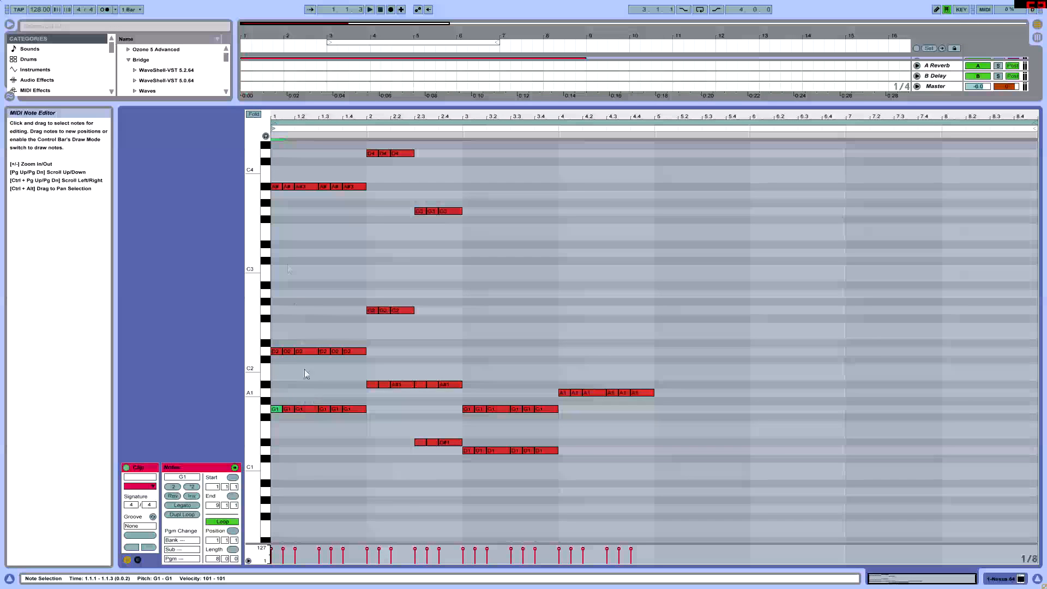
Step: Try the bar 1 A#3 notes one octave lower at A#2 and two octaves lower at A#1 while playing the chord
scroll(306, 391, "up", 5)
left_click_drag(272, 294, 359, 265)
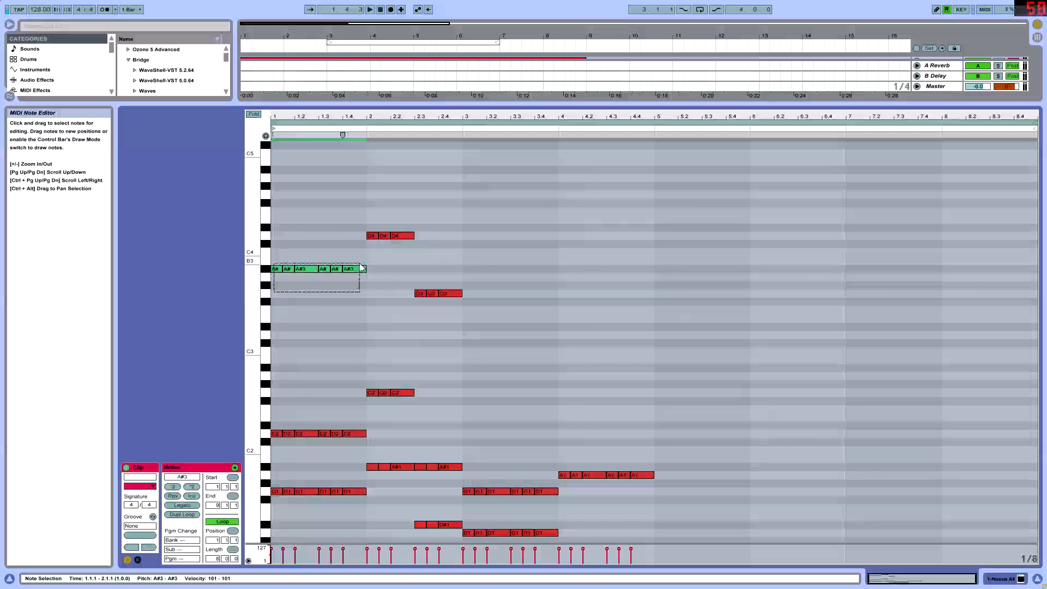
key("shift+Down")
key("space")
scroll(327, 284, "down", 3)
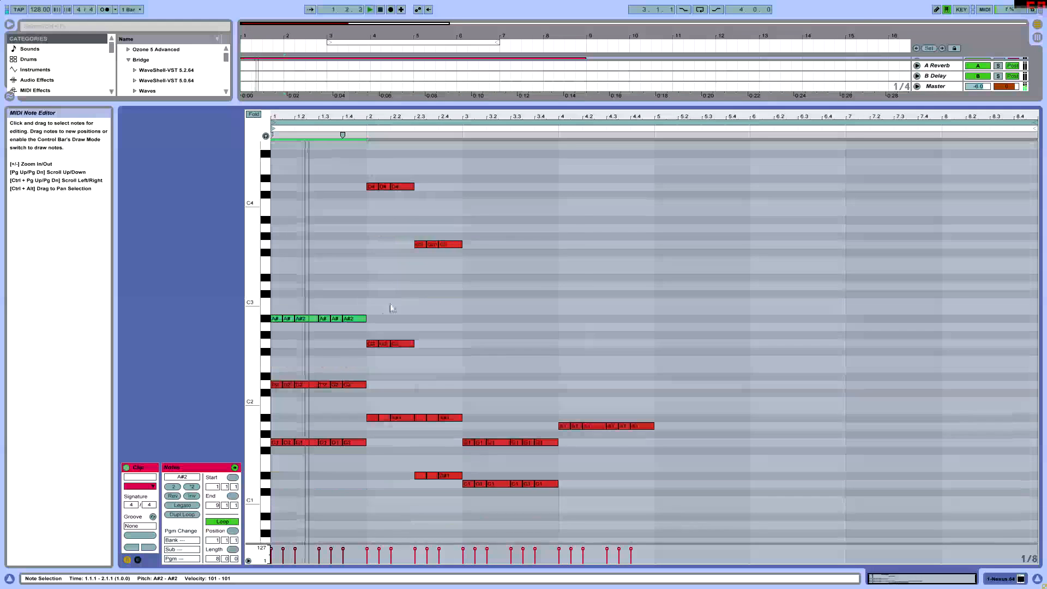
key("shift+Down")
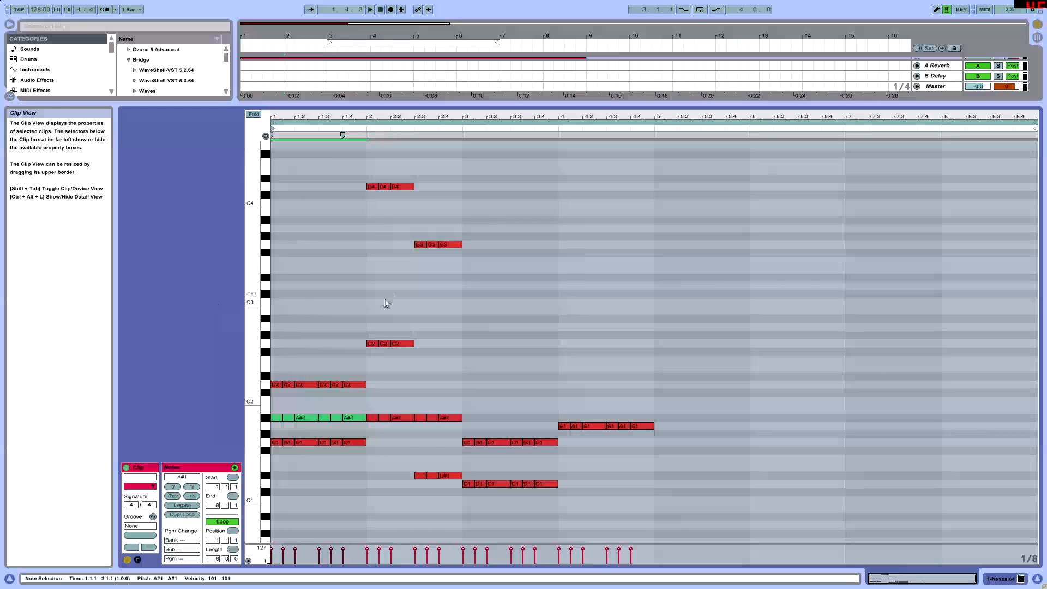
key("space")
Step: Raise the bar 1 A#1 notes back up two octaves to A#3 and play the chords
left_click_drag(355, 427, 282, 397)
key("shift+Up")
key("space")
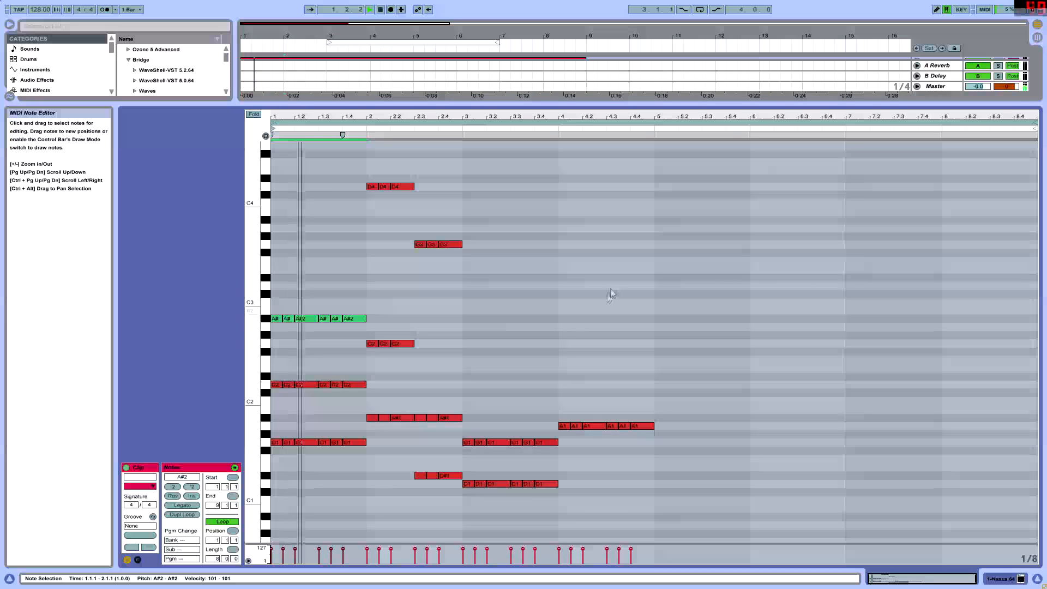
key("shift+Up")
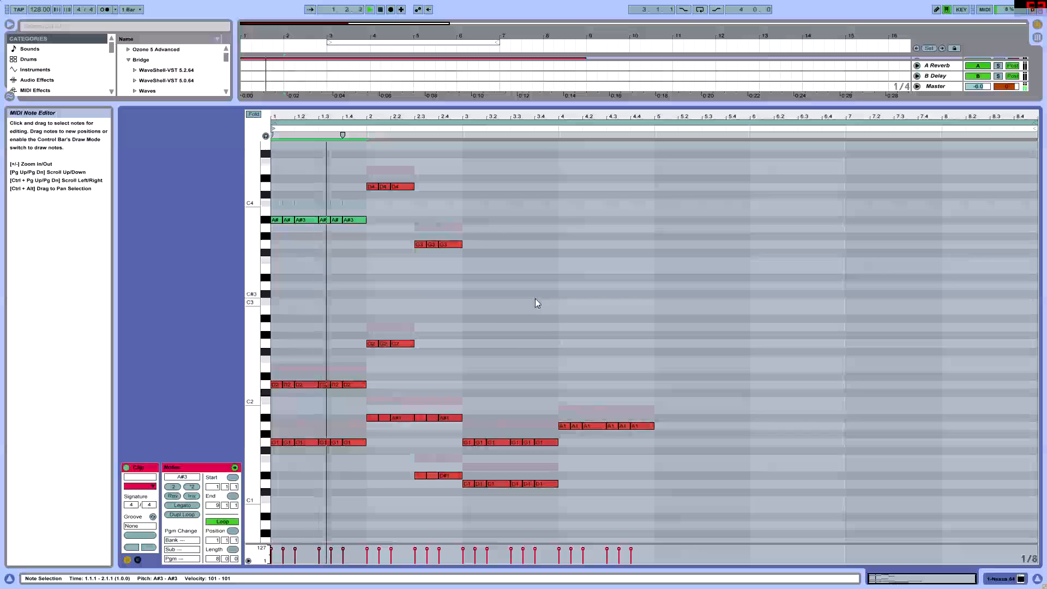
scroll(536, 303, "down", 3)
scroll(533, 298, "up", 2)
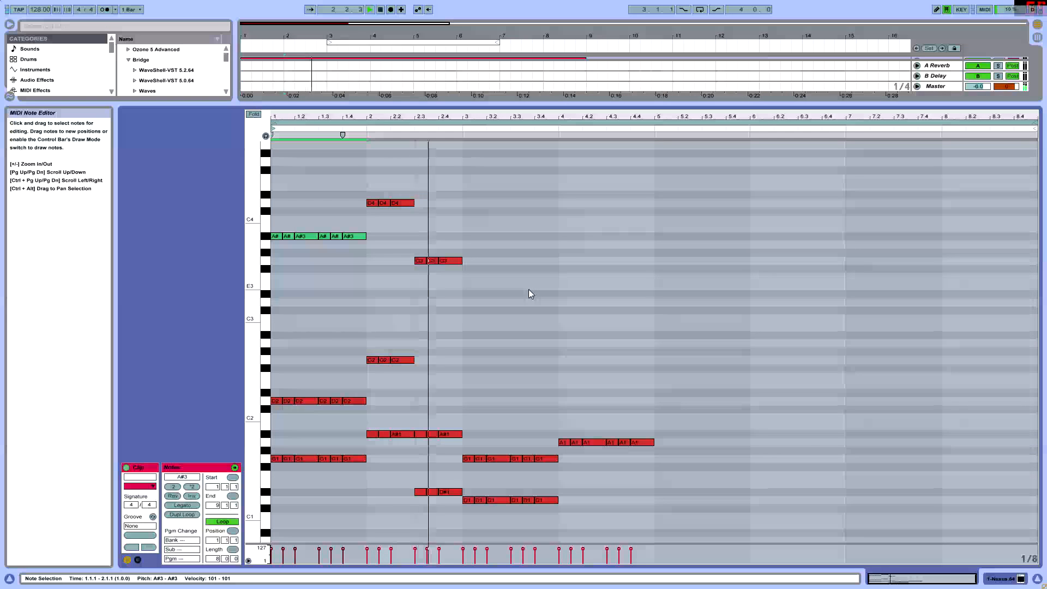
Step: Raise the bar 3 G1 notes three semitones and one octave to A#2
scroll(530, 293, "down", 3)
left_click_drag(469, 359, 585, 365)
key("space")
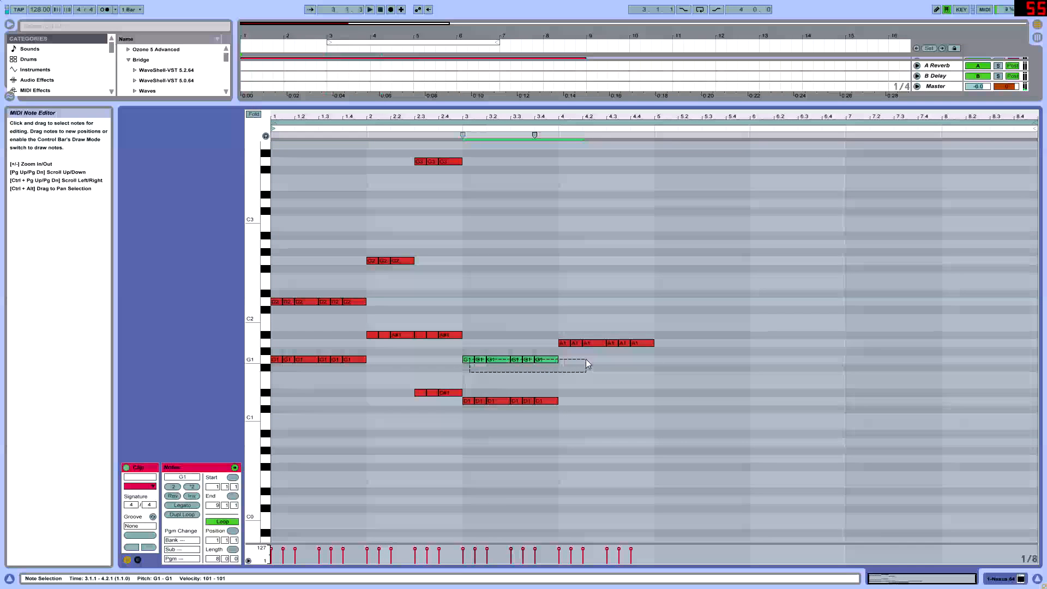
scroll(515, 427, "up", 2)
key("Up")
key("Up")
key("Up")
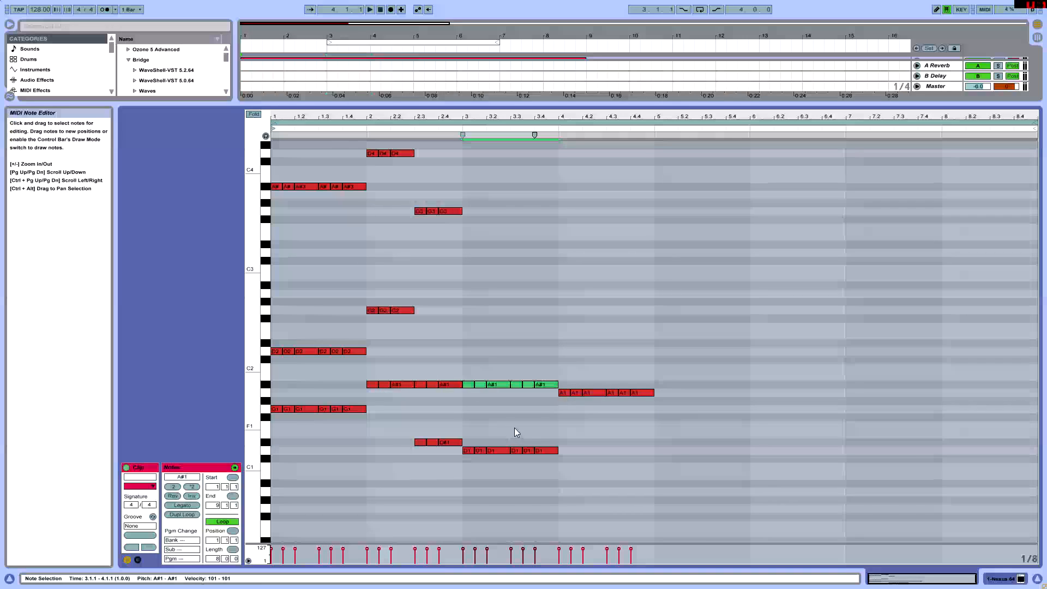
left_click_drag(471, 398, 554, 368)
key("shift+Up")
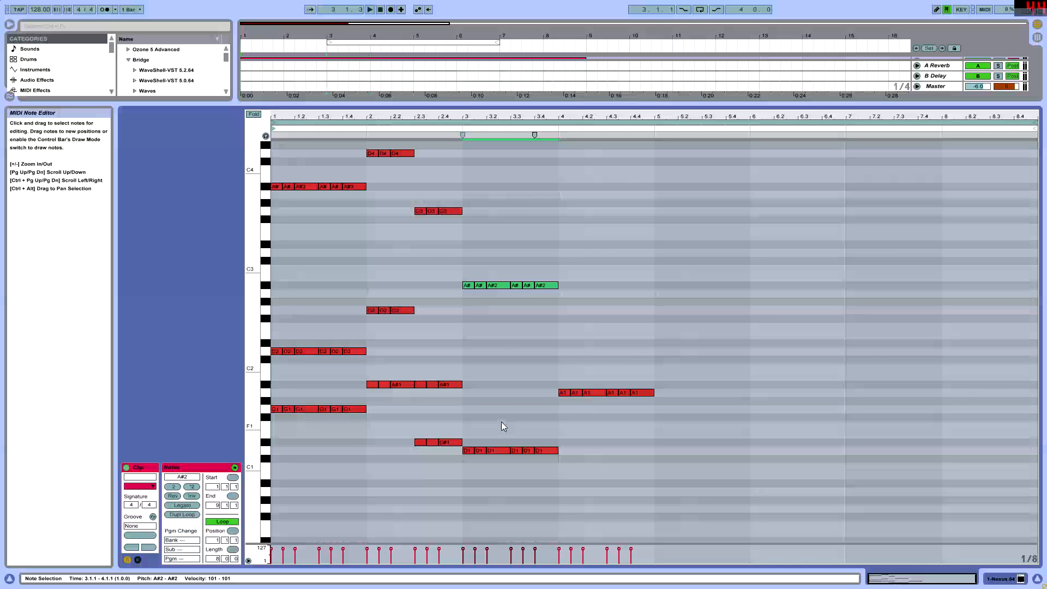
Step: Raise the bar 3 A#2 notes seven semitones to F3 and play back the progression
scroll(502, 421, "up", 4)
key("Up")
key("Up")
key("Up")
key("Up")
key("Up")
key("Up")
key("Up")
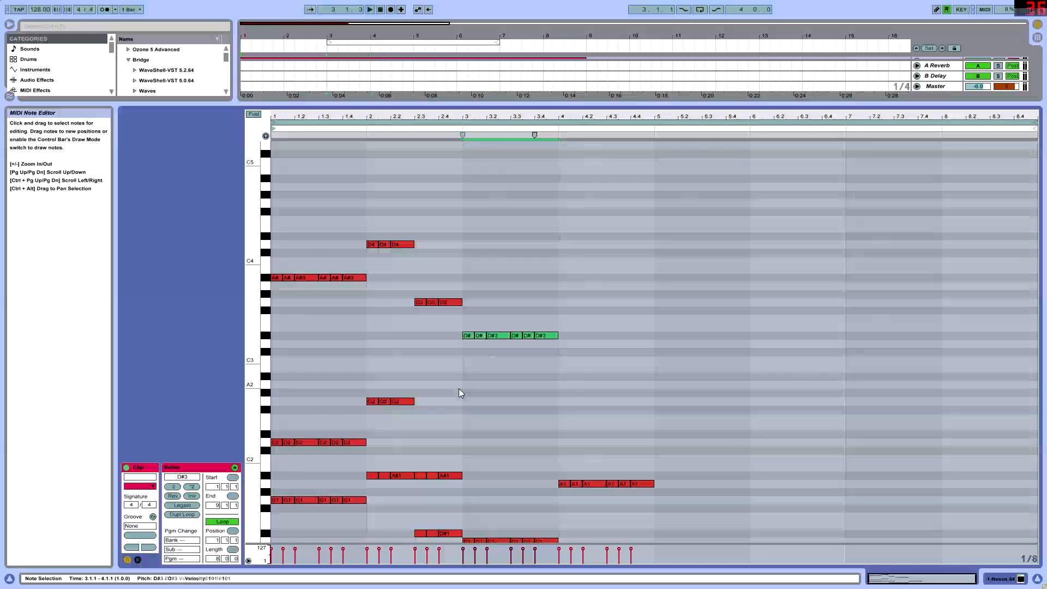
key("space")
scroll(477, 375, "down", 4)
scroll(476, 375, "up", 2)
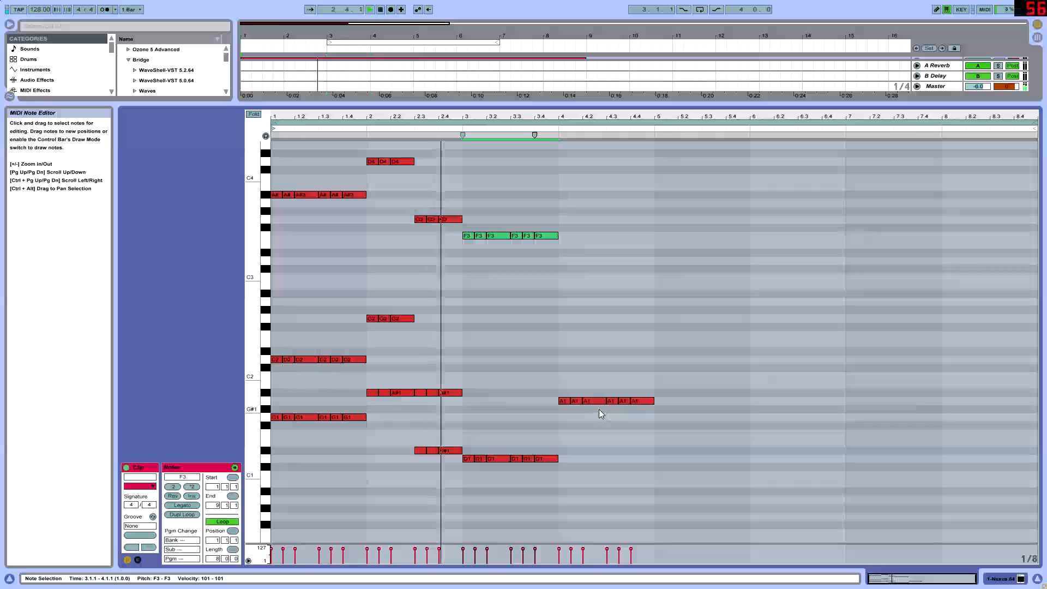
Step: Copy the bar 3 D1 notes up to A1 and play back the chord
scroll(599, 413, "up", 1)
left_click_drag(466, 504, 571, 472)
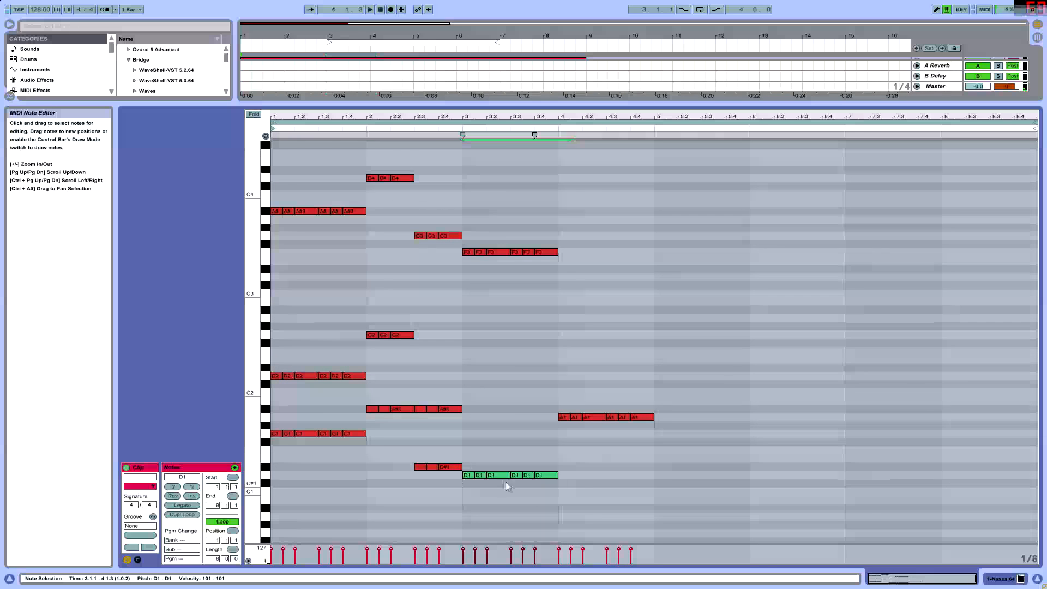
left_click_drag(472, 468, 474, 414)
key("space")
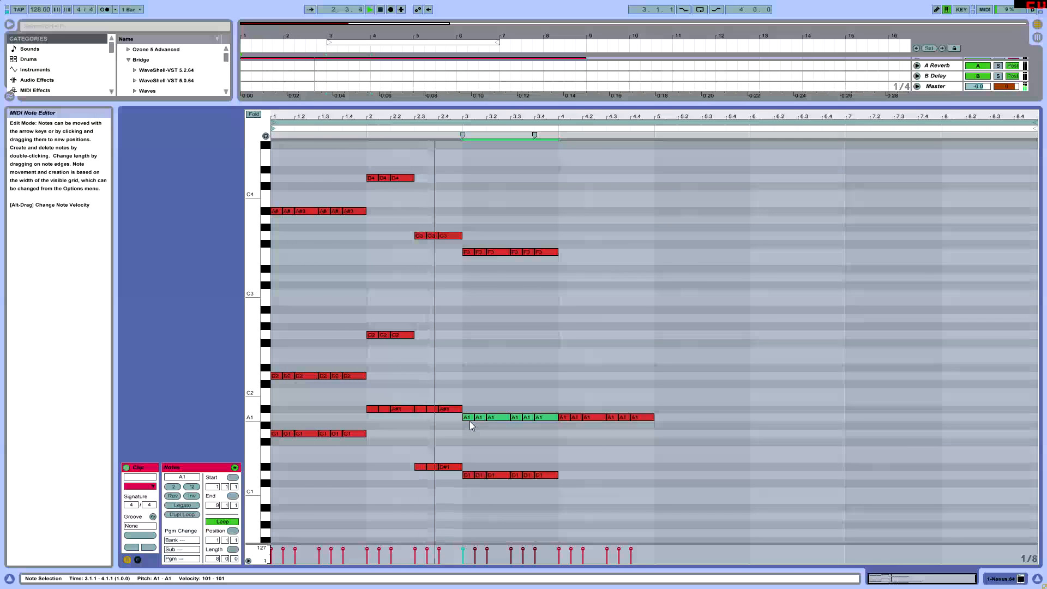
Step: Copy the bar 4 A1 notes up to D2 and raise the copy one octave to D3
left_click_drag(470, 421, 567, 433)
scroll(571, 480, "up", 1)
scroll(573, 485, "down", 3)
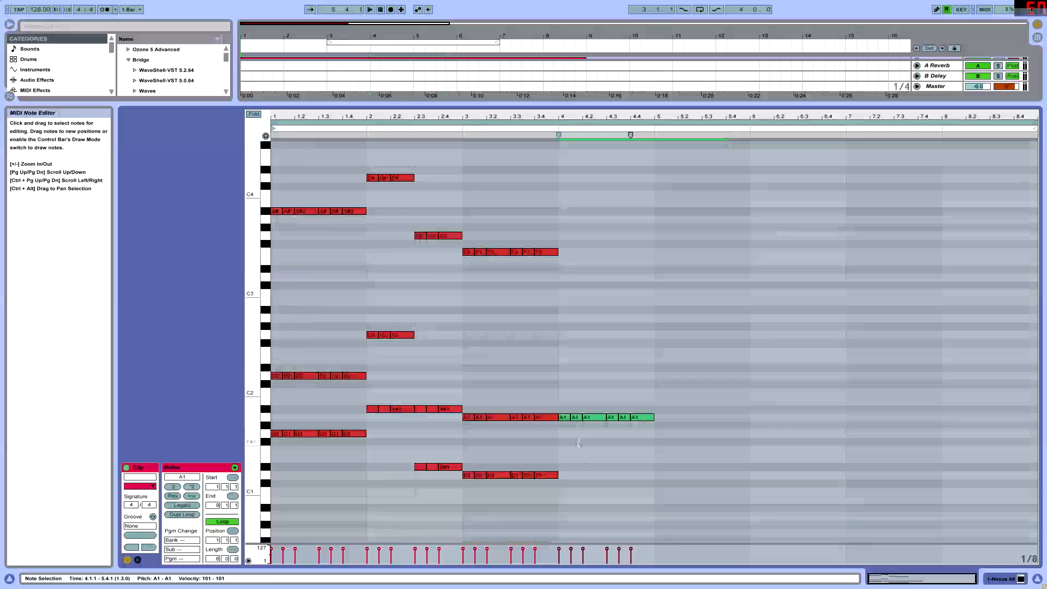
left_click_drag(567, 409, 570, 382)
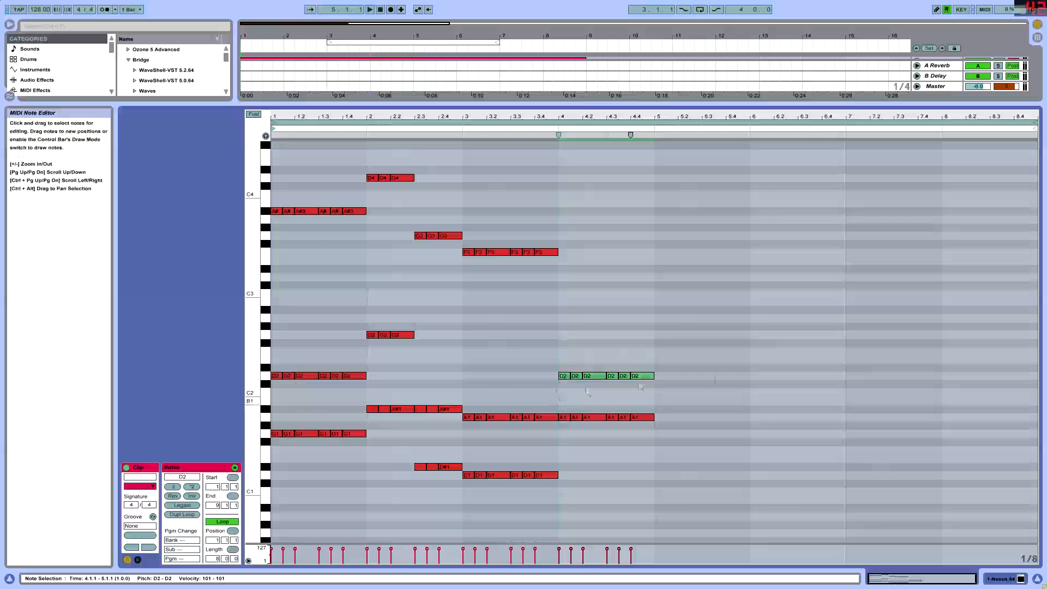
key("shift+Up")
key("shift+Up")
key("shift+Down")
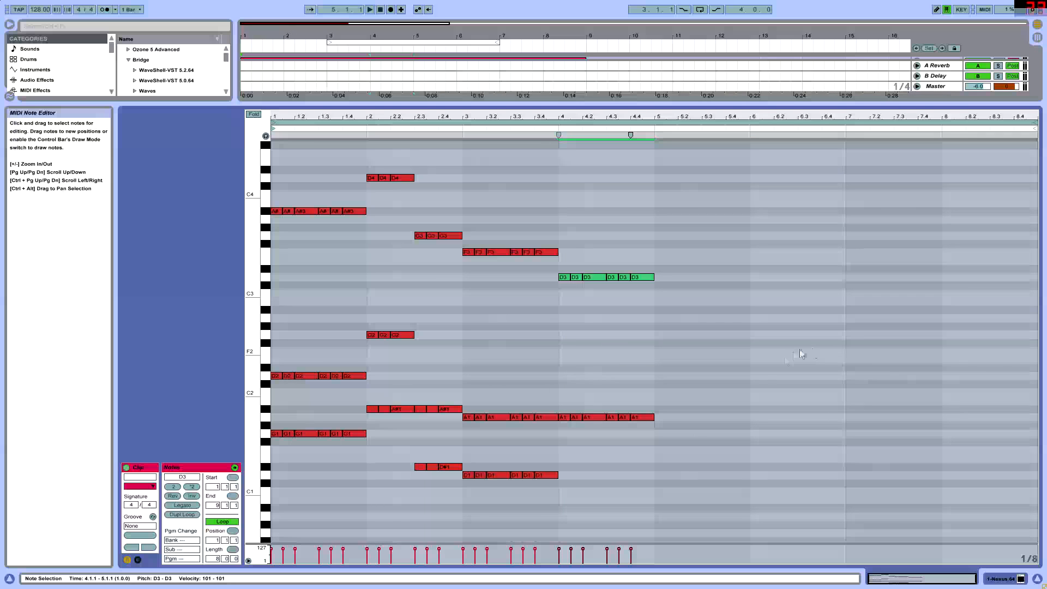
Step: Copy the bar 4 A1 notes up to F2 and play back the chords
left_click_drag(556, 448, 669, 413)
scroll(618, 366, "up", 1)
left_click_drag(567, 468, 703, 436)
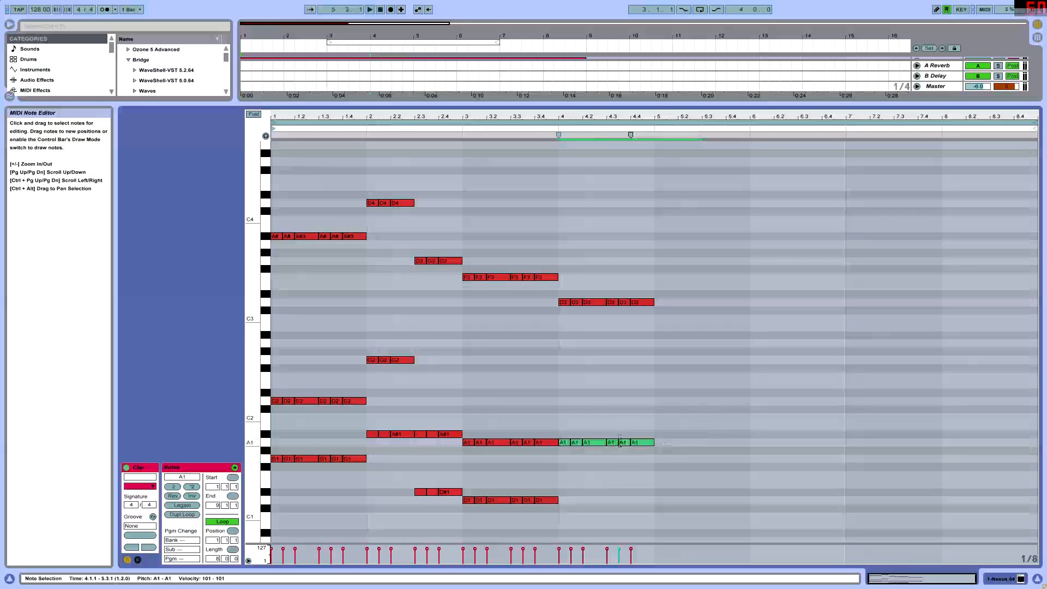
scroll(575, 476, "up", 1)
scroll(570, 476, "down", 2)
left_click_drag(565, 410, 568, 344)
key("space")
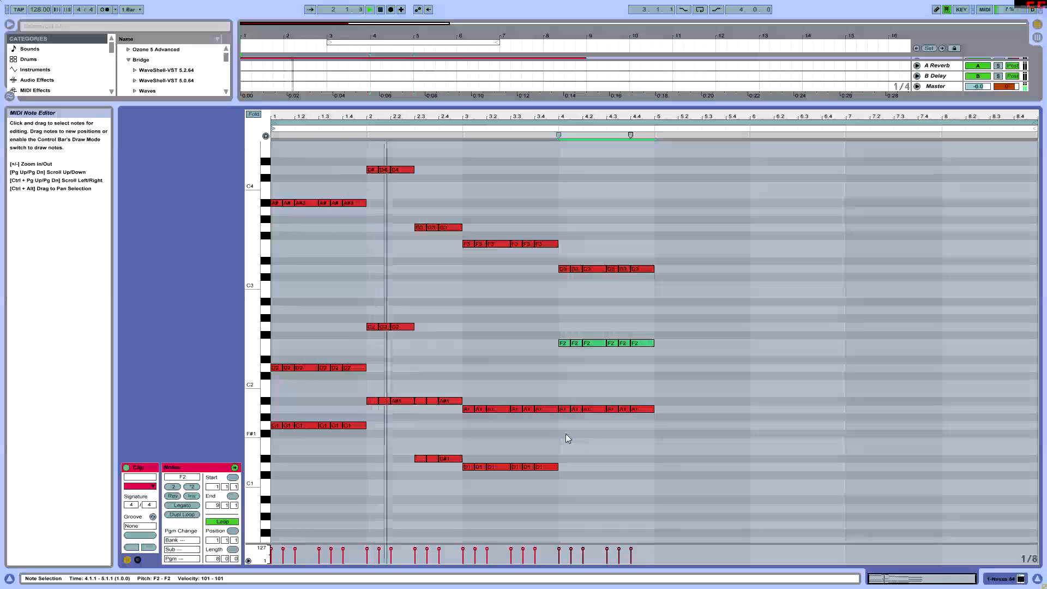
Step: Raise the bar 4 D3 notes one octave to D4 and listen to the whole progression
left_click_drag(559, 288, 687, 258)
key("shift+Up")
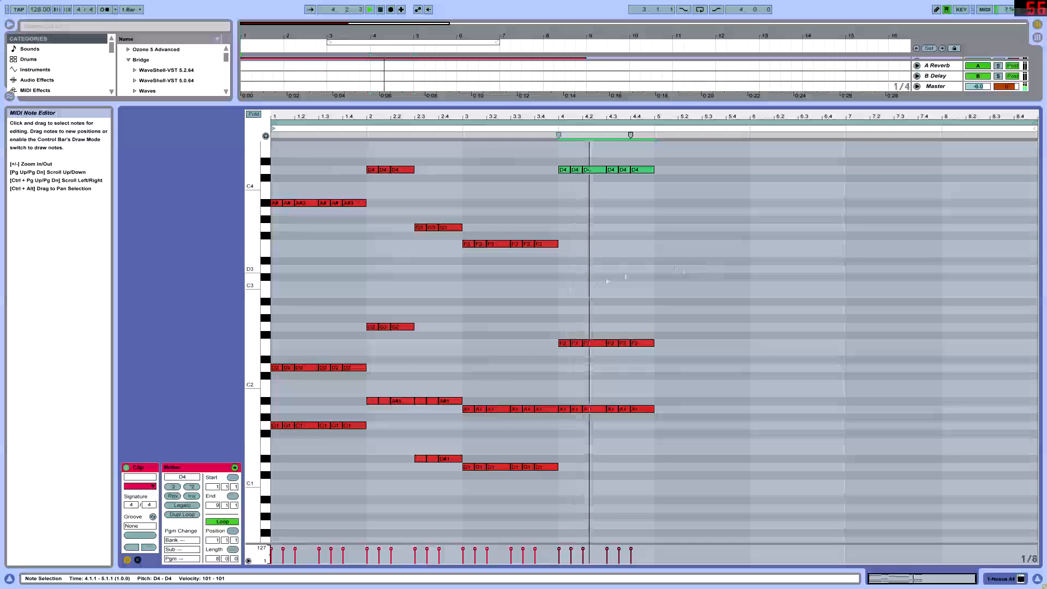
scroll(582, 328, "down", 1)
scroll(580, 331, "down", 2)
scroll(435, 402, "up", 5)
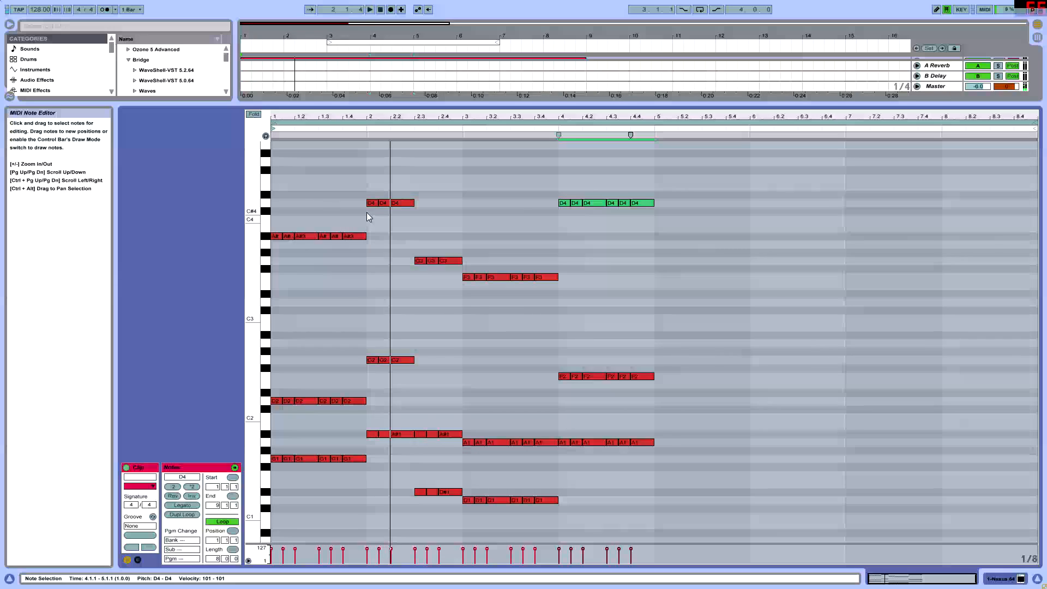
mouse_move(251, 342)
left_mouse_down()
mouse_move(229, 341)
mouse_move(250, 342)
left_mouse_up()
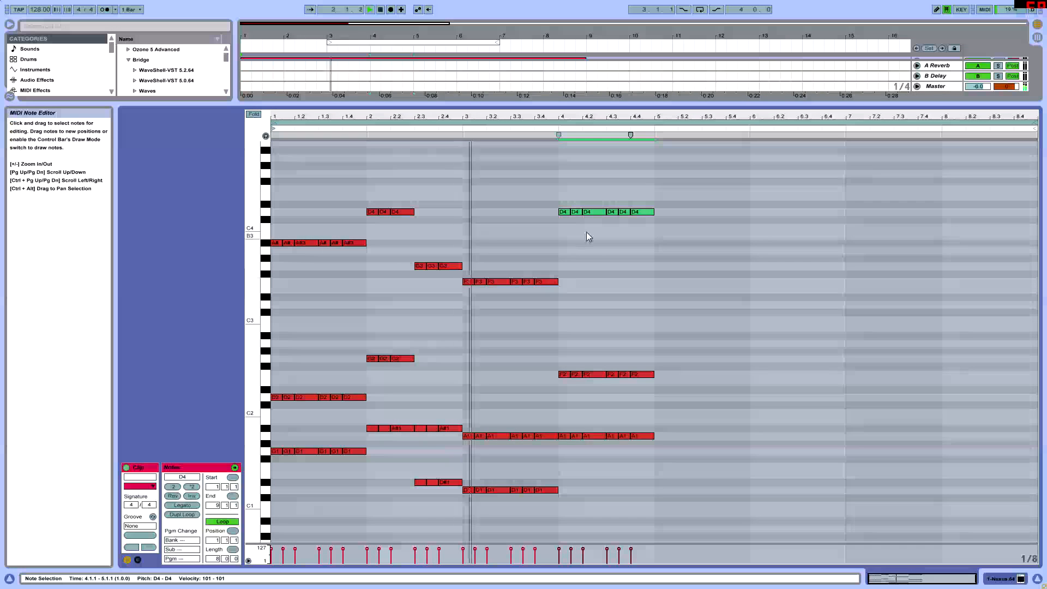
scroll(587, 230, "down", 5)
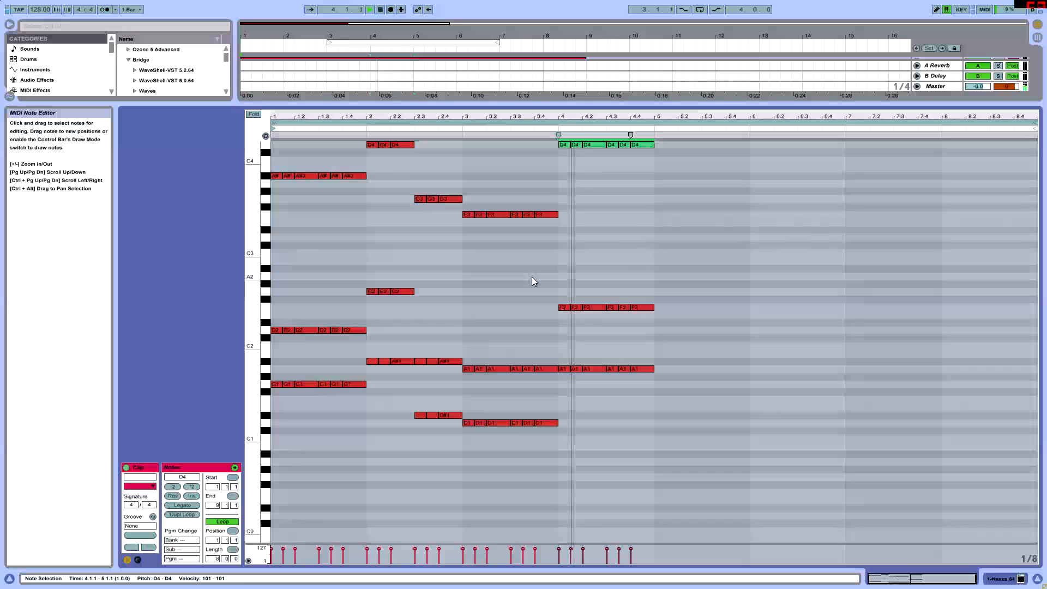
scroll(532, 276, "up", 5)
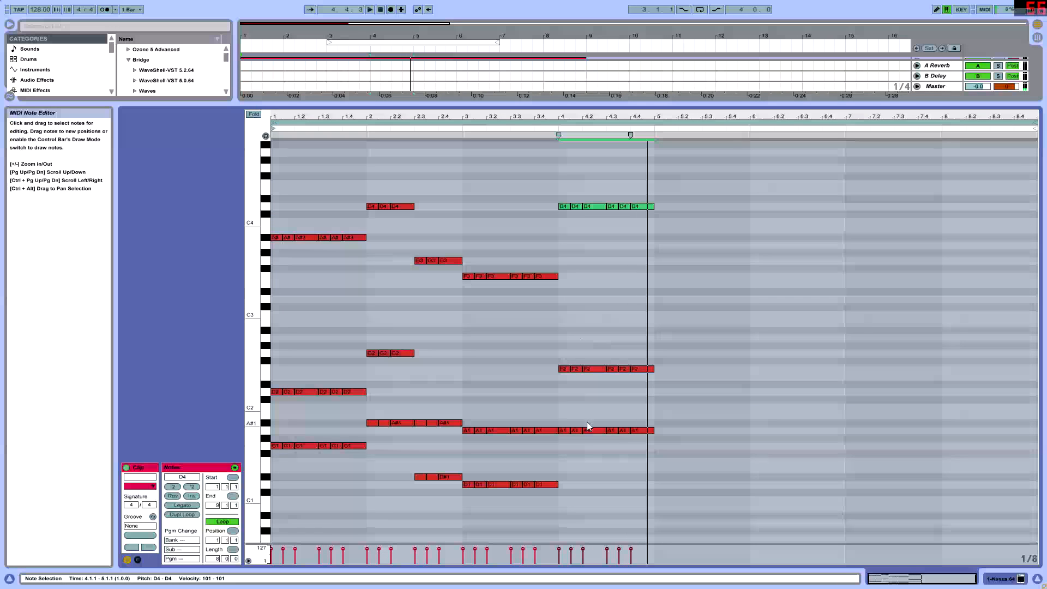
Step: Lower the bar 4 D4 notes two semitones to C4 and play back the four bars
left_click(565, 430)
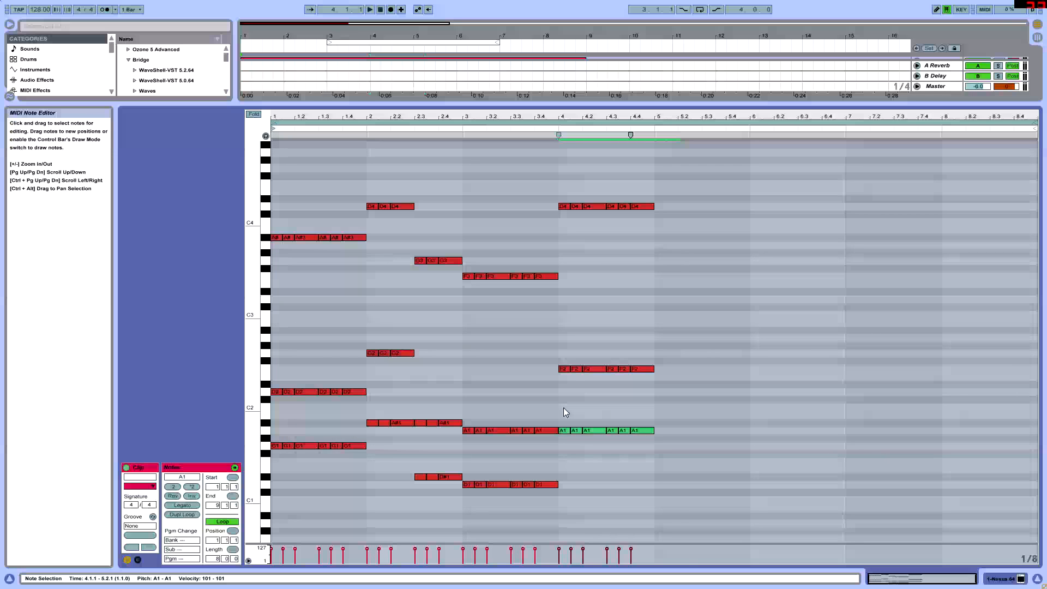
left_click_drag(575, 344, 724, 198)
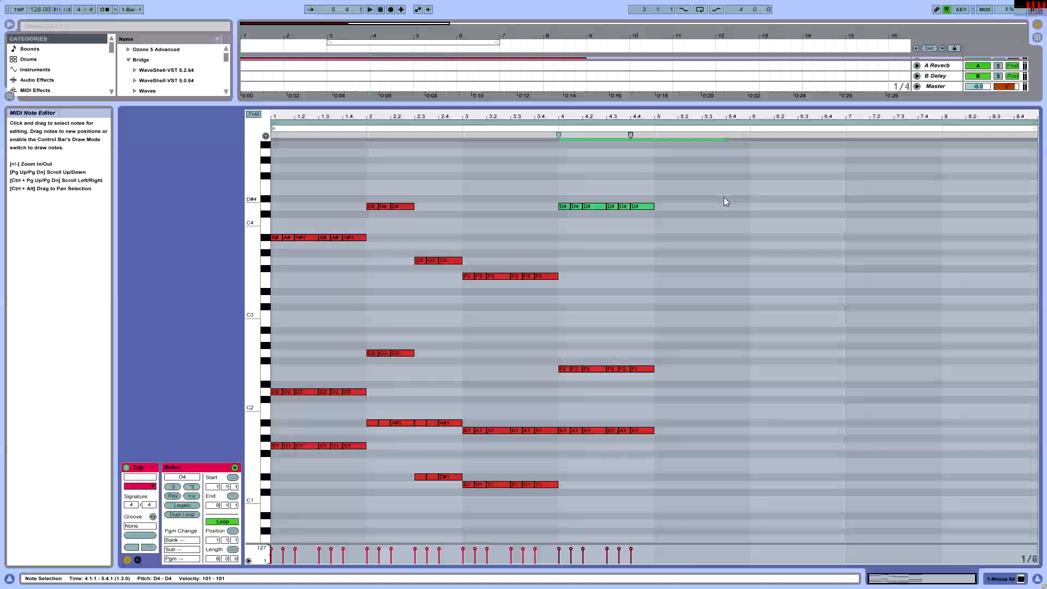
left_click_drag(533, 236, 751, 191)
key("Down")
key("Down")
key("space")
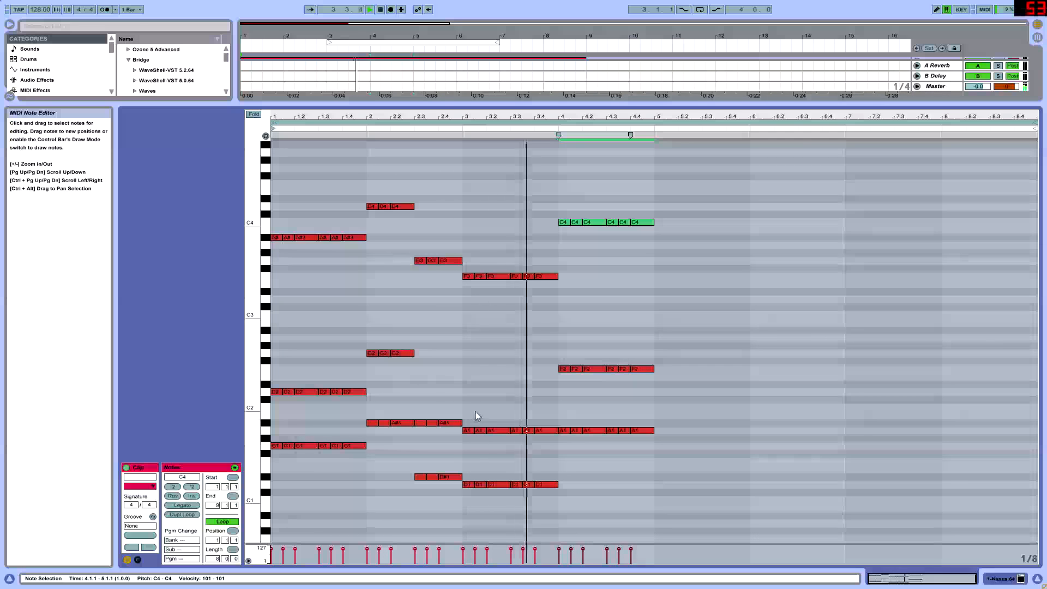
left_click_drag(652, 326, 652, 249)
scroll(652, 249, "up", 3)
key("space")
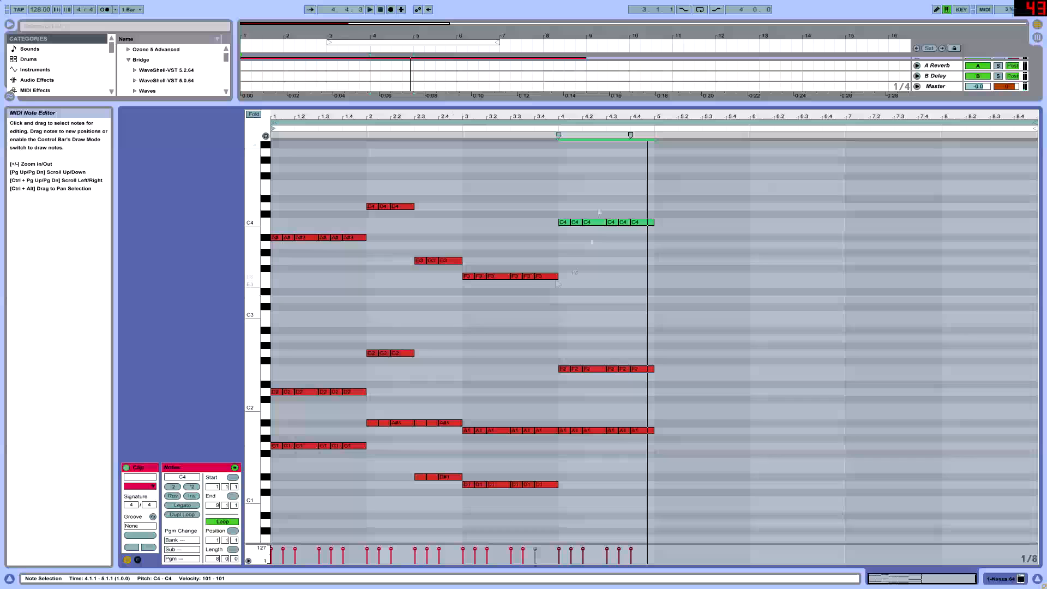
Step: Lower the uppermost chord notes across bars 1 to 4 by one octave and play back the result
scroll(320, 299, "up", 5)
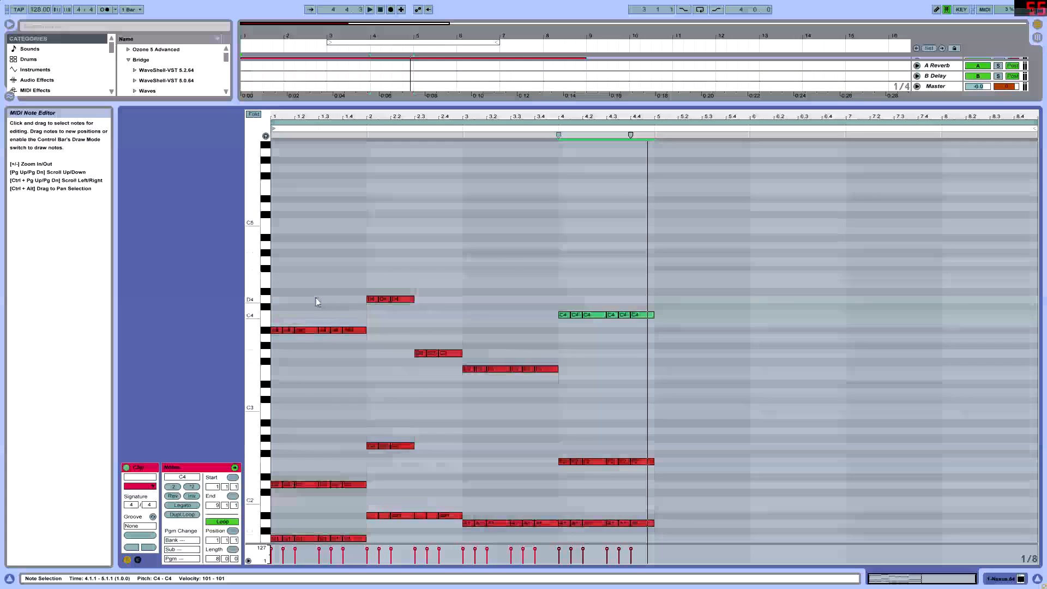
scroll(303, 325, "down", 3)
left_click_drag(287, 327, 779, 196)
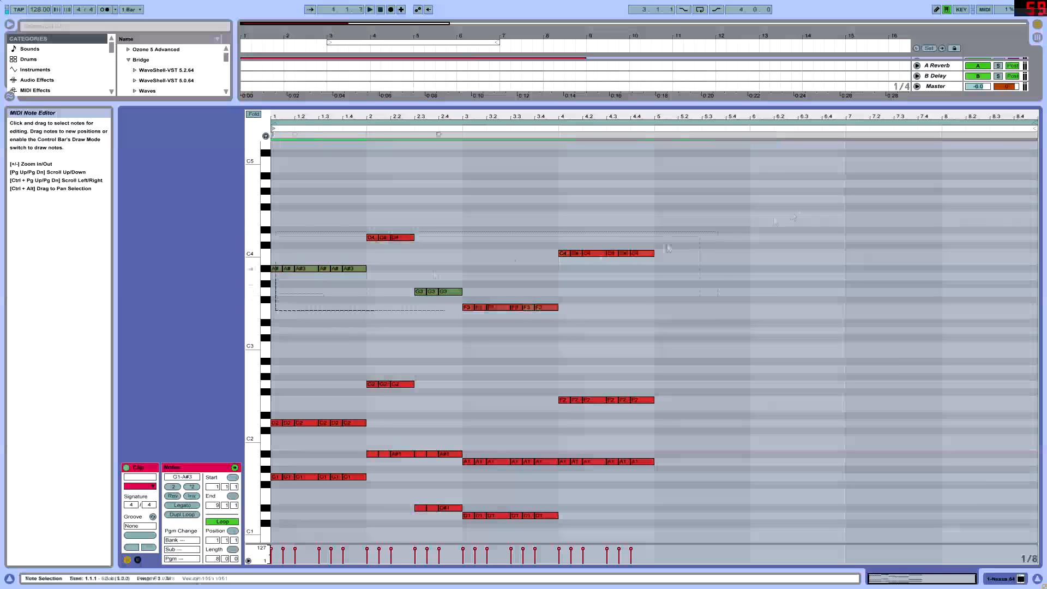
key("shift+Down")
key("space")
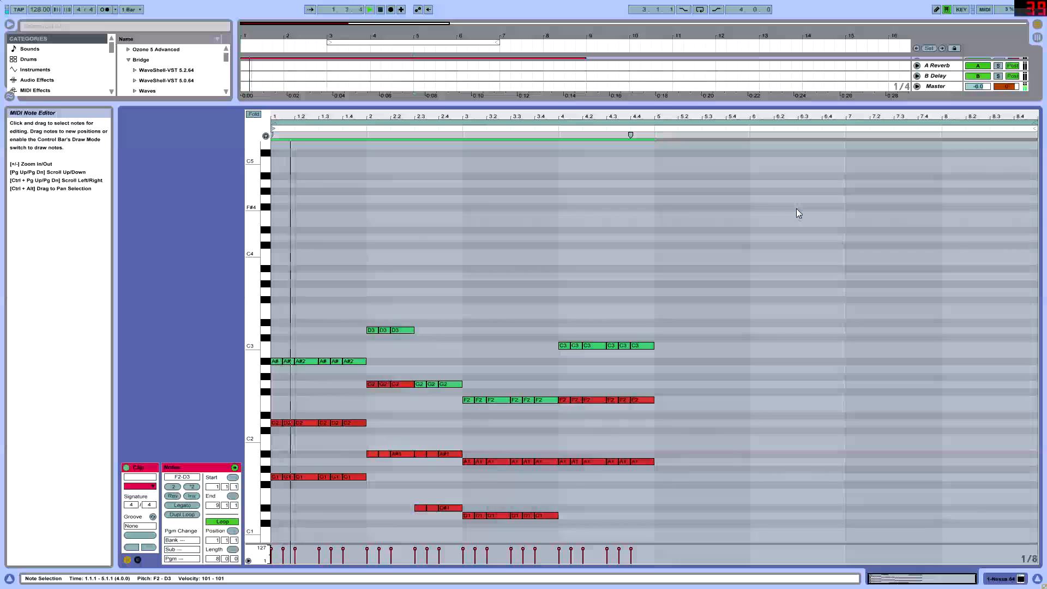
scroll(444, 291, "down", 5)
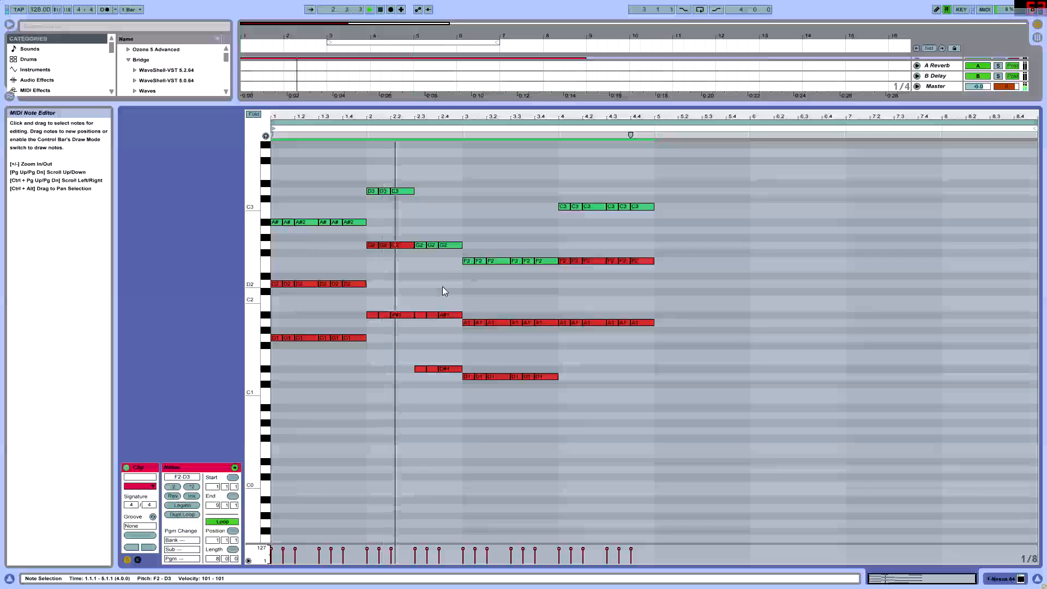
scroll(443, 286, "up", 3)
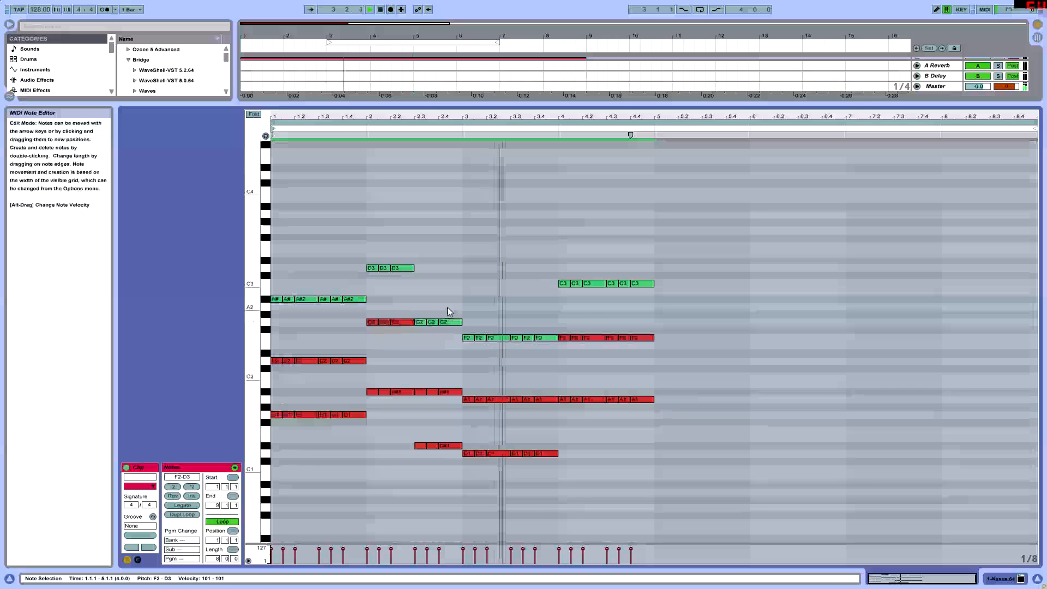
Step: Listen through the four-bar progression and duplicate all of its notes into bars 5 to 8
left_click(486, 290)
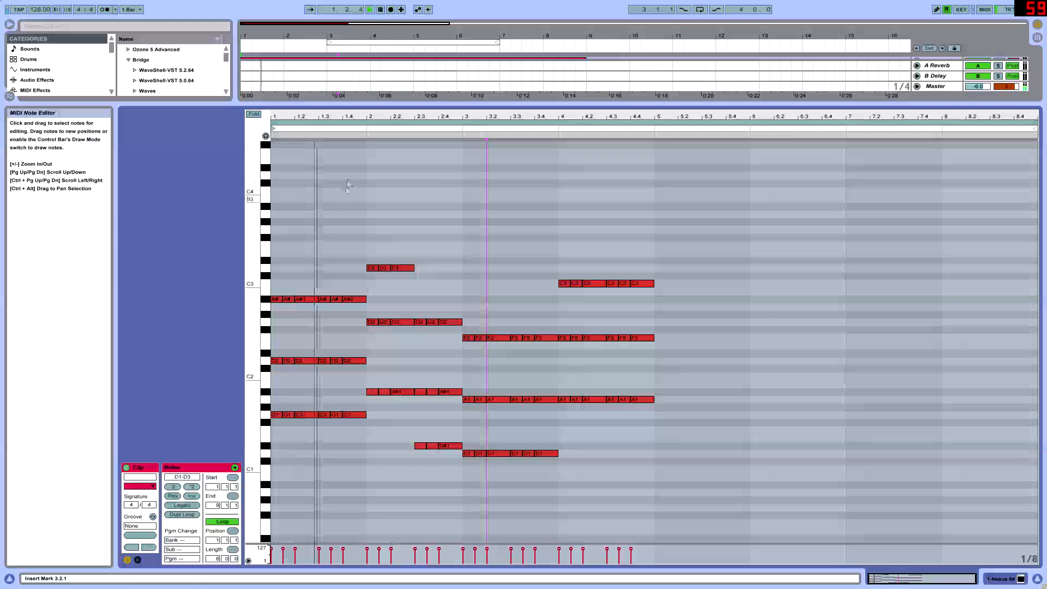
scroll(283, 453, "down", 1)
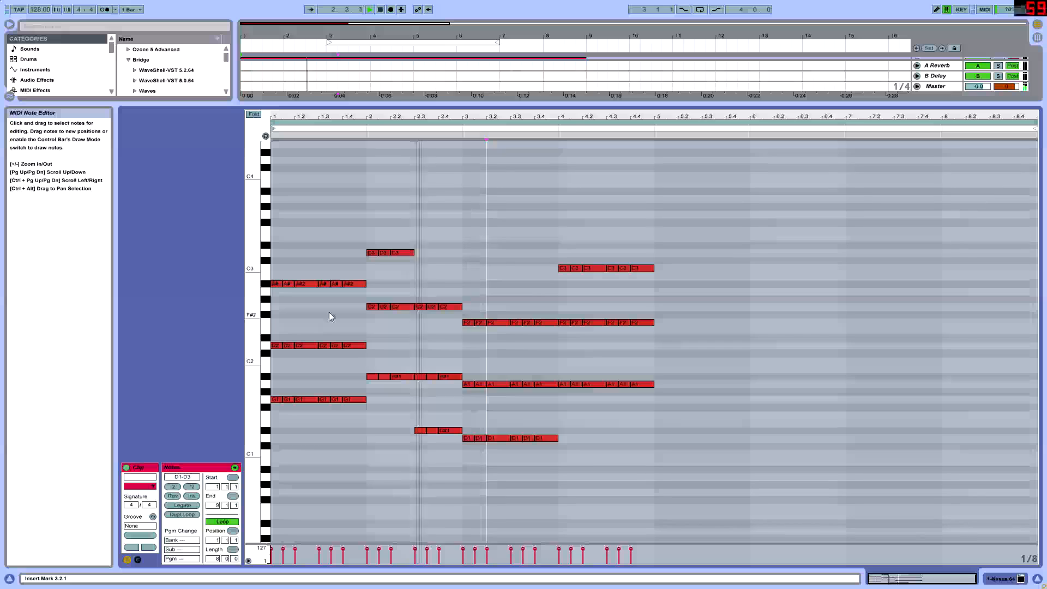
scroll(490, 283, "up", 2)
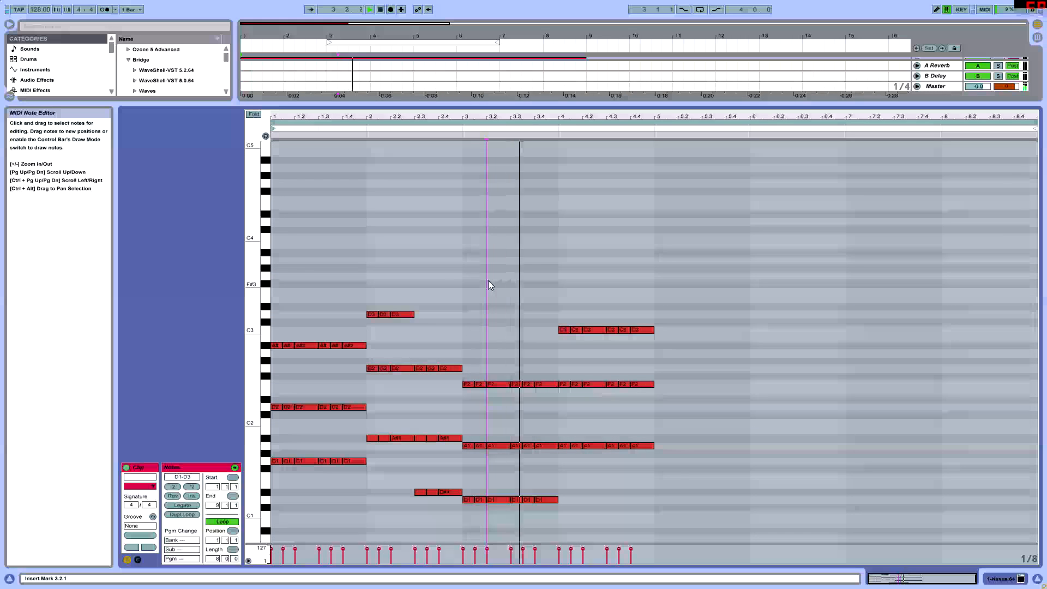
scroll(632, 284, "down", 3)
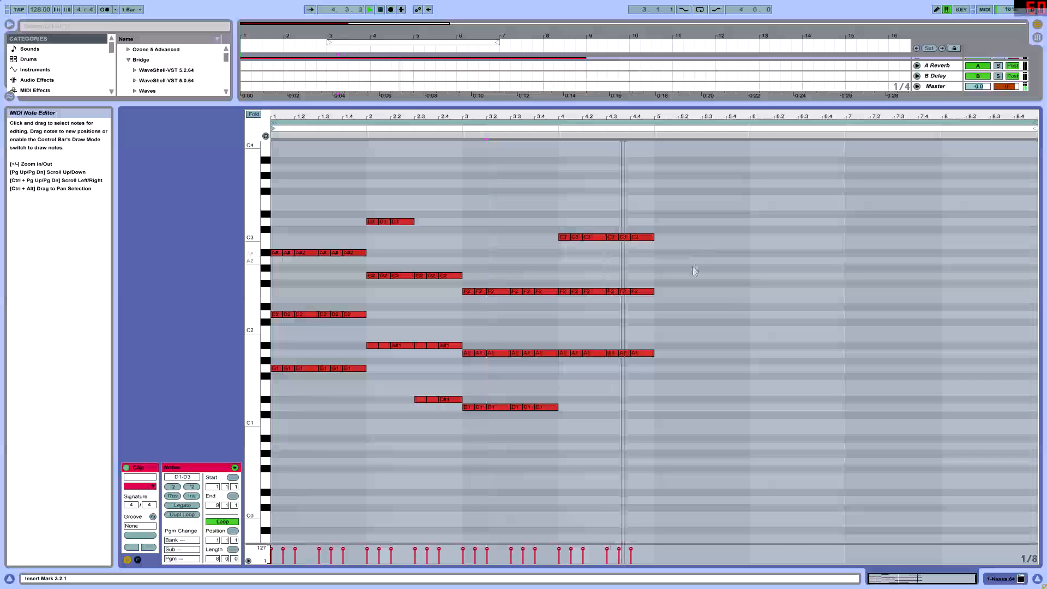
key("ctrl+a")
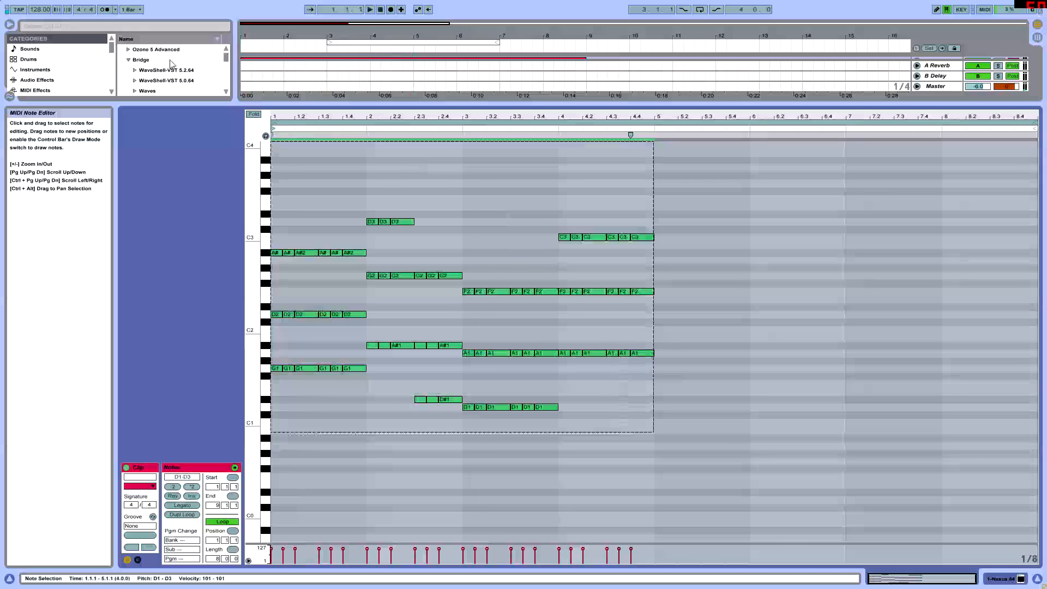
key("ctrl+d")
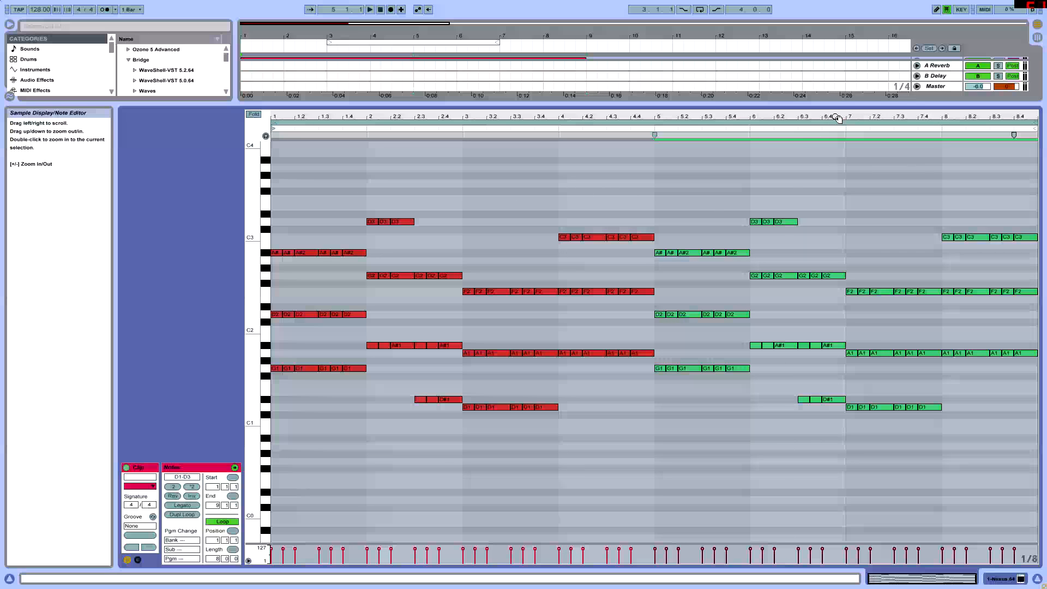
Step: Raise the chord in the second half of bar 6 four semitones so its root is G1
left_click(820, 428)
left_click_drag(805, 429, 846, 262)
scroll(879, 322, "up", 1)
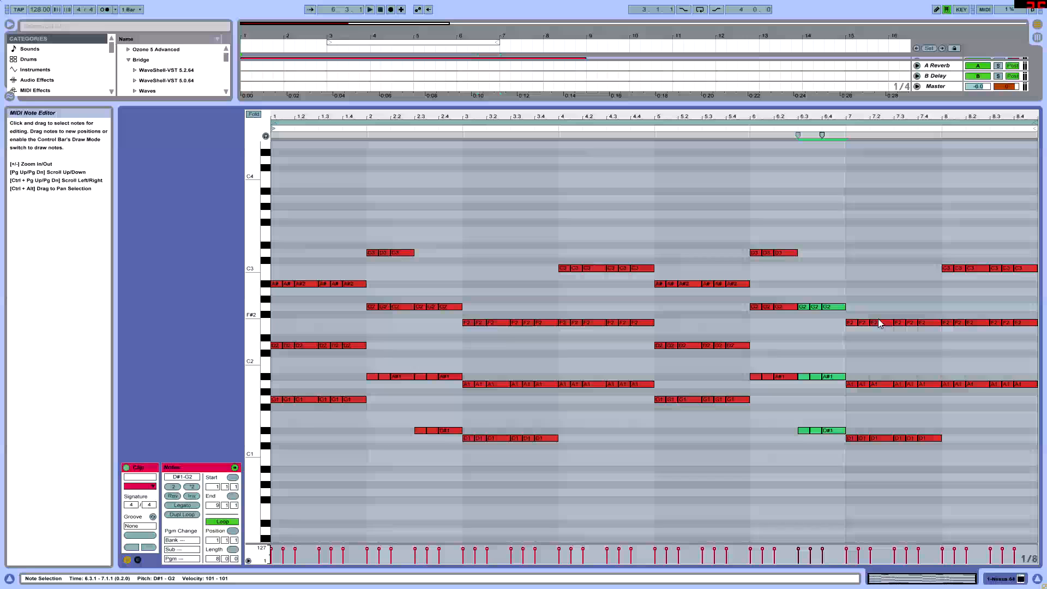
key("Up")
key("Up")
key("Down")
key("Down")
key("Up")
key("Up")
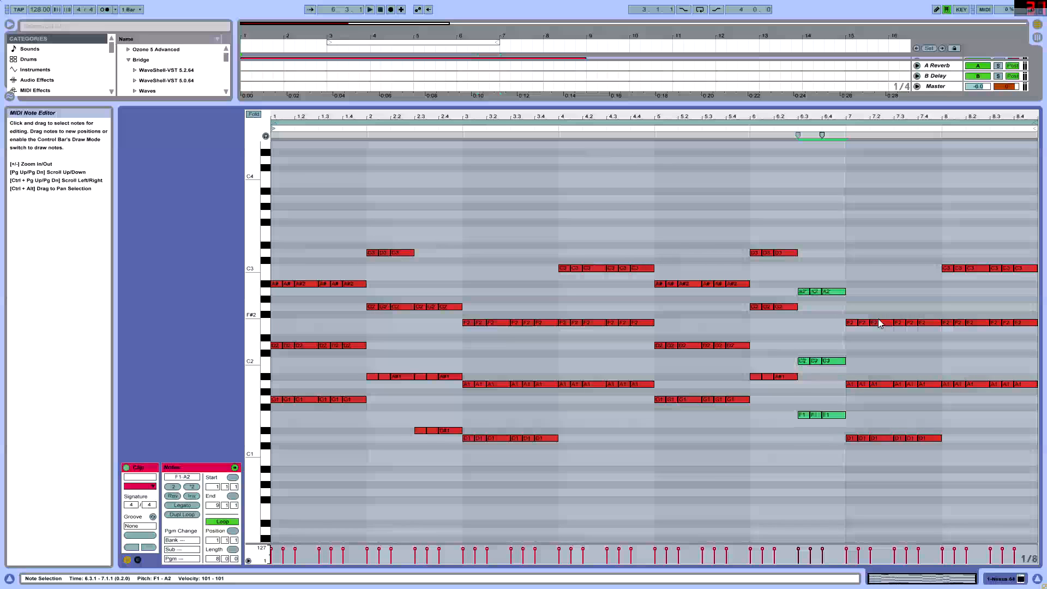
key("Up")
key("Up")
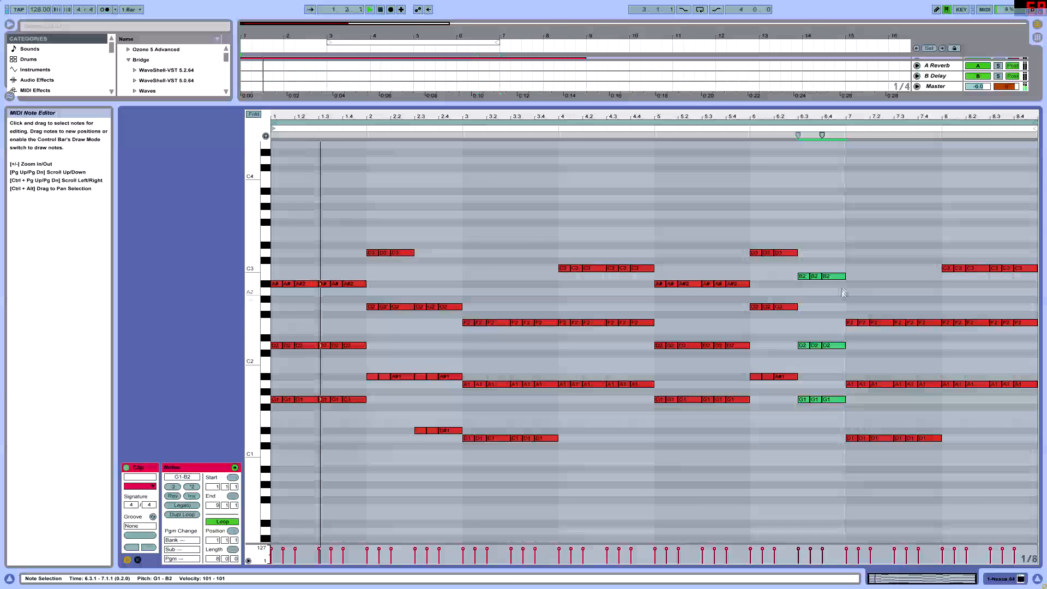
Step: Raise the whole bar 7 chord eight semitones so its root is A#1
left_click_drag(786, 115, 786, 122)
left_click_drag(841, 477, 920, 309)
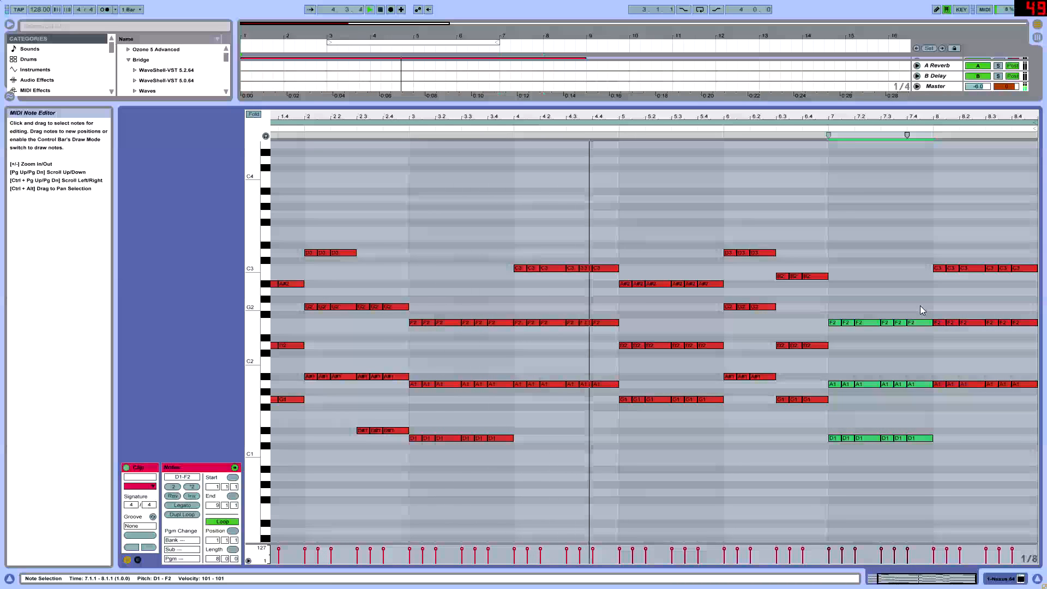
key("Up")
key("Up")
key("Up")
key("Up")
key("Up")
key("Up")
key("Up")
key("Up")
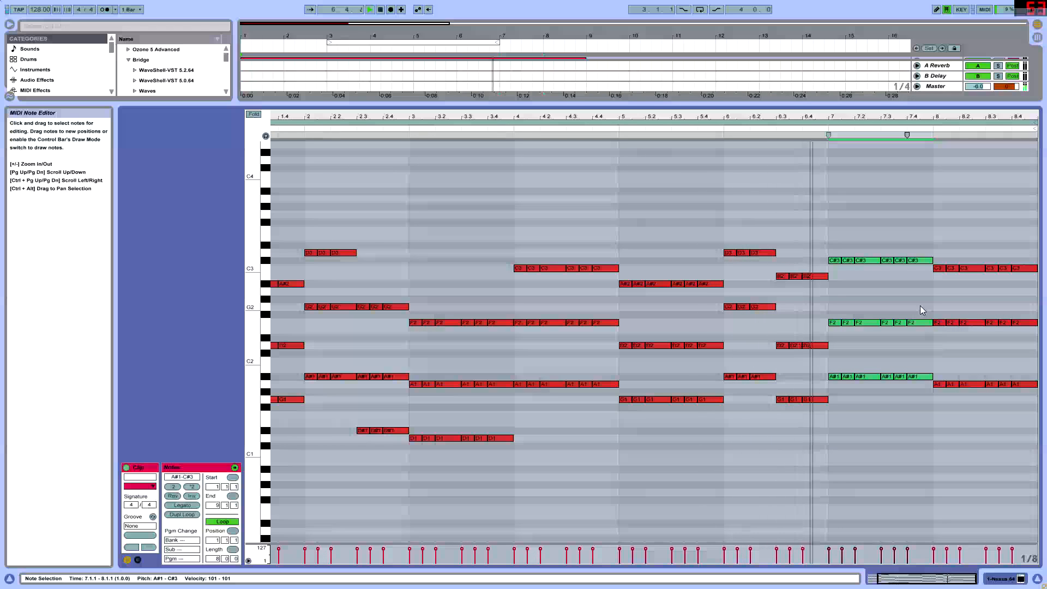
Step: Try different pitches for the top notes of bar 7, set them to D3 and play back the clip
left_click_drag(842, 393, 925, 208)
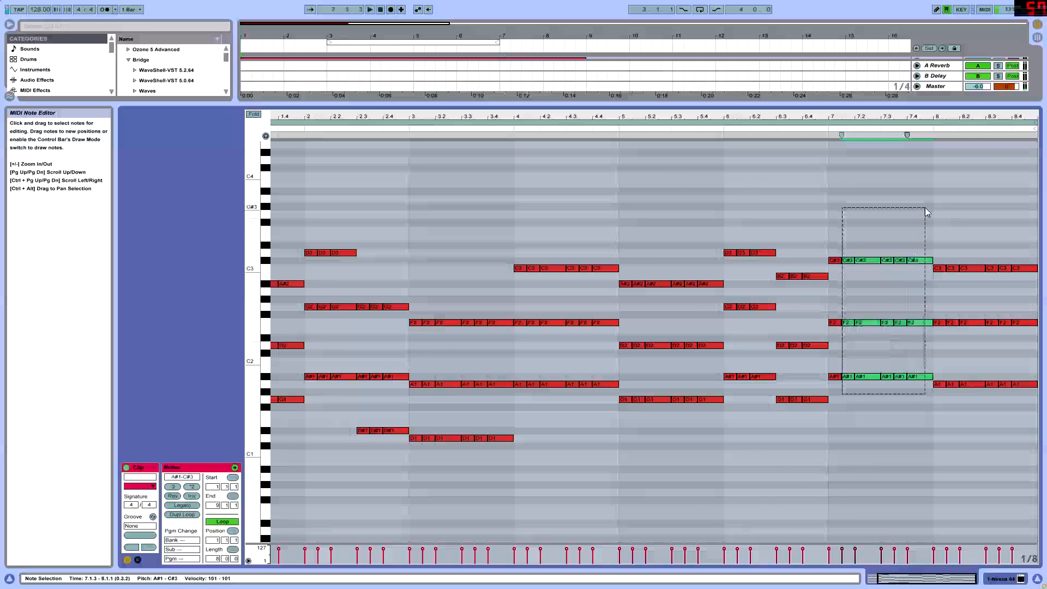
left_click_drag(920, 436, 841, 234)
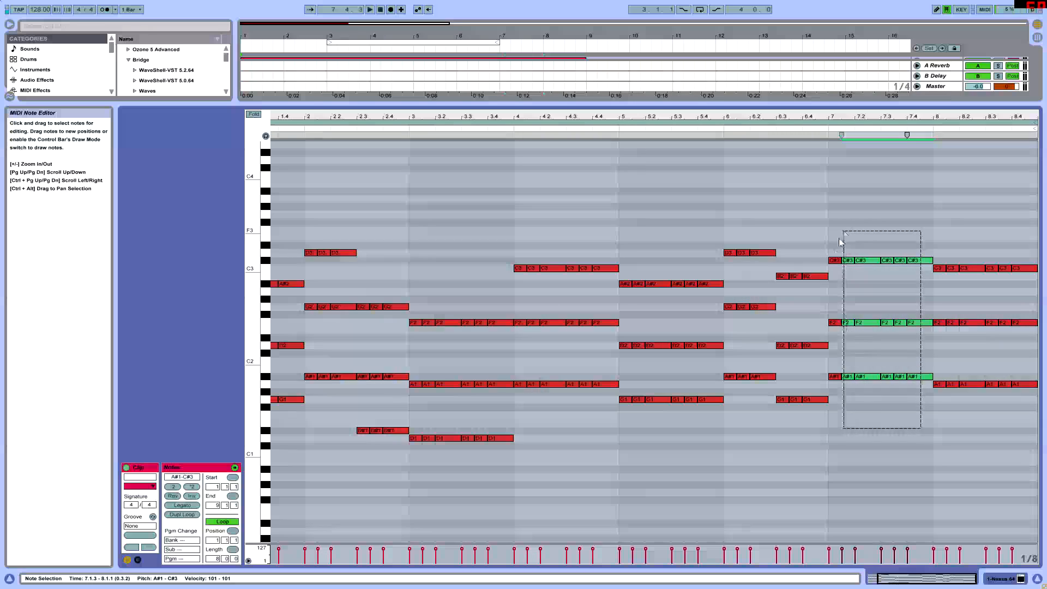
left_click(833, 345)
left_click_drag(836, 272, 929, 247)
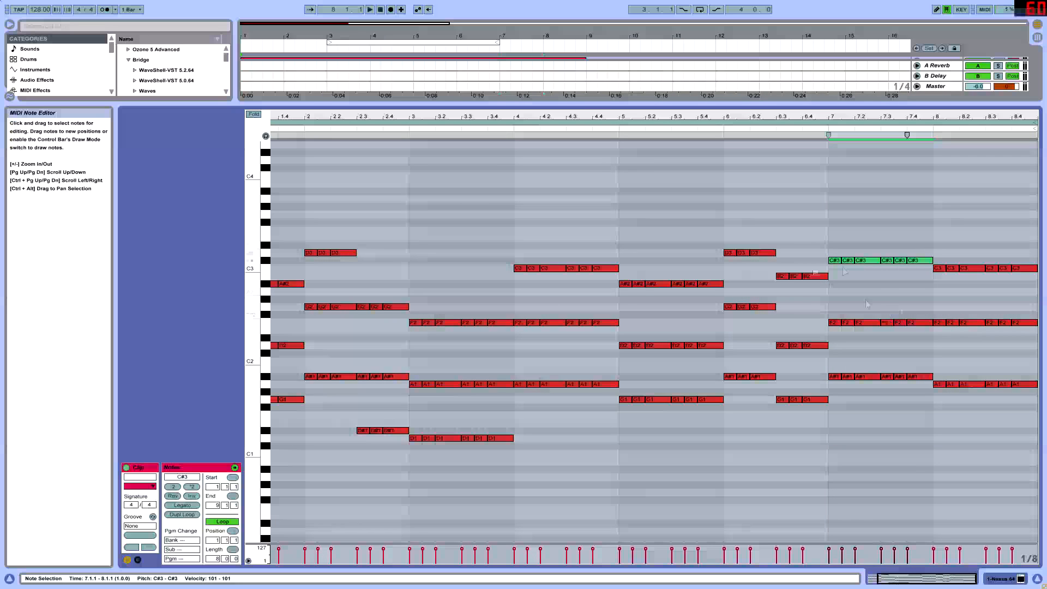
key("Down")
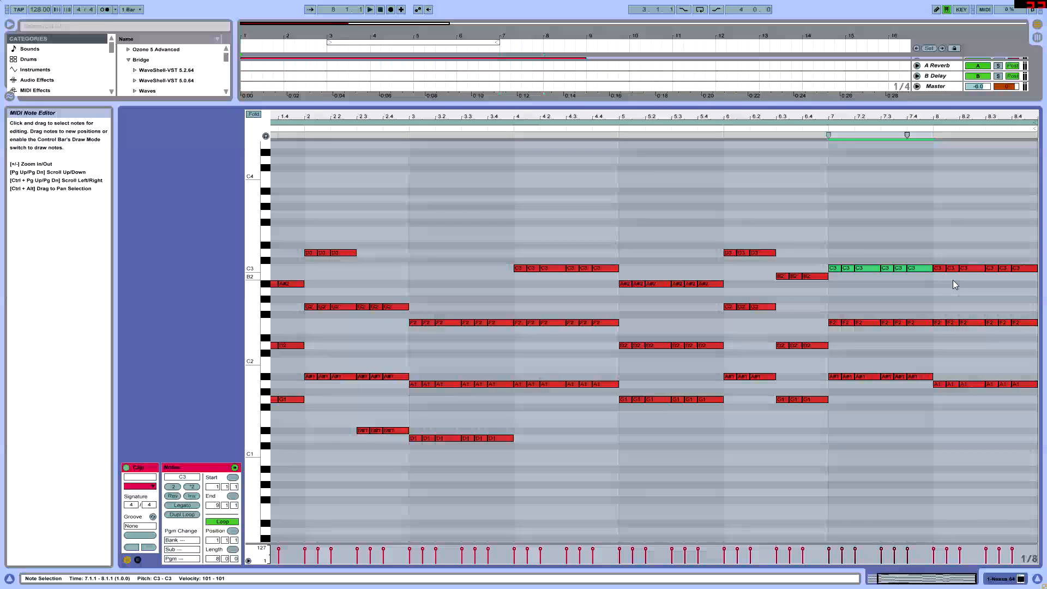
key("Up")
key("Up")
key("Down")
key("Down")
left_click_drag(836, 277, 917, 266)
key("Up")
key("Up")
key("space")
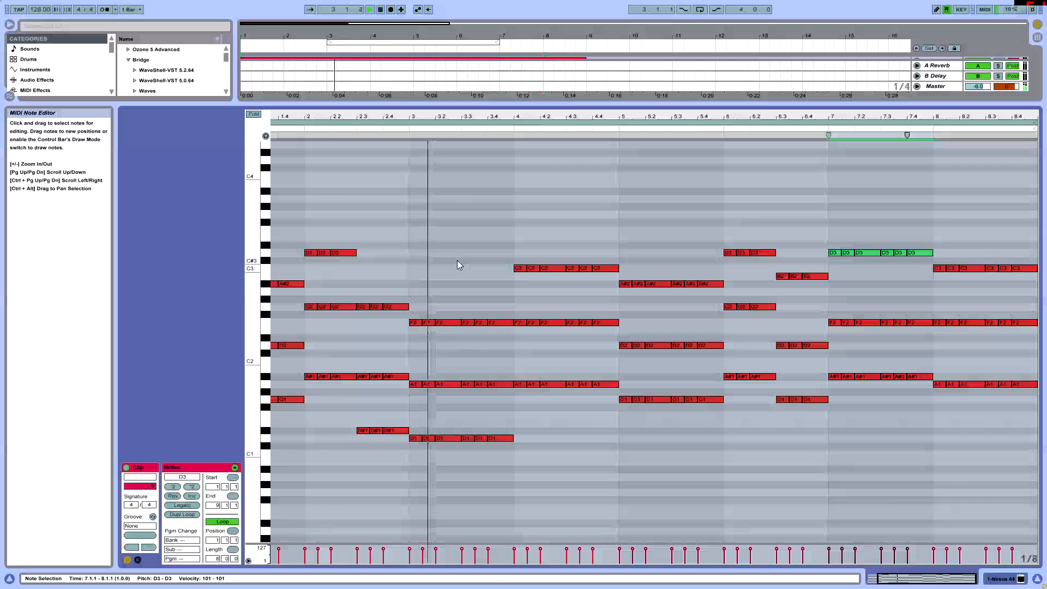
Step: Listen to the duplicated bars and lower the B2 notes at 6.3 one semitone to A#2
left_click(456, 236)
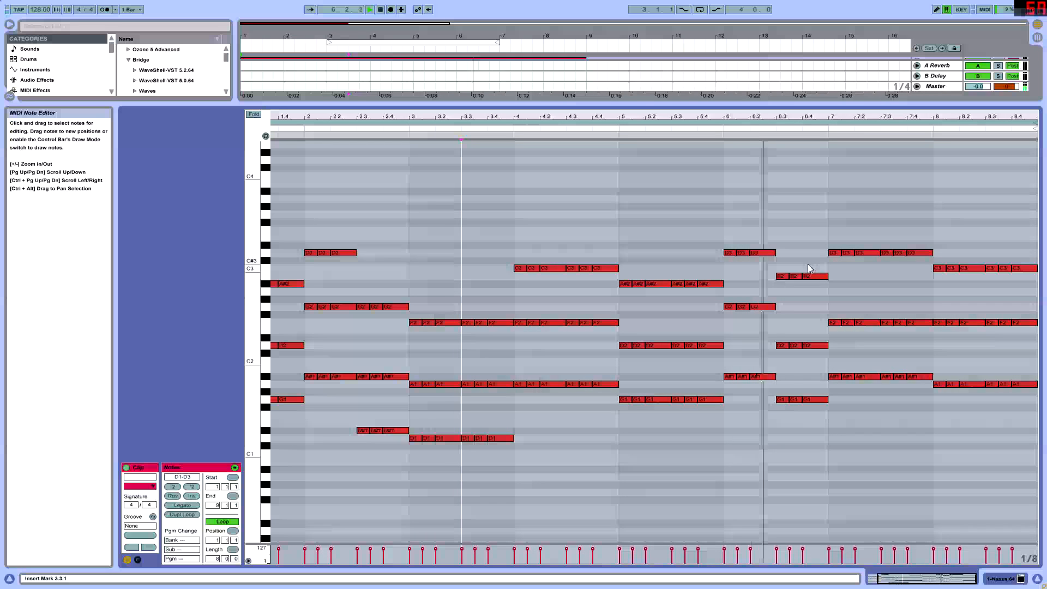
left_click_drag(784, 425, 815, 297)
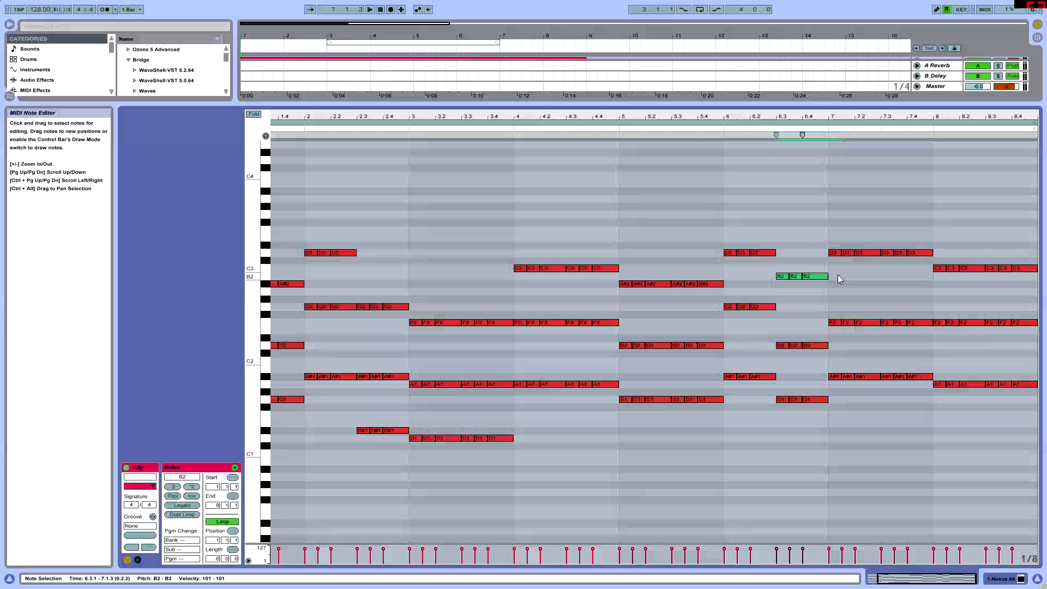
key("Down")
Step: Raise the top notes of the chord at 6.3 to D#3 and play back the eight bars
left_click_drag(776, 297, 837, 288)
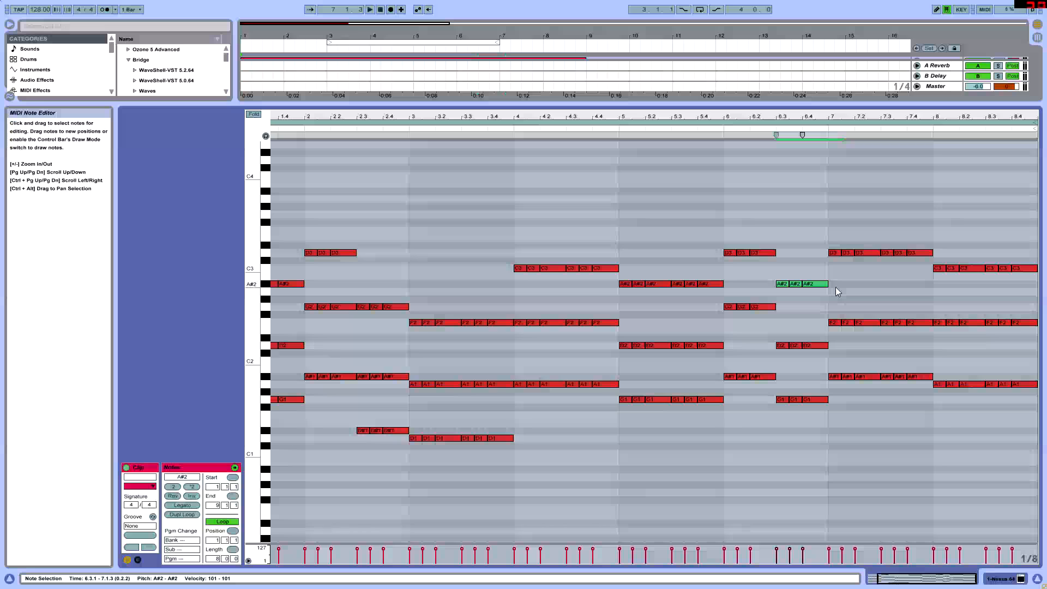
key("Up")
key("Up")
key("Up")
key("Down")
key("Down")
key("Down")
key("Up")
key("Up")
key("Up")
key("Up")
key("Up")
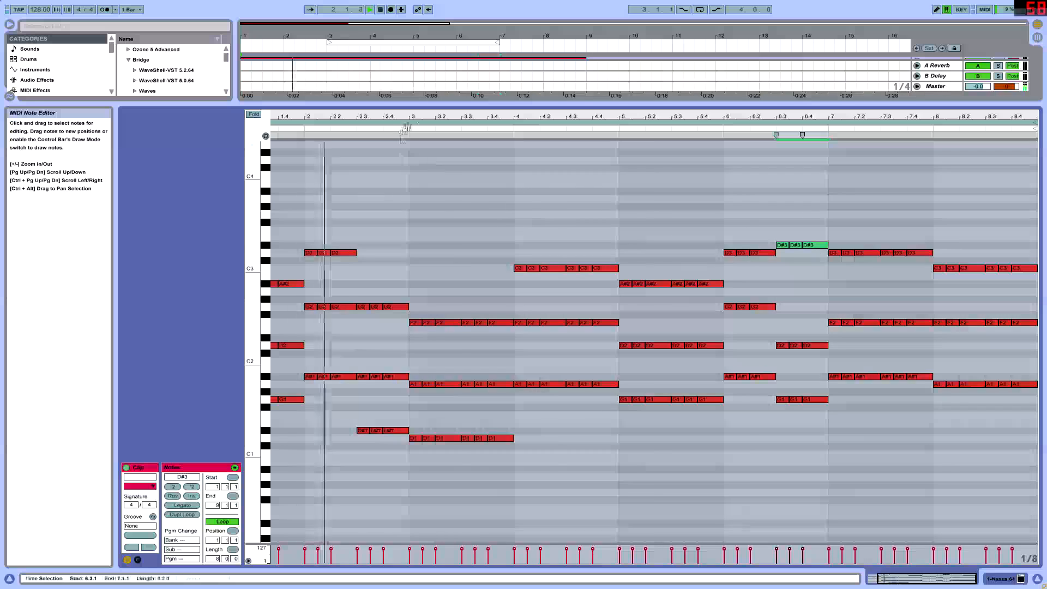
left_click_drag(408, 117, 464, 109)
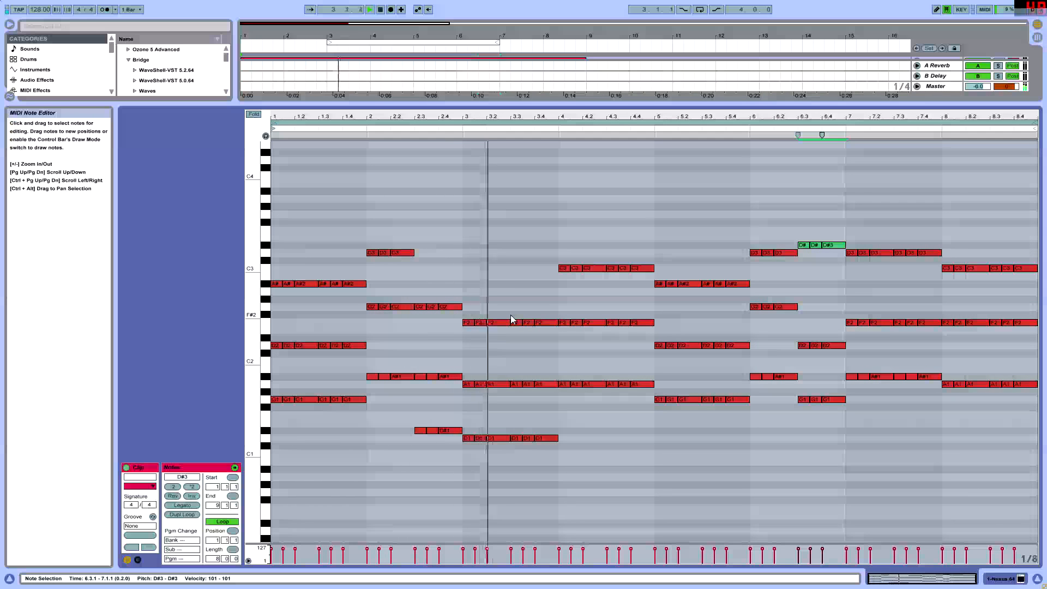
left_click_drag(711, 116, 644, 120)
left_click_drag(752, 117, 754, 107)
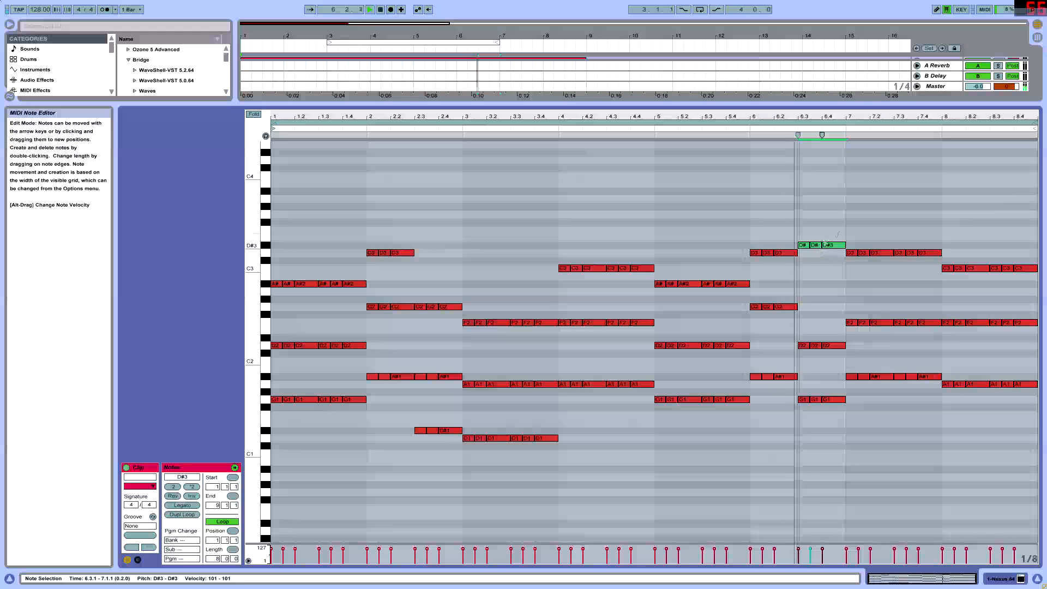
Step: Discard the altered chords from 6.3 onward and paste the original progression's notes back in through bar 8
left_click_drag(794, 358, 861, 334)
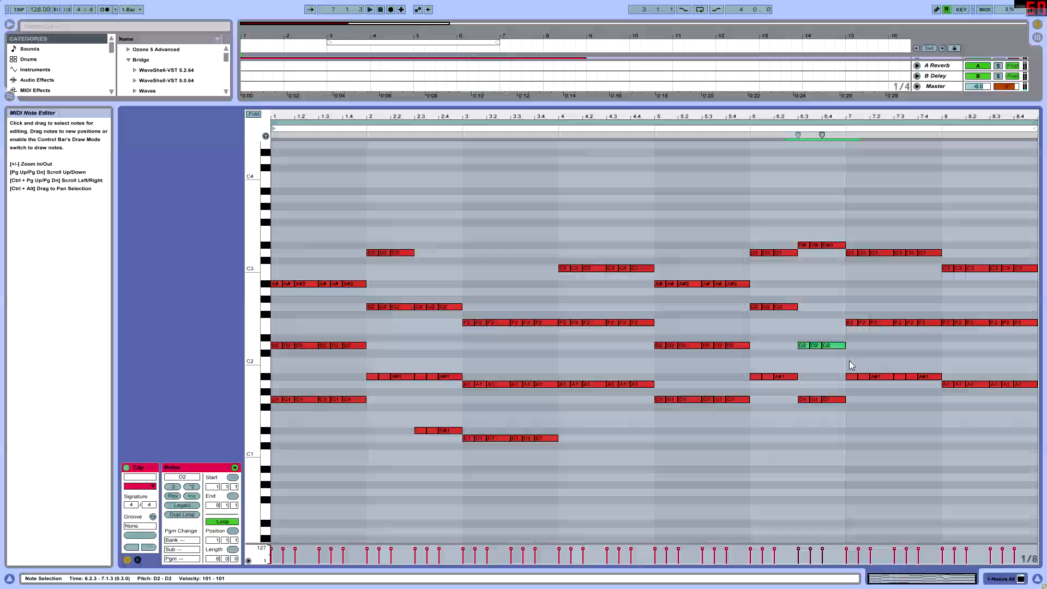
left_click_drag(783, 428, 862, 390)
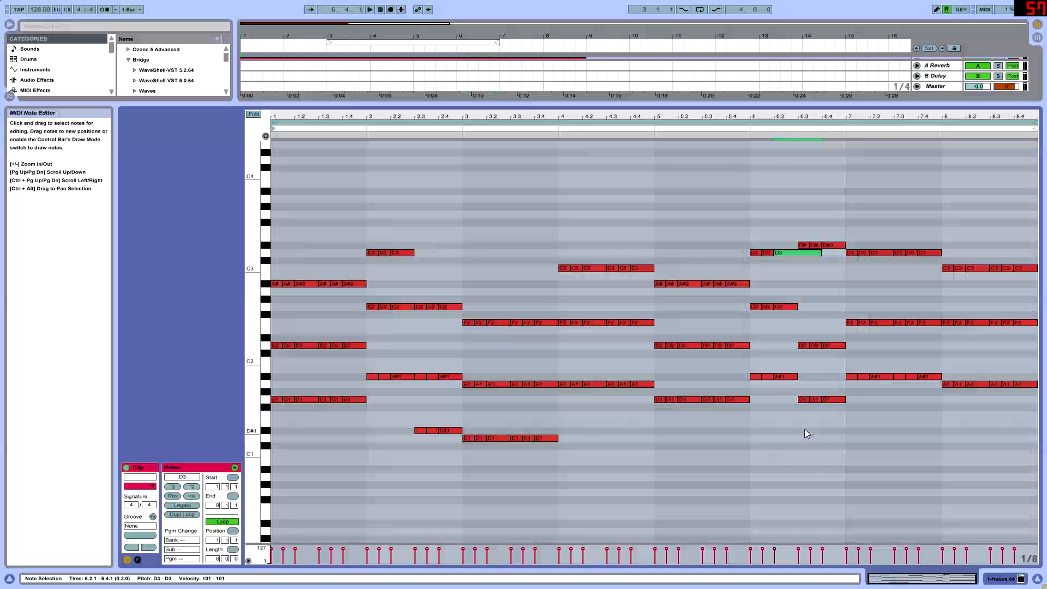
left_click_drag(807, 429, 830, 382)
key("ctrl+z")
key("ctrl+z")
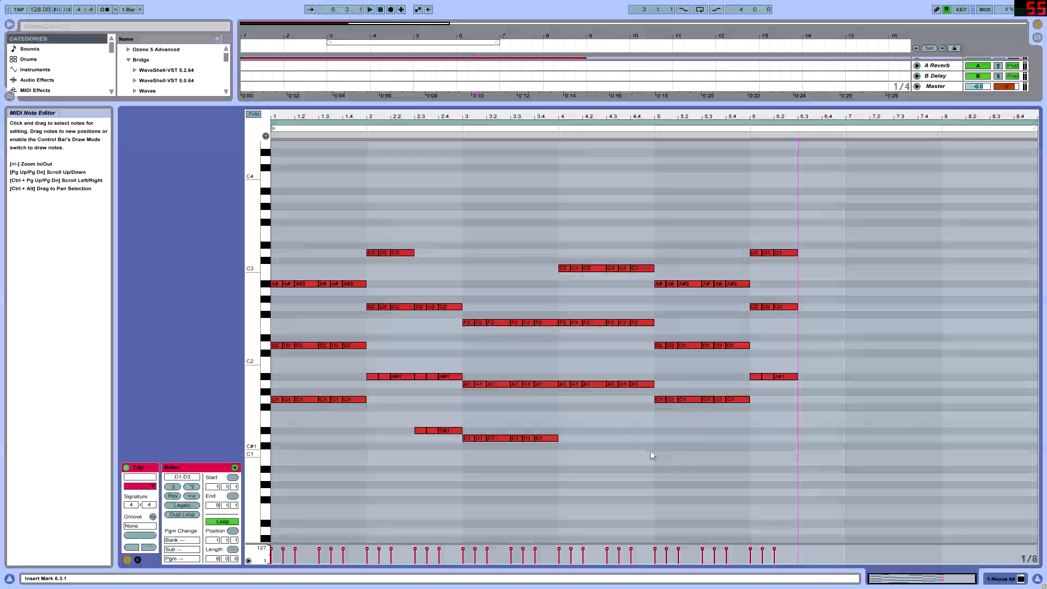
key("ctrl+v")
left_click(882, 203)
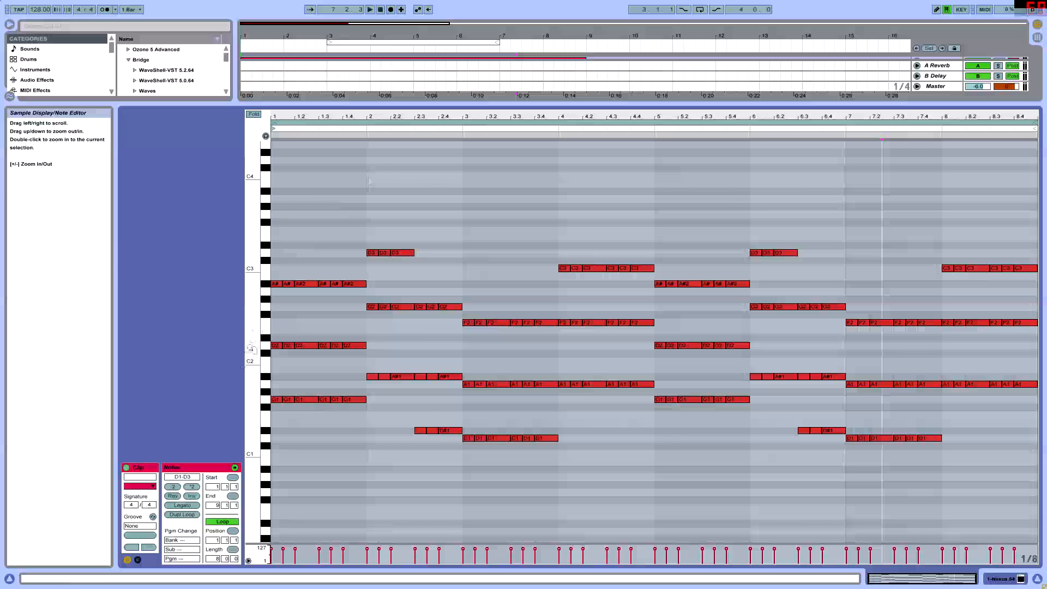
Step: Turn on the MIDI editor preview and audition the G1, A#1 and A1 keys of the piano roll
left_click(265, 407)
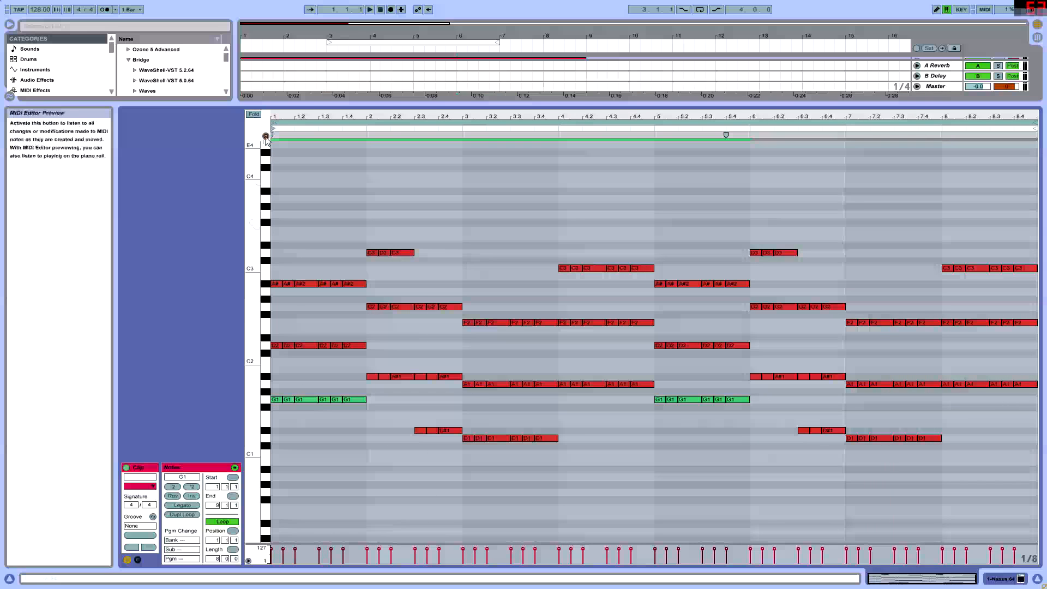
left_click(268, 405)
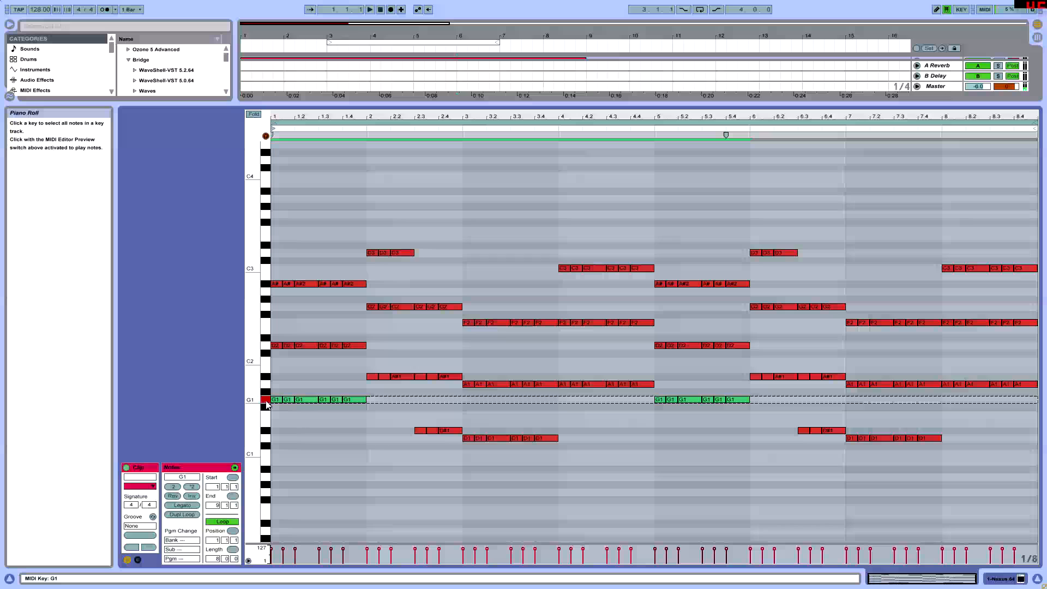
left_click(265, 377)
left_click(266, 391)
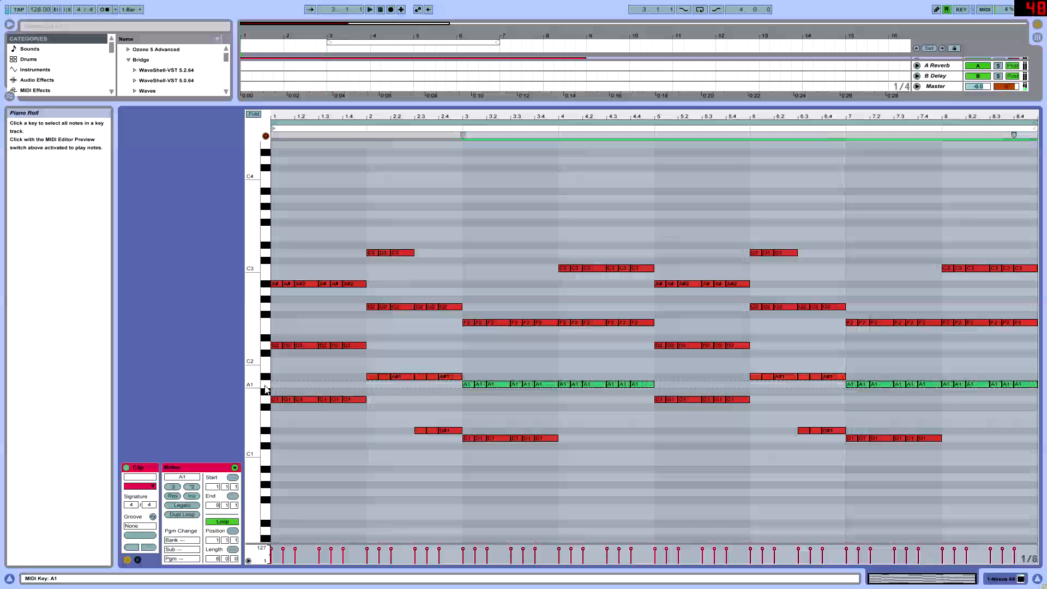
left_click(266, 402)
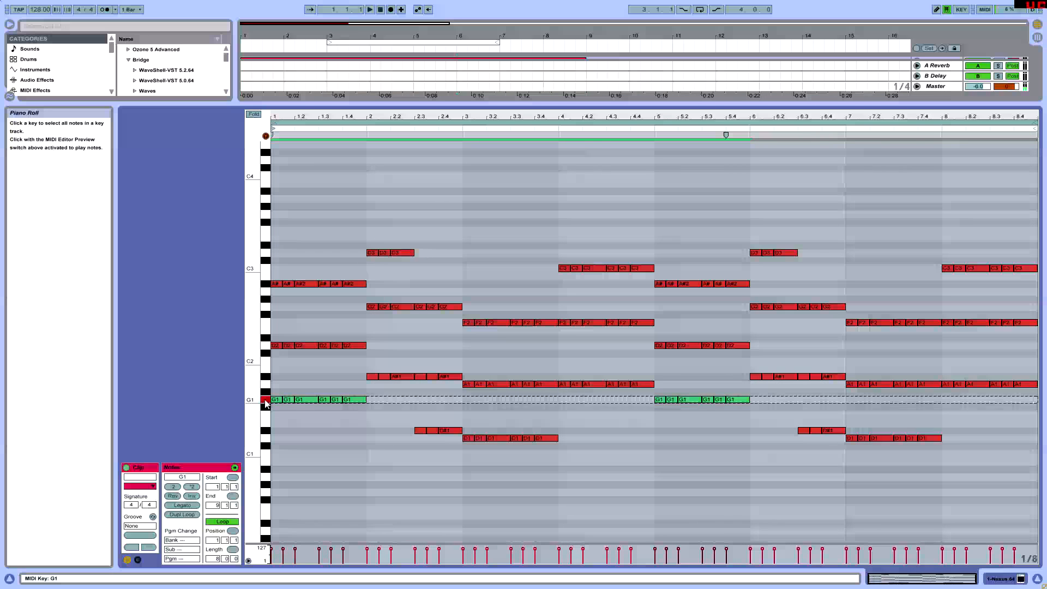
Step: Audition the A#1, D#1, D1, A1, G1 and D2 keys of the piano roll to hear the progression's bass movement
left_click(267, 378)
left_click(266, 430)
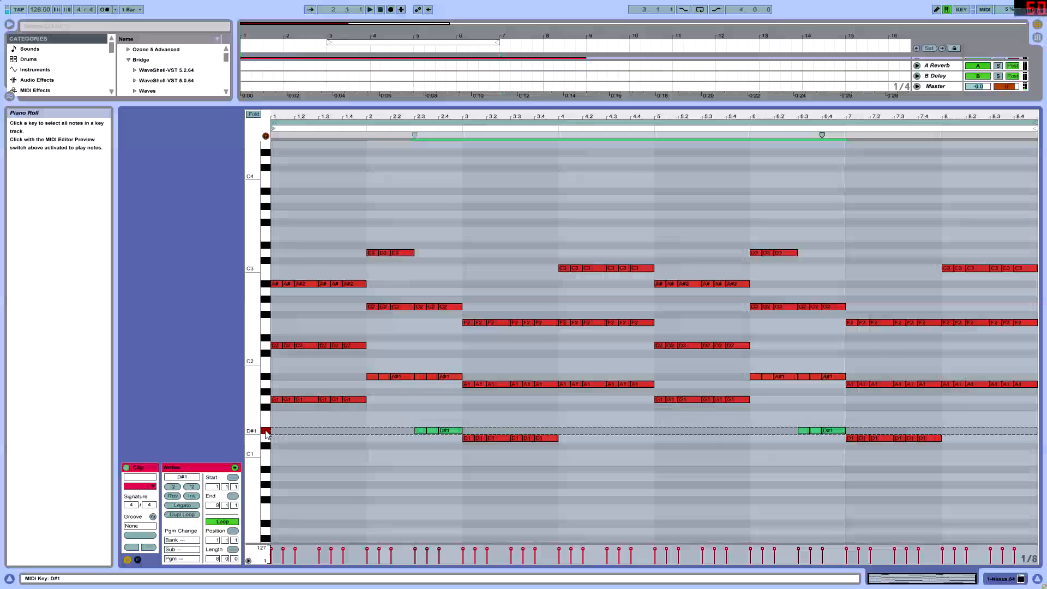
left_click(266, 440)
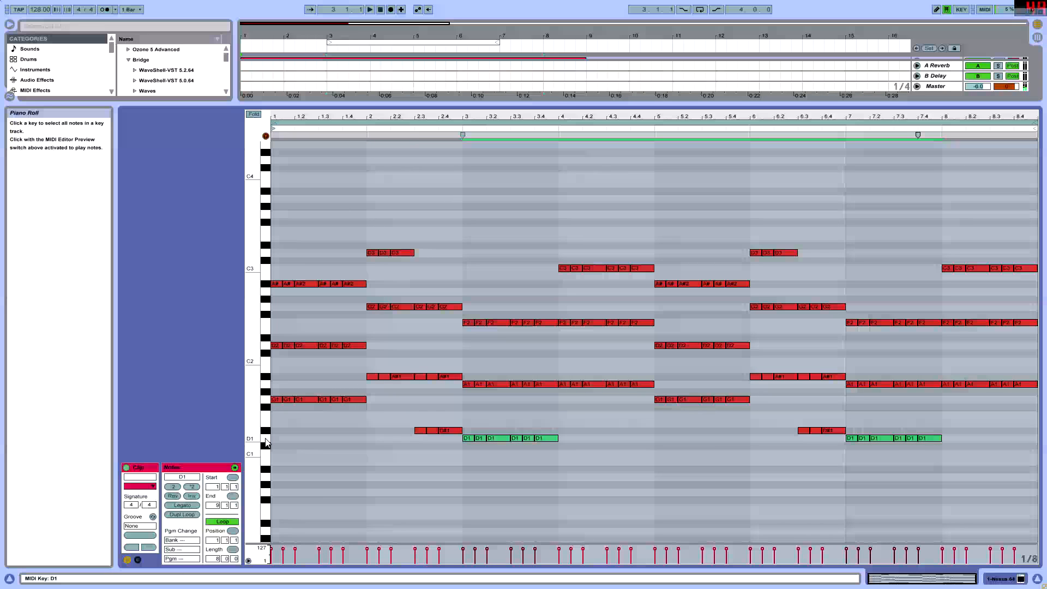
left_click(266, 385)
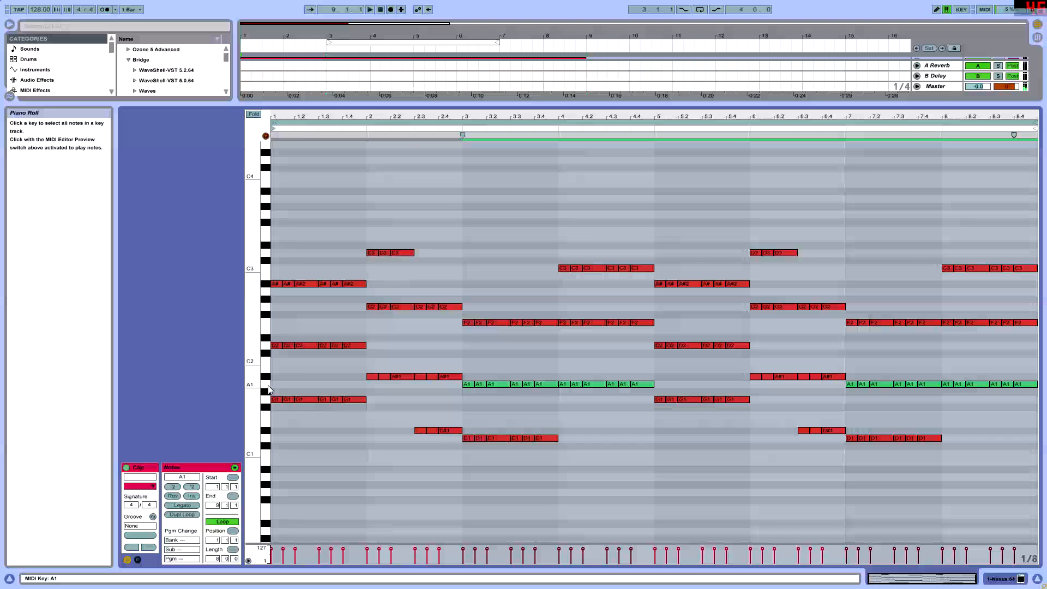
left_click(267, 401)
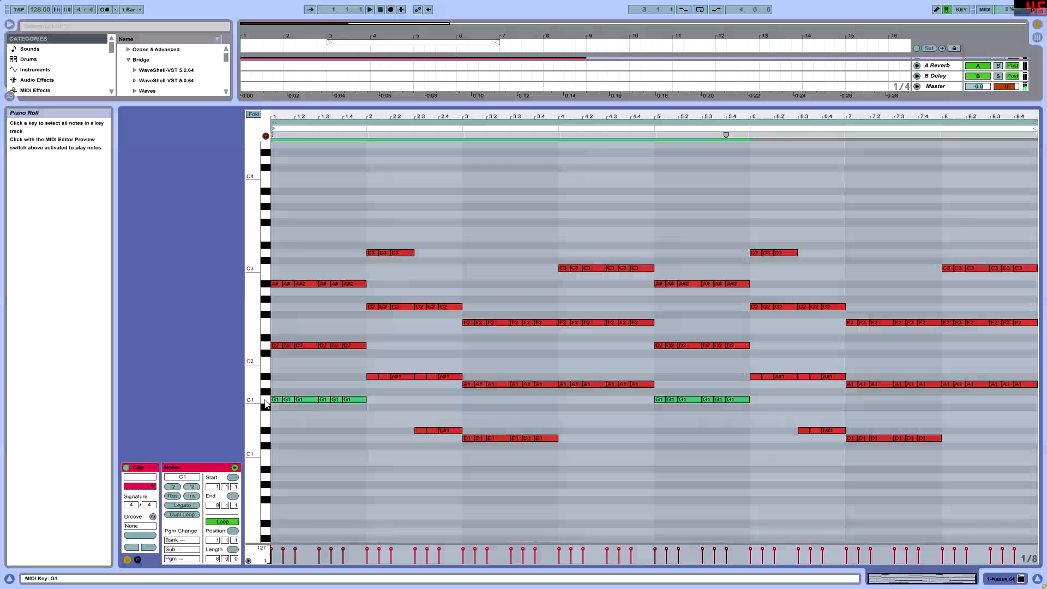
left_click(267, 377)
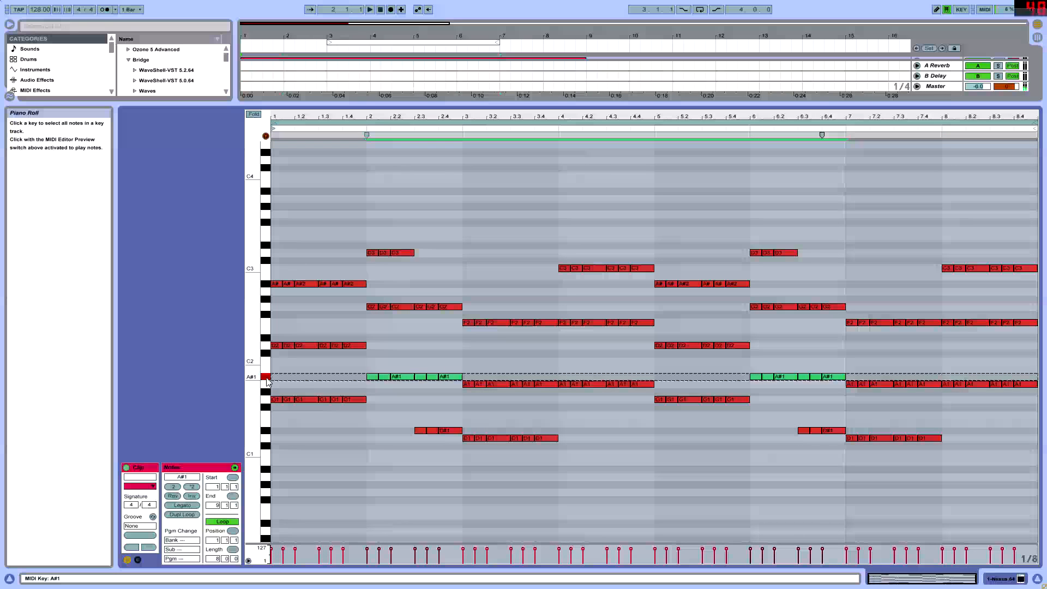
left_click(268, 347)
left_click(267, 385)
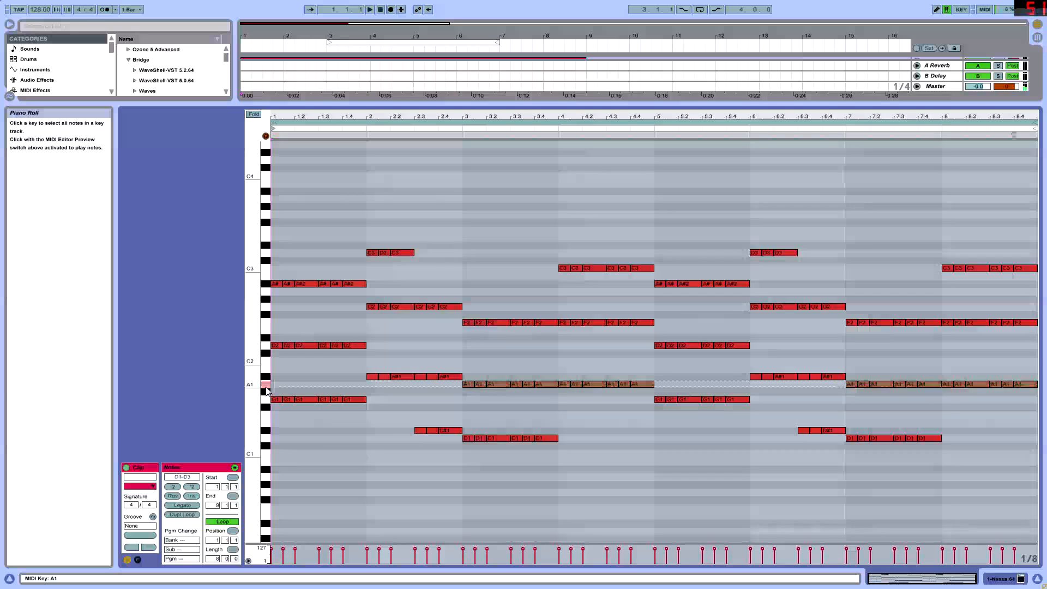
left_click(267, 400)
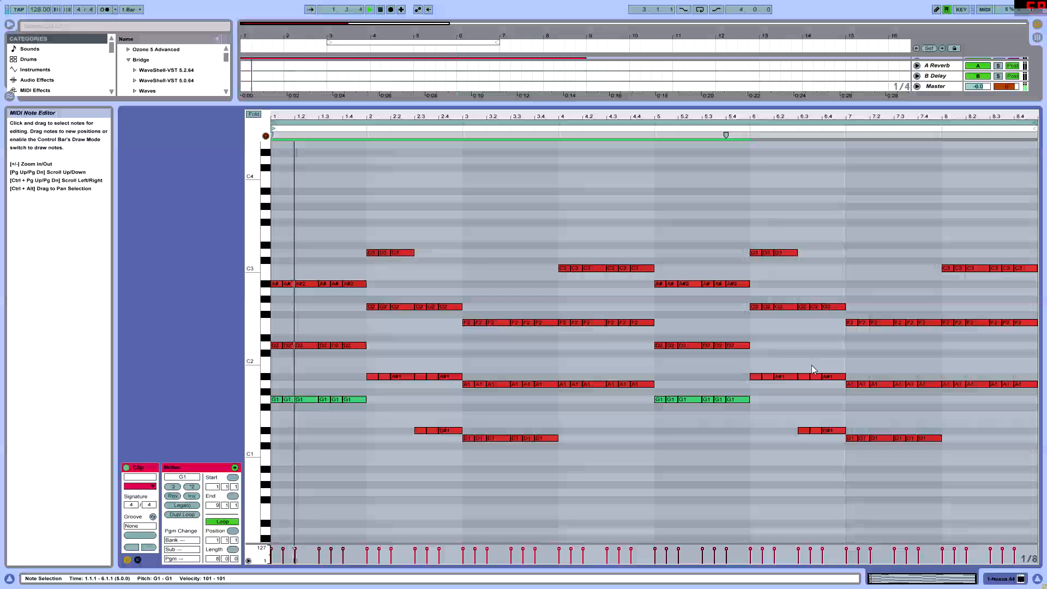
Step: Play back the clip, then transpose the chord in the first half of bar 8 down four semitones to F1, C#2 and G#2
scroll(810, 367, "up", 2)
left_click_drag(806, 116, 805, 106)
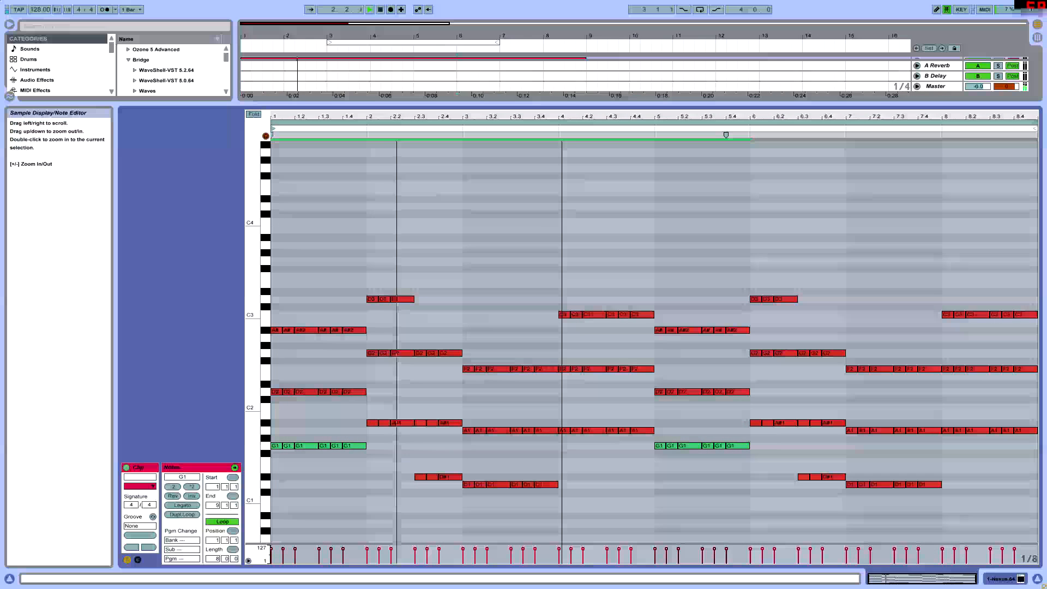
scroll(674, 319, "down", 5)
scroll(644, 434, "up", 4)
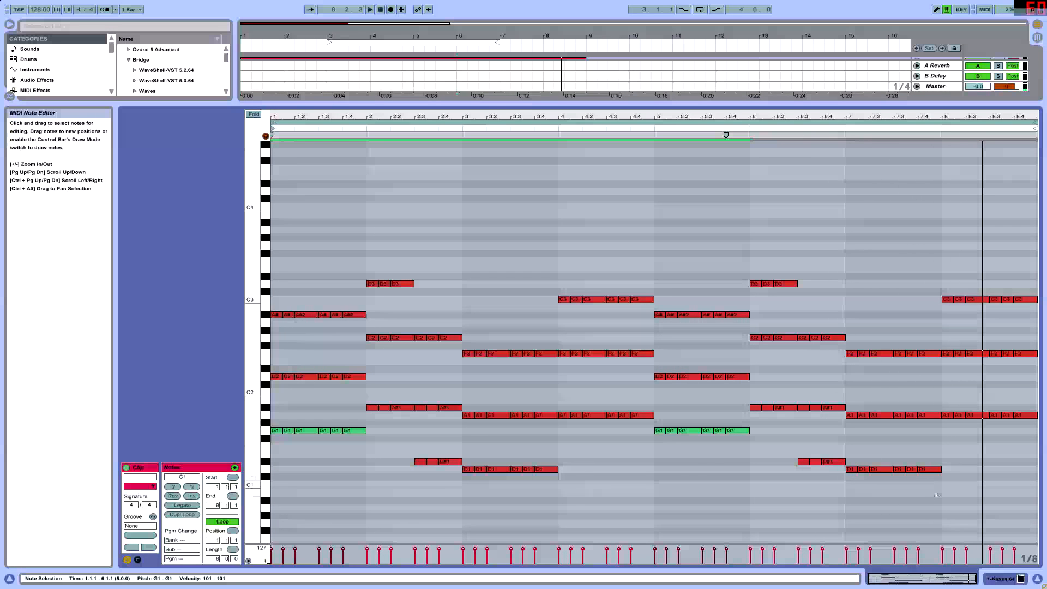
left_click_drag(950, 425, 978, 304)
key("Down")
key("Down")
key("Down")
key("Down")
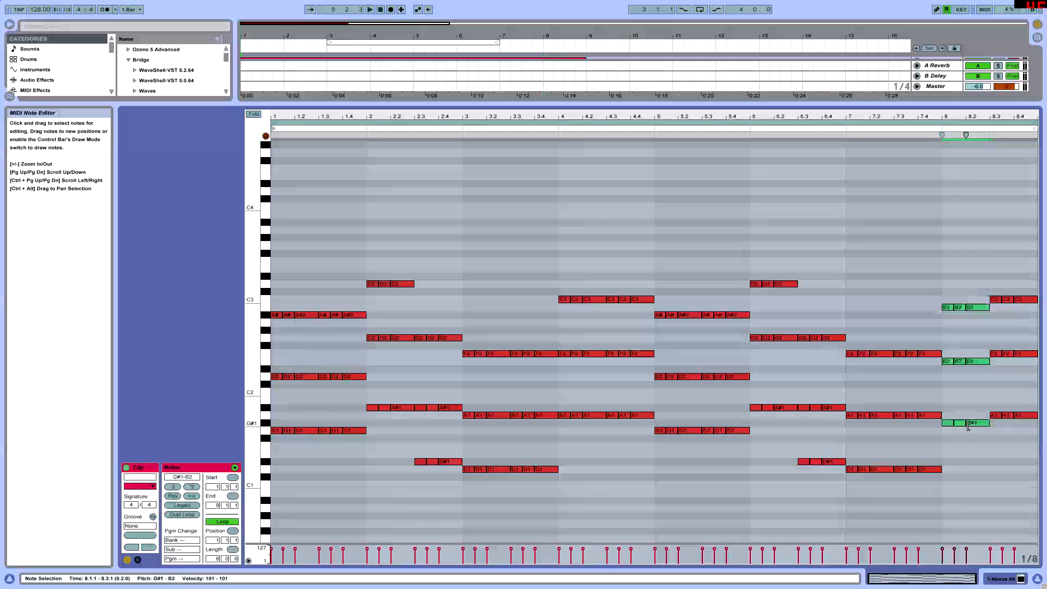
Step: Lower the chord at 8.3 two semitones to G1, D#2 and A#2 and play back the clip
left_click(991, 426)
left_click_drag(1007, 397, 1039, 279)
left_click_drag(999, 430, 1041, 263)
key("Down")
key("Down")
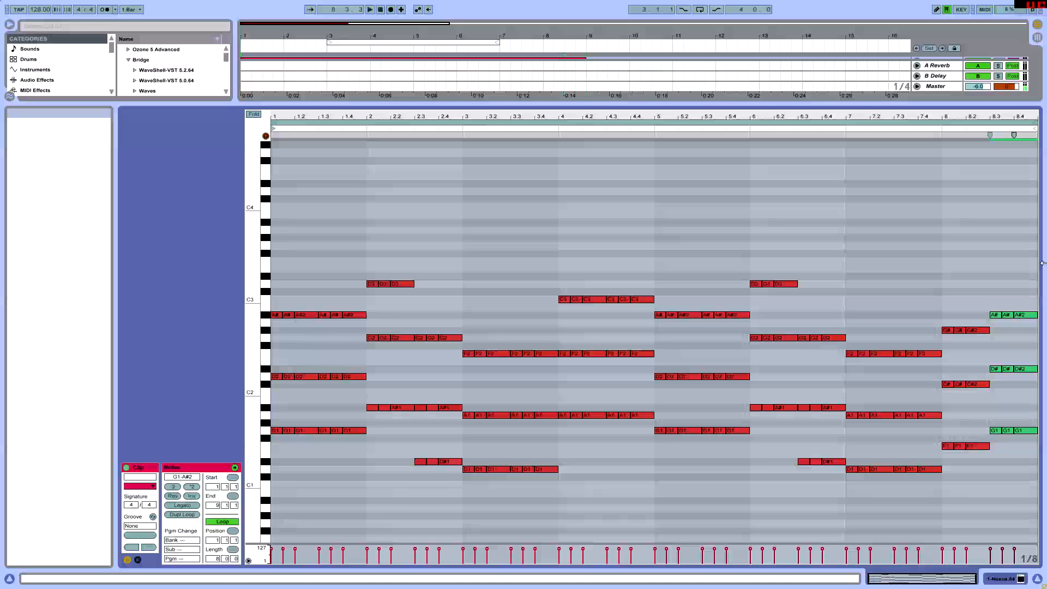
key("space")
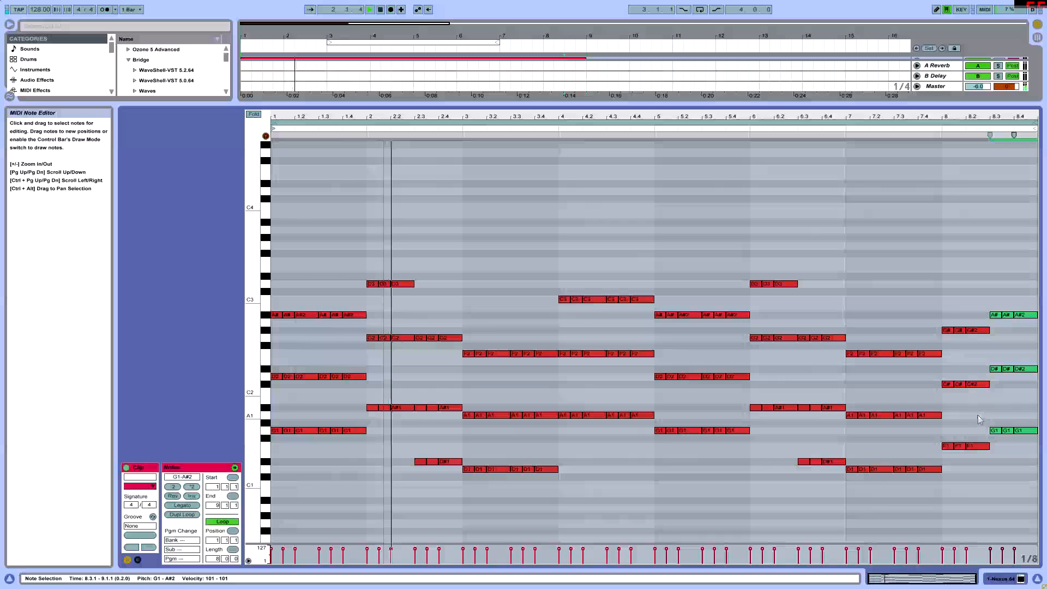
Step: Raise the top notes of the chord at the start of bar 8 to A2 during playback
left_click_drag(962, 117, 849, 382)
left_click_drag(799, 338, 925, 332)
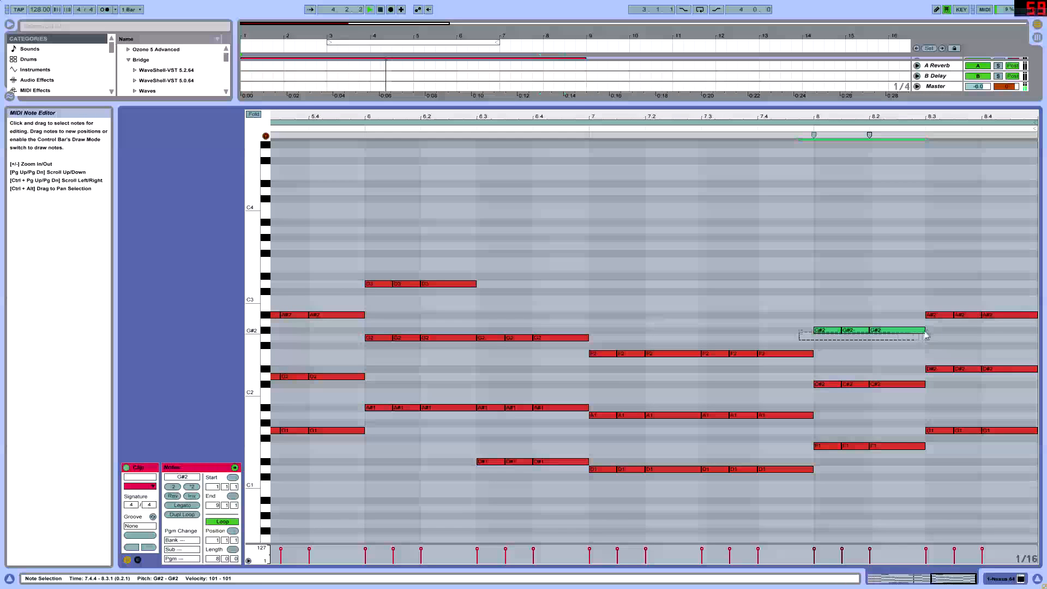
key("Down")
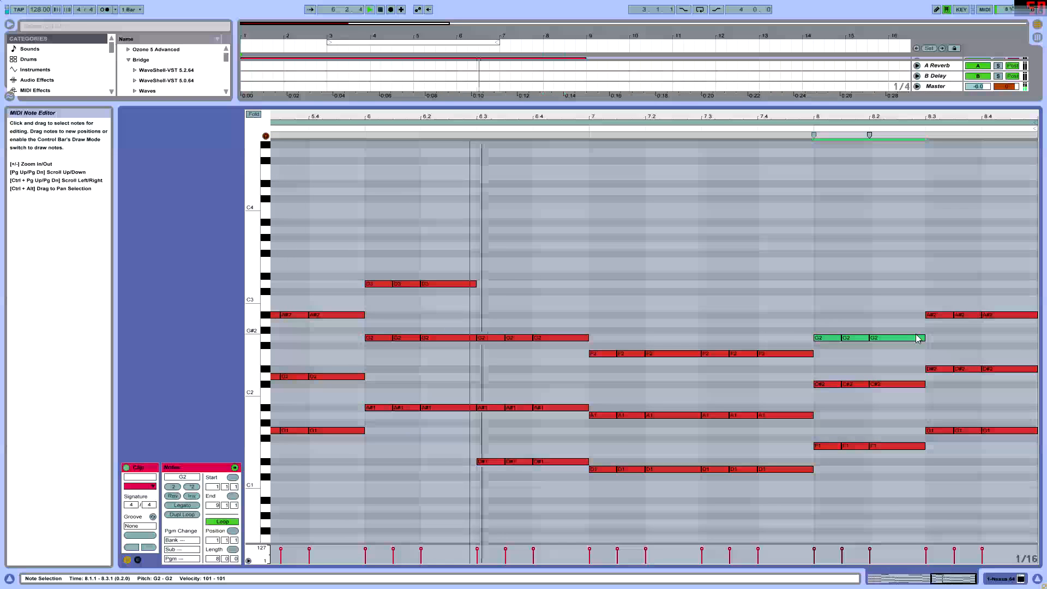
key("Up")
key("Up")
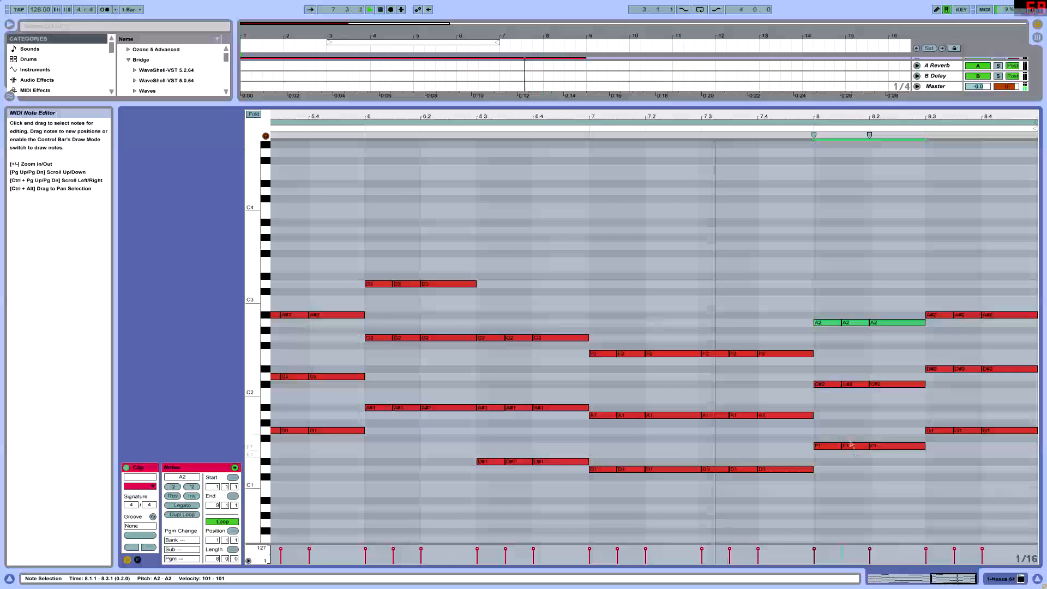
Step: Lower the middle notes of the chord at the start of bar 8 to C2
key("Down")
key("Down")
key("Down")
key("Down")
key("Down")
key("Down")
key("Down")
key("Down")
key("Down")
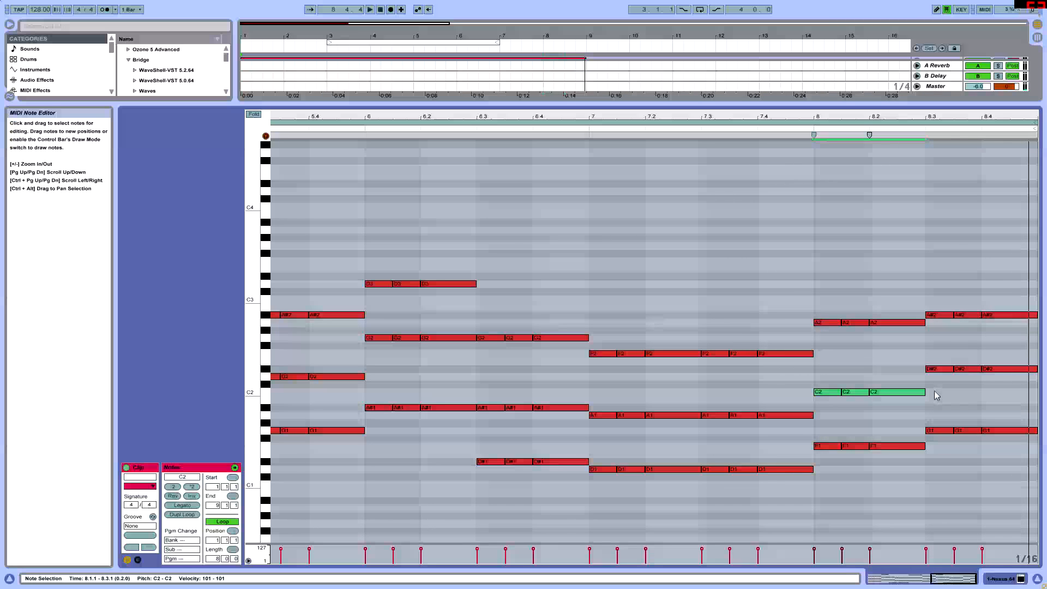
Step: Play back the clip and lower the middle notes of the chord at 8.3 one semitone to D2
key("space")
left_click_drag(977, 115, 980, 85)
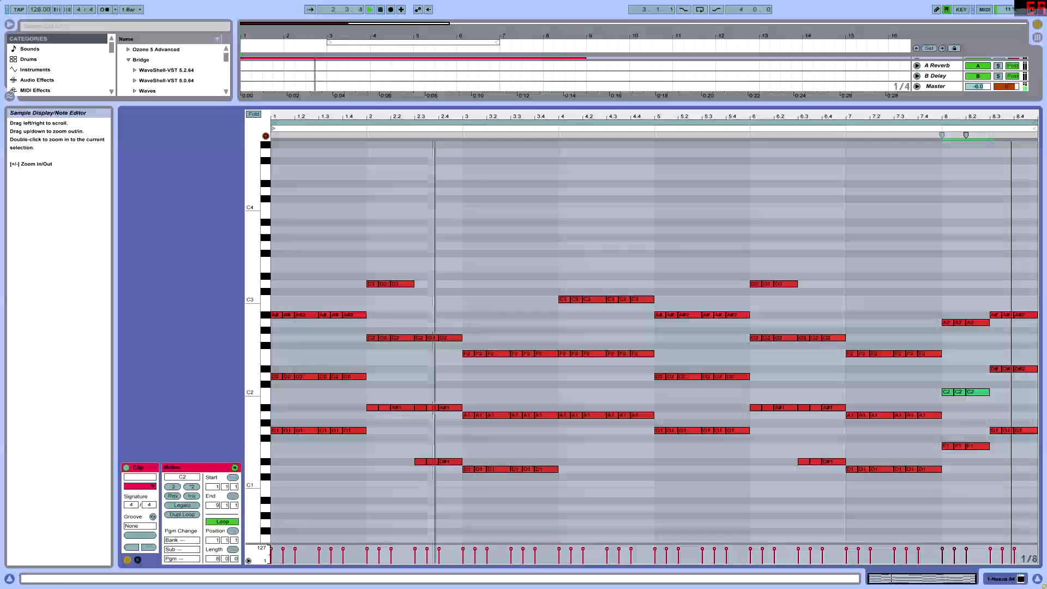
left_click(1033, 369)
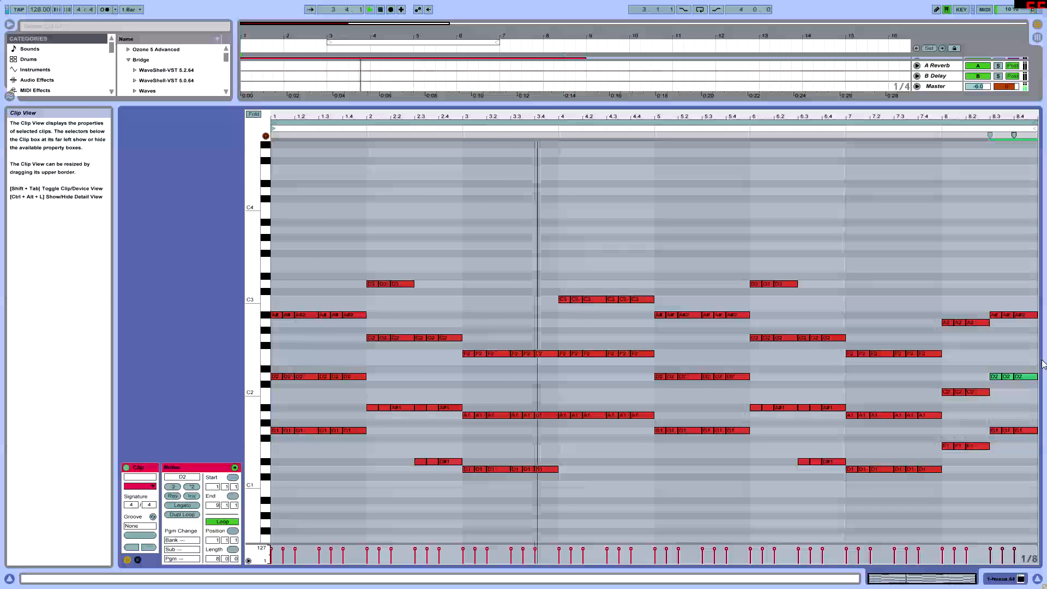
left_click_drag(1009, 369, 1008, 376)
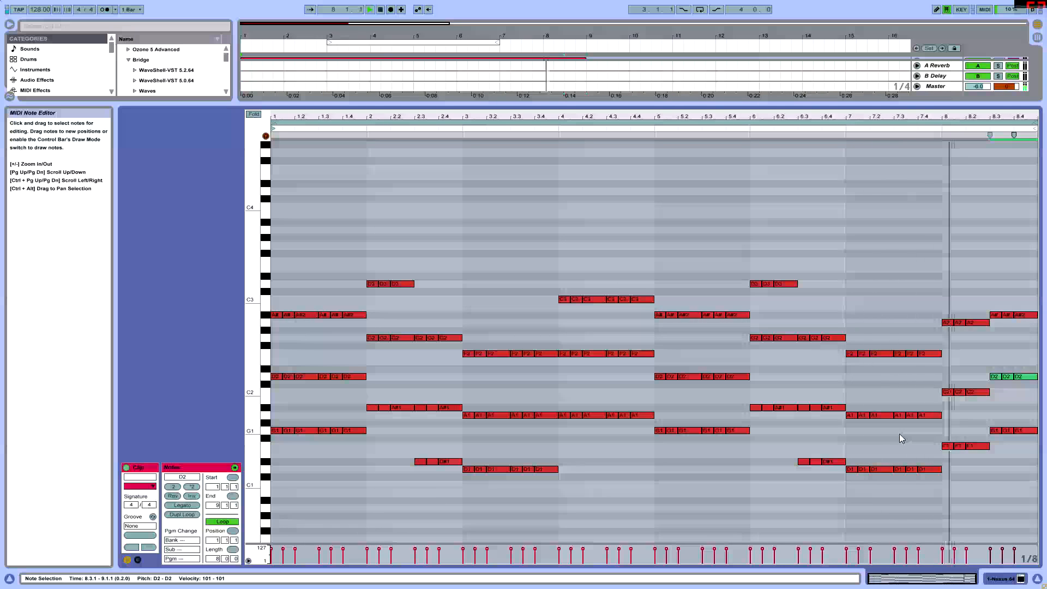
key("space")
Step: Transpose the three-note chord in the first half of bar 8 up two semitones to G1, D2 and B2
left_click_drag(987, 495, 947, 314)
left_click(887, 172)
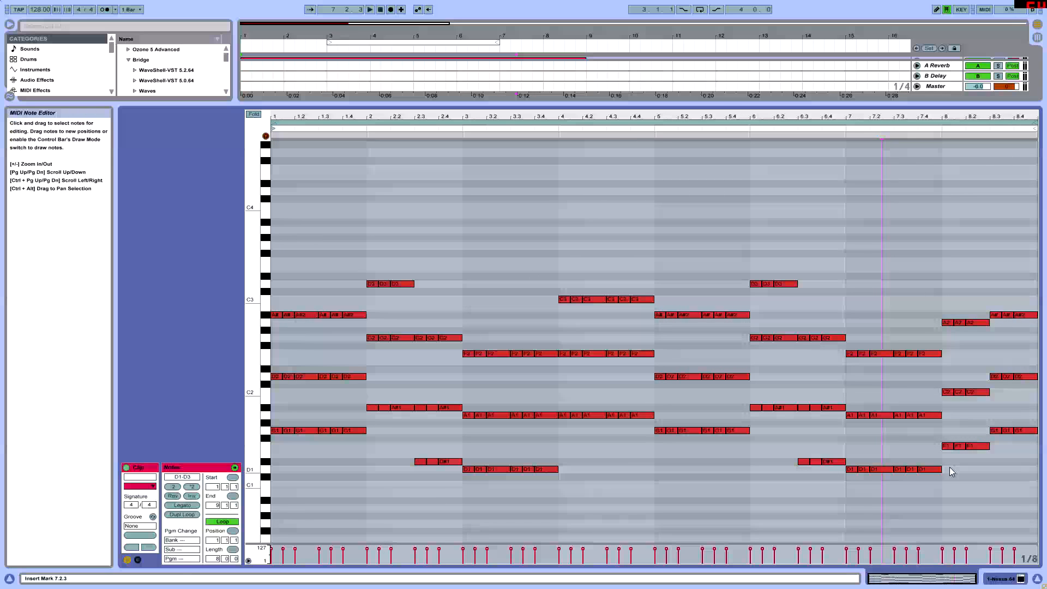
left_click(656, 450)
left_click_drag(654, 447, 564, 233)
left_click_drag(940, 468, 981, 314)
key("ctrl+z")
key("Up")
key("Up")
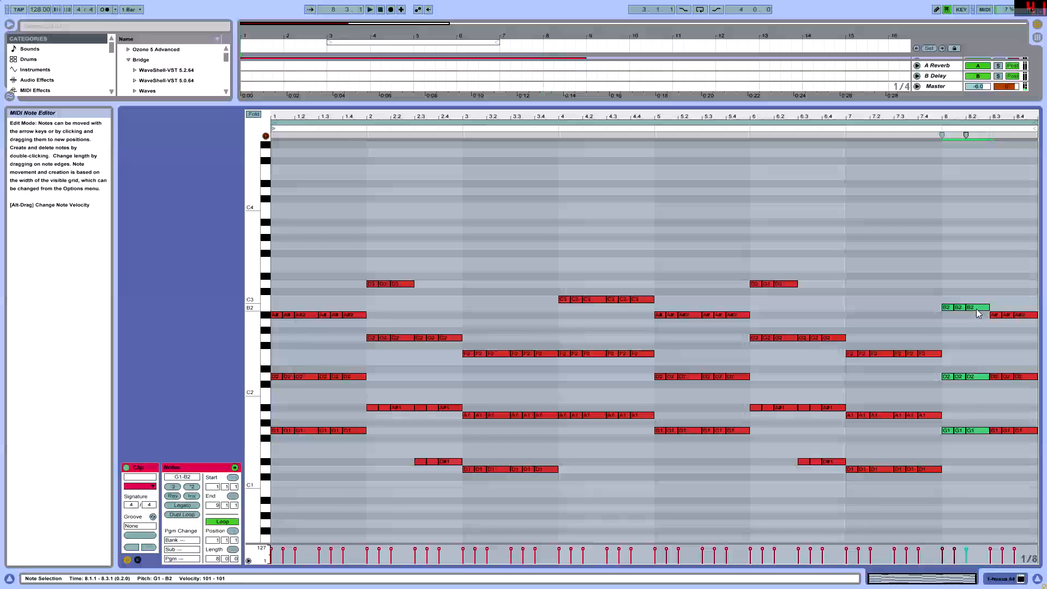
Step: Raise only the top notes of the chord at the start of bar 8 to D3 and play back the clip
key("Up")
key("Up")
key("Up")
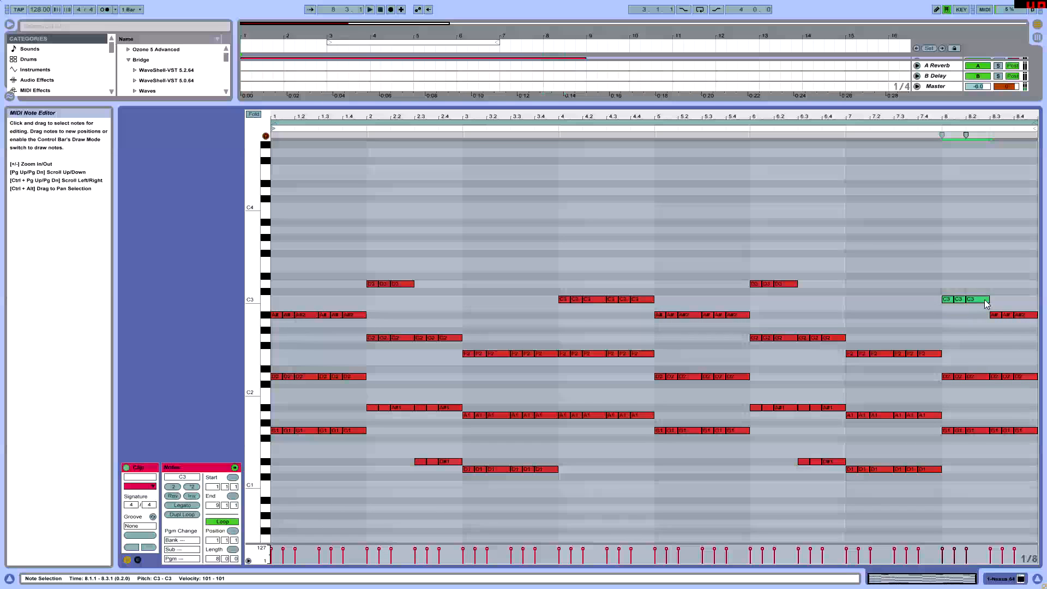
key("space")
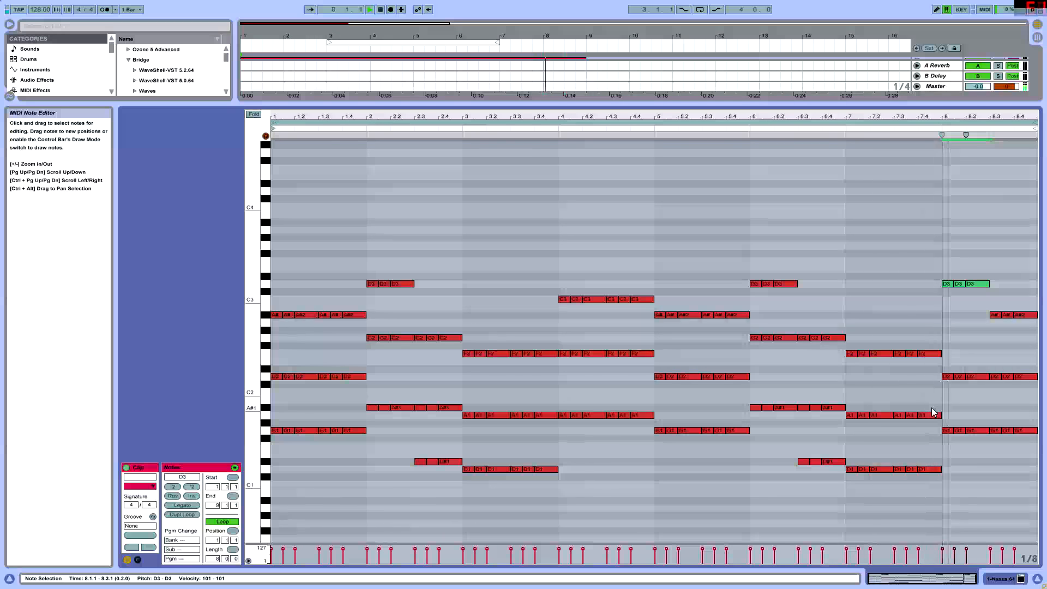
Step: Stop playback and lower the two bottom voices at the start of bar 8 two semitones to F1 and C2
key("space")
left_click_drag(947, 450, 993, 361)
key("Down")
key("Down")
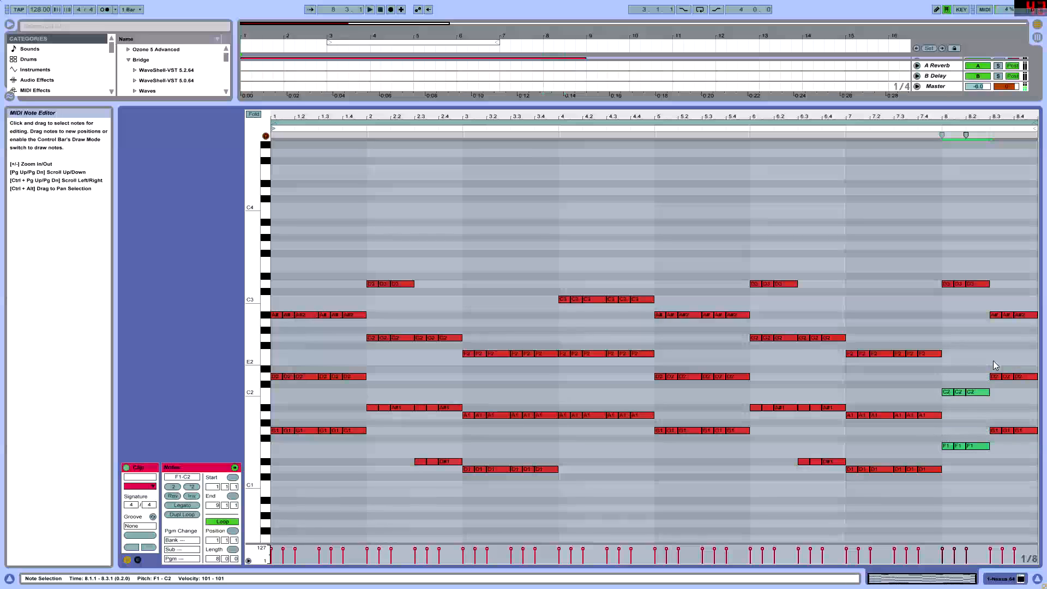
Step: Play back all eight bars and listen to the revised chords in bar 8
key("space")
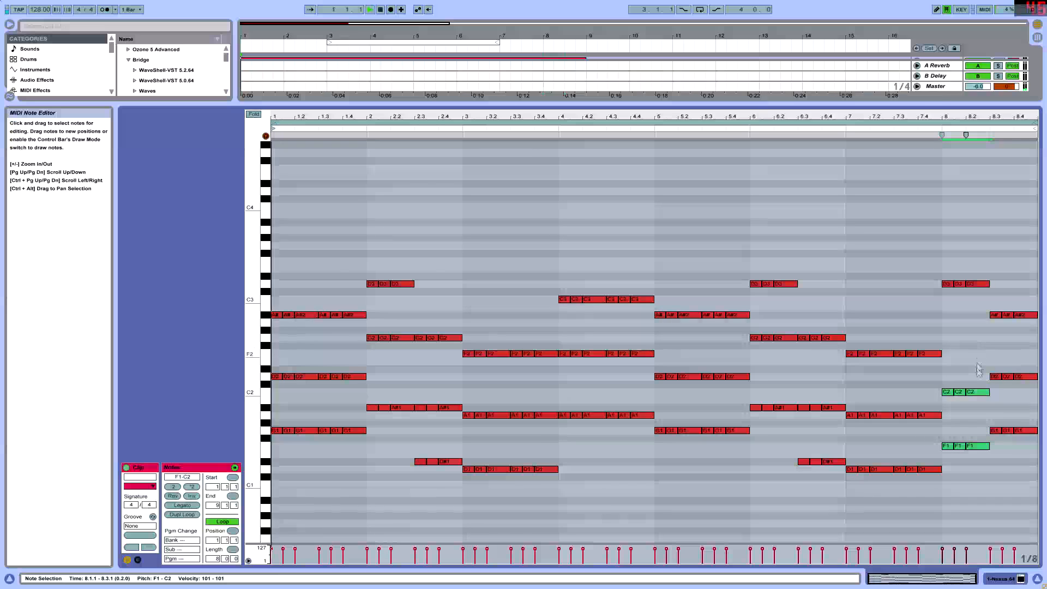
left_click(950, 446)
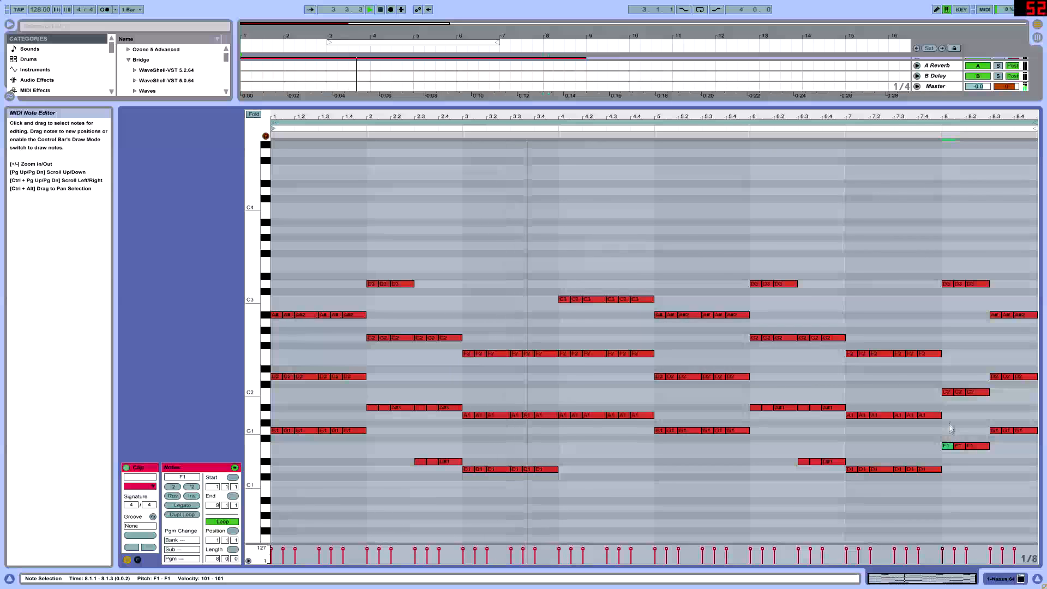
left_click_drag(972, 116, 920, 158)
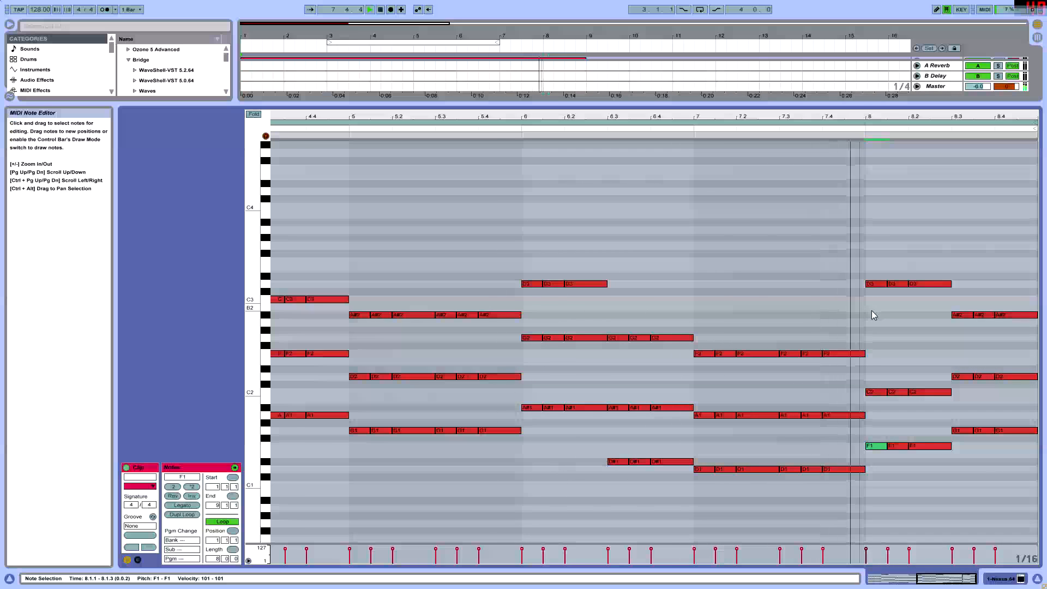
key("space")
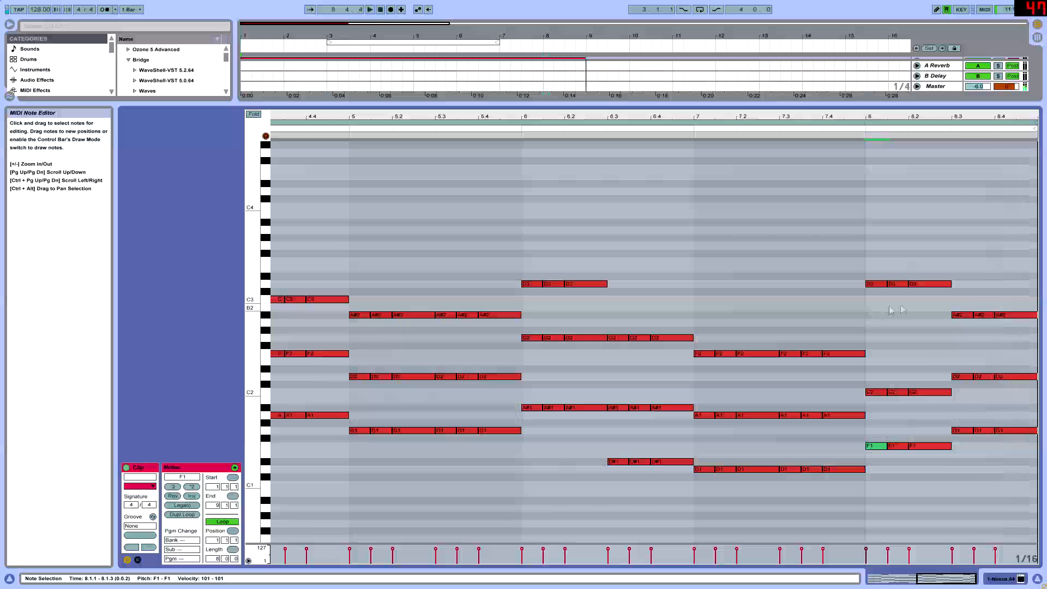
left_click_drag(964, 117, 963, 60)
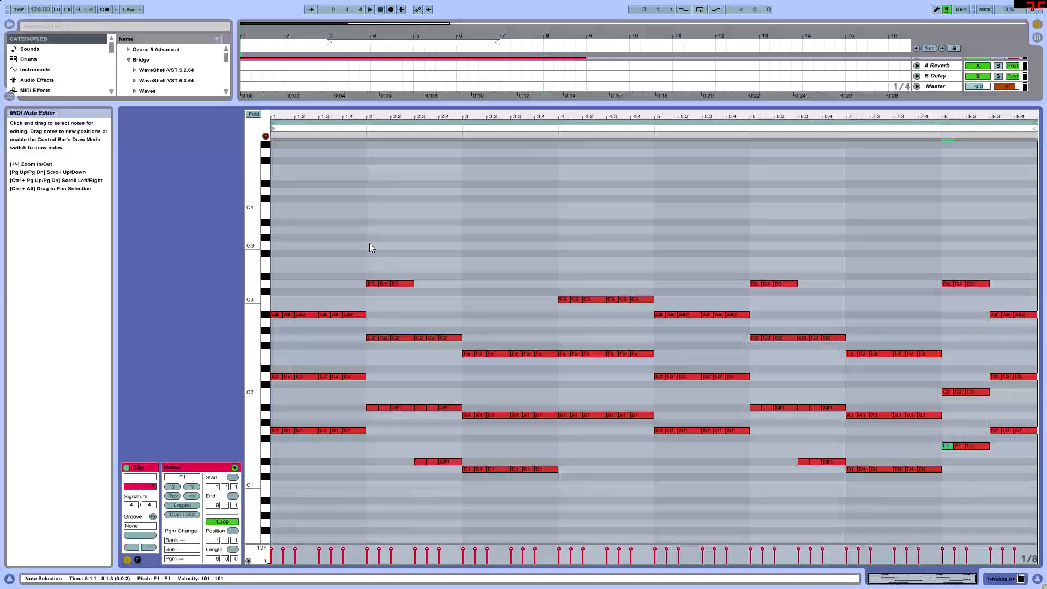
Step: Examine the chords of the opening bars and the empty range above them in the piano roll
left_click_drag(337, 116, 372, 139)
scroll(306, 248, "up", 4)
scroll(317, 294, "up", 3)
scroll(312, 368, "up", 3)
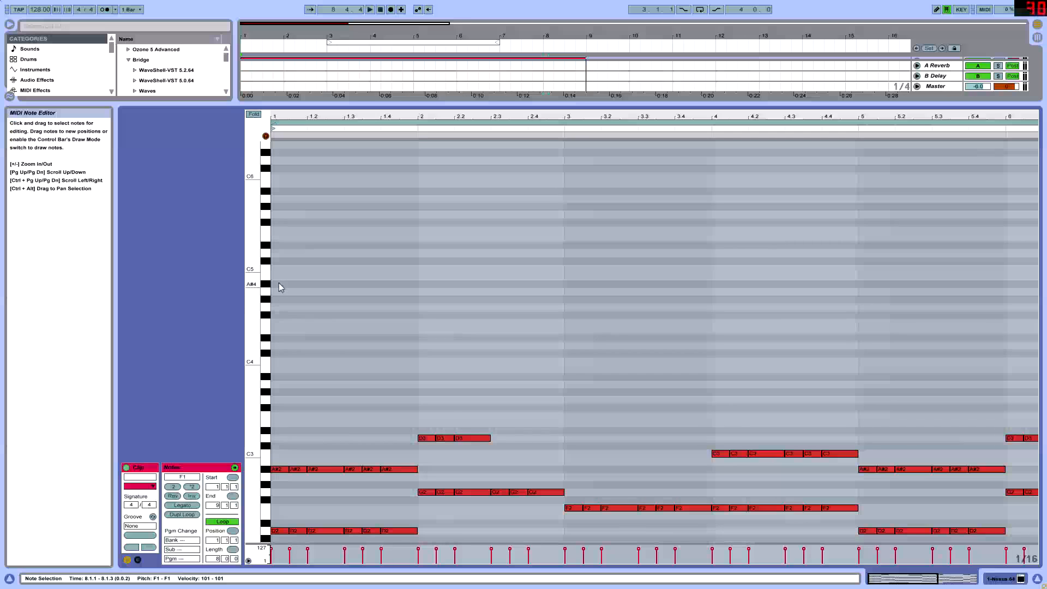
scroll(279, 289, "down", 5)
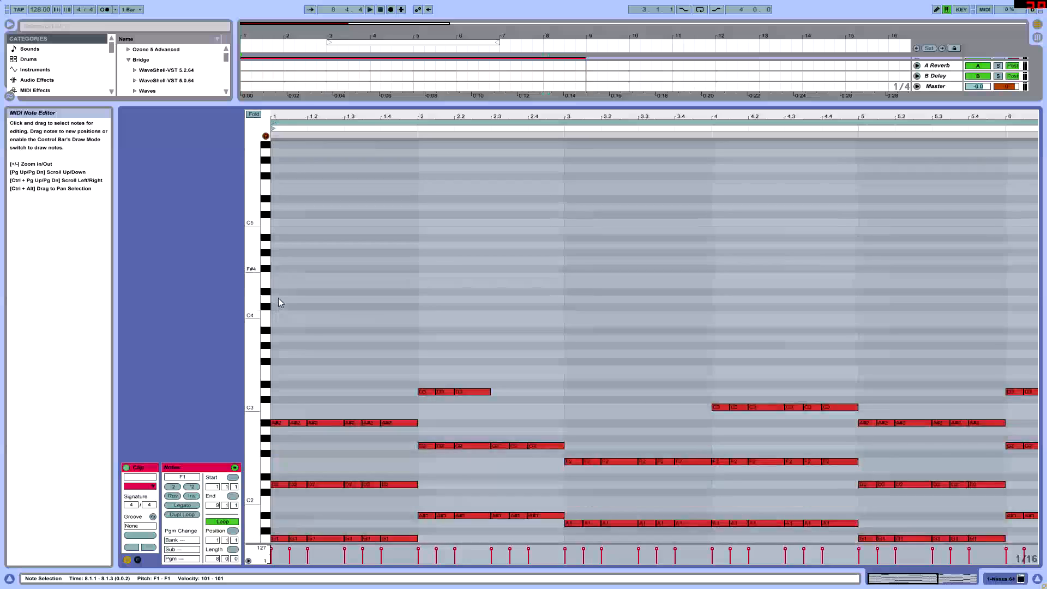
scroll(437, 360, "up", 3)
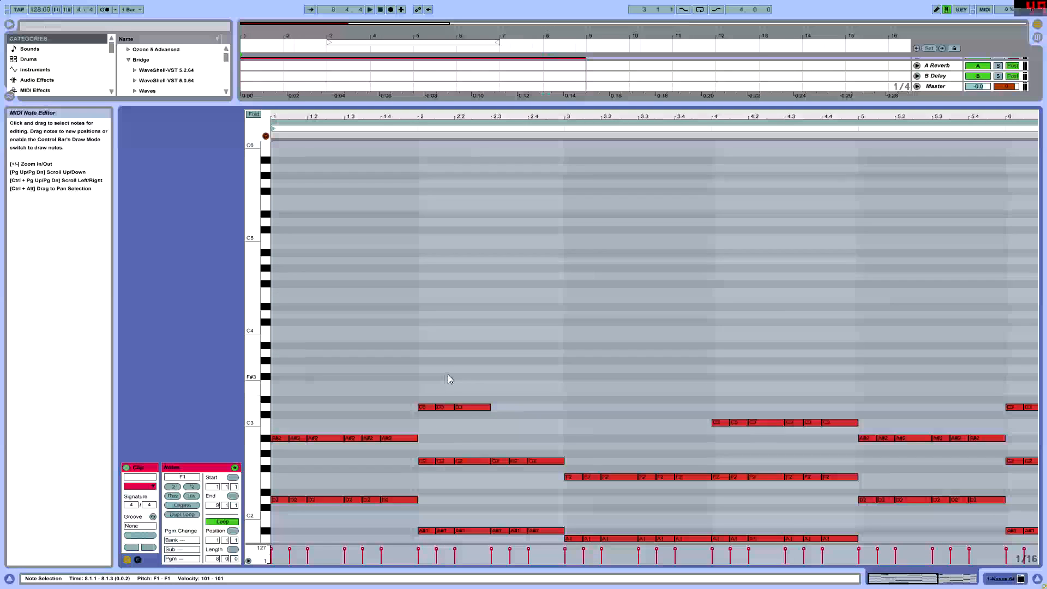
scroll(444, 374, "down", 3)
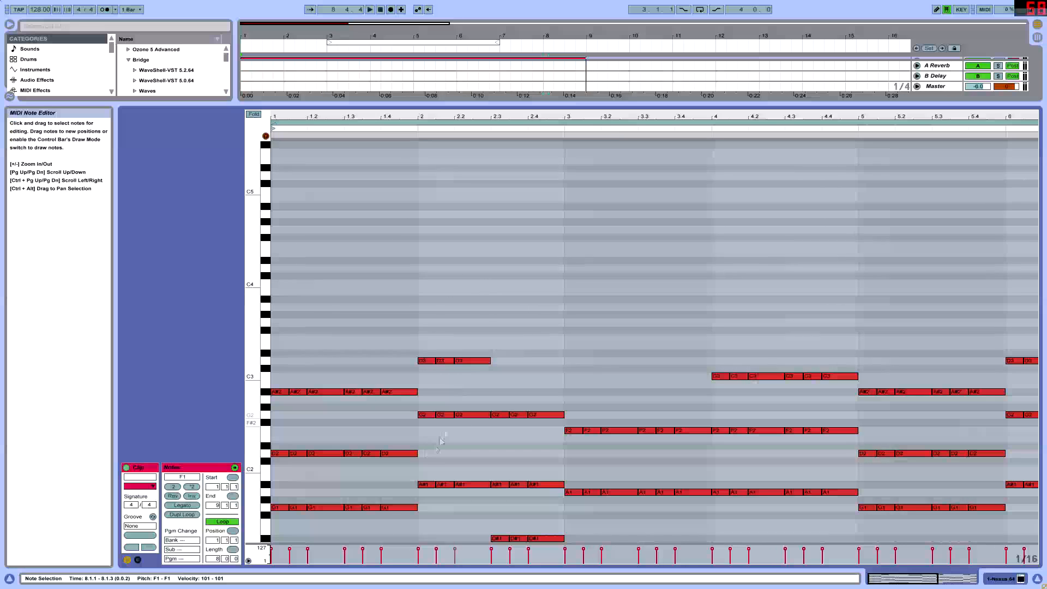
scroll(424, 450, "up", 1)
scroll(433, 440, "down", 4)
scroll(436, 458, "up", 2)
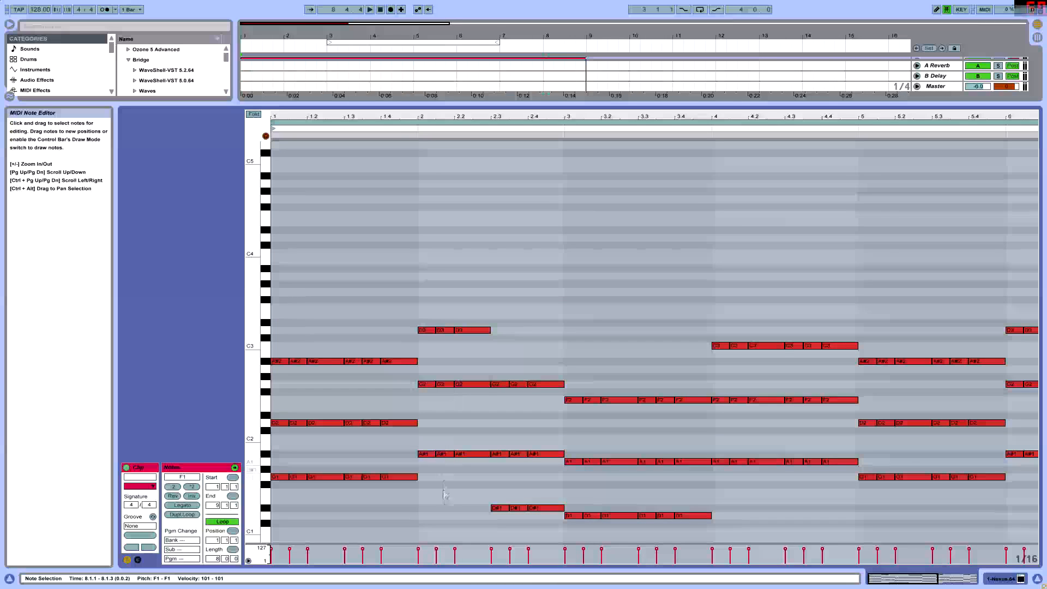
left_click_drag(425, 493, 463, 325)
left_click(437, 521)
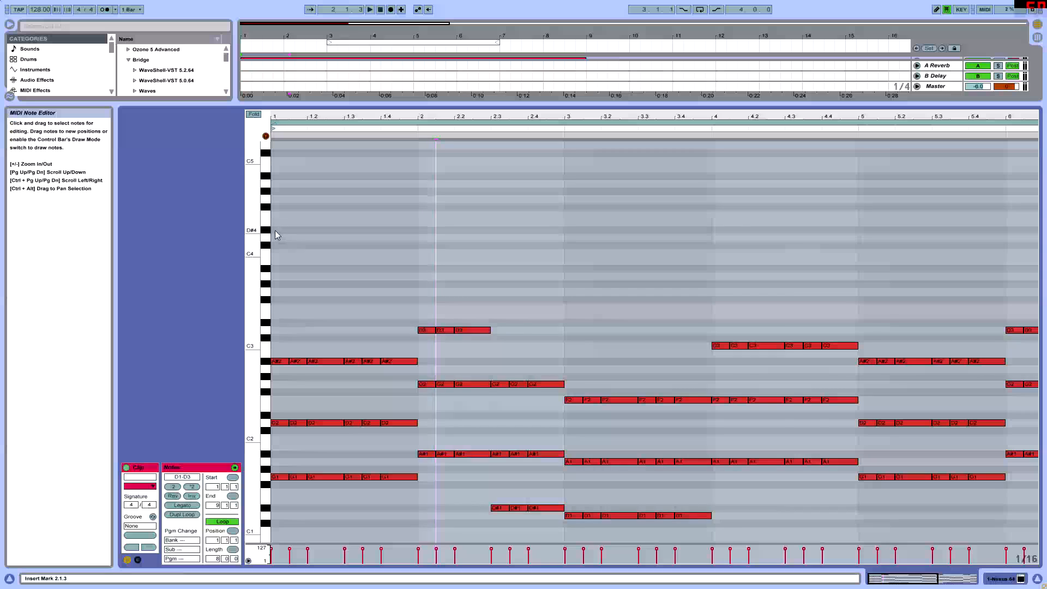
Step: Start a melody above the chords with a short A#3 at the start of bar 1 and try lower pitches after it
double_click(275, 268)
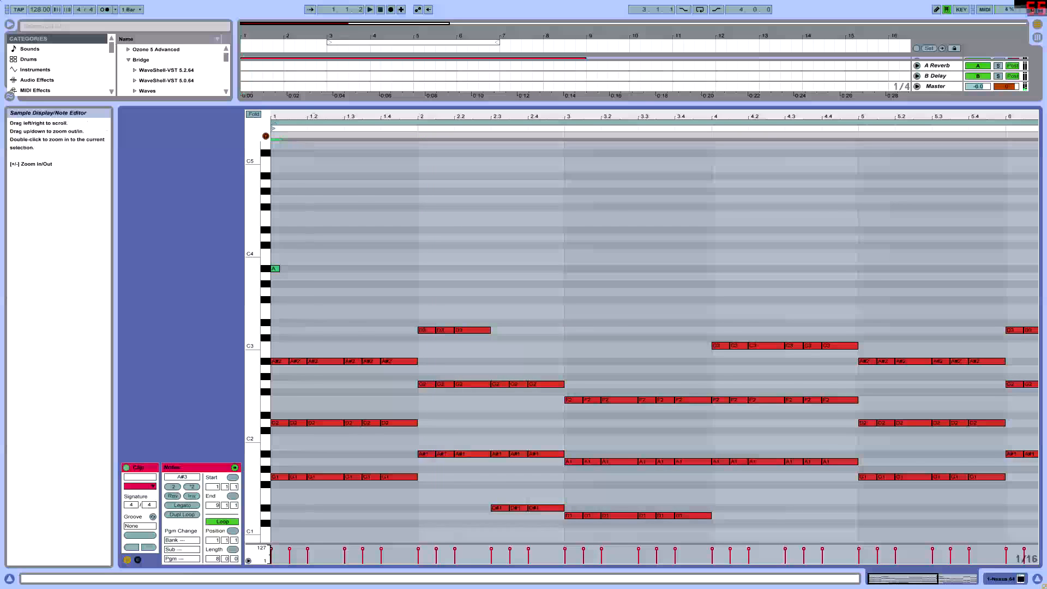
left_click_drag(304, 120, 305, 143)
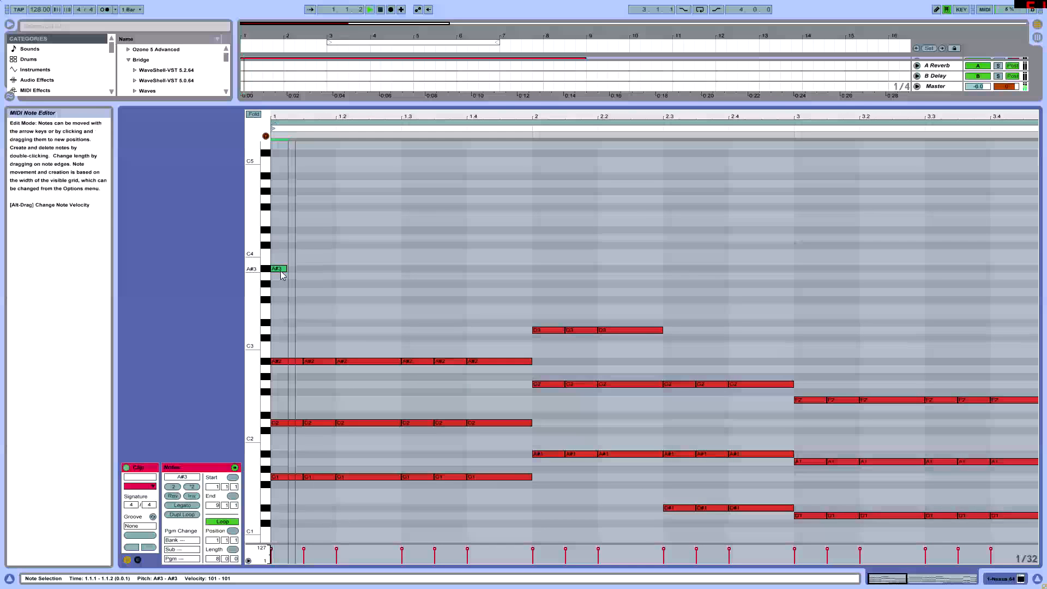
left_click_drag(282, 272, 354, 279, "ctrl")
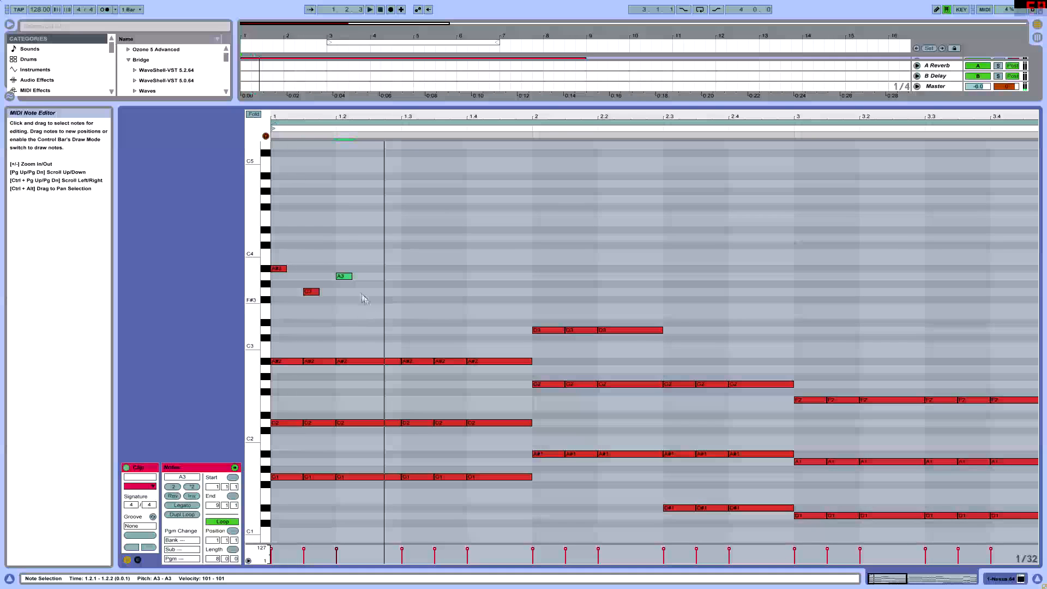
left_click_drag(345, 276, 383, 281)
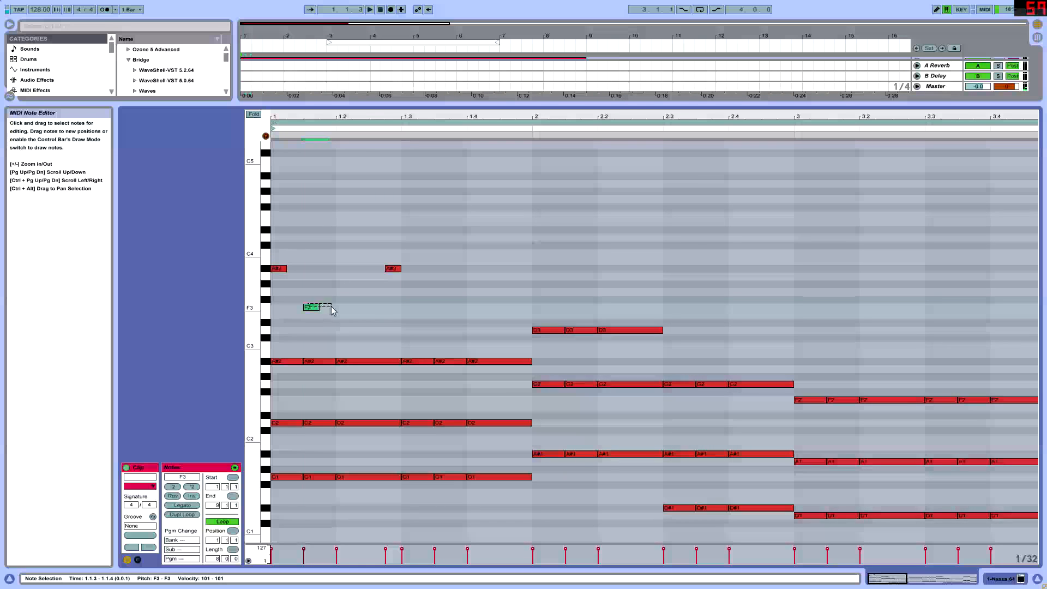
key("space")
left_click_drag(325, 314, 310, 310)
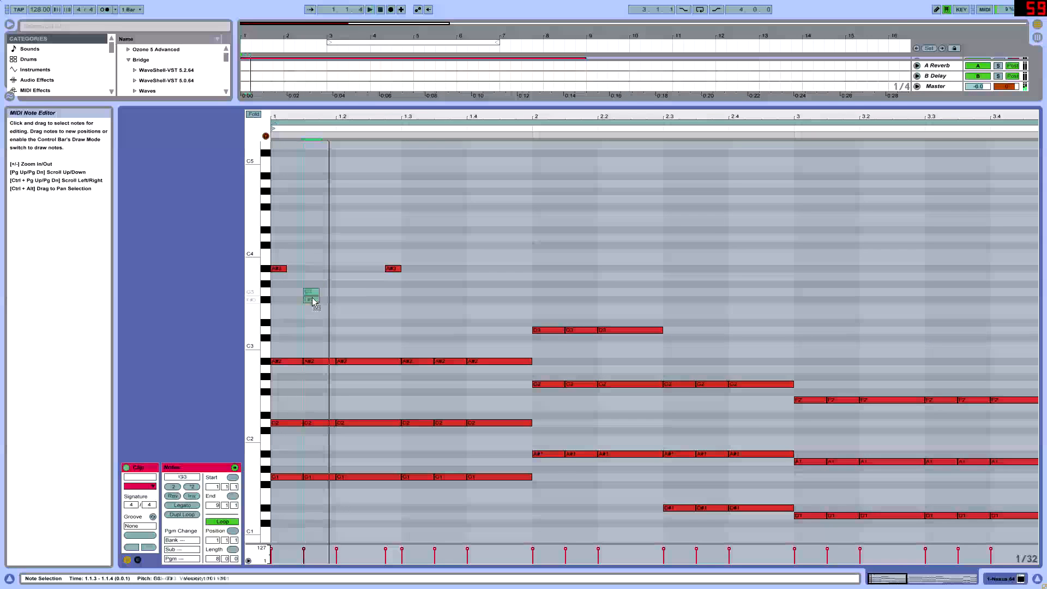
Step: Delete the trial note and rearrange the bar 1 melody as A#3, A3 and A#3 on beats 1, 2 and 3
left_click_drag(286, 269, 328, 281)
left_click(312, 278)
key("Delete")
left_click_drag(390, 270, 416, 268)
key("space")
Step: Transpose the three melody notes in bar 1 up one octave and play them back
left_click_drag(406, 308, 220, 210)
key("shift+Up")
scroll(491, 278, "up", 3)
key("space")
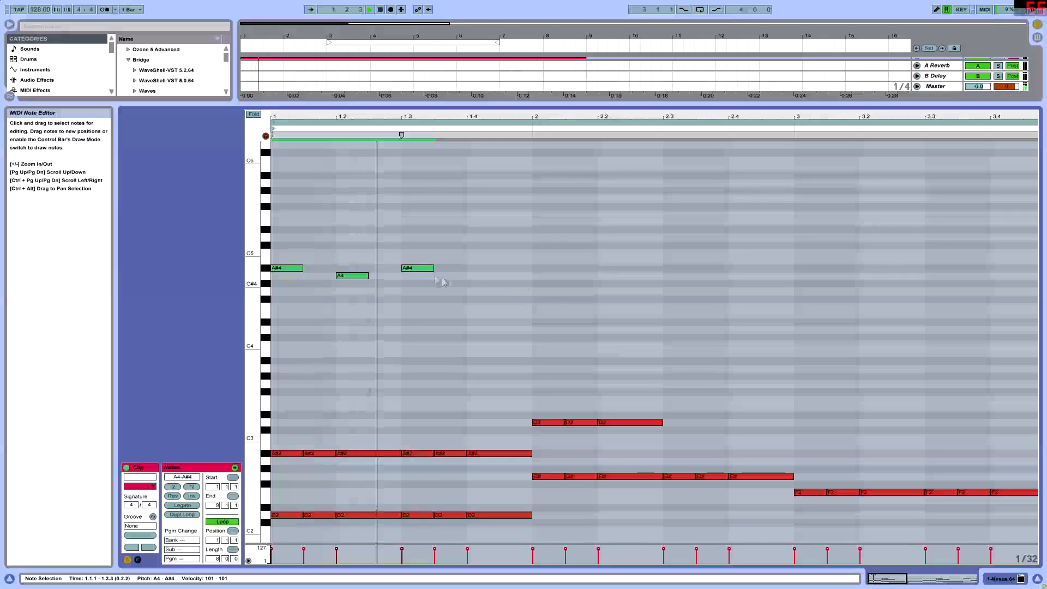
Step: Complete the bar 1 melody with A4 at 1.3.3, A#4 at 1.4 and C5 at 1.4.3, and play it back
left_click(418, 269)
key("space")
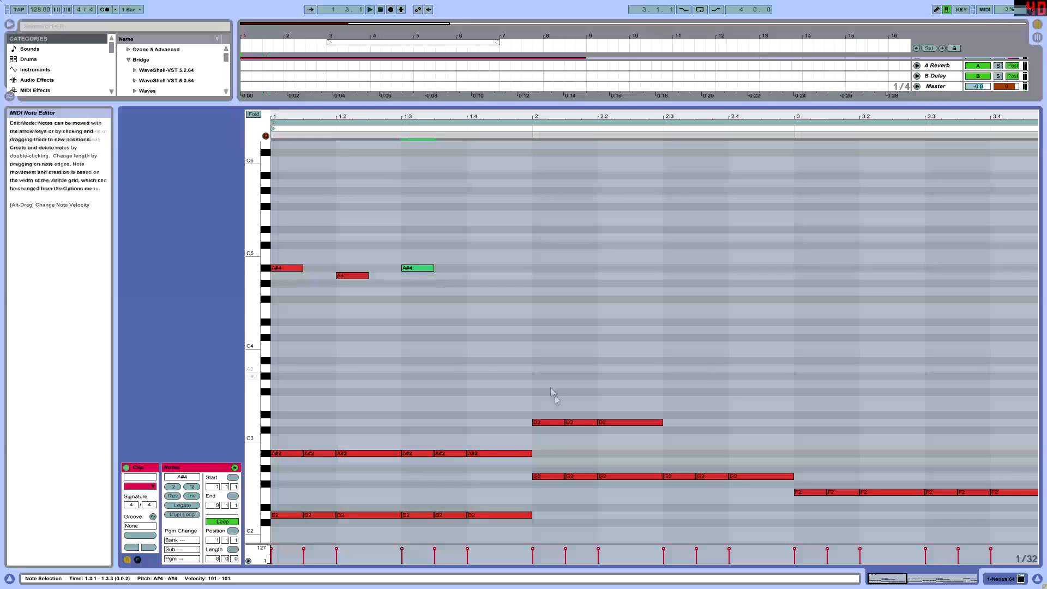
scroll(496, 299, "up", 2)
left_click_drag(421, 300, 517, 289)
left_click(452, 307)
left_click_drag(488, 309, 480, 302)
key("space")
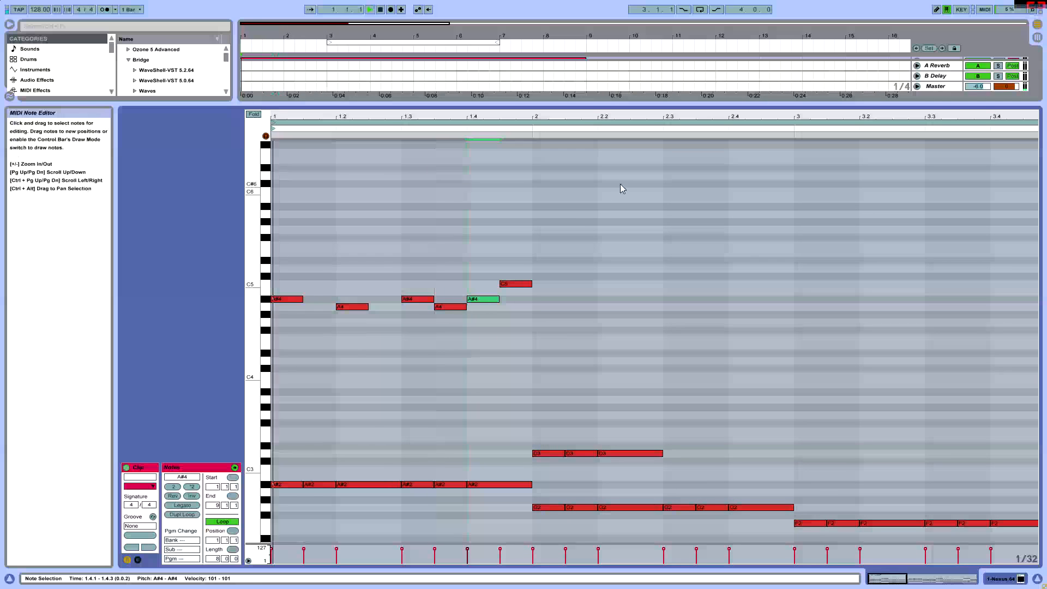
Step: Continue the melody into bar 2 with repeated C5 notes followed by A#4, A4 and G4
left_click(526, 284)
left_click_drag(534, 285, 570, 284)
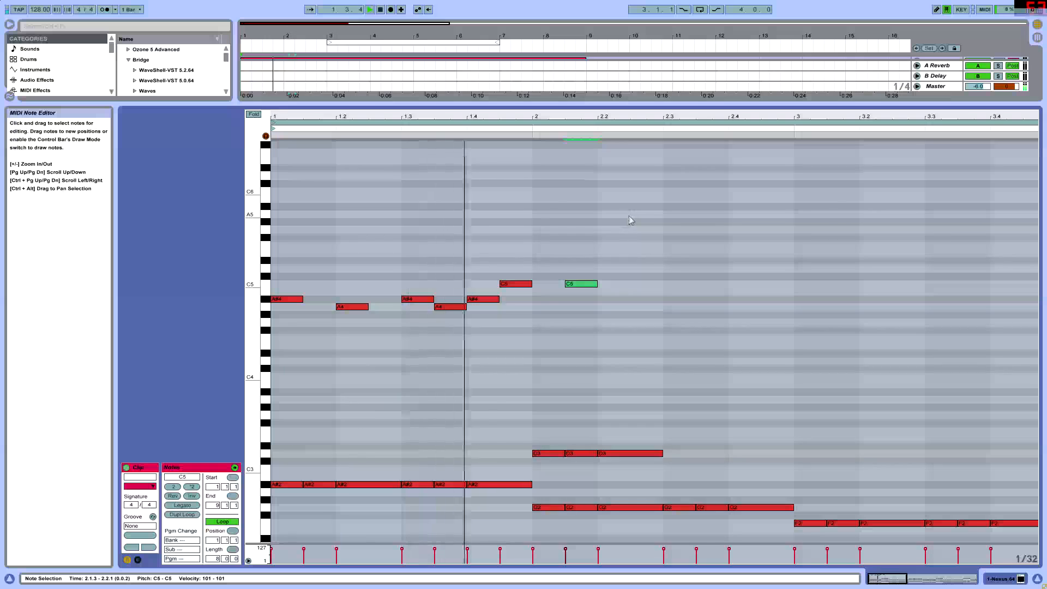
left_click_drag(580, 284, 615, 288)
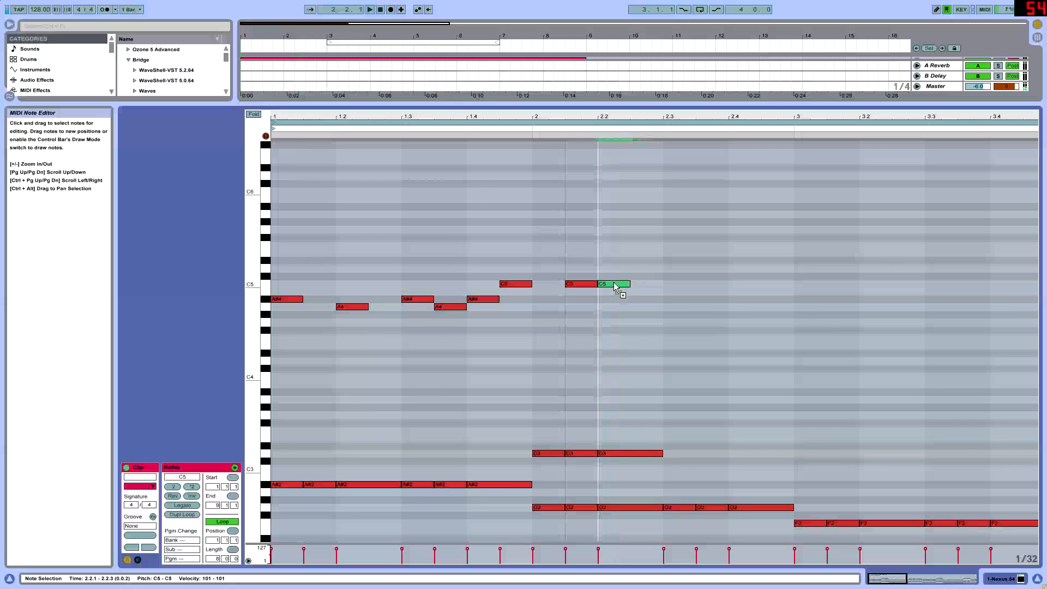
scroll(627, 281, "down", 6)
scroll(681, 235, "up", 3)
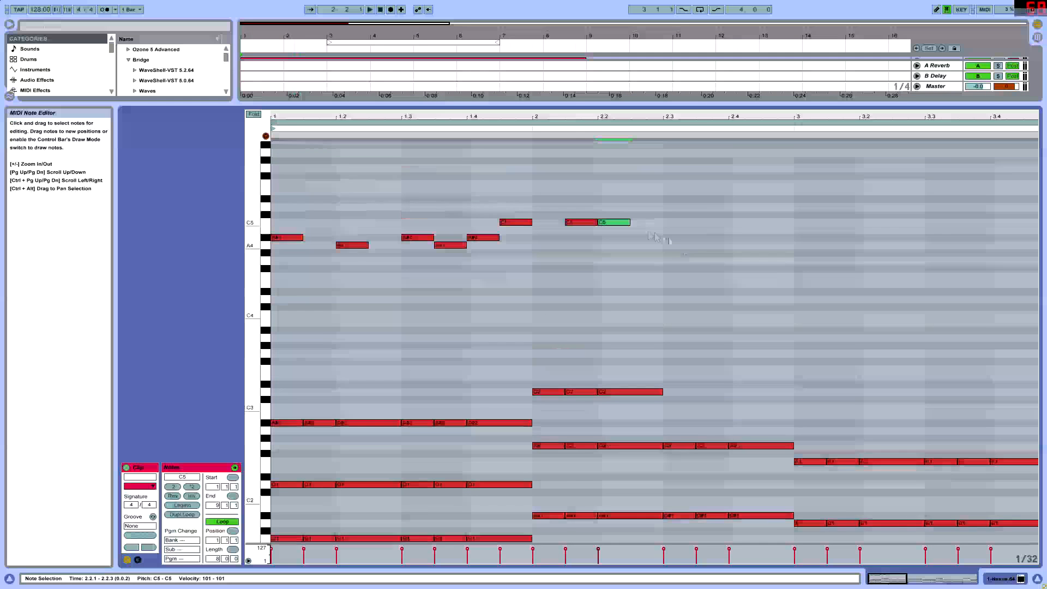
left_click_drag(609, 225, 735, 261)
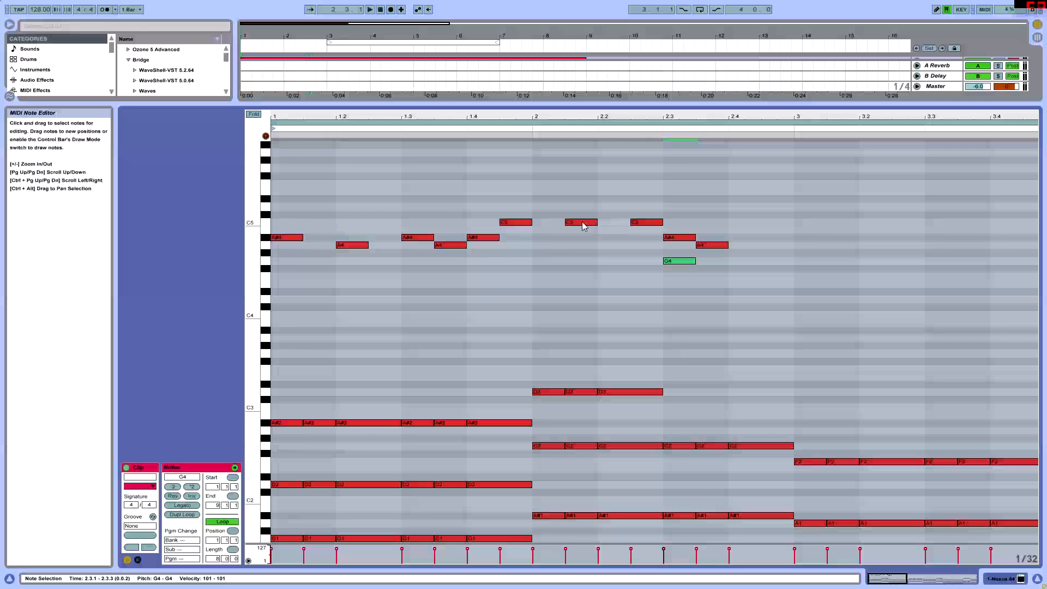
Step: Remove the C5 ending bar 1 and rework bar 2 as C5 at 2.1, A#4 at 2.2, A4 at 2.2.3 and G4 at 2.3
double_click(521, 226)
key("space")
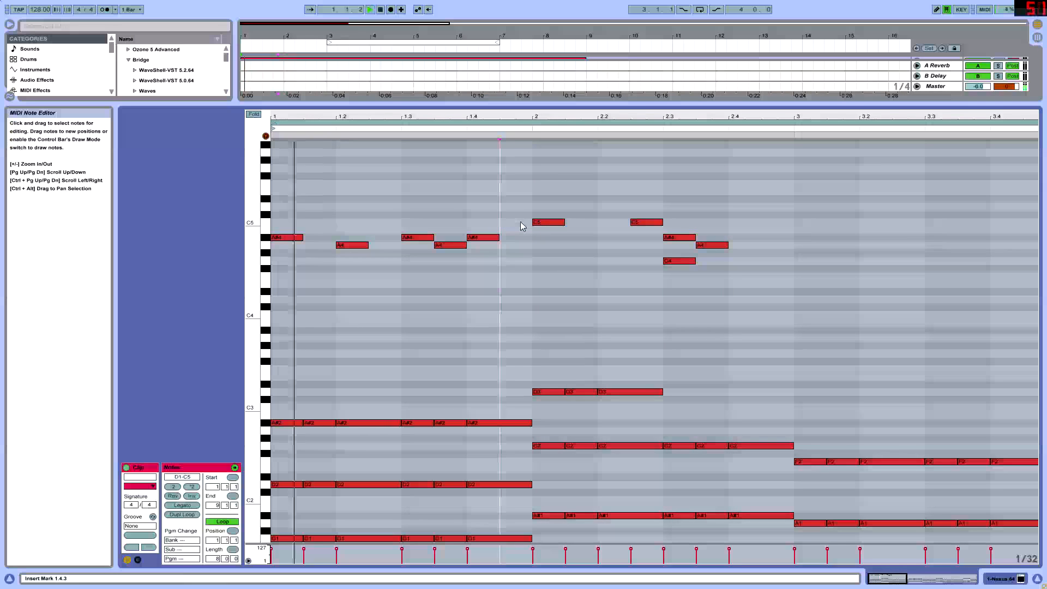
left_click_drag(639, 224, 657, 256)
key("space")
double_click(706, 248)
key("space")
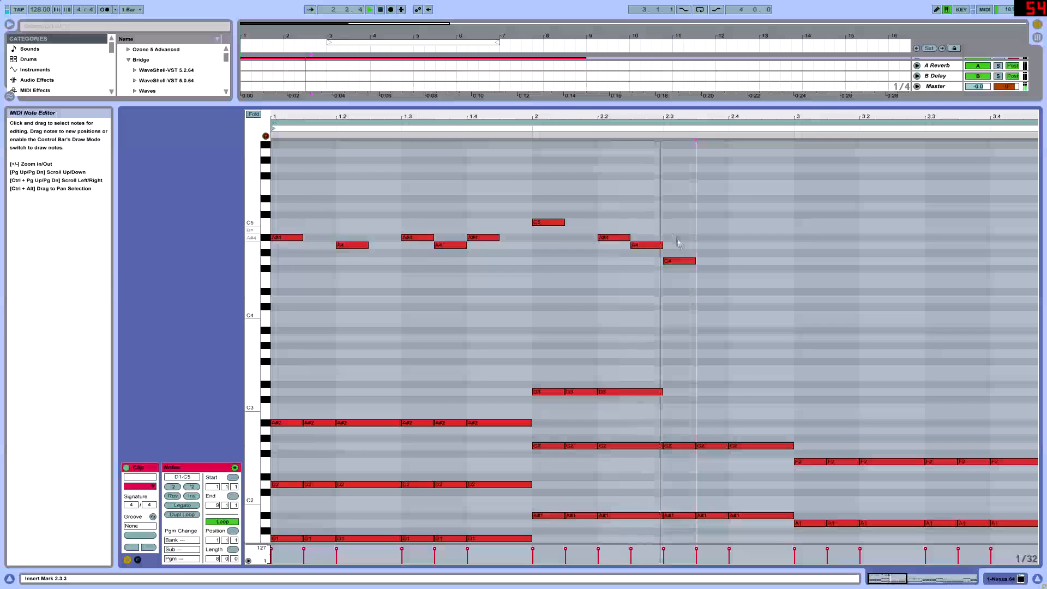
Step: Repeat the G4 on beat 4 of bar 2 and add an F4 at the start of bar 3, checking against playback
left_click(678, 262)
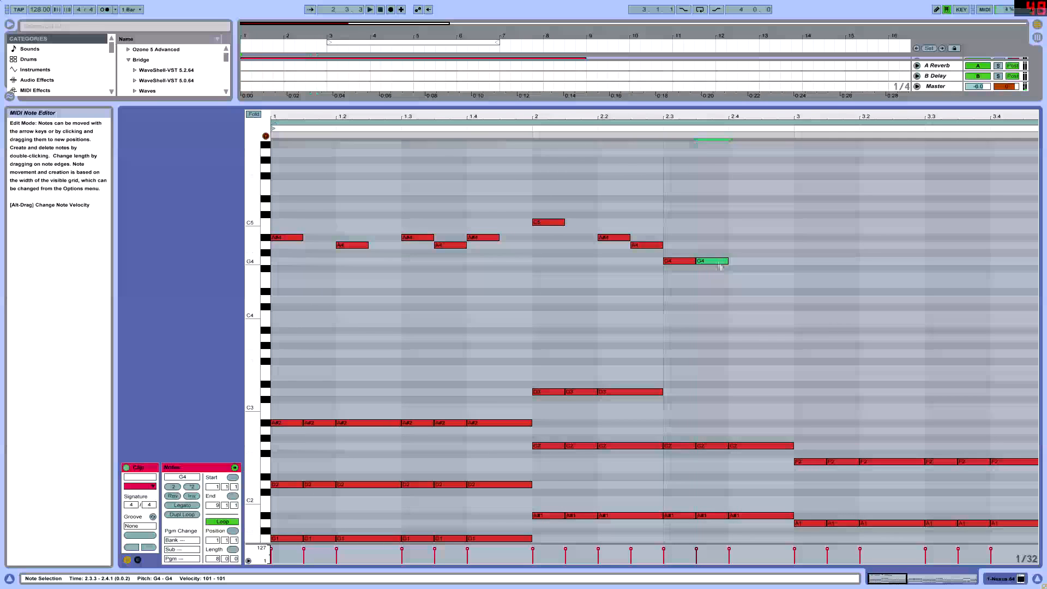
scroll(741, 276, "down", 2)
scroll(745, 275, "up", 1)
key("space")
scroll(745, 269, "up", 1)
left_click_drag(712, 261, 744, 267)
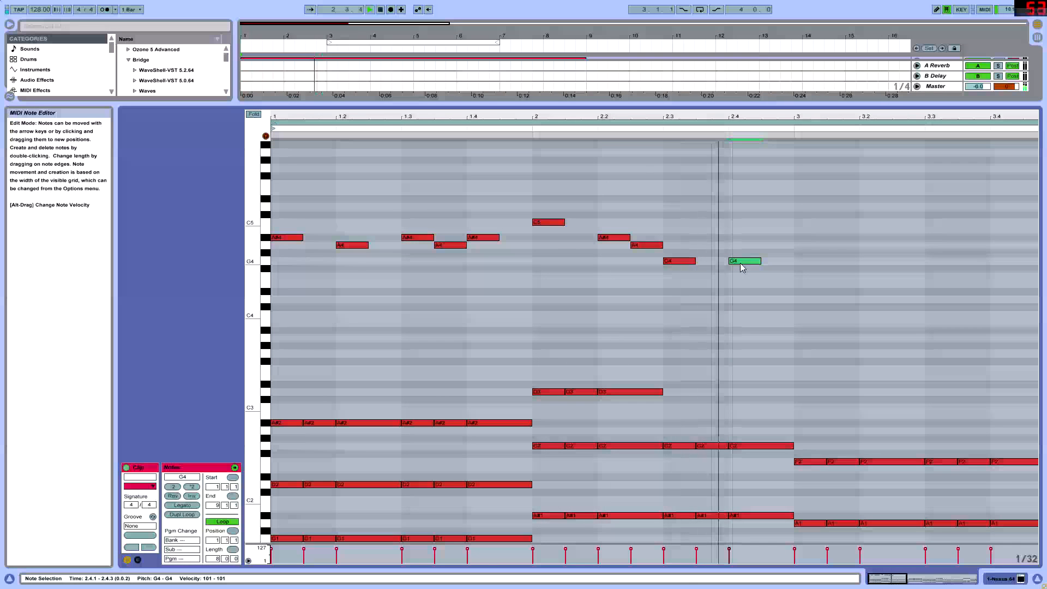
mouse_move(745, 265)
left_mouse_down()
mouse_move(806, 289)
mouse_move(745, 263)
left_mouse_up()
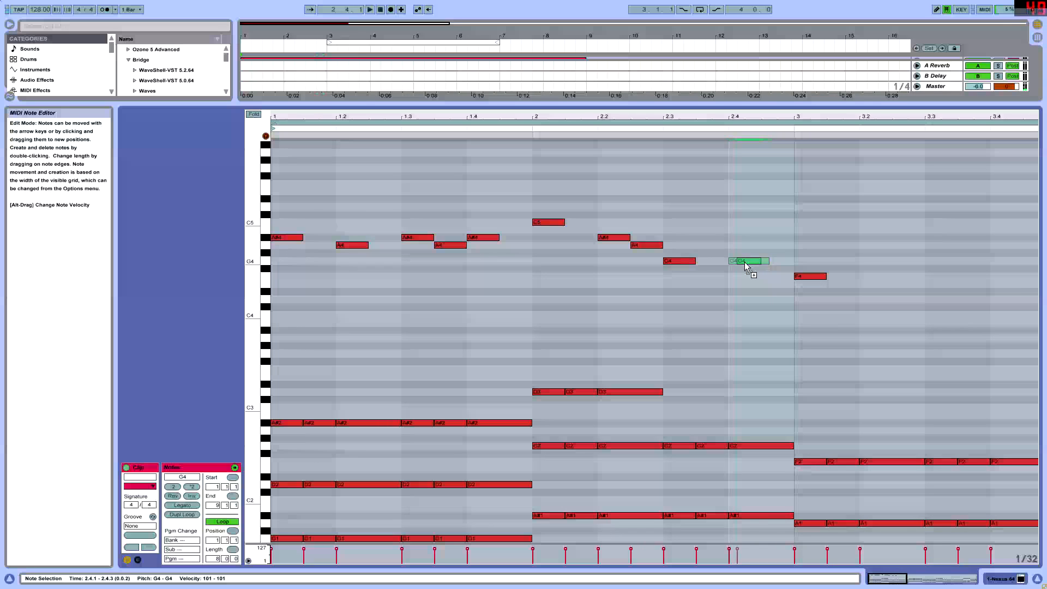
Step: Repeat the F4 on beats 2, 3 and 4 of bar 3 and play back the melody
left_click_drag(809, 276, 868, 278)
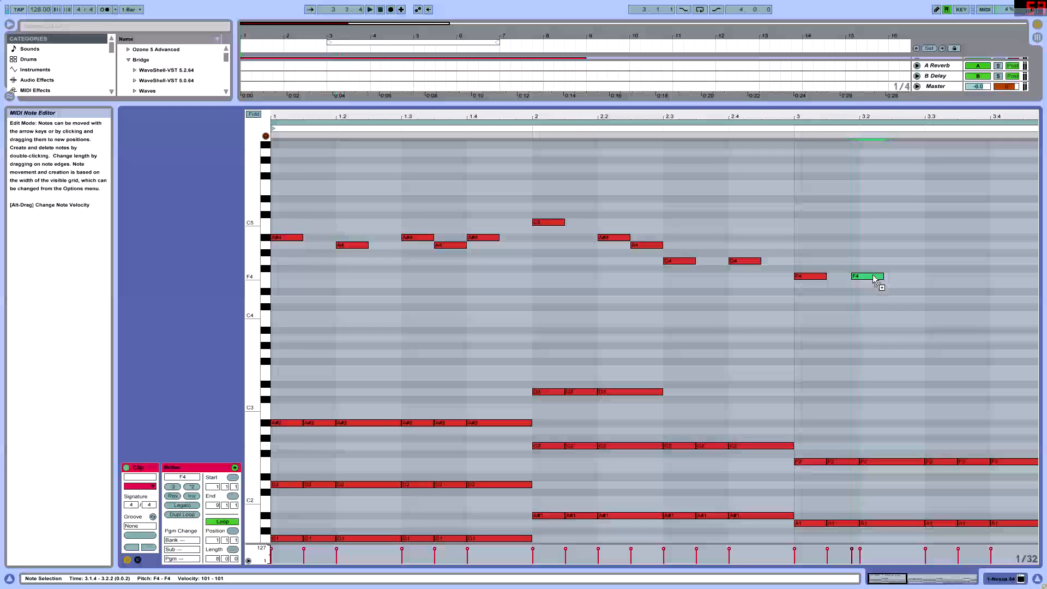
left_click_drag(549, 114, 406, 45)
key("space")
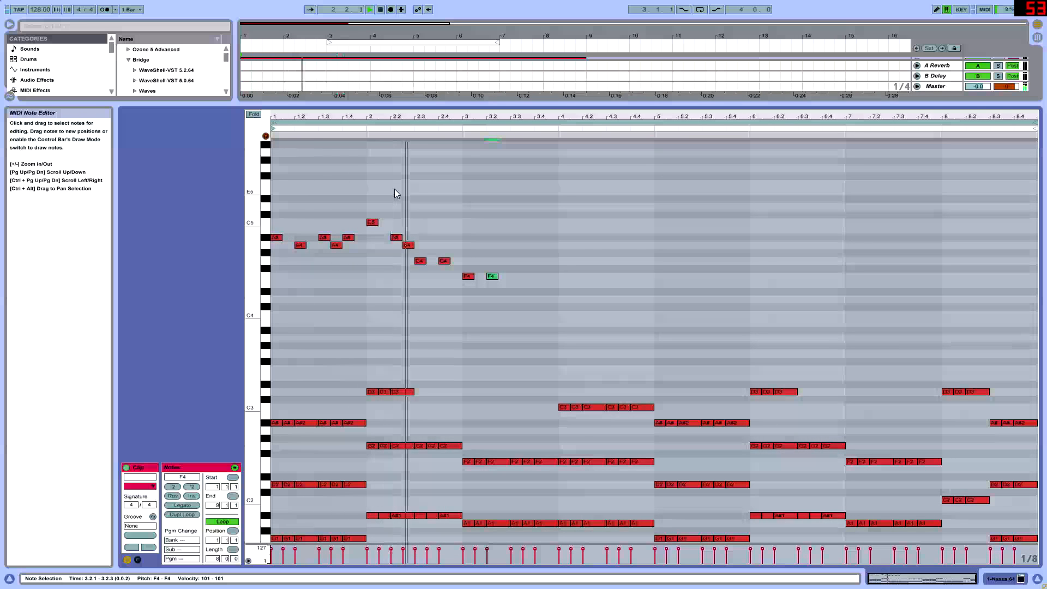
key("space")
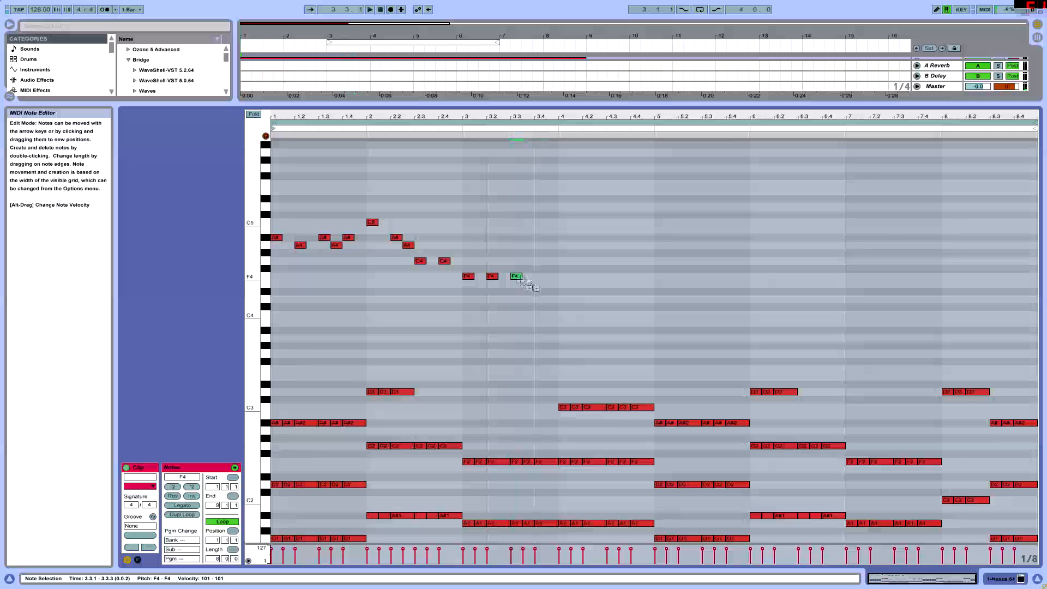
key("space")
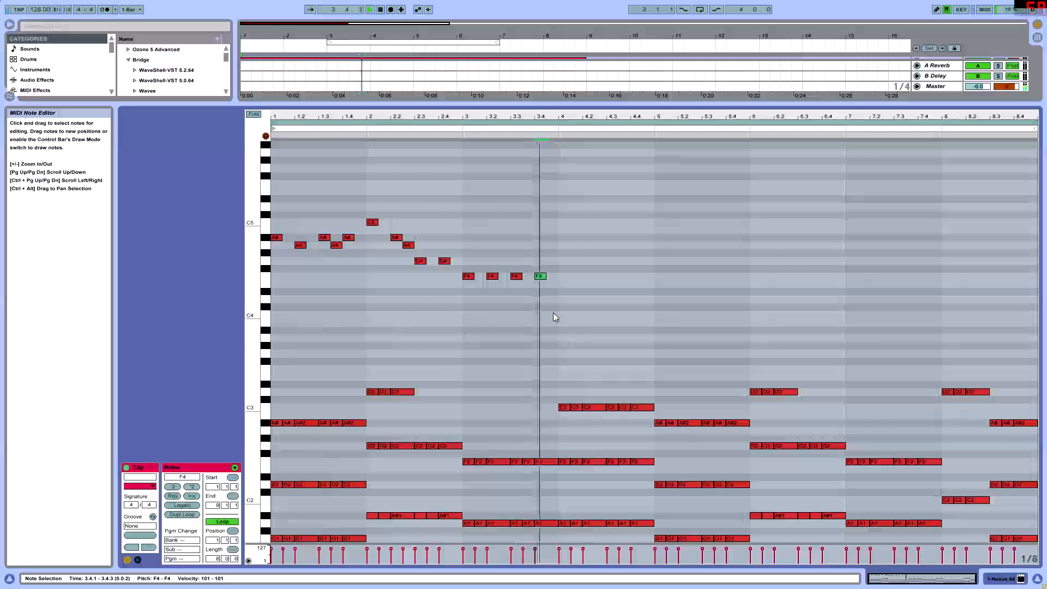
Step: Listen to the melody and reshape the end of bar 3 into a rise of G4 at 3.3.3, A4 at 3.4 and A#4 at 3.4.3
mouse_move(324, 116)
left_mouse_down()
mouse_move(327, 137)
mouse_move(395, 163)
mouse_move(325, 113)
left_mouse_up()
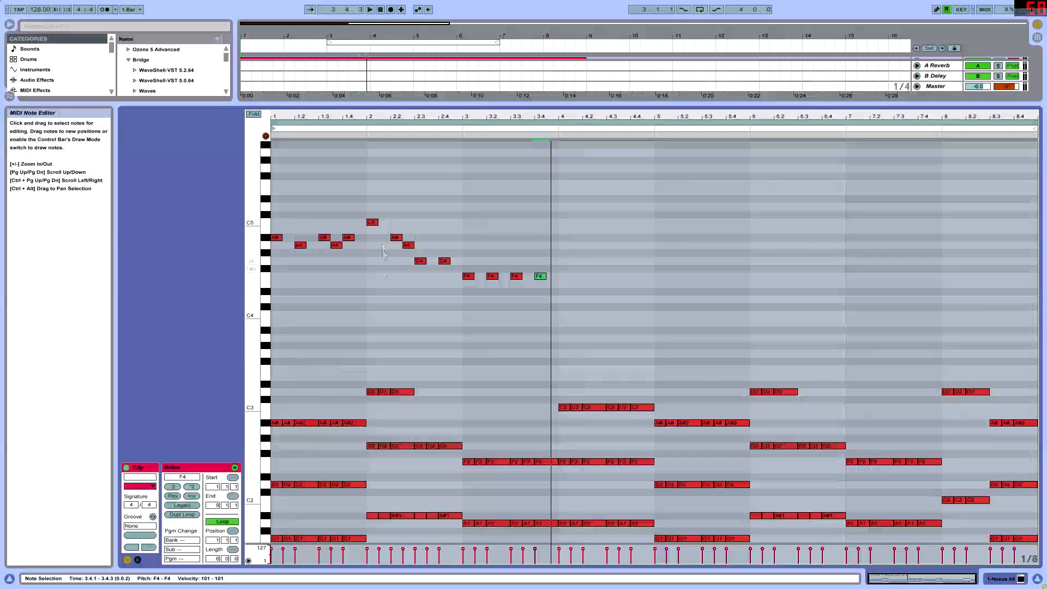
key("space")
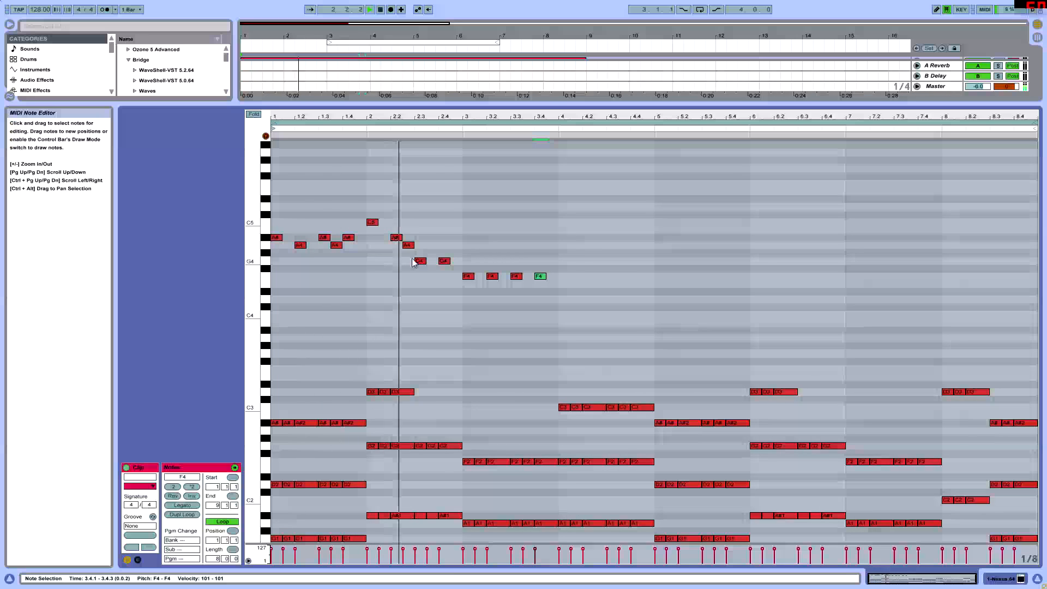
scroll(523, 281, "down", 1)
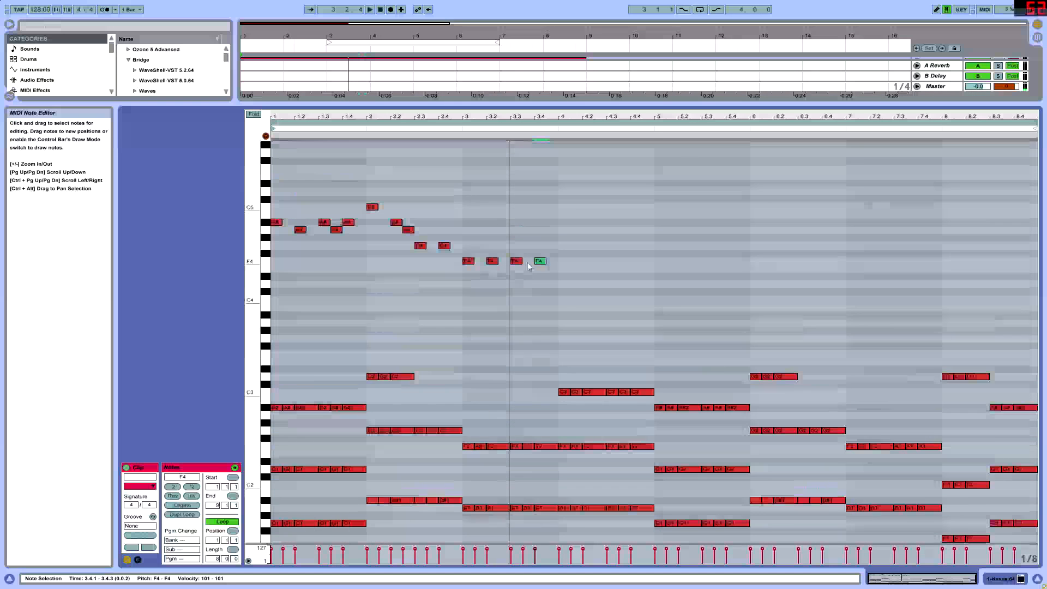
left_click(492, 261)
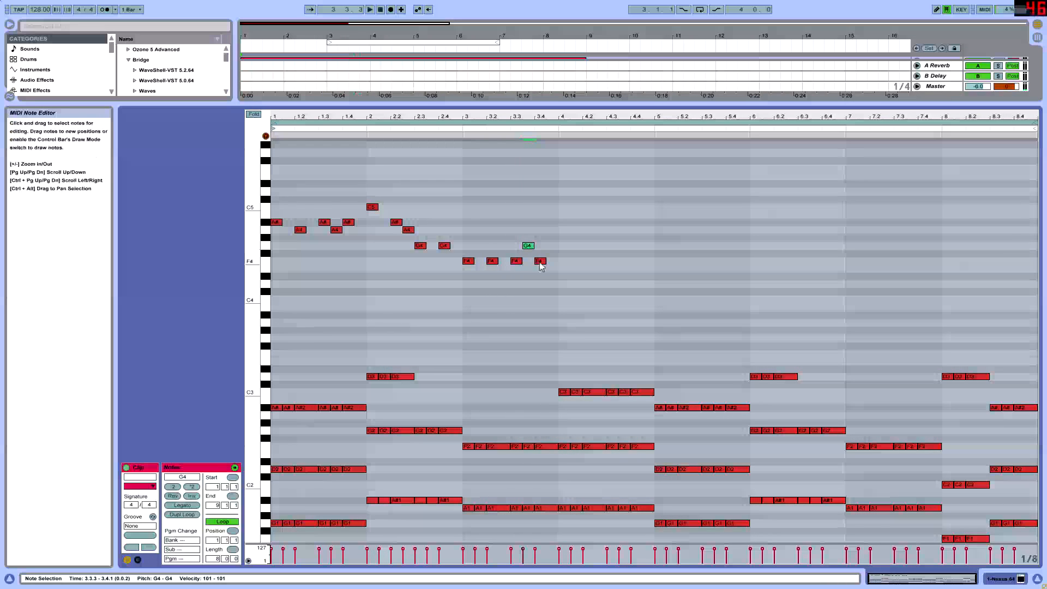
left_click_drag(540, 261, 544, 232)
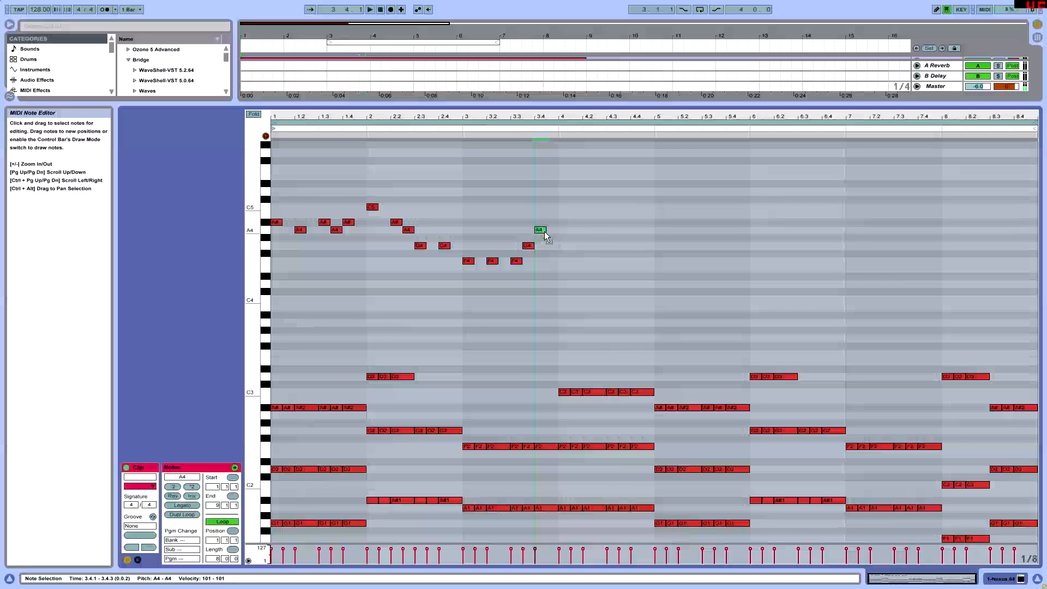
double_click(551, 222)
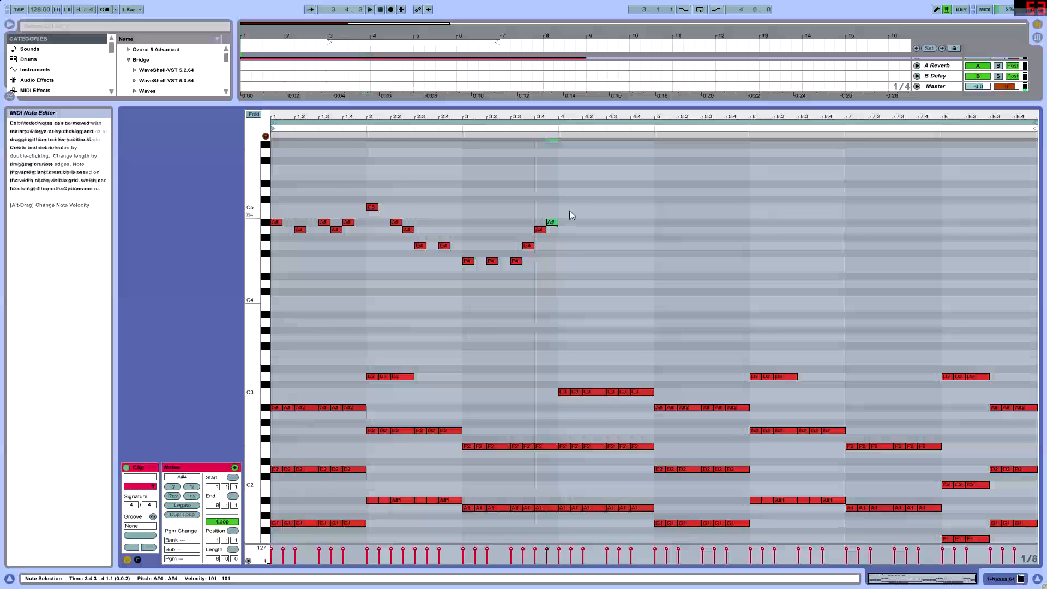
Step: Add C5 on beats 1 and 2 of bar 4, A4 on beat 3 and A#4 on beat 4, and play back the melody
left_click(563, 207)
double_click(562, 207)
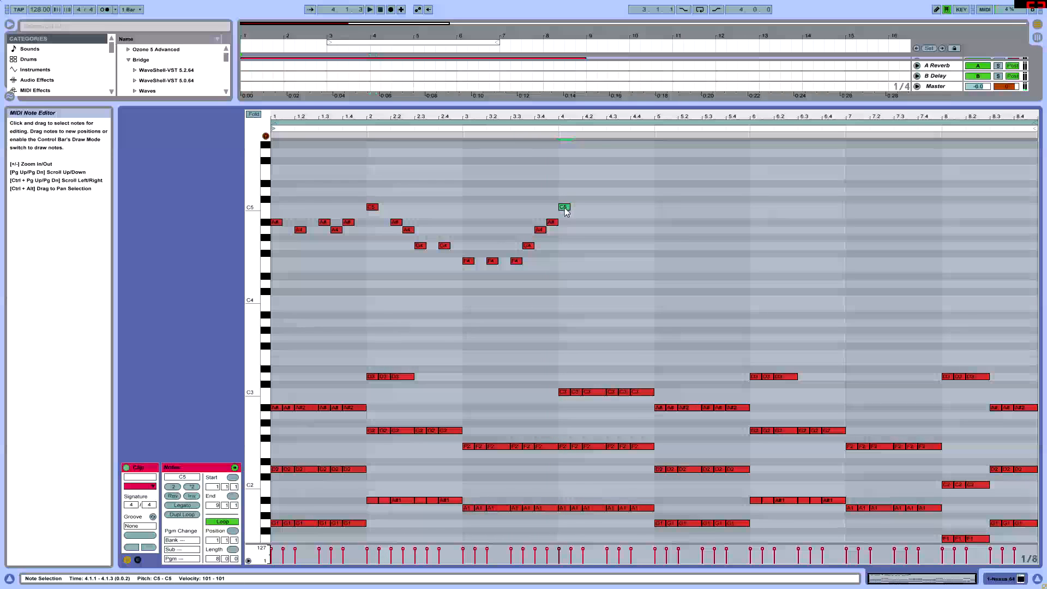
left_click_drag(613, 227, 613, 234)
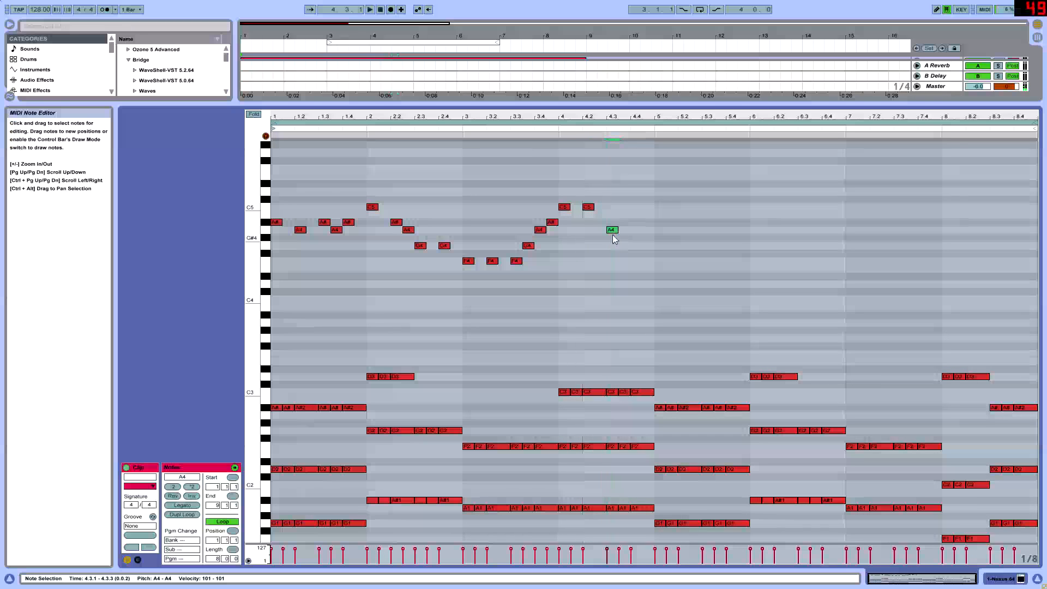
double_click(629, 224)
key("space")
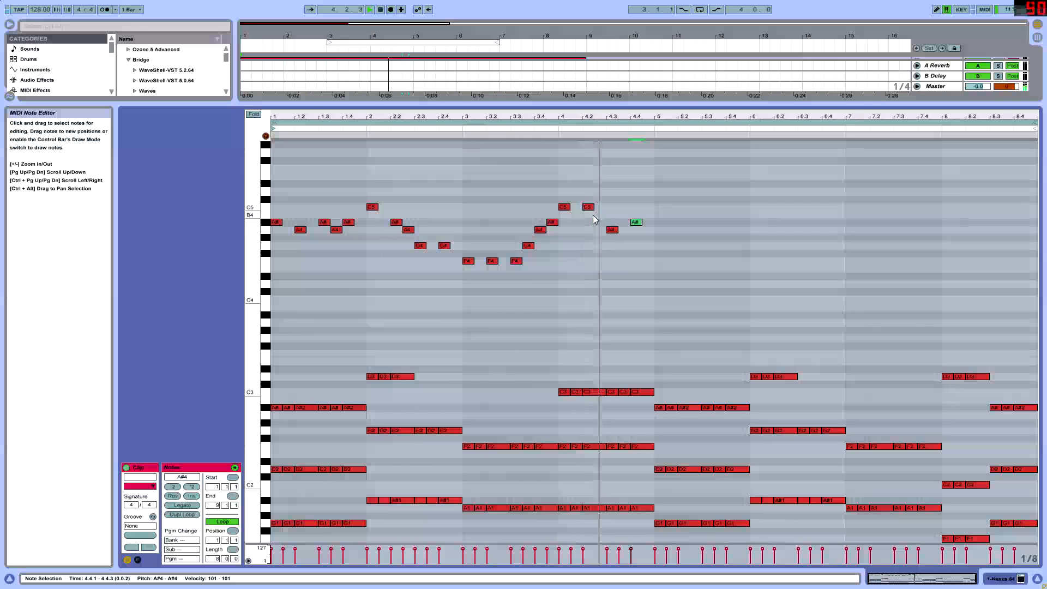
Step: Add A4 at 4.4.3 and A#4 on beats 1 and 2 of bar 5, checking with playback
double_click(646, 230)
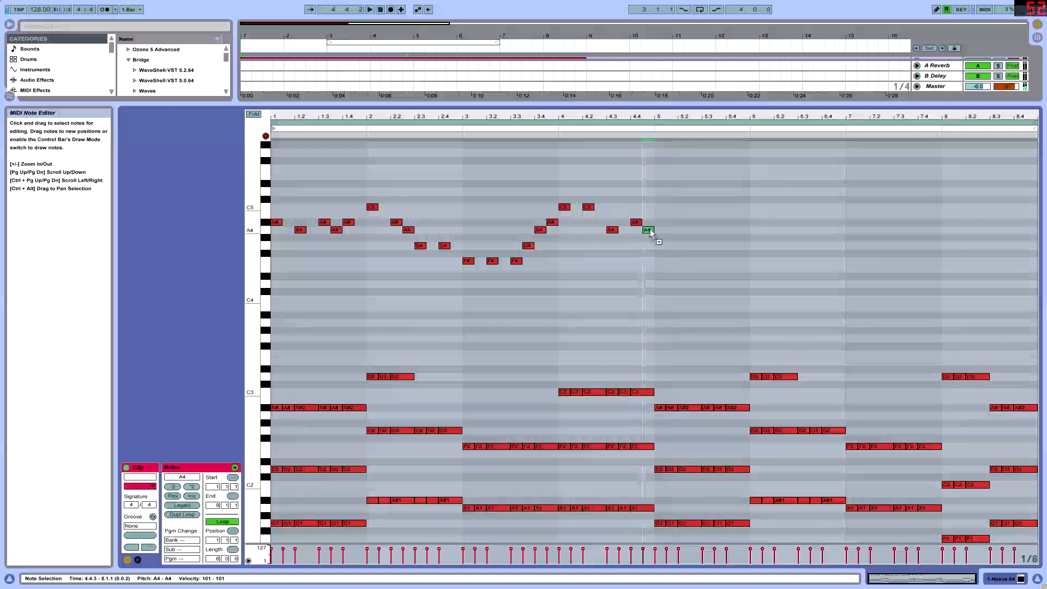
double_click(659, 222)
double_click(670, 222)
left_click_drag(677, 222, 681, 222, "ctrl")
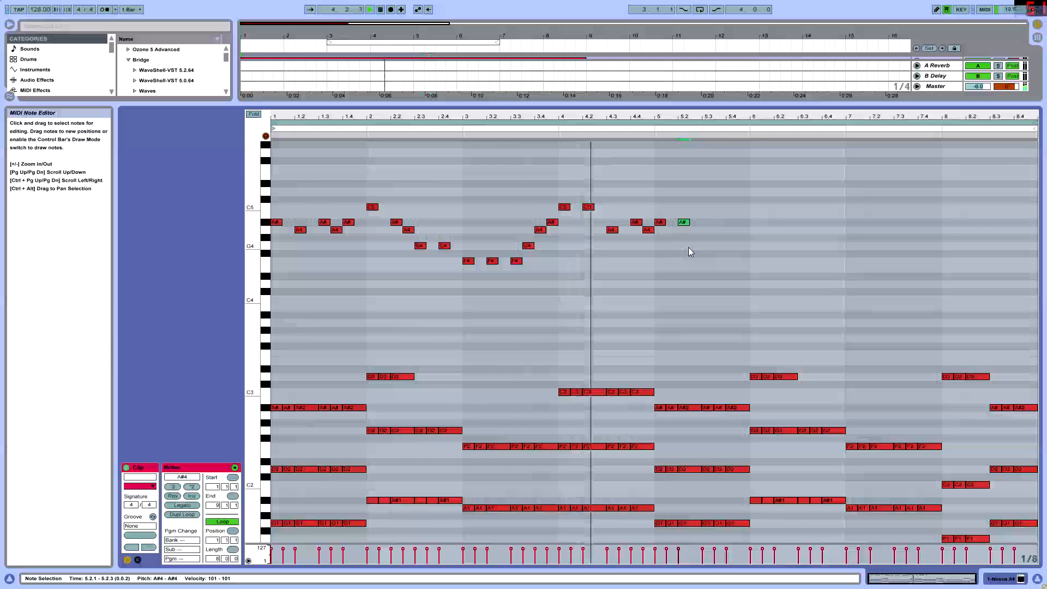
key("space")
Step: Add A#4 on beats 3 and 4 of bar 5 with a C5 between them at 5.3.3, and play back the melody
left_click_drag(685, 222, 724, 231, "ctrl")
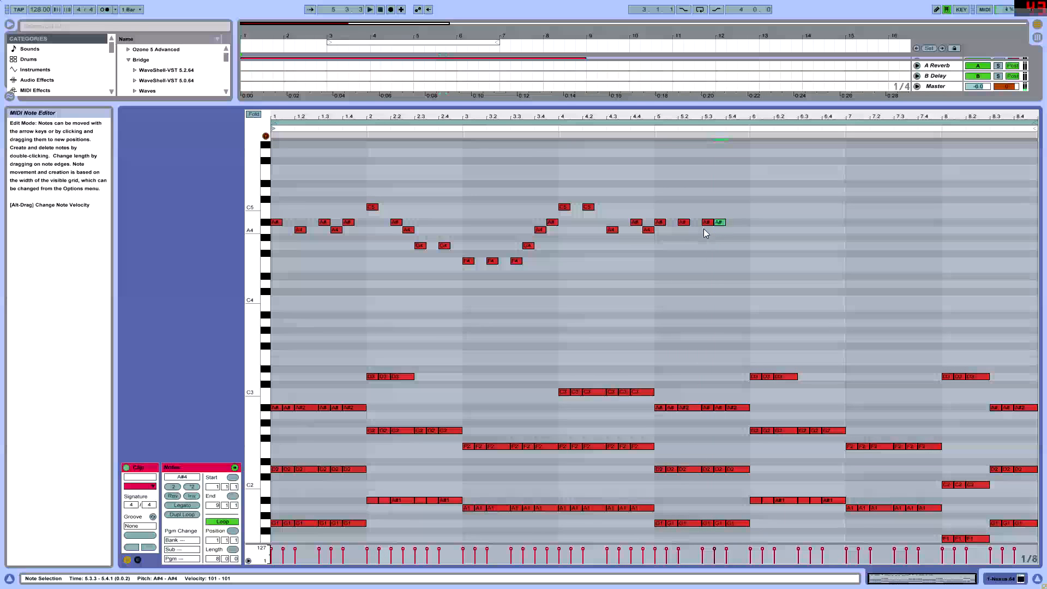
key("Up")
key("Up")
key("Up")
key("Up")
left_click_drag(710, 222, 731, 227, "ctrl")
key("space")
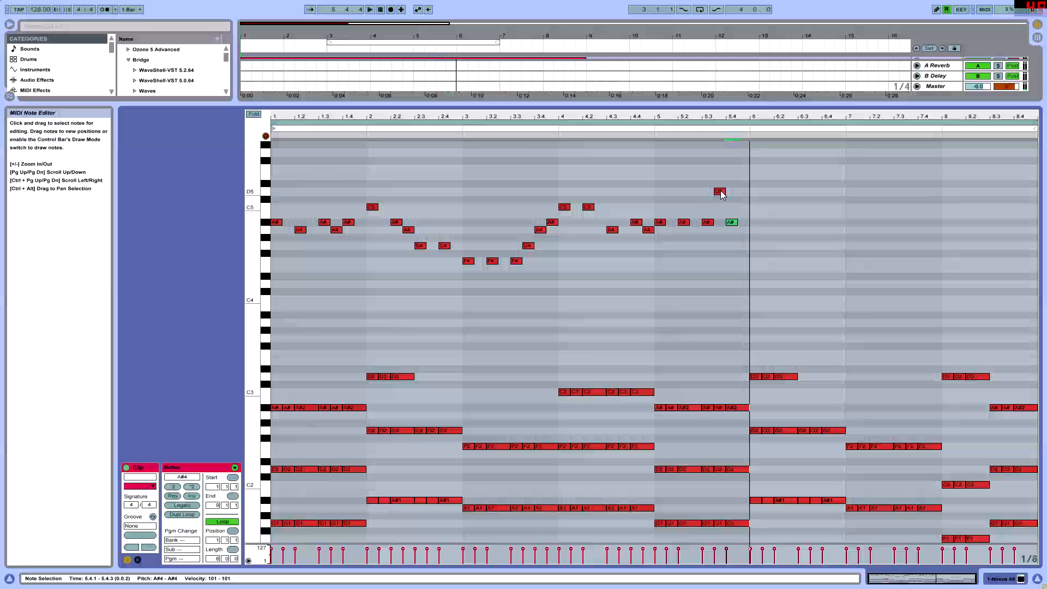
left_click_drag(723, 196, 708, 212)
key("space")
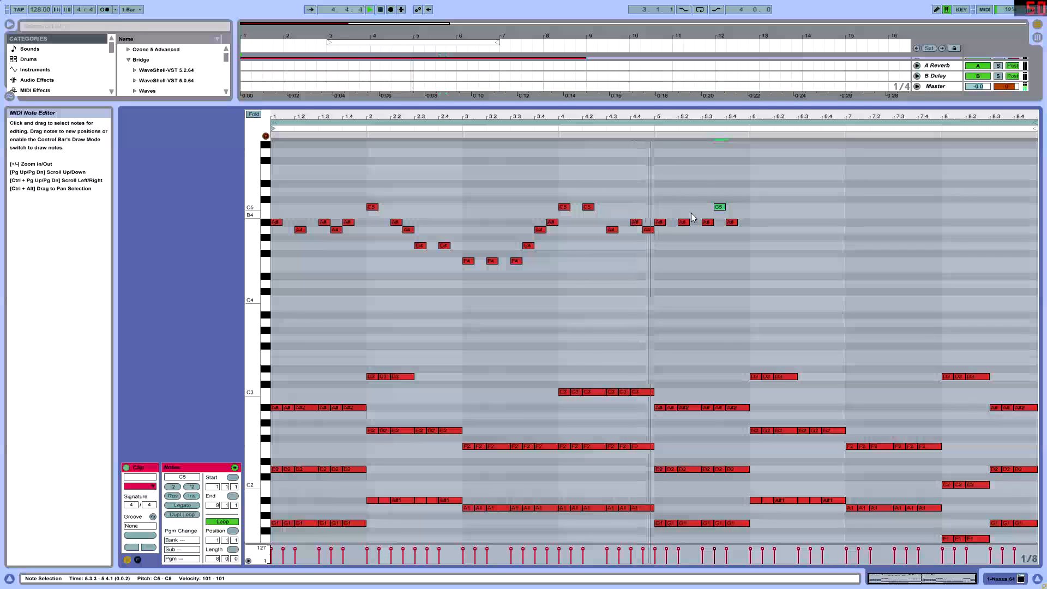
Step: Add A4 at 5.4.3 and 6.1, A#4 at 6.2, and a C5, A#4, A4, G4 descent from 6.3 to 7.1
left_click(733, 224)
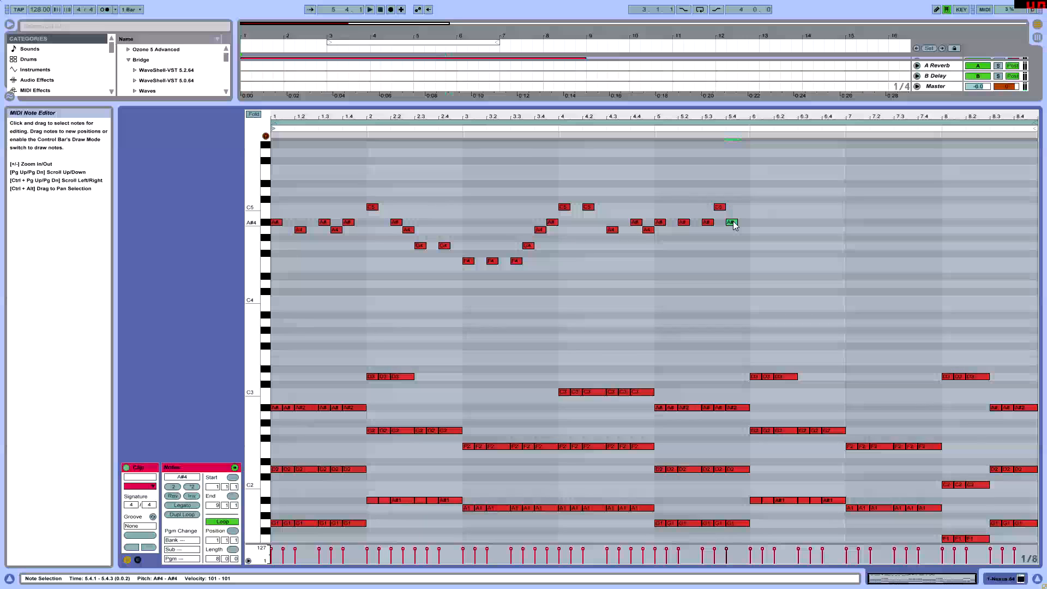
double_click(741, 231)
double_click(760, 206)
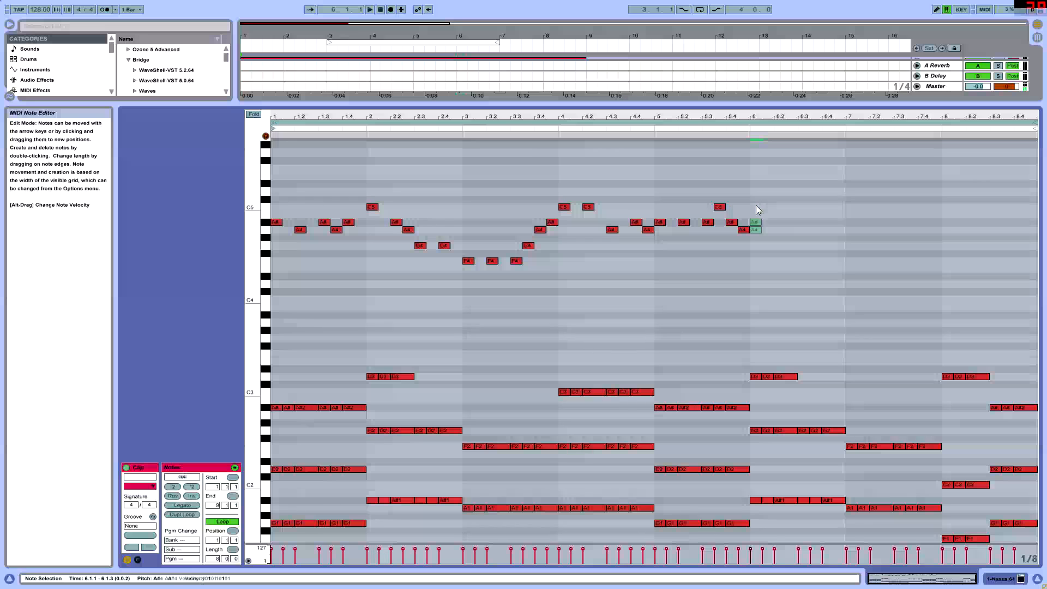
left_click_drag(782, 223, 853, 247, "ctrl")
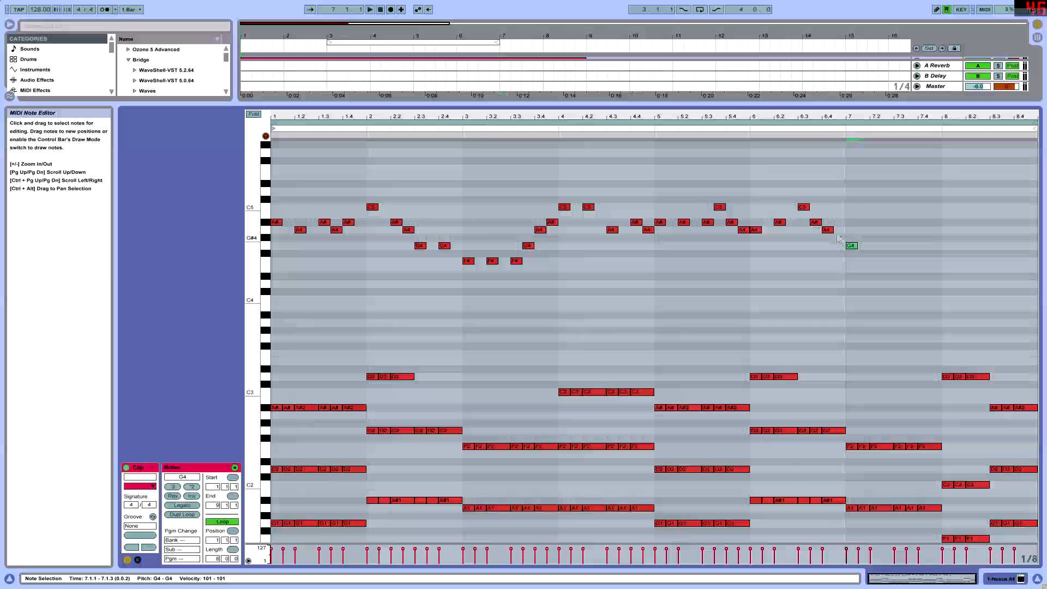
Step: Play back the melody and replace the descent, making bar 6 continue with A4 on beat 2, A#4 on beat 3 and G4 on beat 4
left_click(779, 222)
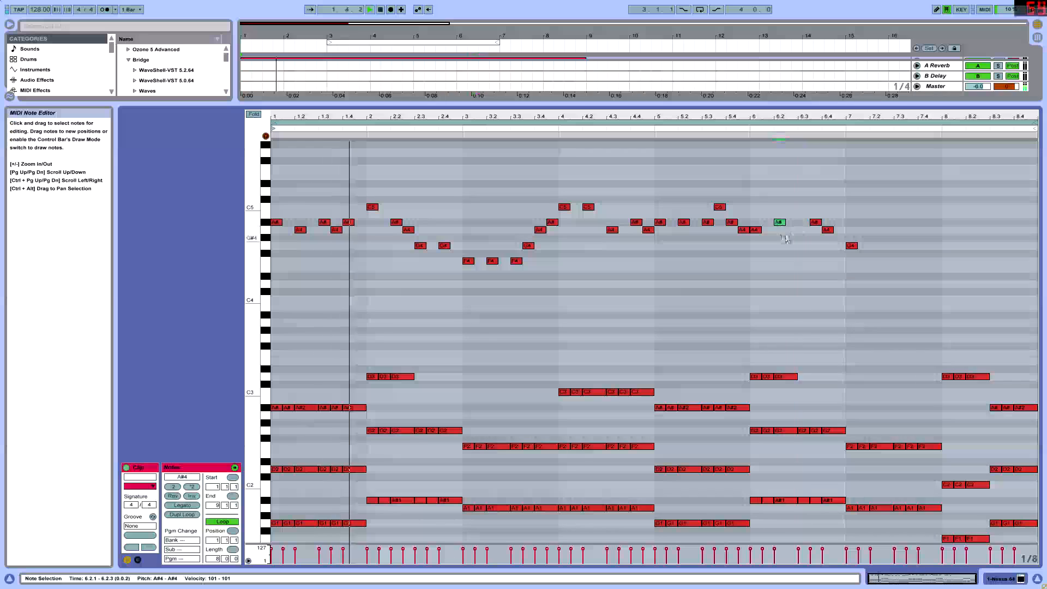
left_click_drag(816, 222, 887, 224)
double_click(831, 229)
key("Delete")
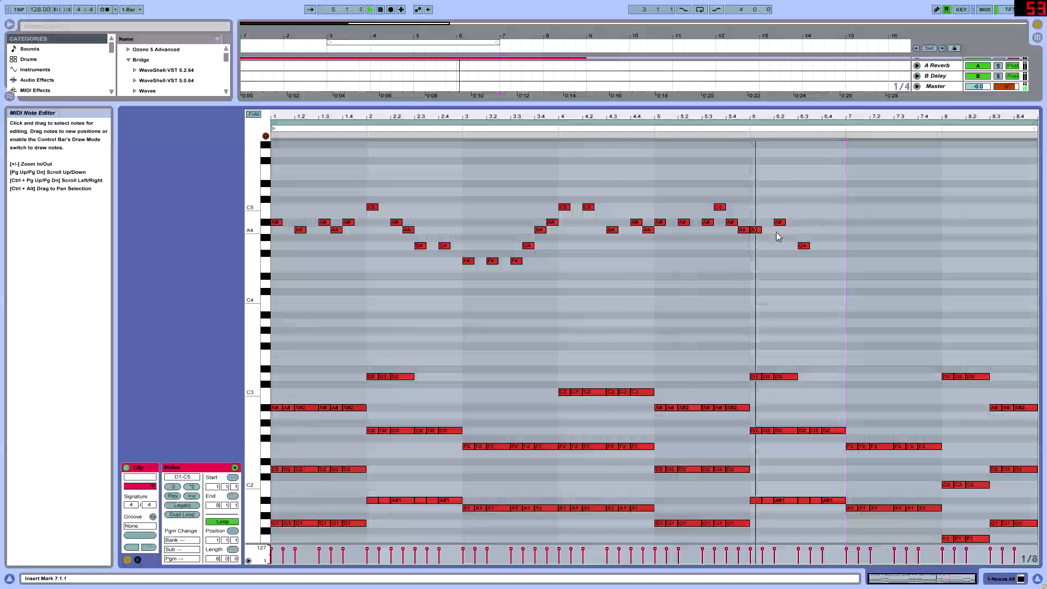
left_click_drag(776, 224, 778, 231)
left_click(807, 247)
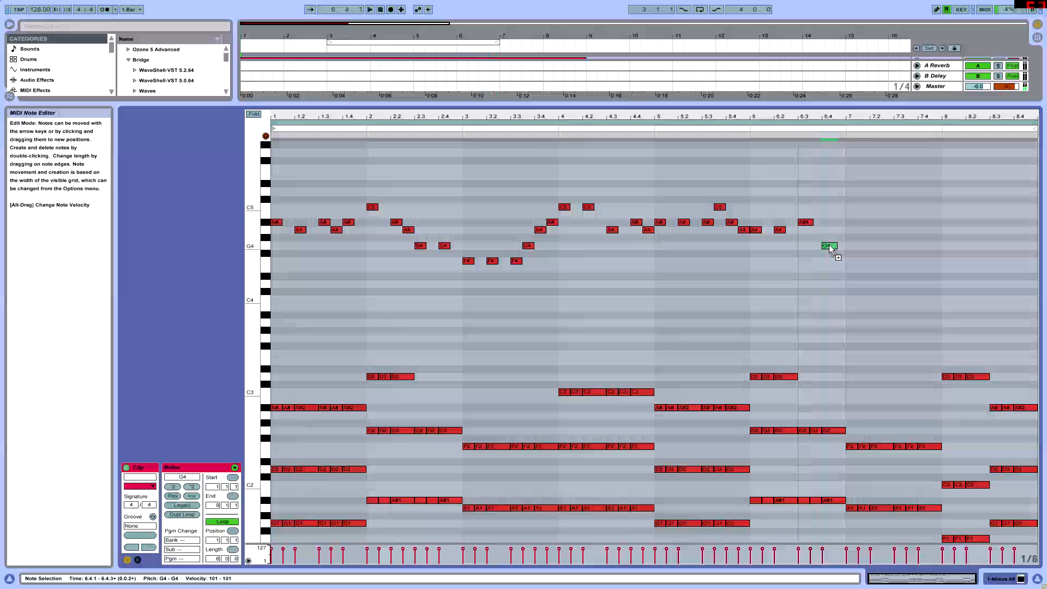
Step: Add F4 on beats 1 and 3 and A4 on beats 2 and 4 of bar 7, and play back the melody
double_click(876, 229)
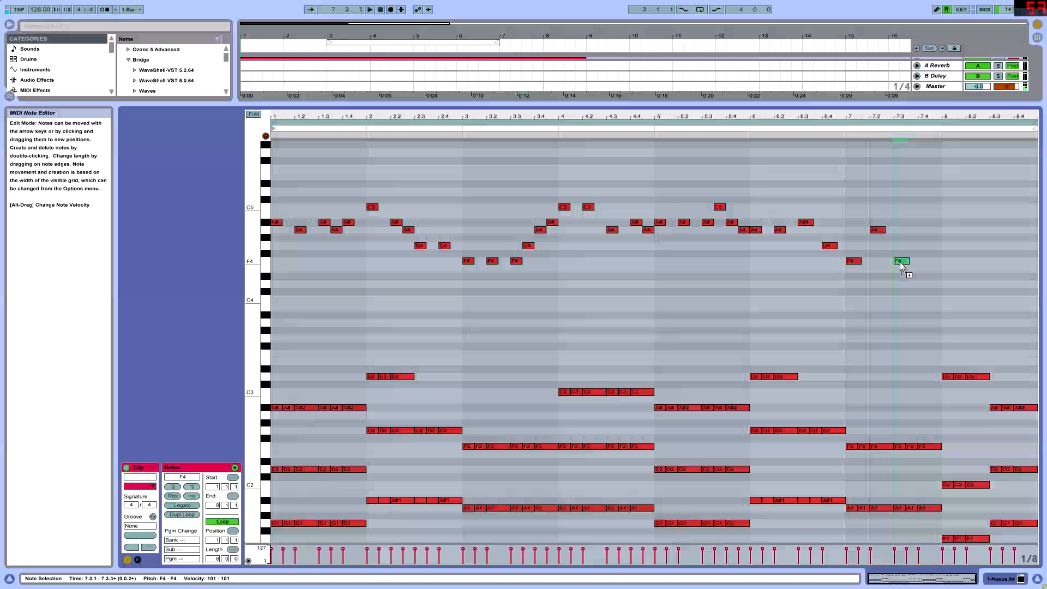
double_click(925, 229)
key("space")
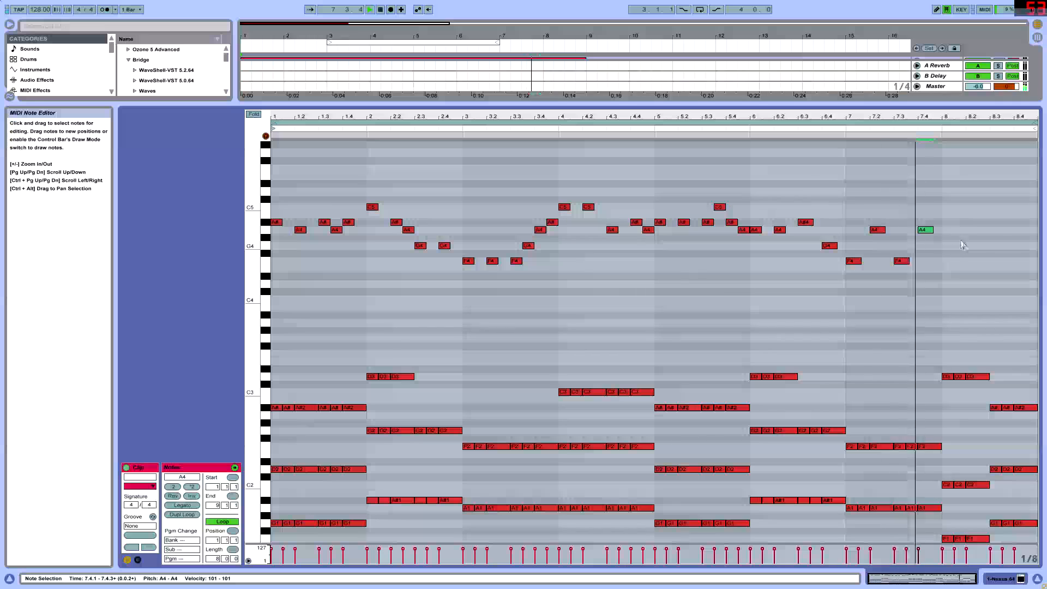
key("space")
Step: Add D5 on beats 1 and 2 of bar 8, C5 on beat 3 and A#4 on beat 4, and listen to the melody
left_click_drag(930, 229, 976, 195, "ctrl")
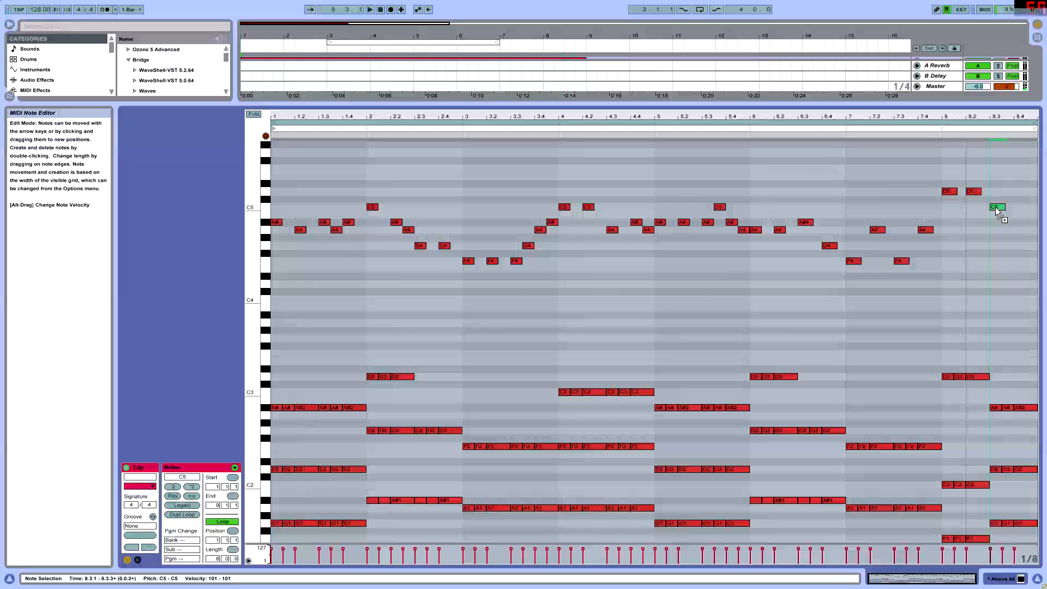
mouse_move(996, 207)
left_mouse_down()
mouse_move(1016, 221)
mouse_move(997, 208)
left_mouse_up()
key("space")
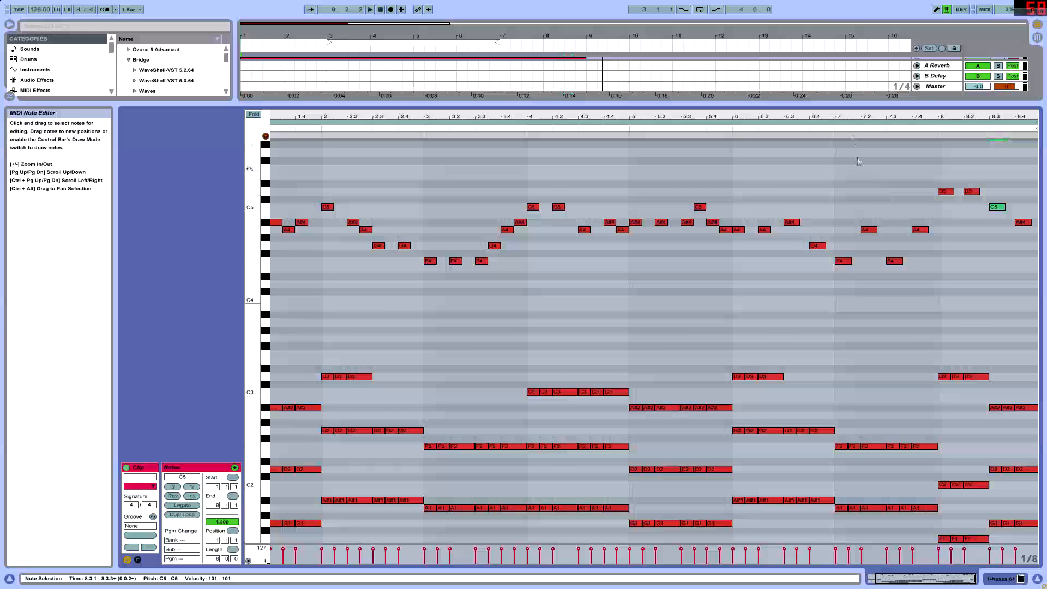
left_click_drag(857, 118, 857, 108)
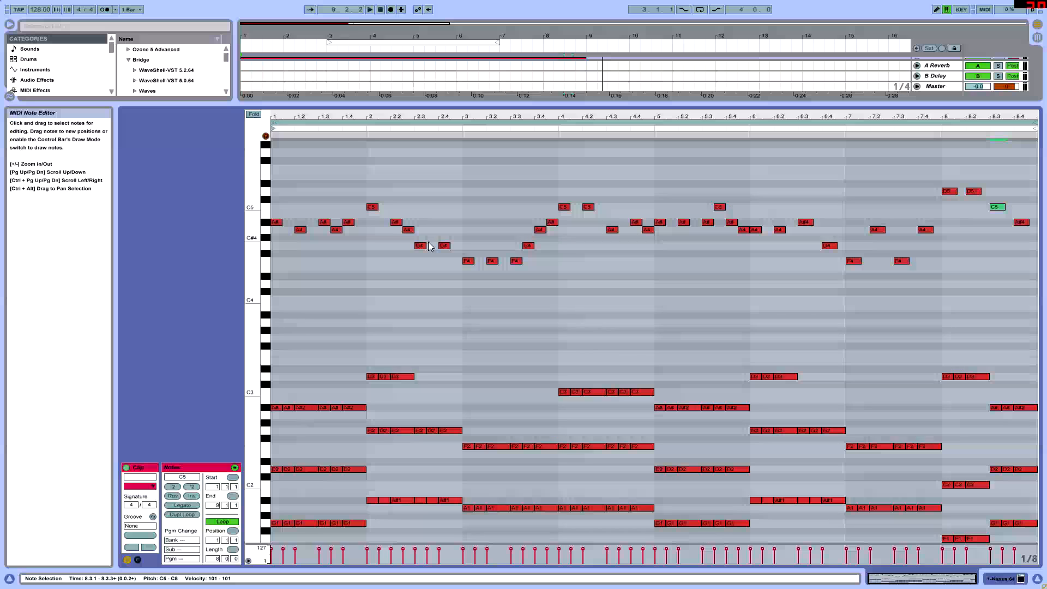
scroll(388, 261, "up", 3)
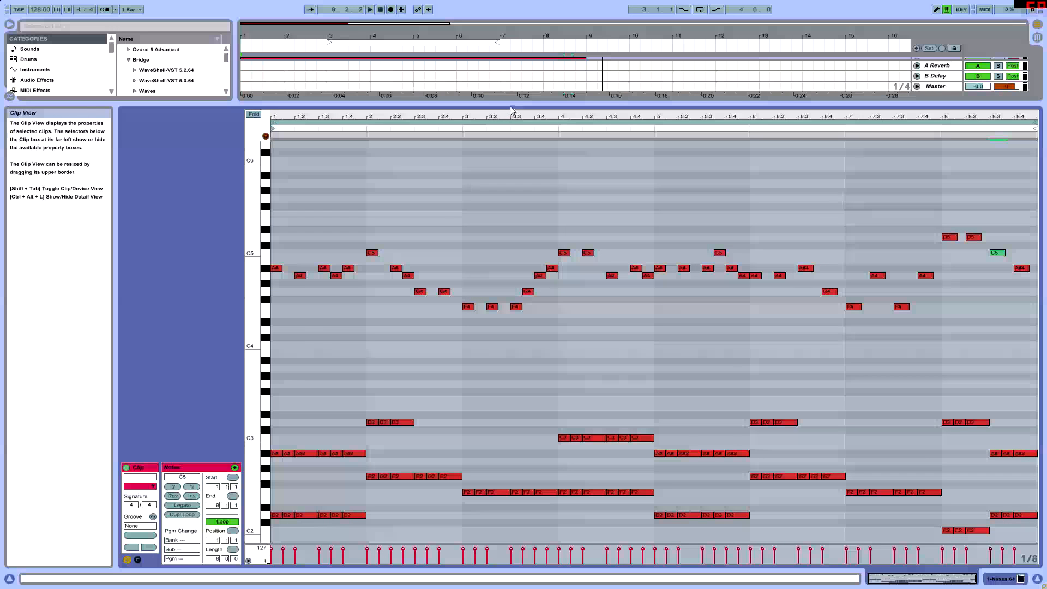
Step: Add a second Nexus.64 instrument track below the first one and unfold it in the arrangement
left_click_drag(536, 109, 536, 244)
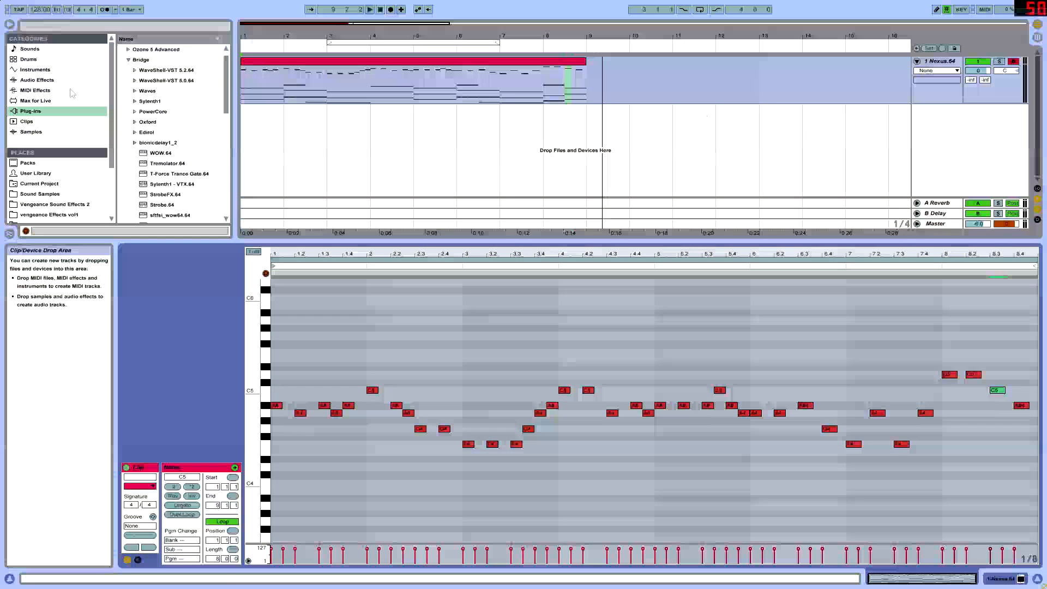
left_click_drag(227, 104, 228, 136)
left_click_drag(166, 180, 870, 177)
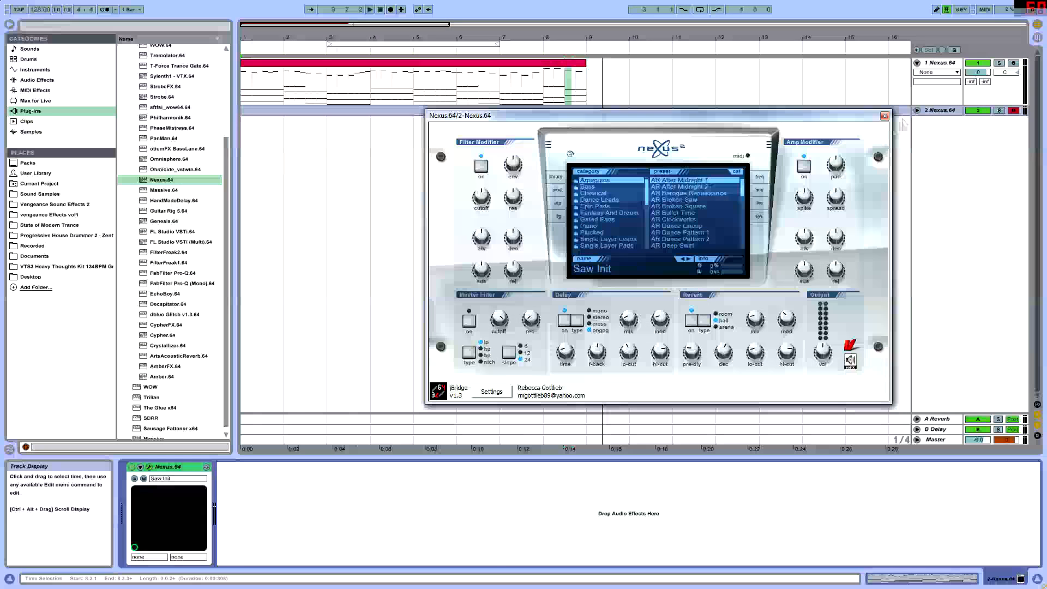
left_click(885, 116)
left_click(917, 111)
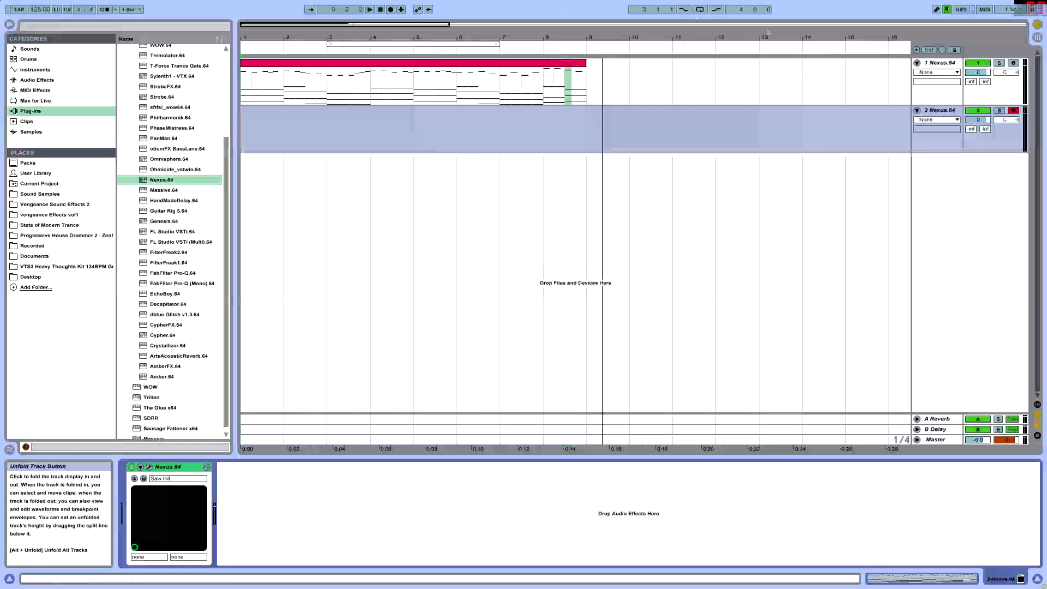
Step: Copy the first track's clip onto the second Nexus track and delete all chord and bass notes below its melody
left_click(323, 63)
left_click_drag(315, 64, 309, 110, "ctrl")
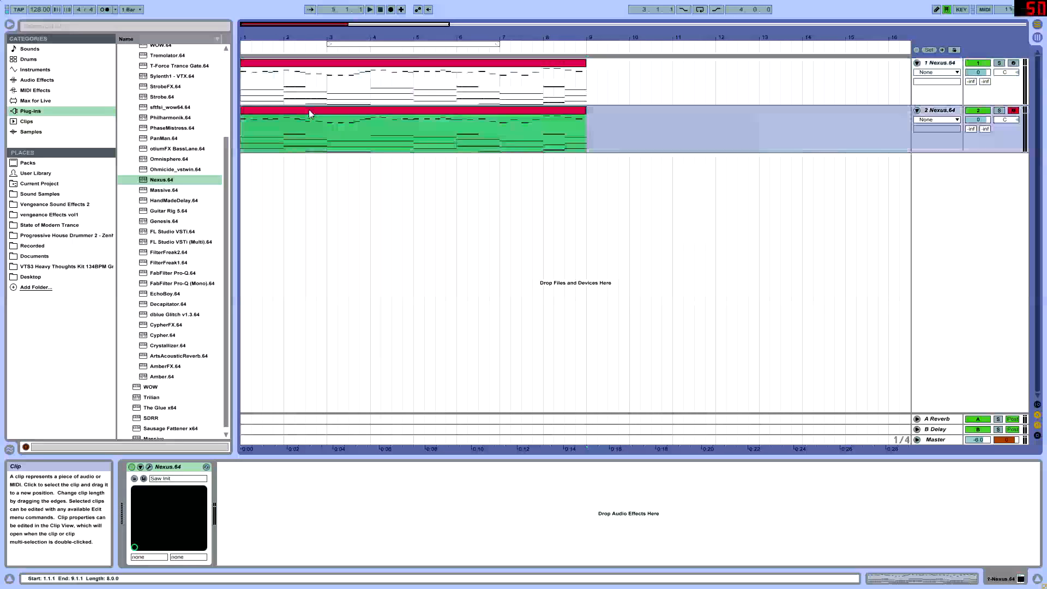
double_click(310, 112)
scroll(396, 209, "down", 1)
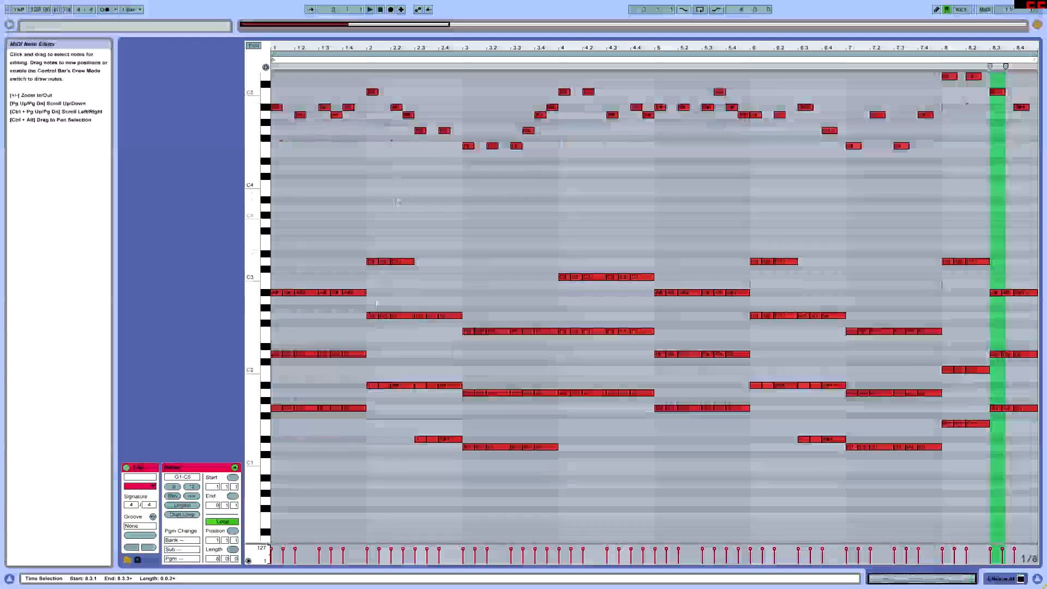
left_click_drag(290, 464, 1037, 189)
key("Delete")
scroll(704, 302, "up", 7)
key("space")
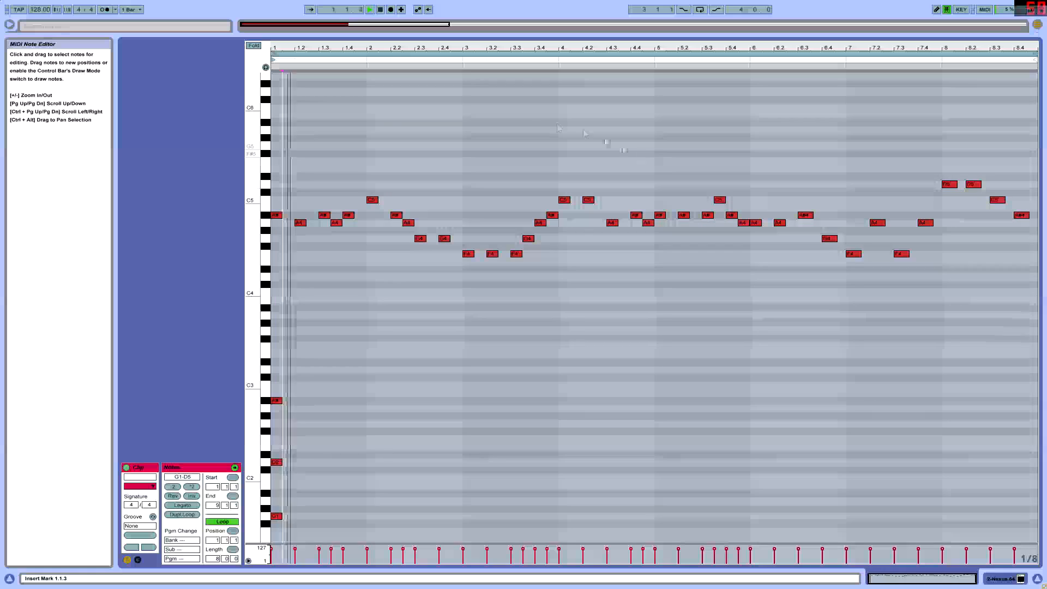
left_click_drag(303, 362, 271, 540)
key("Delete")
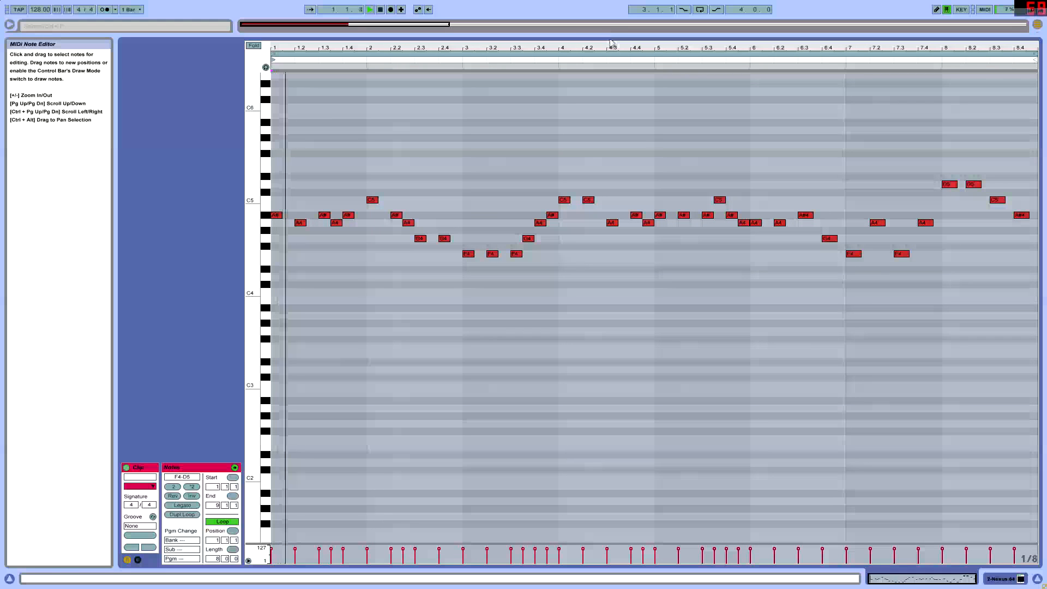
left_click_drag(611, 40, 632, 540)
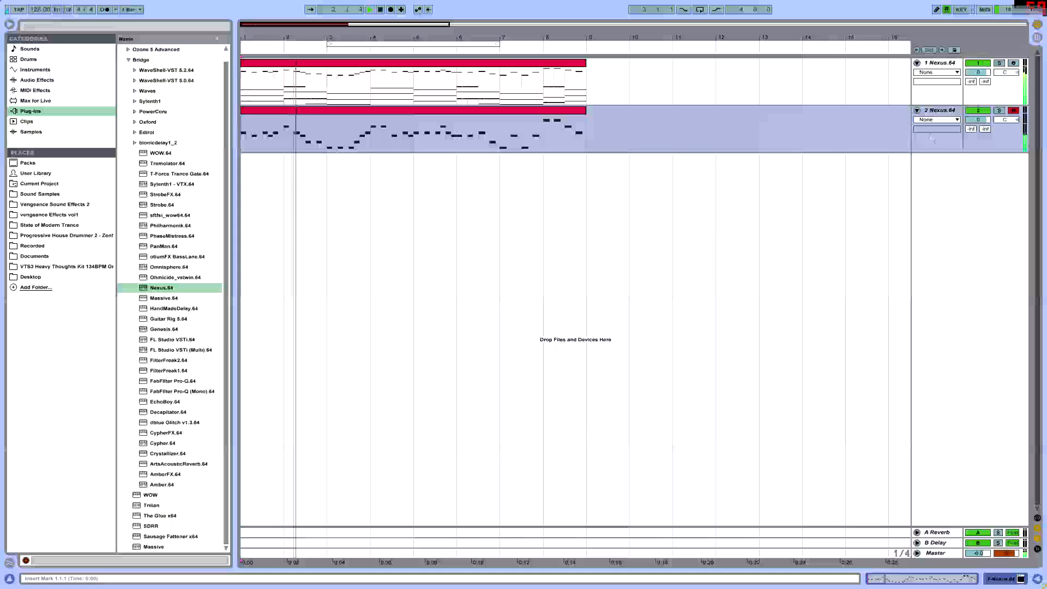
Step: Audition Dance Leads presets in the second track's Nexus, including LD A Simple Saw, and load LD Come with me 1
double_click(939, 110)
left_click(149, 467)
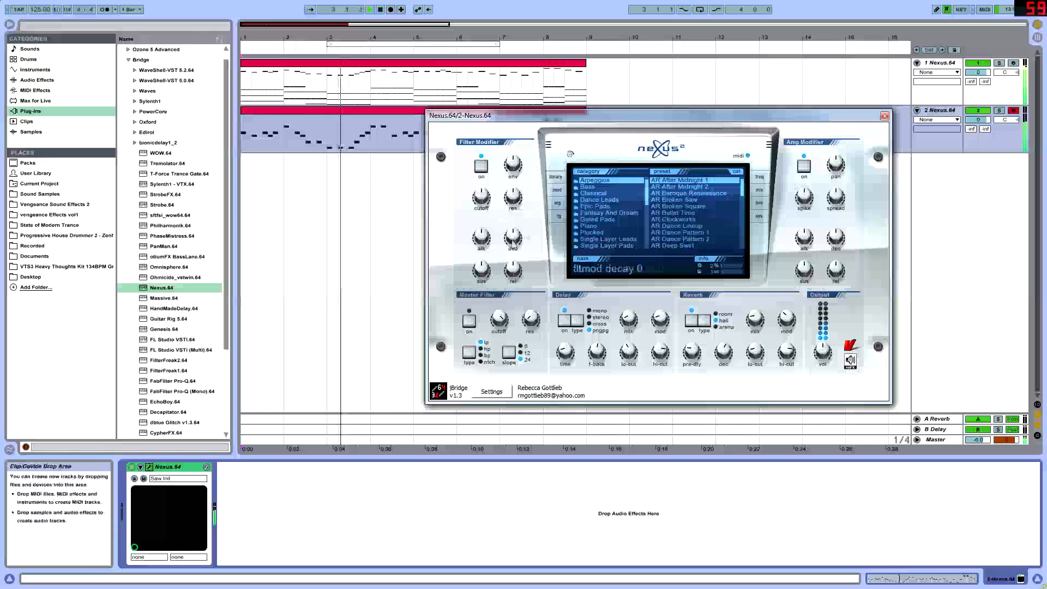
scroll(602, 199, "down", 2)
key("space")
left_click(601, 187)
left_click(686, 200)
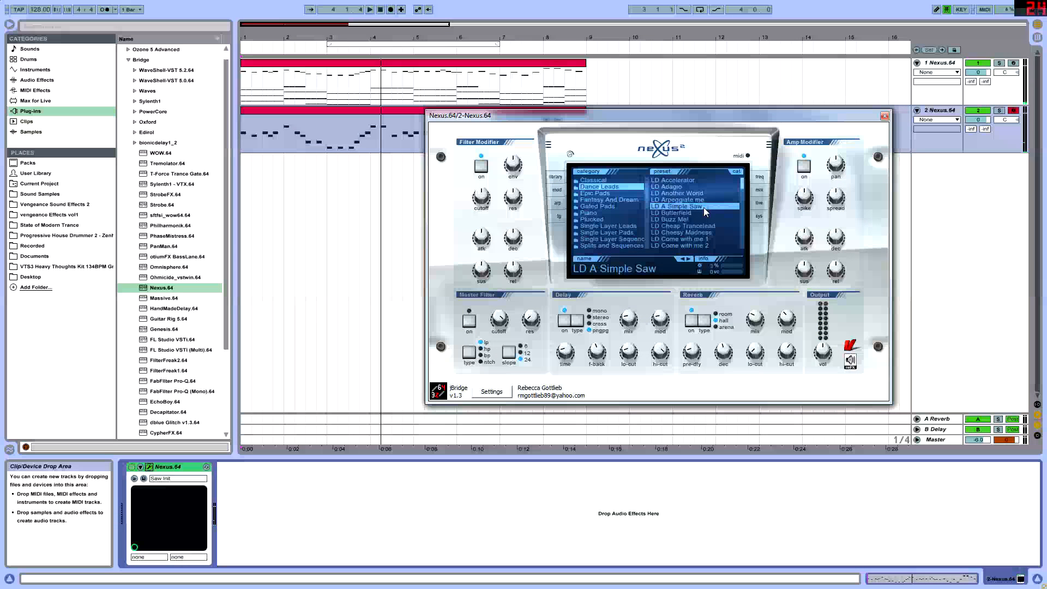
key("space")
left_click(691, 220)
left_click(693, 234)
left_click(692, 239)
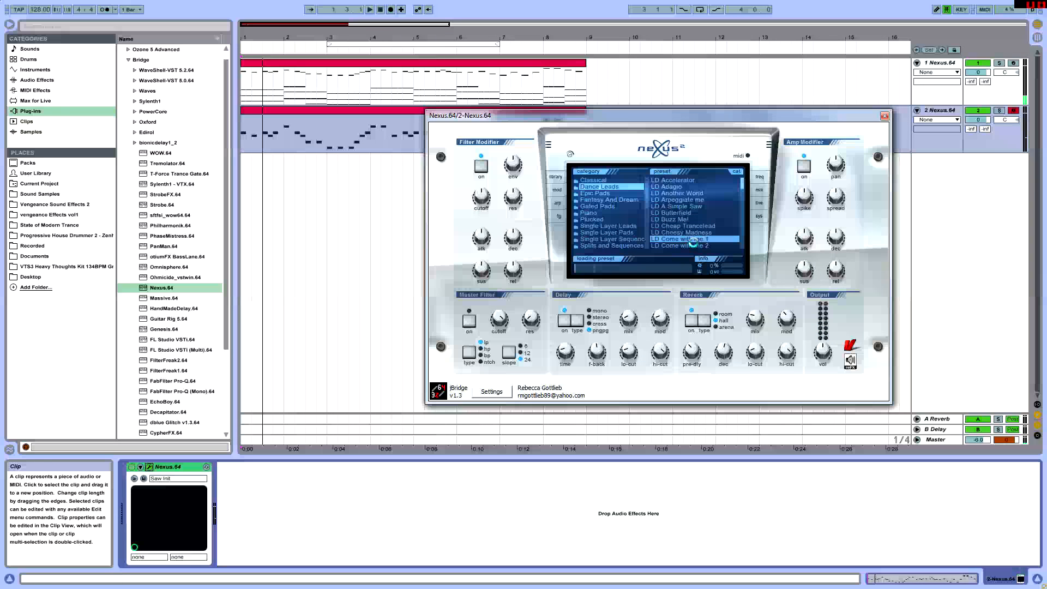
left_click(884, 116)
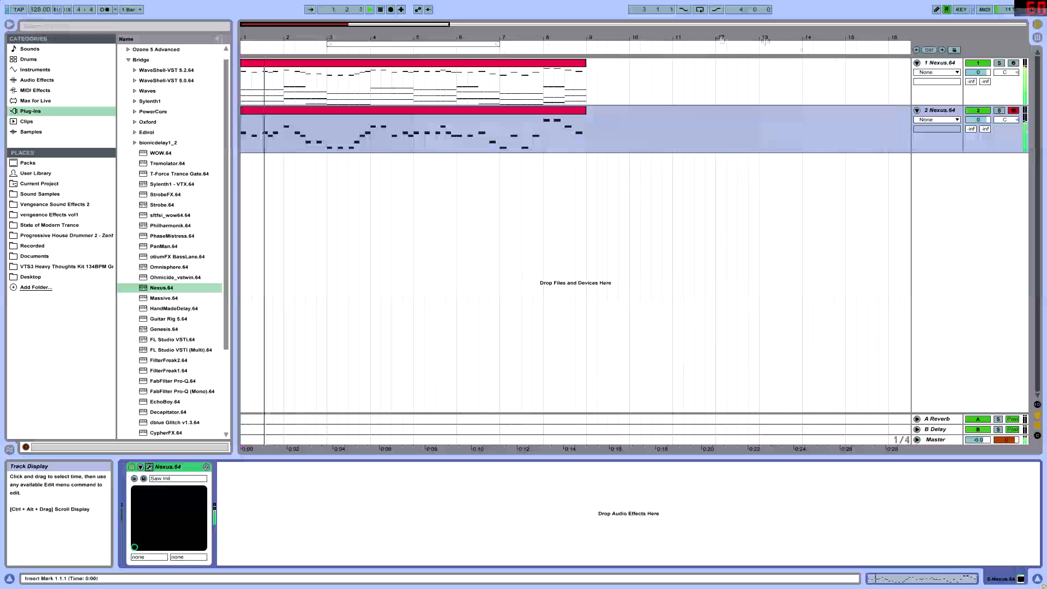
Step: Transpose all melody notes in the second track's clip down one octave
left_click(321, 110)
left_click_drag(462, 456, 463, 182)
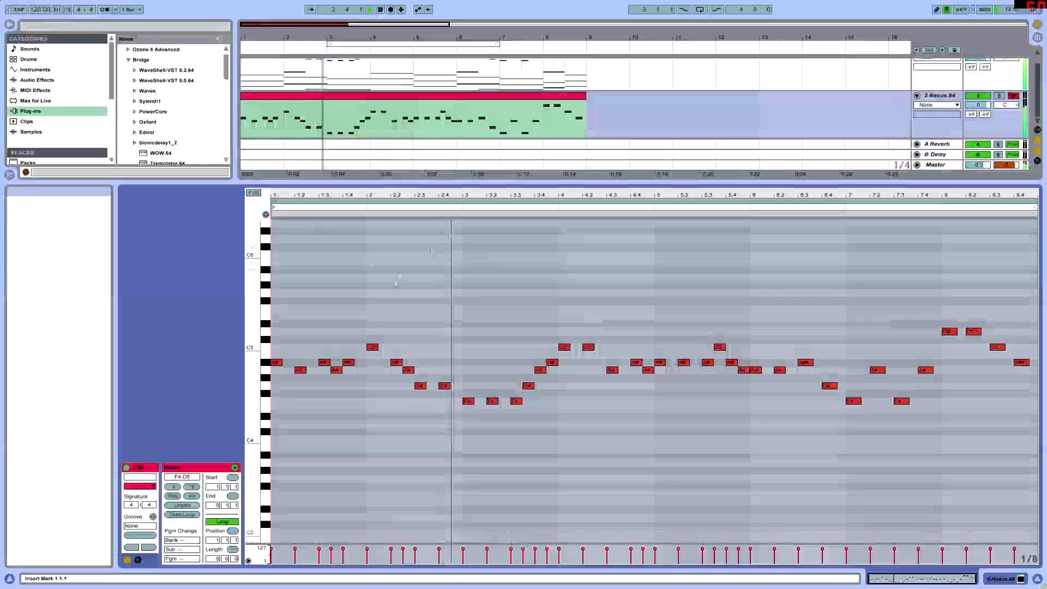
key("space")
key("shift+Down")
key("space")
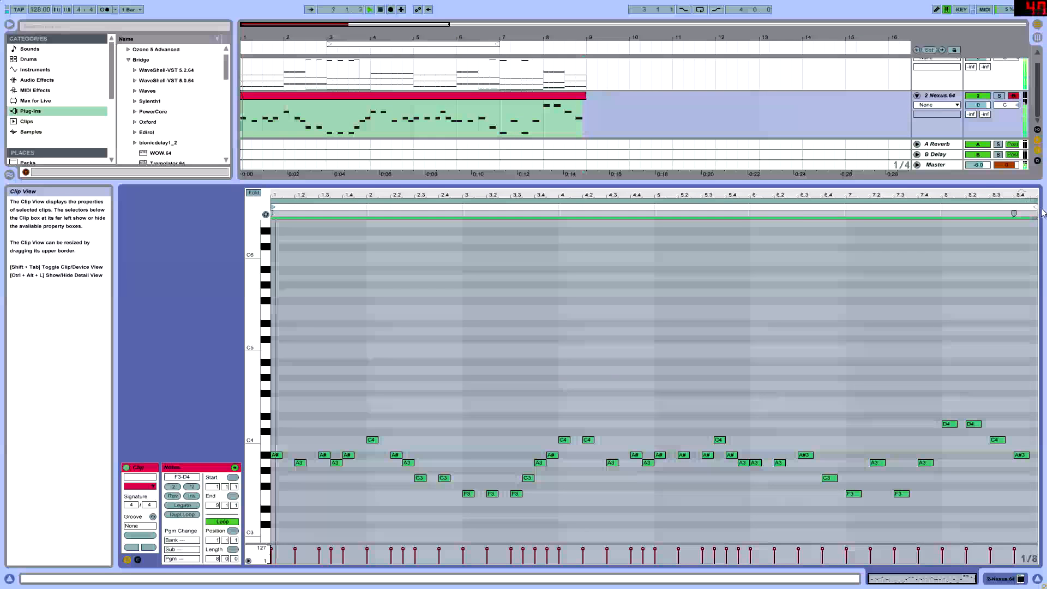
left_click_drag(500, 183, 499, 586)
Step: Set the first track's volume to -4.0 dB and the master volume to about -1.9 dB in the mixer
key("Tab")
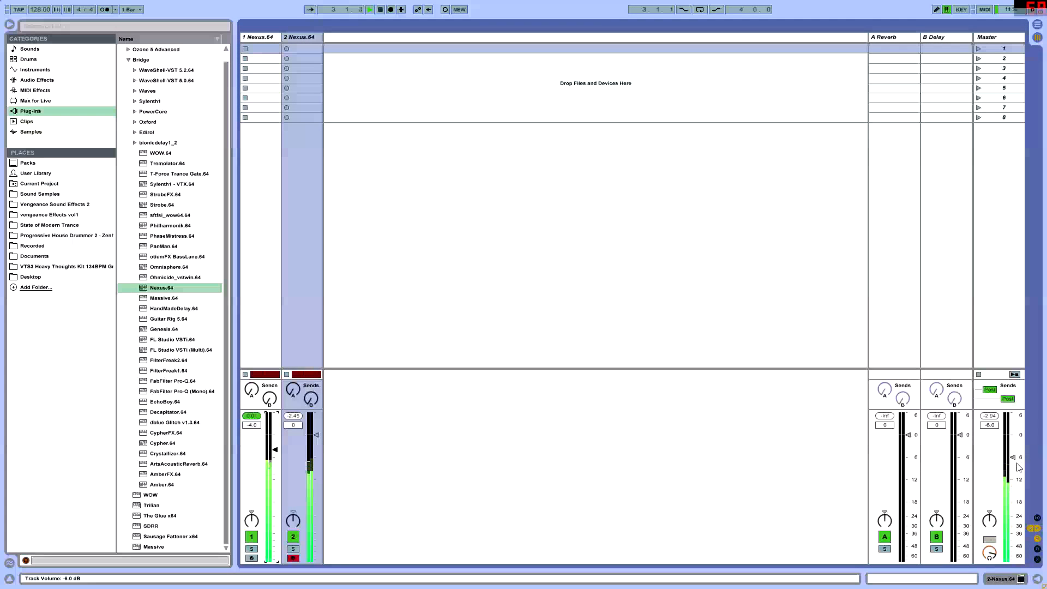
left_click_drag(1011, 442, 1012, 446)
key("Tab")
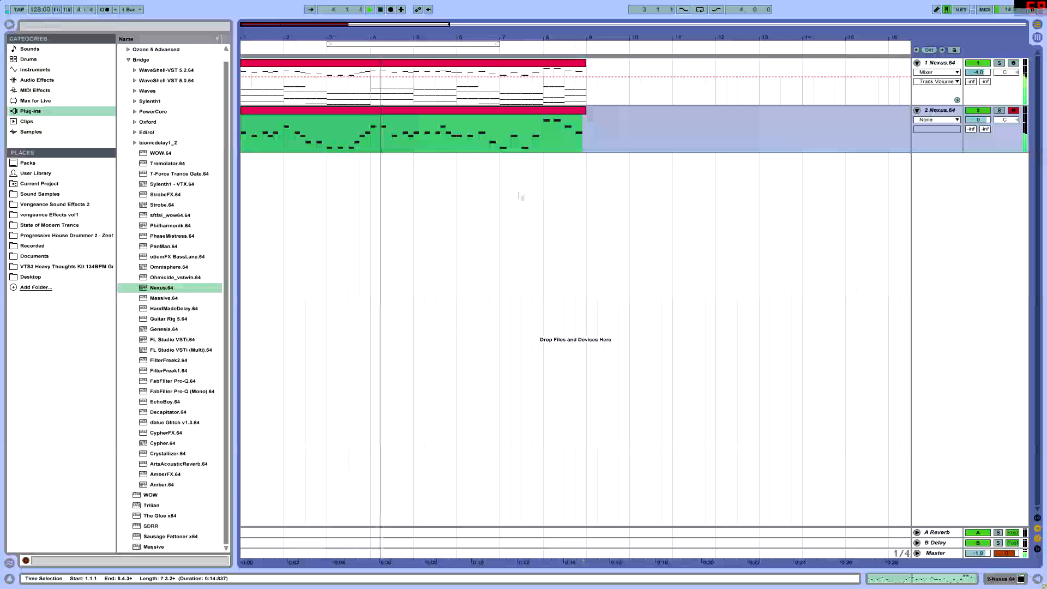
Step: Delete the melody notes from the first track's clip, keeping only its chord and bass notes
double_click(414, 63)
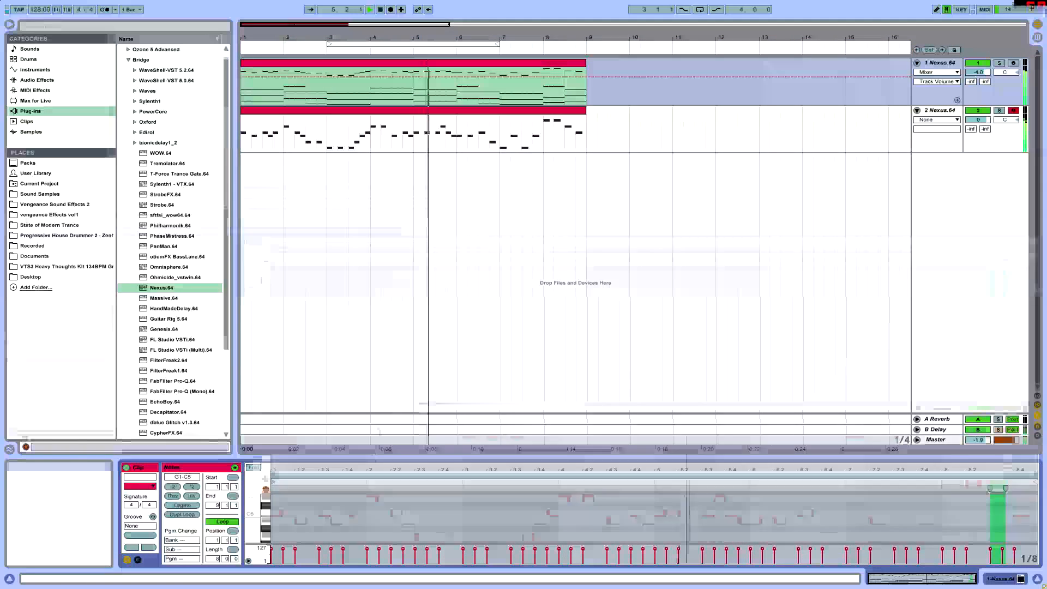
left_click_drag(414, 457, 414, 143)
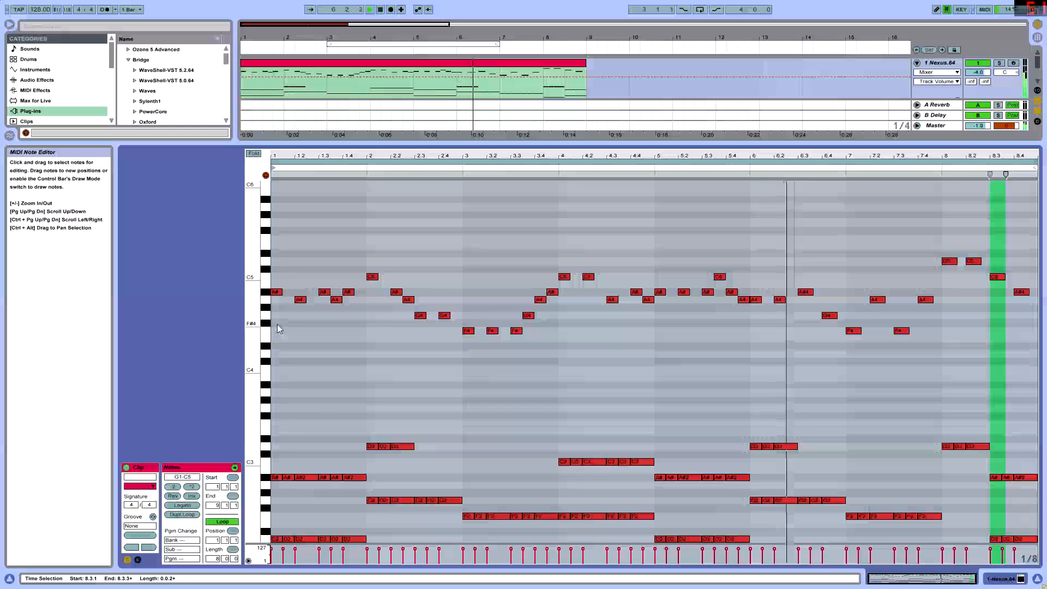
key("space")
left_click_drag(277, 321, 1036, 241)
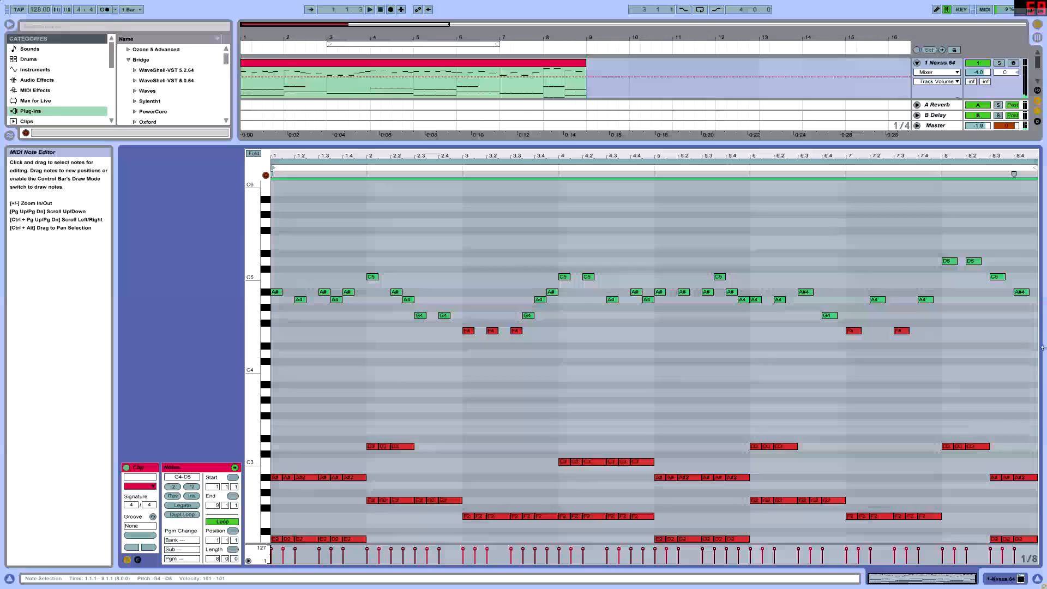
left_click_drag(1036, 357, 381, 240)
left_click_drag(1013, 364, 271, 188)
key("Delete")
left_click_drag(824, 333, 1025, 235)
key("Delete")
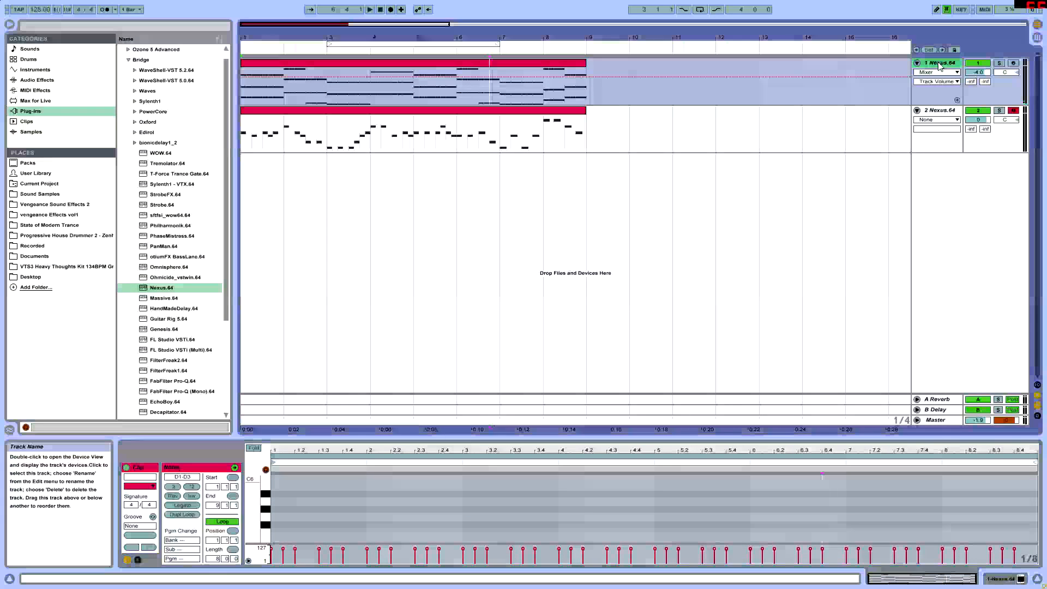
Step: Play back both tracks and examine the melody notes in the second track's clip
double_click(939, 67)
key("space")
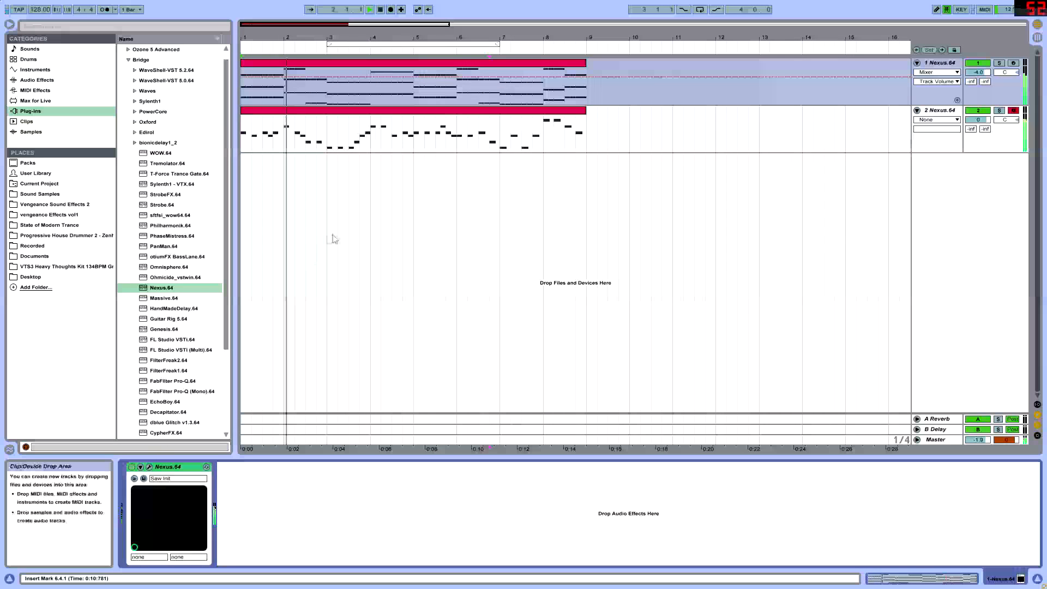
double_click(351, 121)
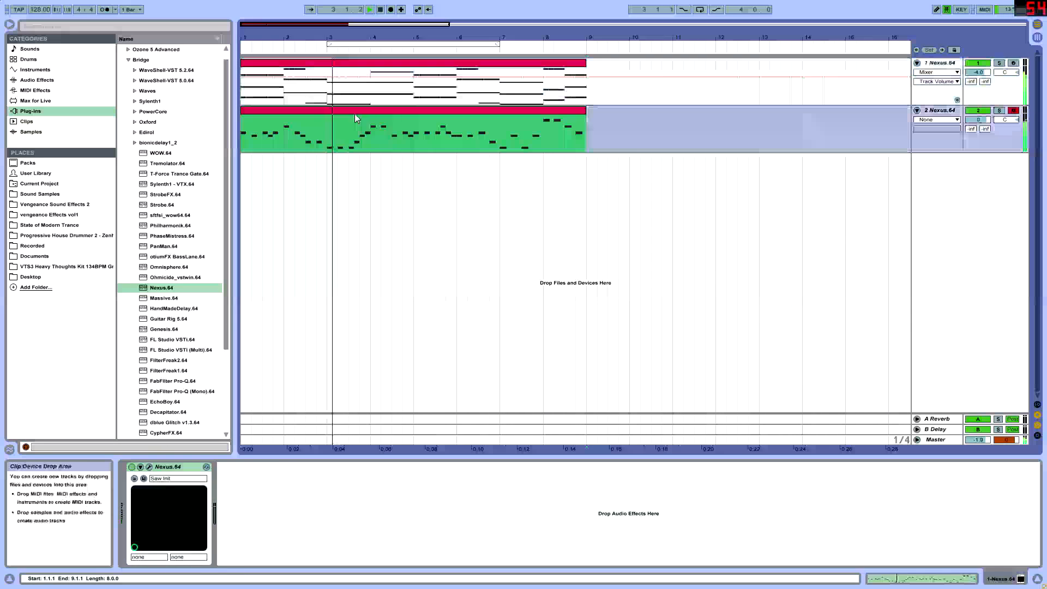
left_click_drag(443, 456, 443, 199)
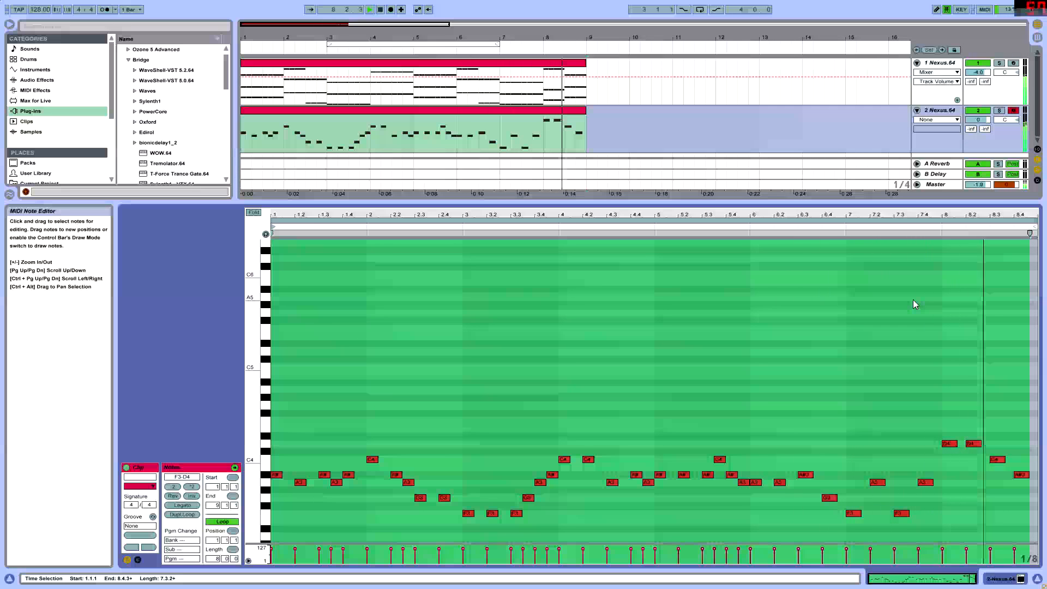
key("space")
left_click(834, 382)
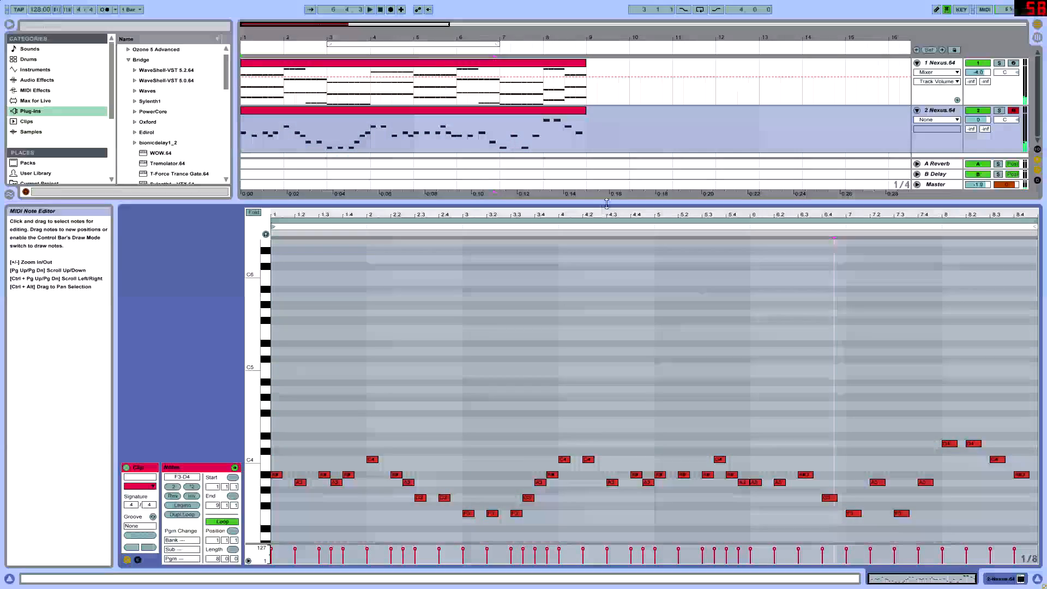
left_click_drag(606, 204, 611, 47)
scroll(729, 367, "up", 2)
left_click_drag(677, 47, 676, 187)
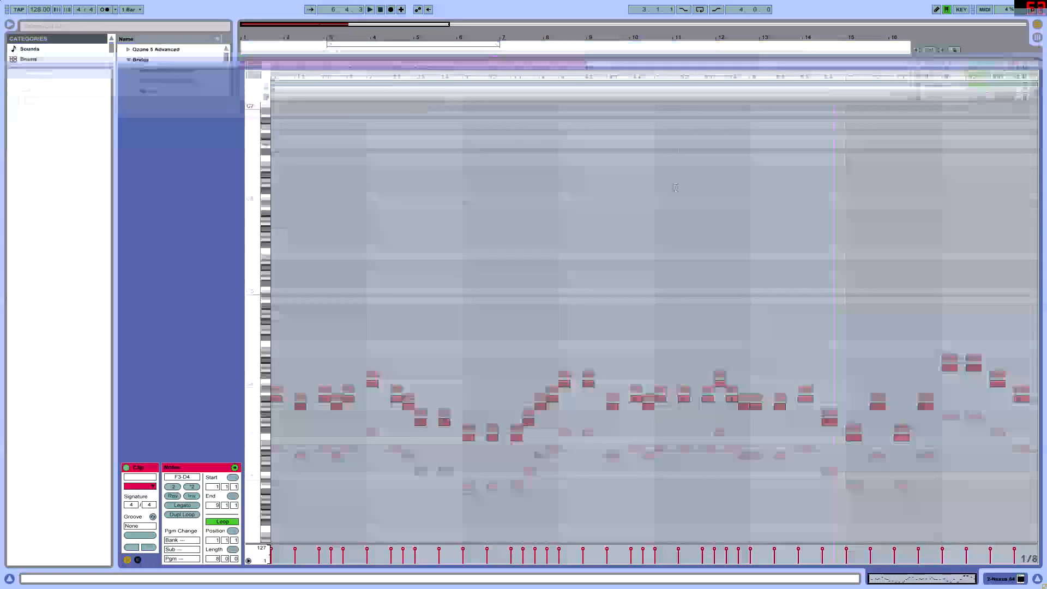
scroll(709, 289, "down", 4)
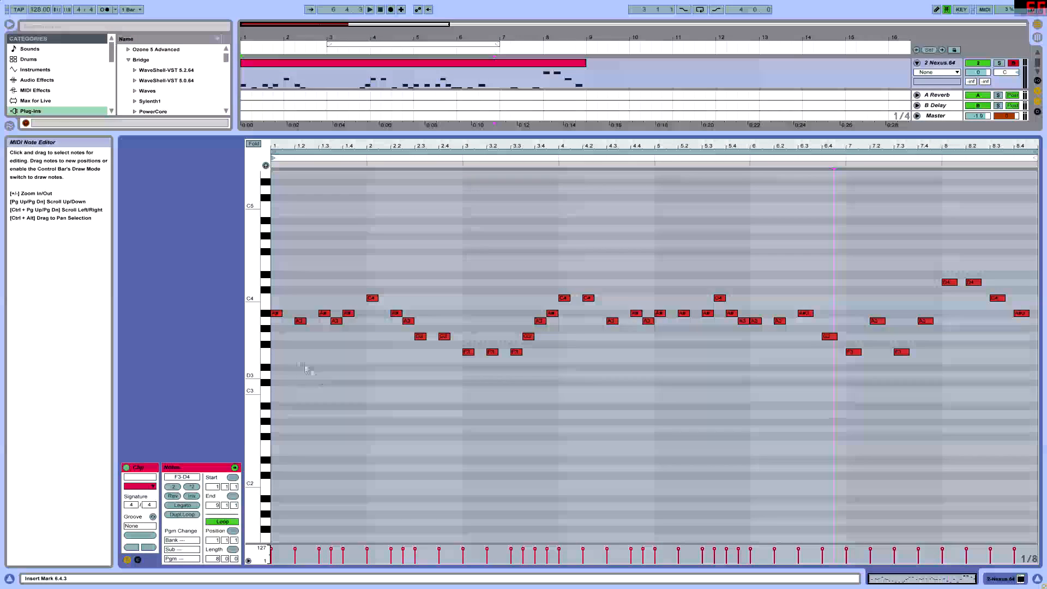
key("space")
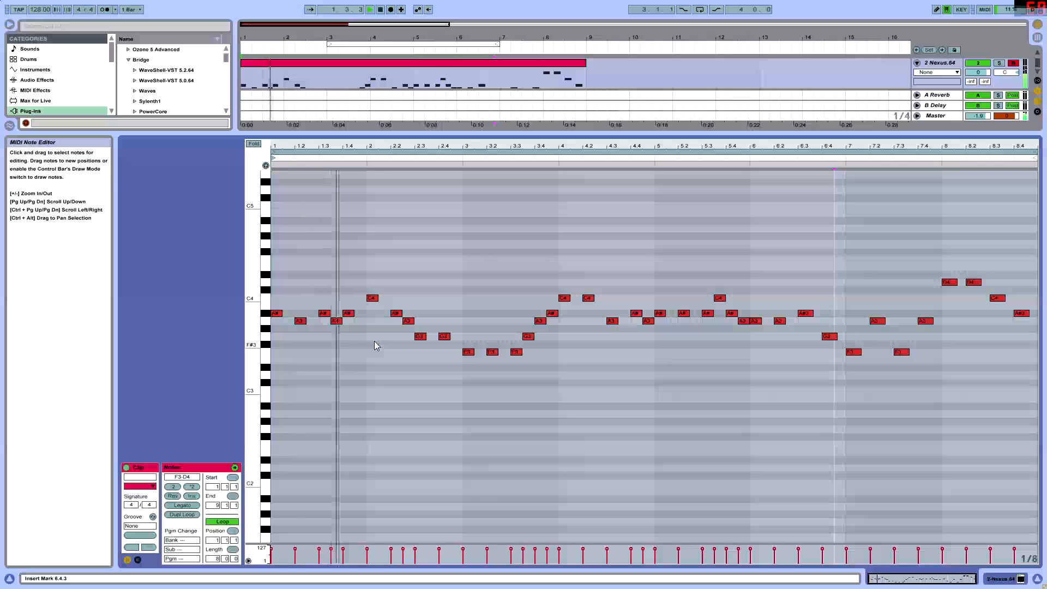
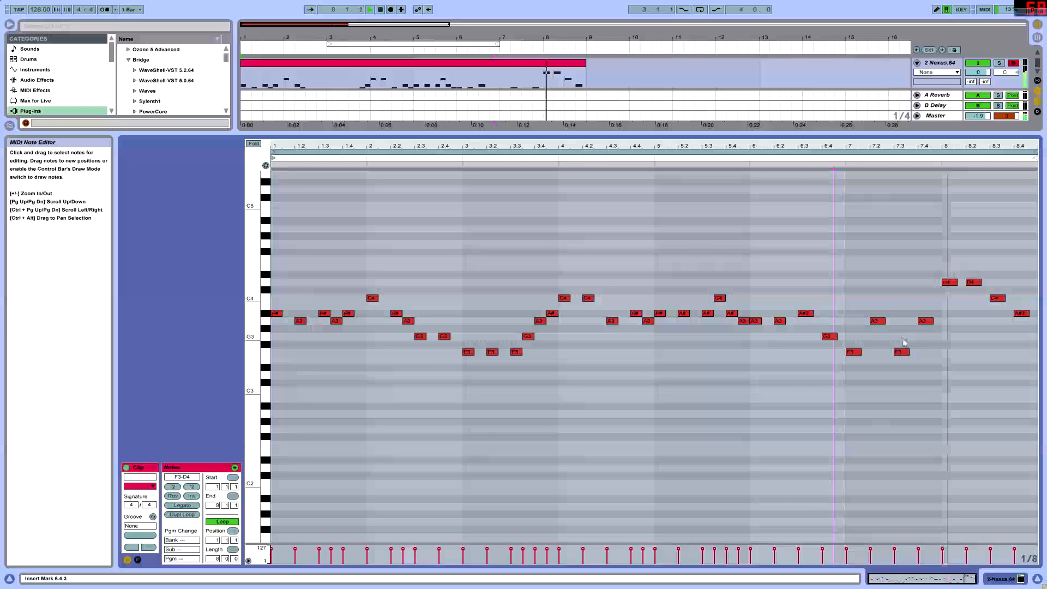
Step: Try shortening the C4 note at 8.3 in the second track's melody, and undo the edit
left_click(997, 298)
key("space")
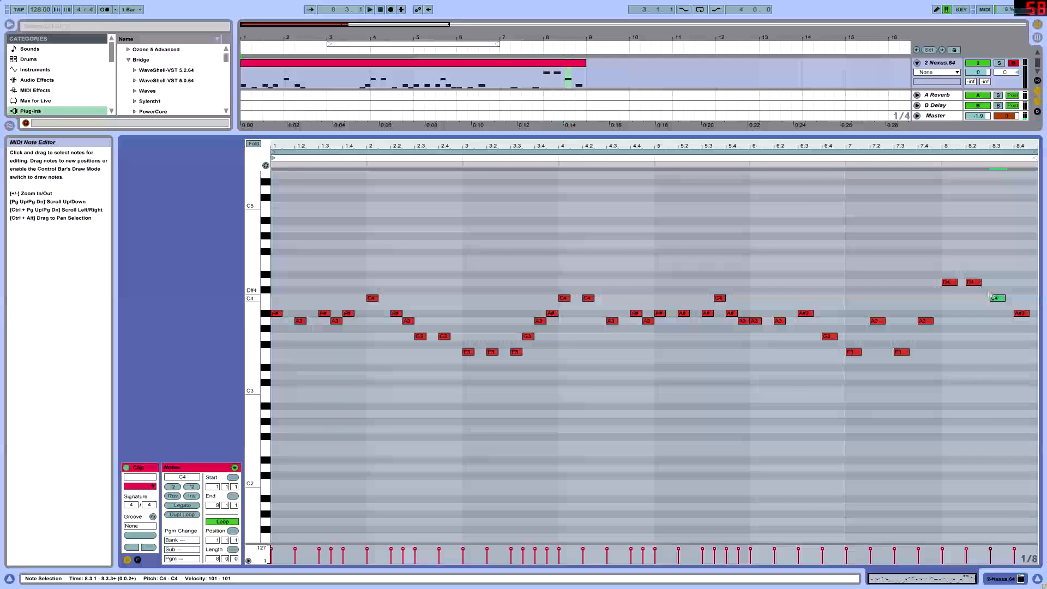
left_click_drag(997, 300, 996, 301)
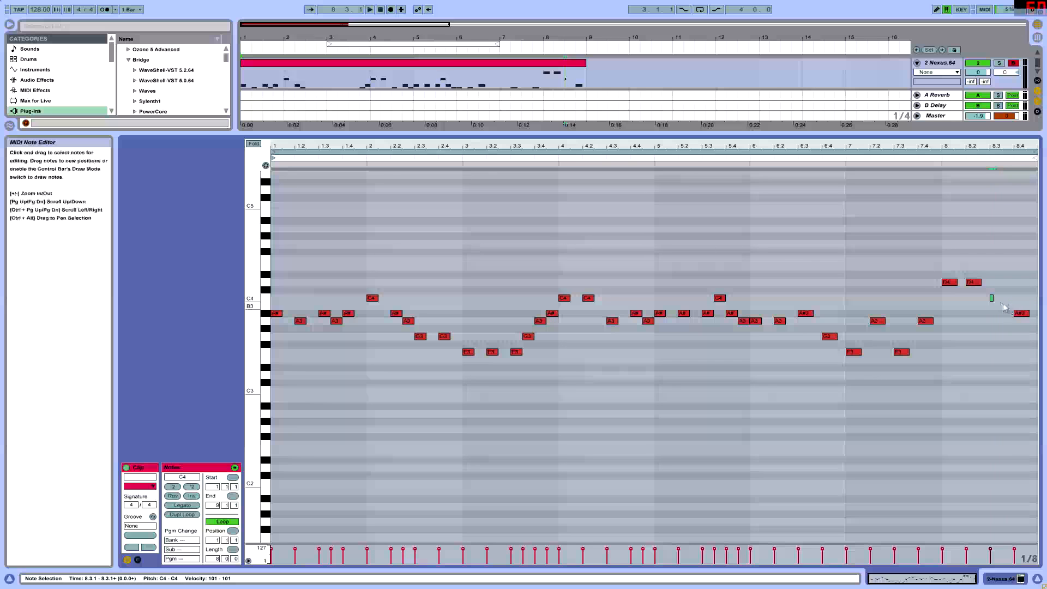
key("ctrl+z")
Step: Load the Dance Leads preset LD Dirty Might 1 in the second track's Nexus while the arrangement plays
key("space")
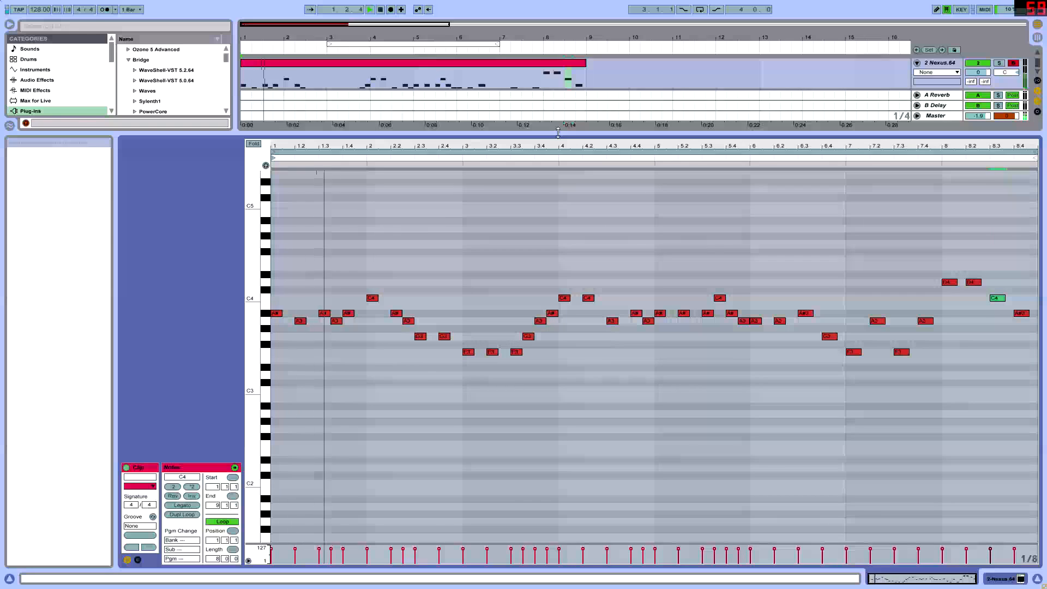
left_click_drag(567, 133, 575, 491)
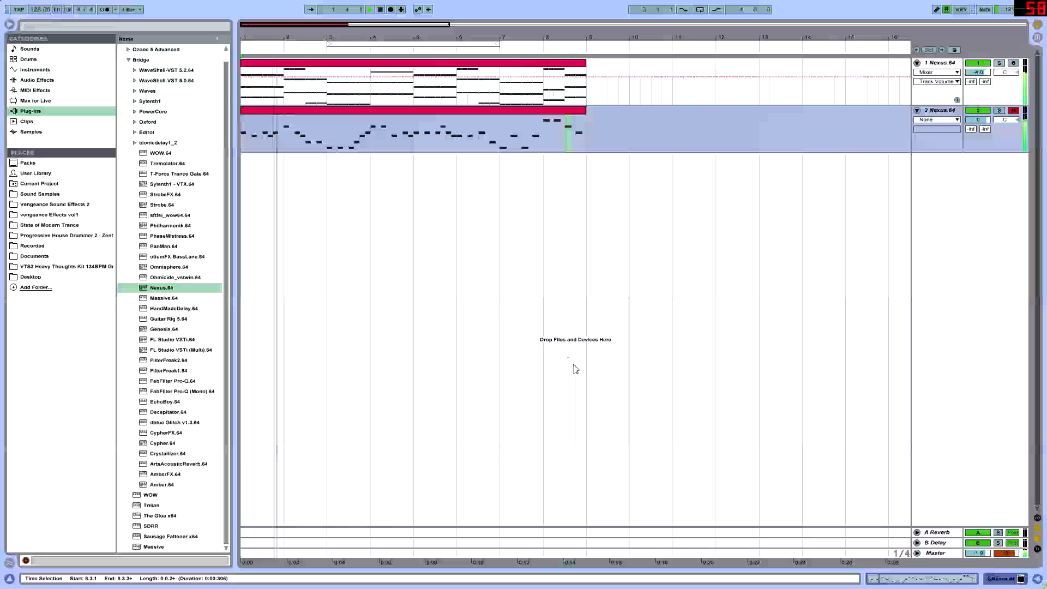
left_click(345, 110)
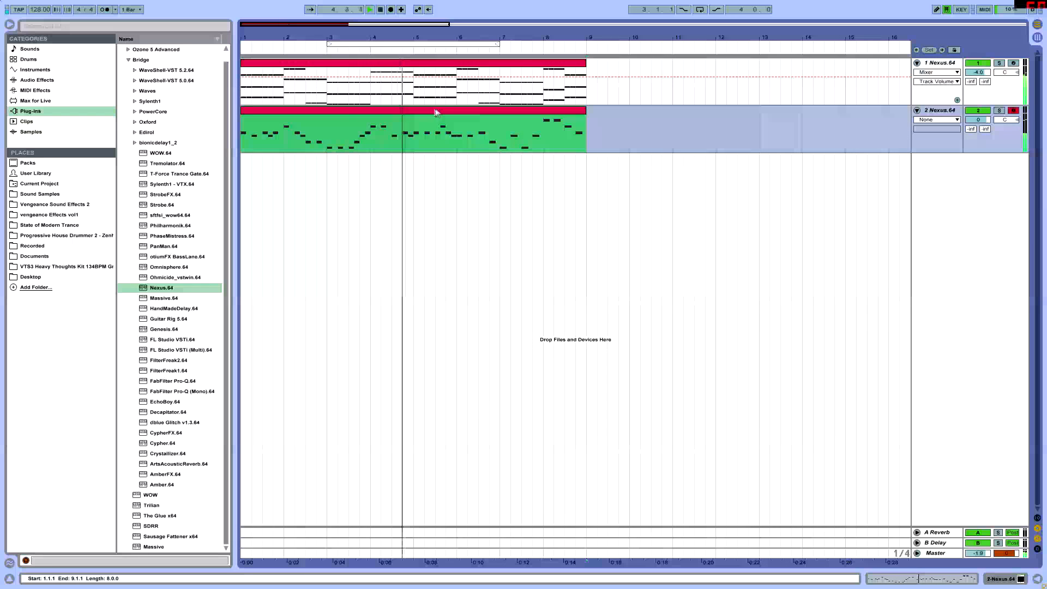
double_click(945, 113)
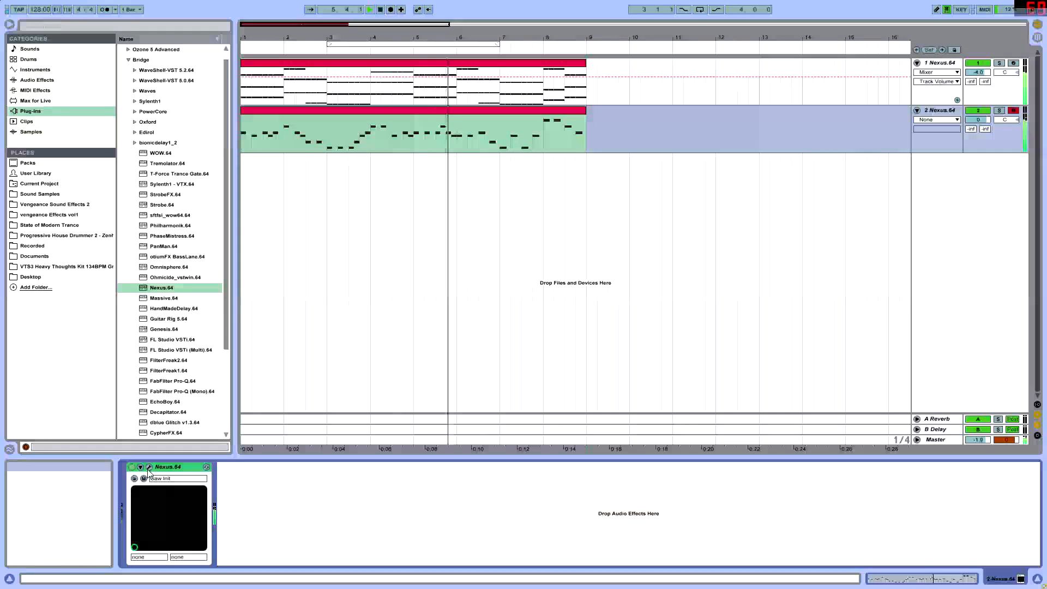
left_click(700, 232)
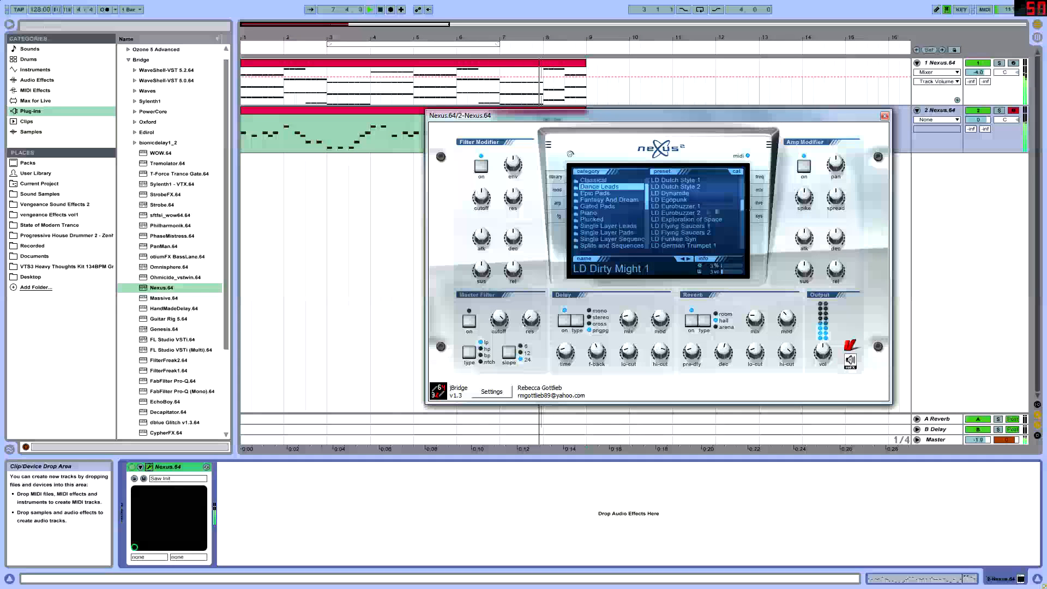
Step: Load the Dance Leads preset LD Egopunk in the second track's Nexus and open the track's melody clip in an enlarged note editor
key("space")
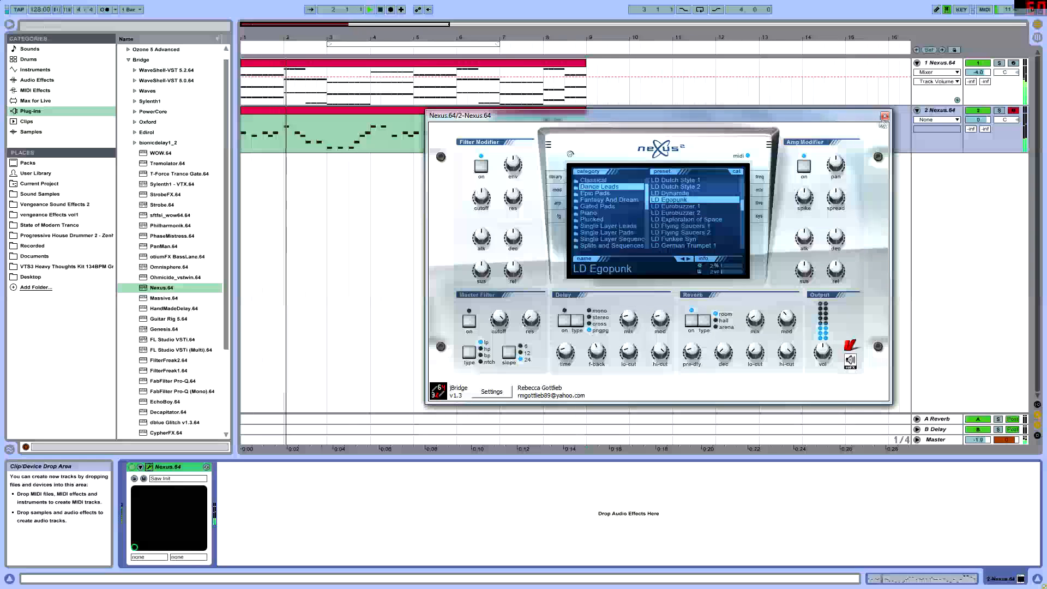
left_click(885, 116)
double_click(545, 111)
left_click_drag(475, 457, 476, 155)
scroll(299, 353, "down", 1)
key("space")
Step: Lengthen the short melody notes in bars 1 to 4, extending G3 to bar 3, F3 to 3.3.3 and C4 to 4.3
left_click_drag(284, 302, 366, 303)
key("space")
left_click(375, 288)
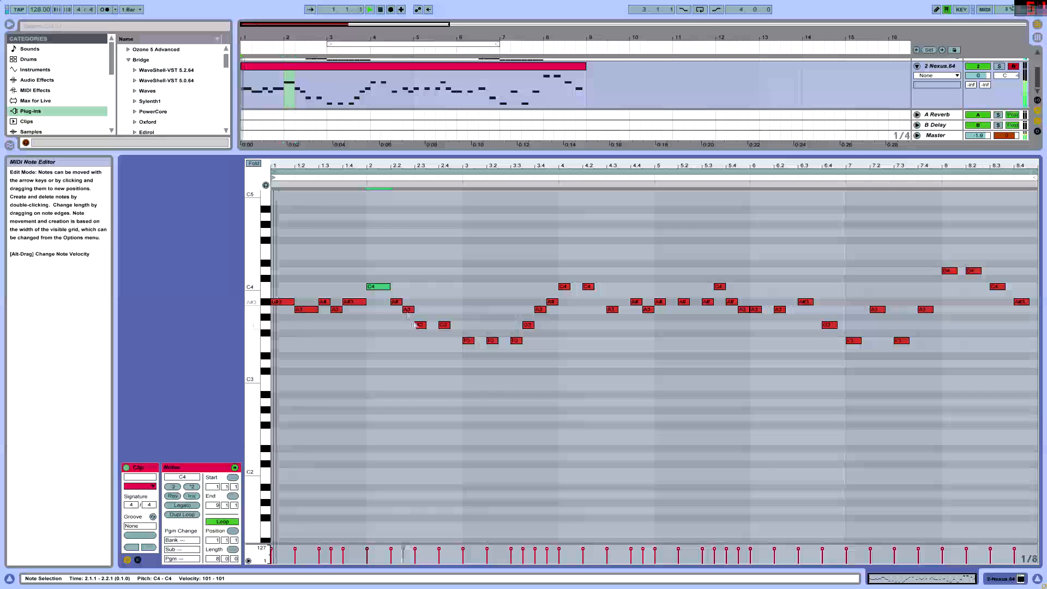
left_click_drag(425, 326, 462, 327)
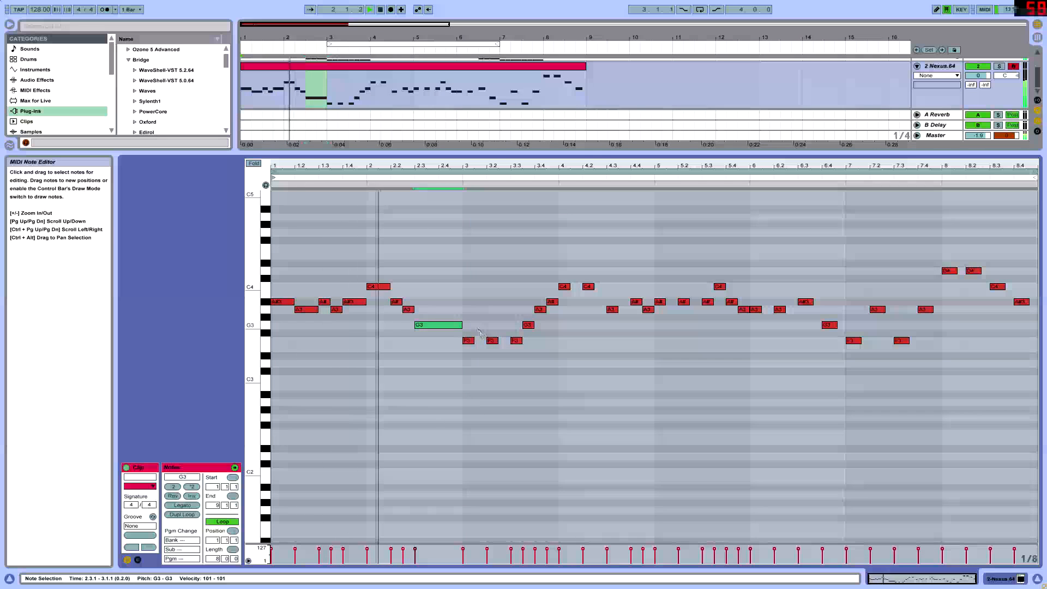
left_click_drag(473, 340, 522, 341)
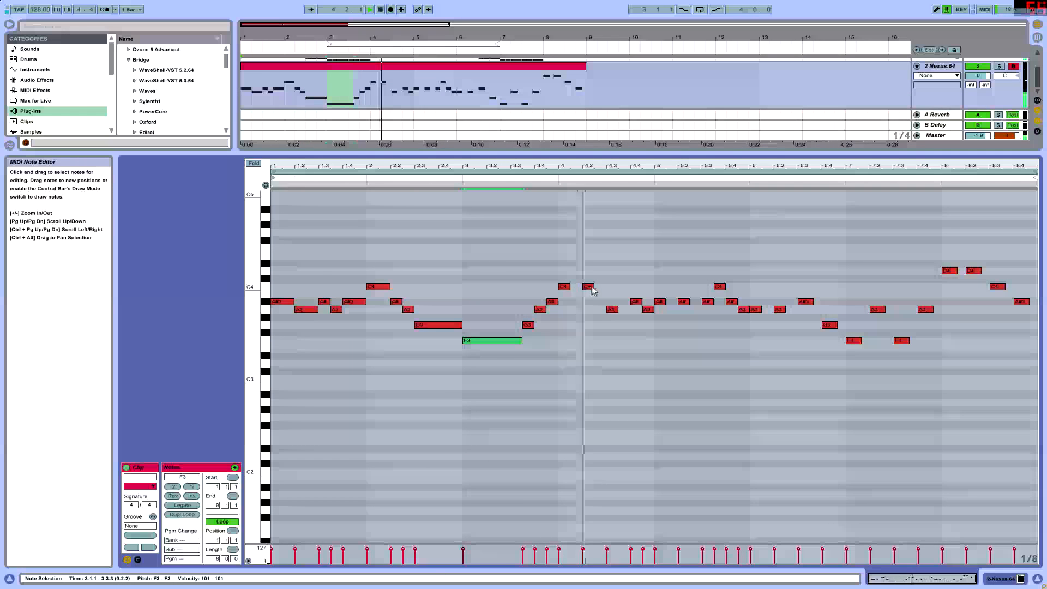
left_click_drag(570, 286, 603, 289)
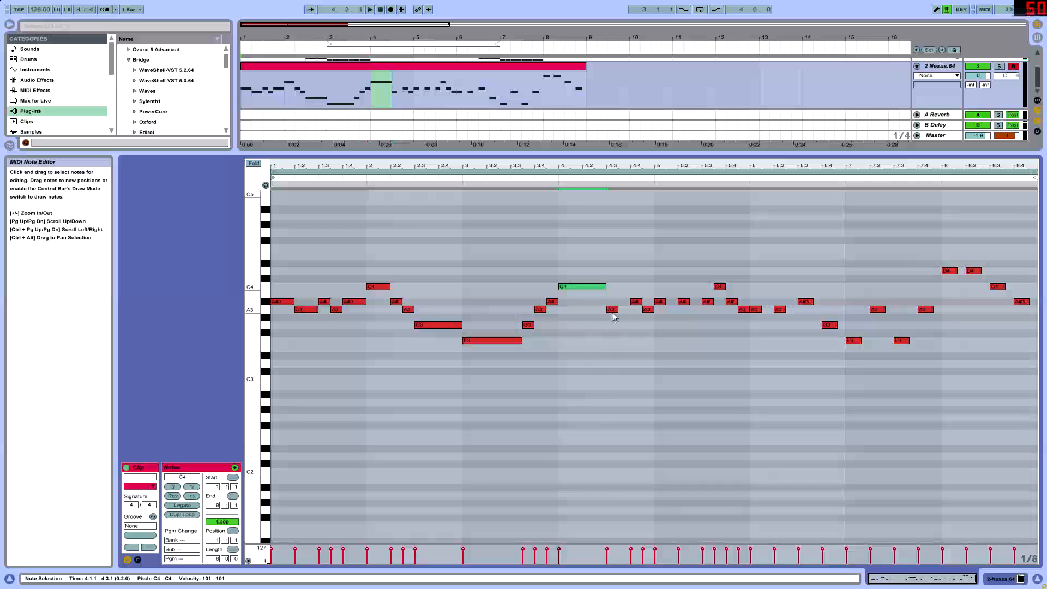
Step: Shorten the G3 at 2.3 and the C4 at bar 4, and lengthen the melody notes from 4.3 through bar 6
left_click(460, 324)
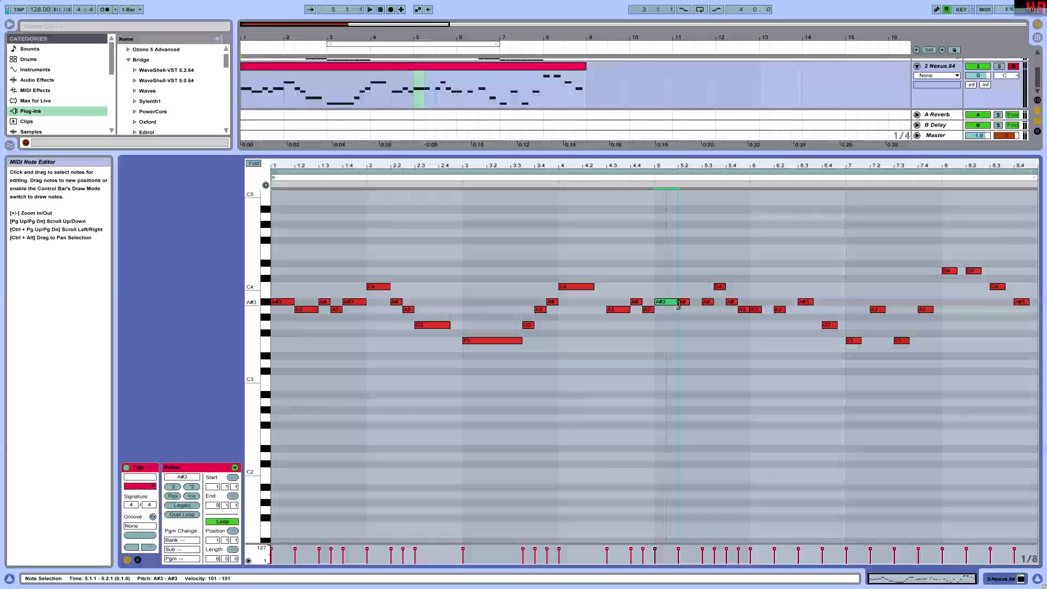
double_click(709, 305)
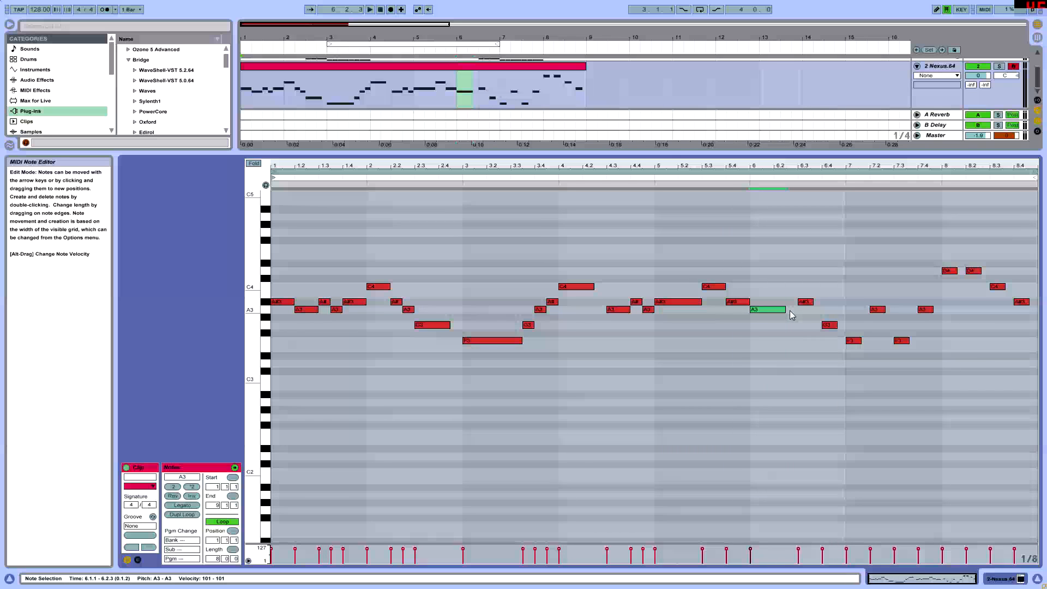
left_click_drag(813, 299, 826, 301)
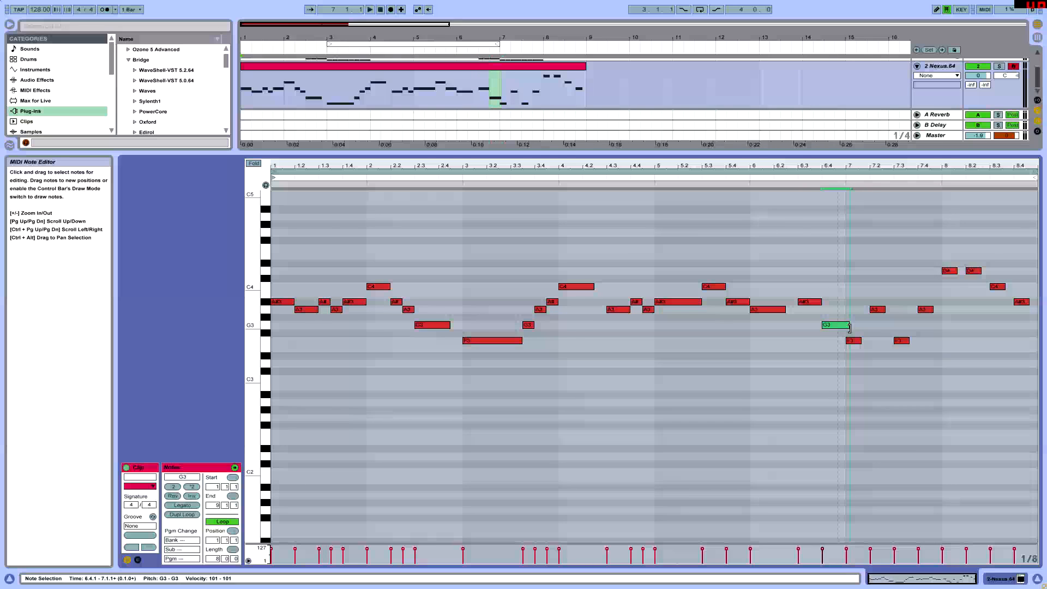
Step: Lengthen the four bar 7 notes together, and extend the D4 at bar 8 to 8.3 and the C4 to 8.4
left_click_drag(858, 378, 937, 300)
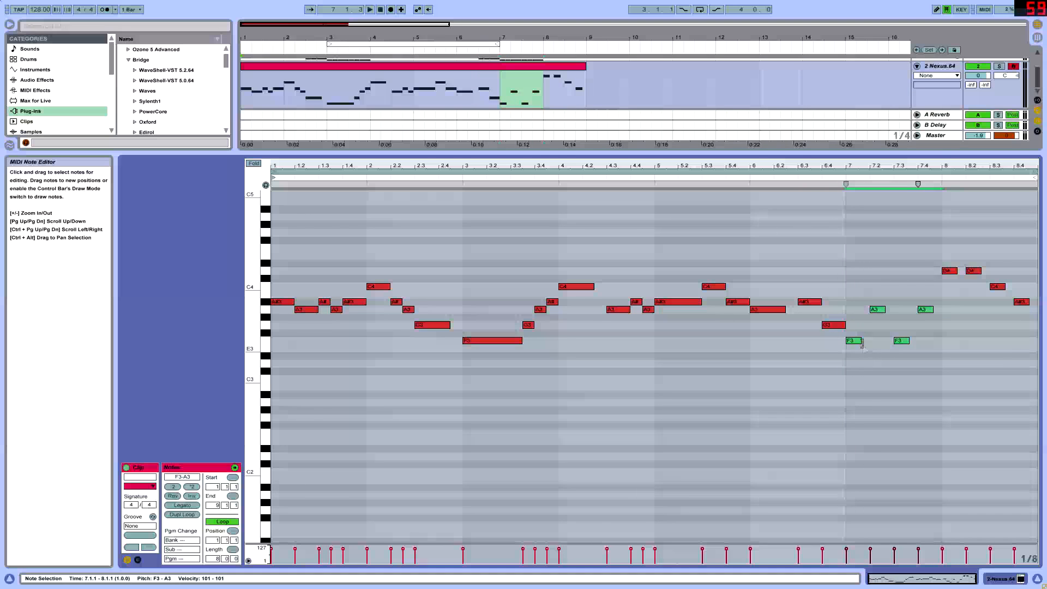
left_click(951, 271)
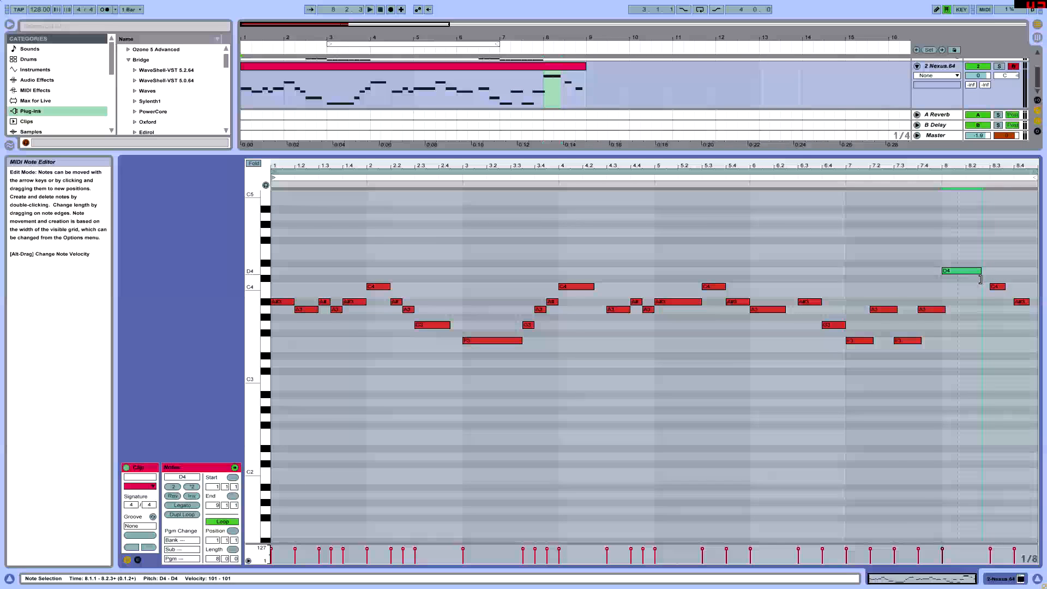
left_click(1005, 287)
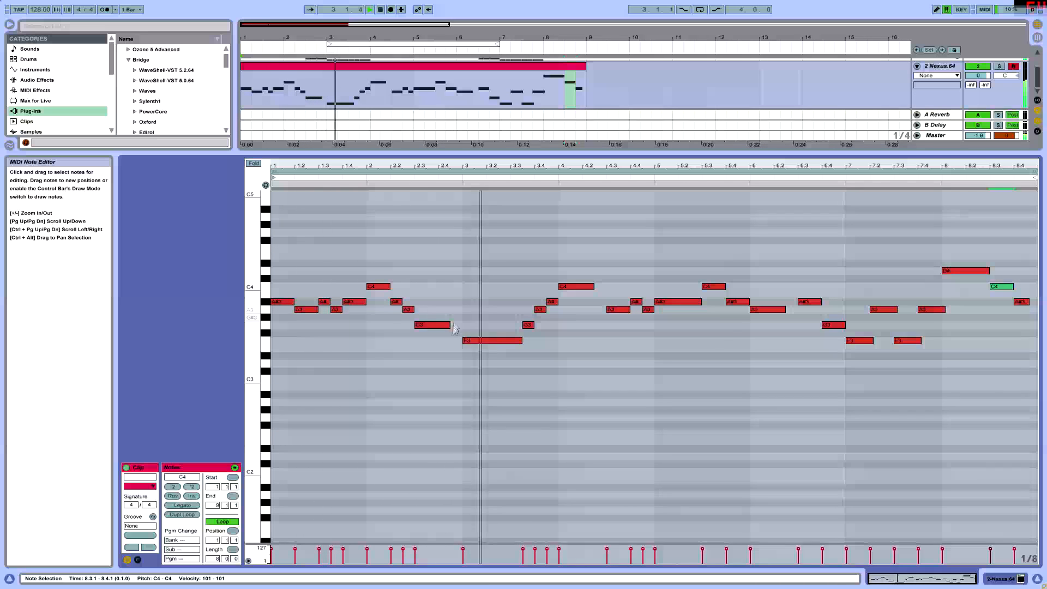
Step: Try extending the G3 note at 2.3 to bar 3, and shorten it back to end at 2.4.3
left_click_drag(449, 324, 463, 325)
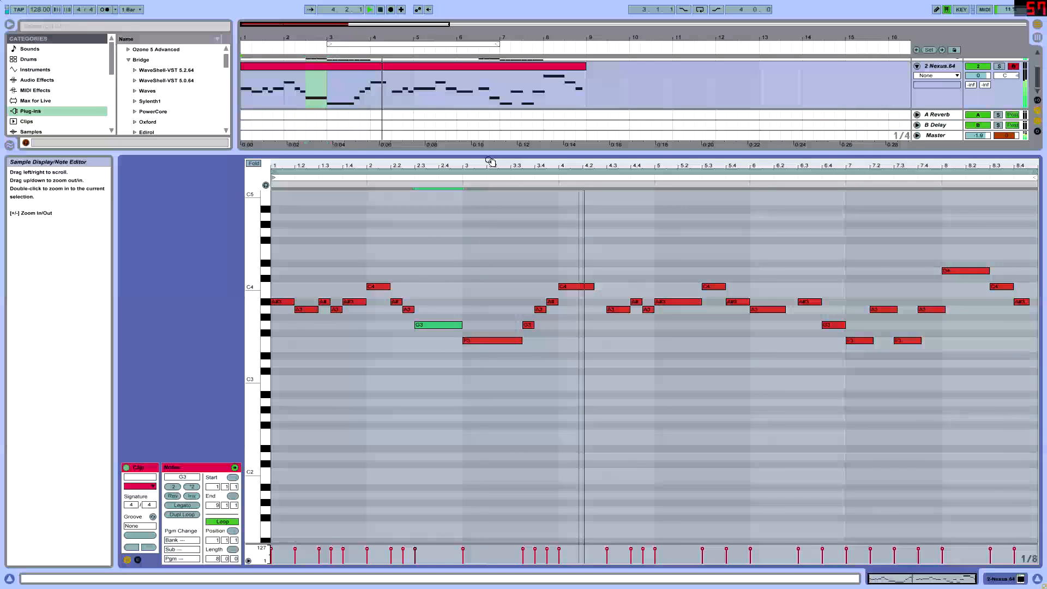
left_click_drag(491, 160, 492, 161)
left_click_drag(424, 324, 392, 324)
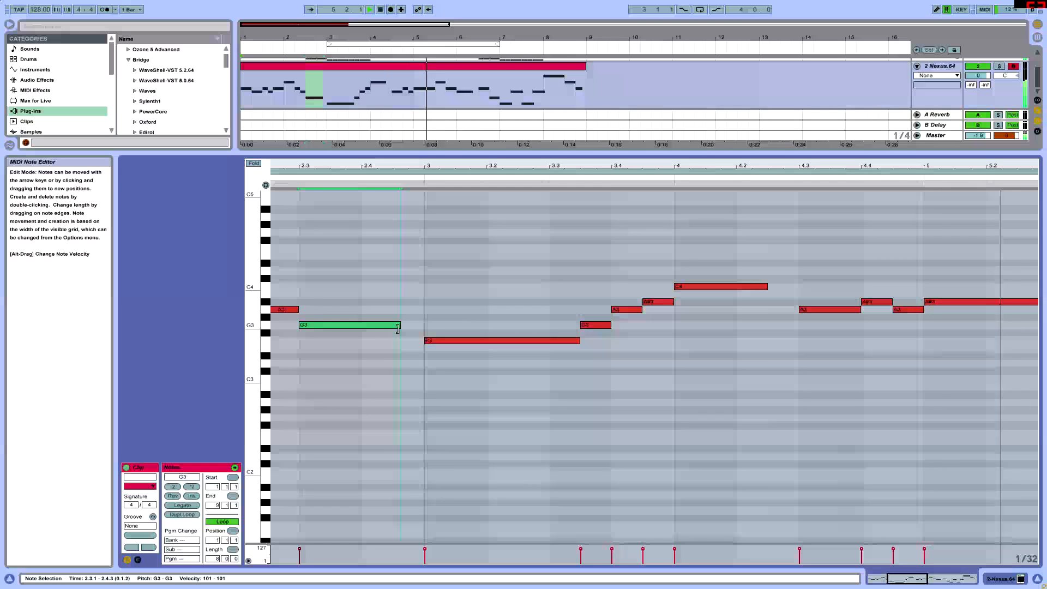
left_click_drag(588, 163, 587, 125)
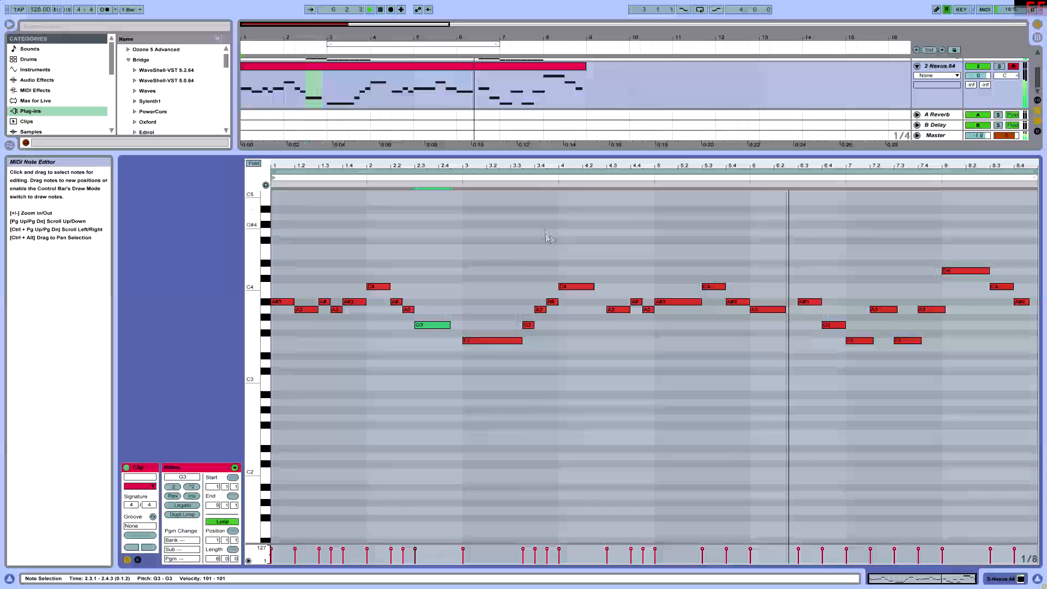
Step: Extend the A3 note at bar 6 to 6.3 and play the arrangement with both tracks from the start
left_click_drag(784, 309, 797, 310)
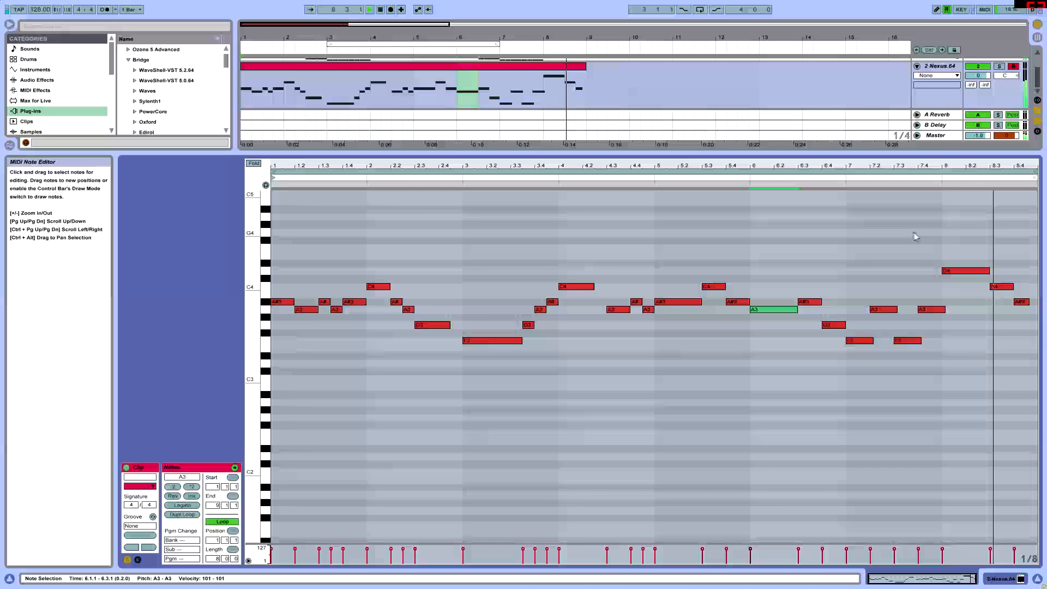
key("space")
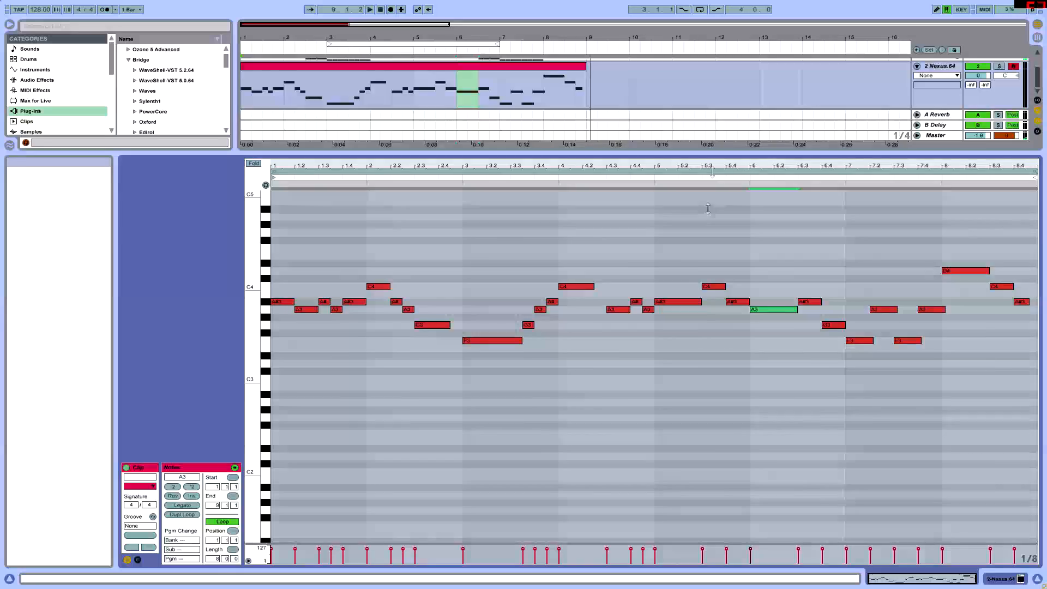
left_click(1037, 578)
left_click(320, 110)
left_click(472, 127)
double_click(425, 111)
key("space")
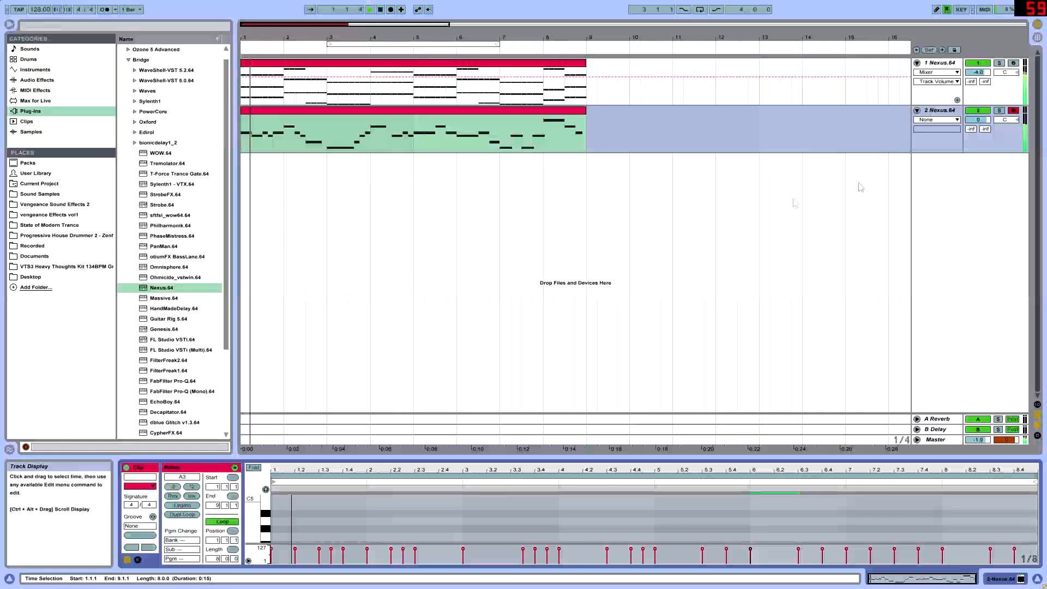
Step: Reselect Line Out (4- Scarlett 2i2 USB) Wave as the audio output device in the preferences and restart playback
left_click(939, 111)
key("space")
key("F11")
left_click(99, 17)
left_click(121, 292)
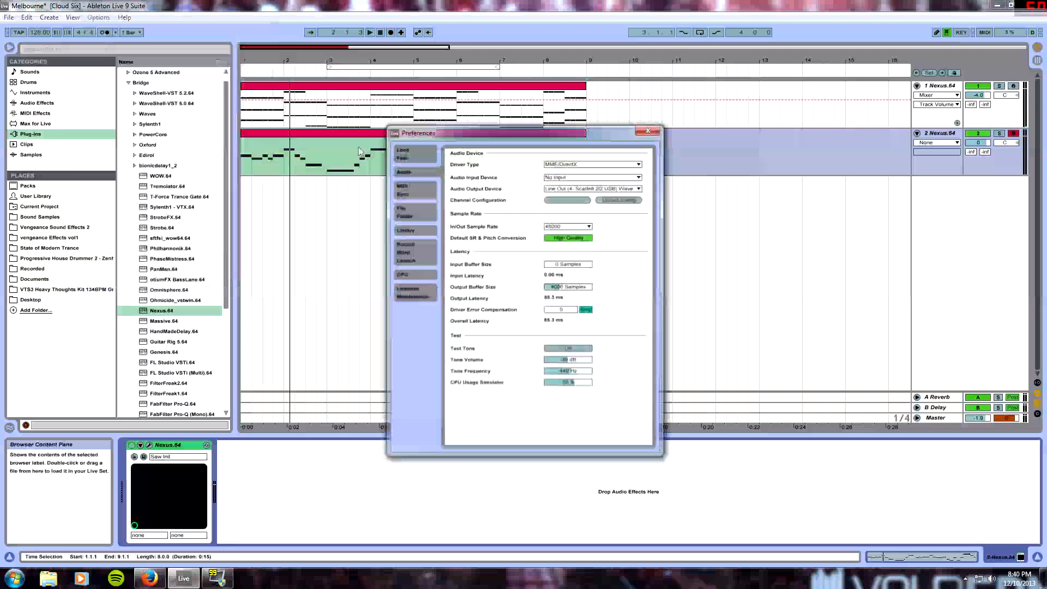
left_click(586, 188)
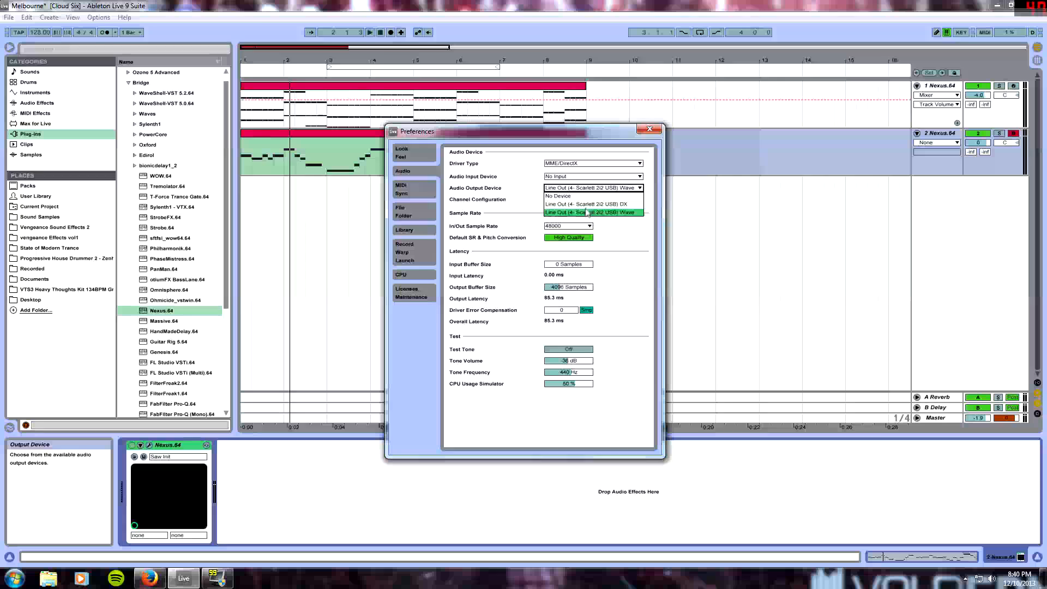
left_click(587, 212)
left_click(649, 130)
key("space")
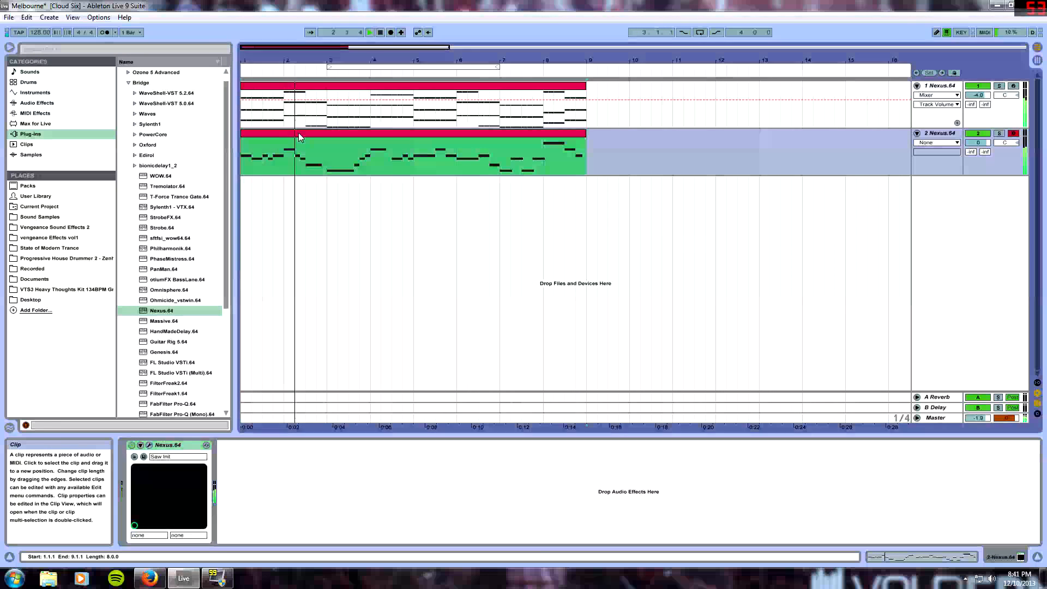
Step: In the second track's melody clip, extend the C4 at bar 4 to 4.3 and the final A#3 at 8.4 to bar 9
double_click(299, 133)
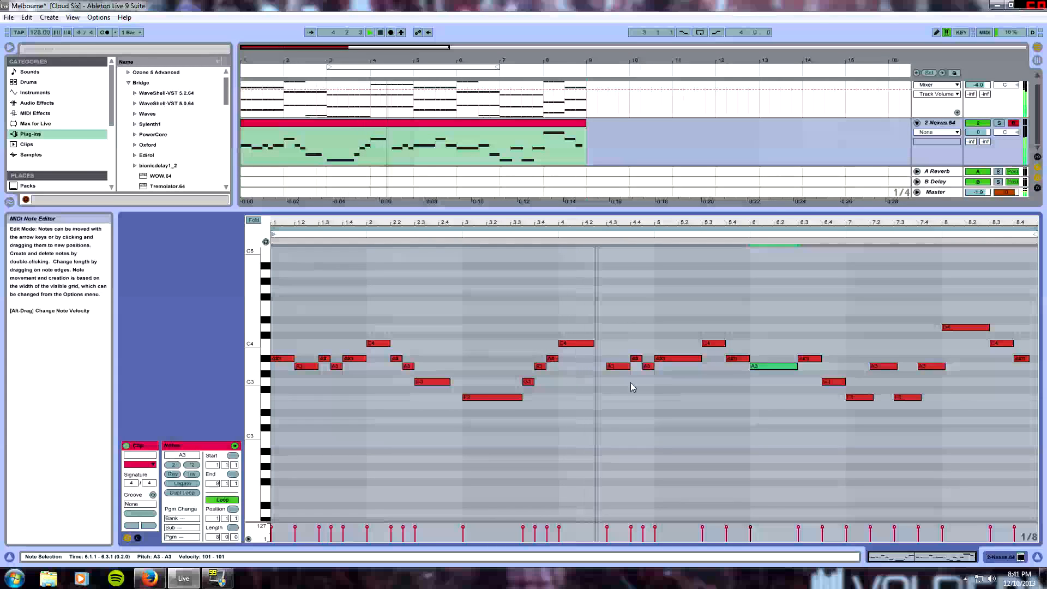
left_click_drag(593, 343, 610, 345)
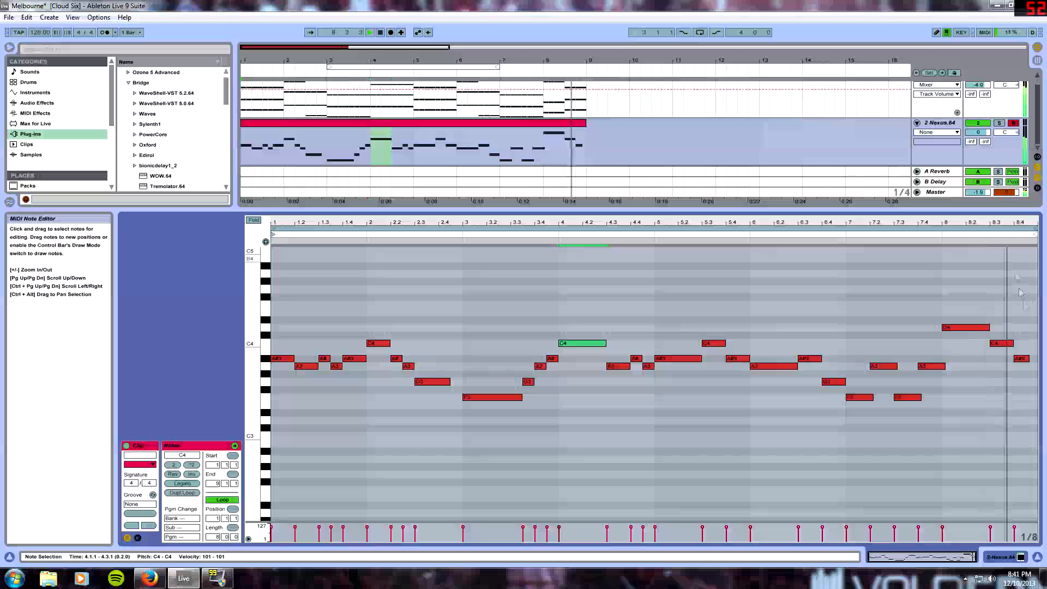
left_click_drag(1028, 358, 1018, 359)
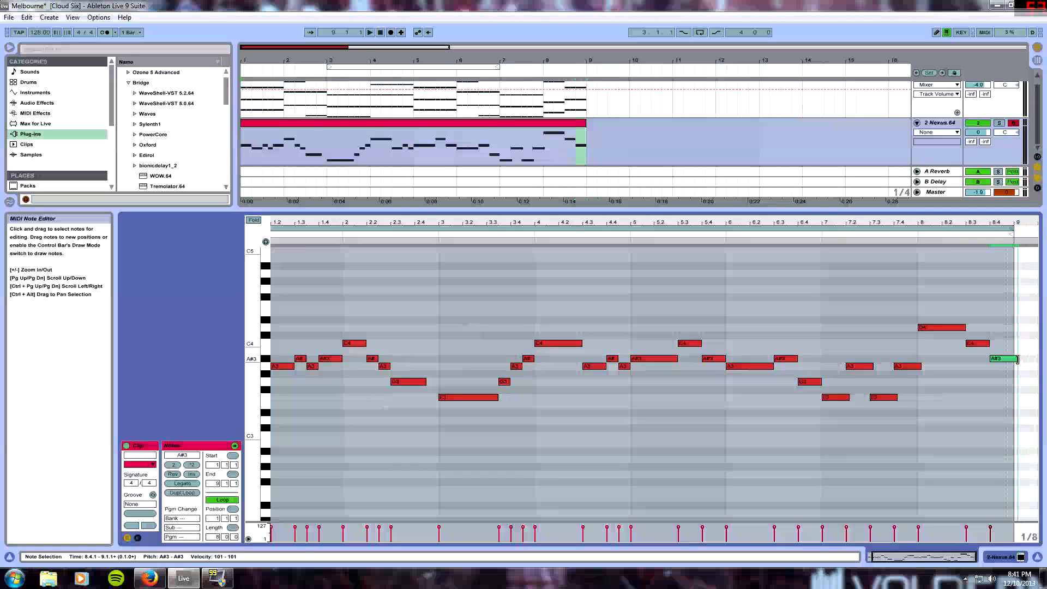
left_click_drag(451, 209, 451, 542)
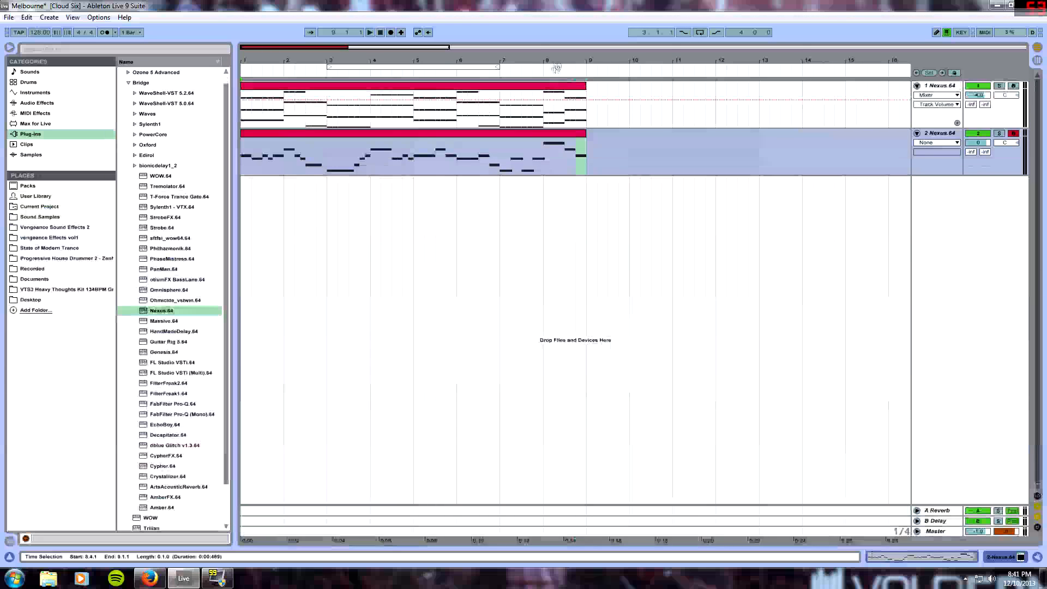
Step: Open the first track's clip and examine its chord and bass notes while the arrangement plays
left_click(280, 83)
double_click(281, 86)
key("space")
left_click_drag(327, 432, 330, 151)
scroll(336, 419, "down", 3)
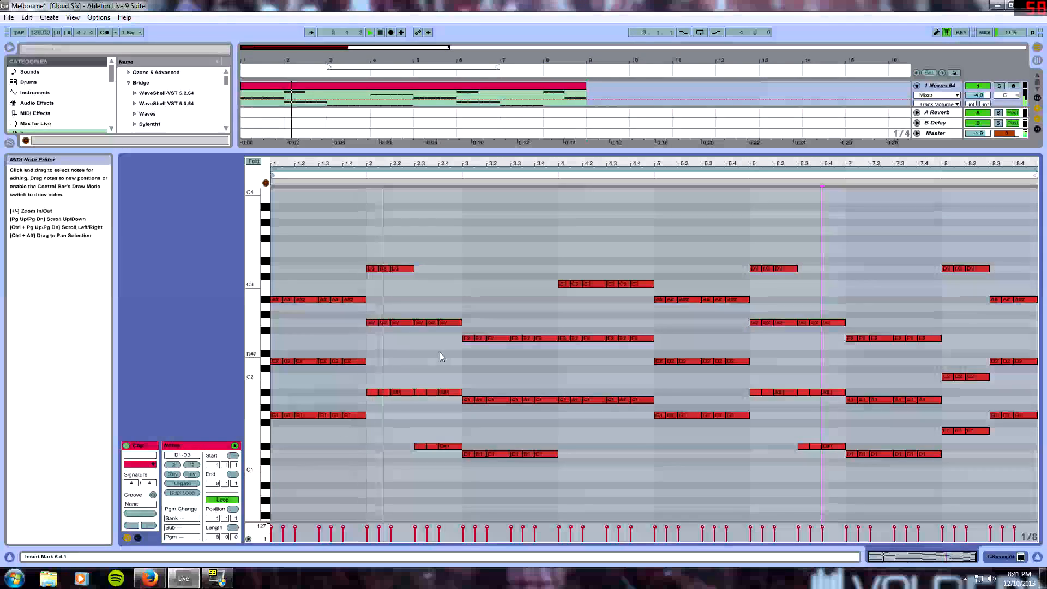
scroll(441, 352, "up", 5)
scroll(442, 349, "down", 6)
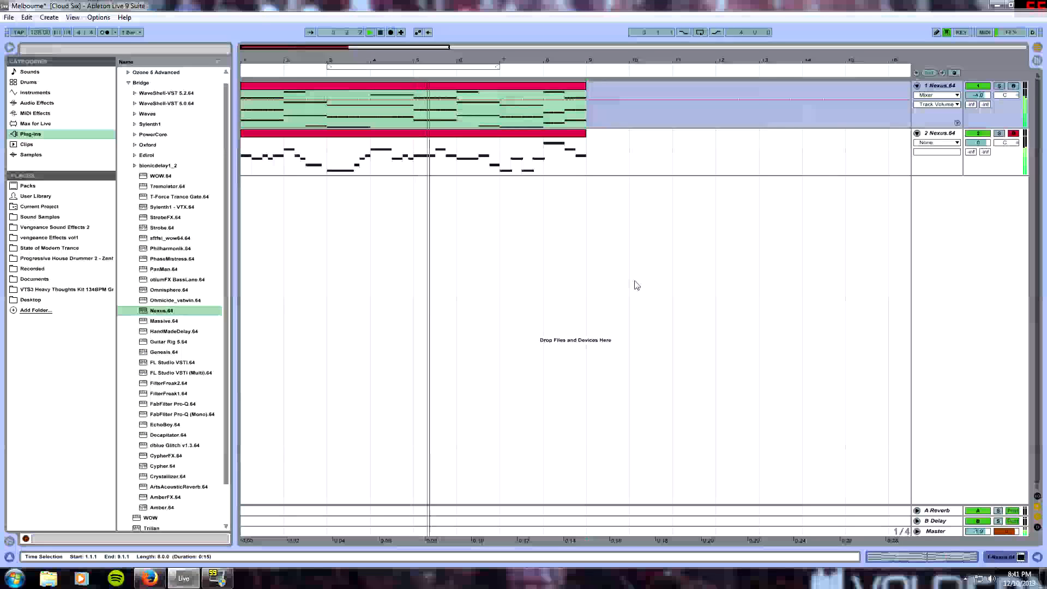
Step: Replace the Nexus instrument on the second track with Sylenth1 - VTX.64
double_click(939, 133)
left_click(149, 445)
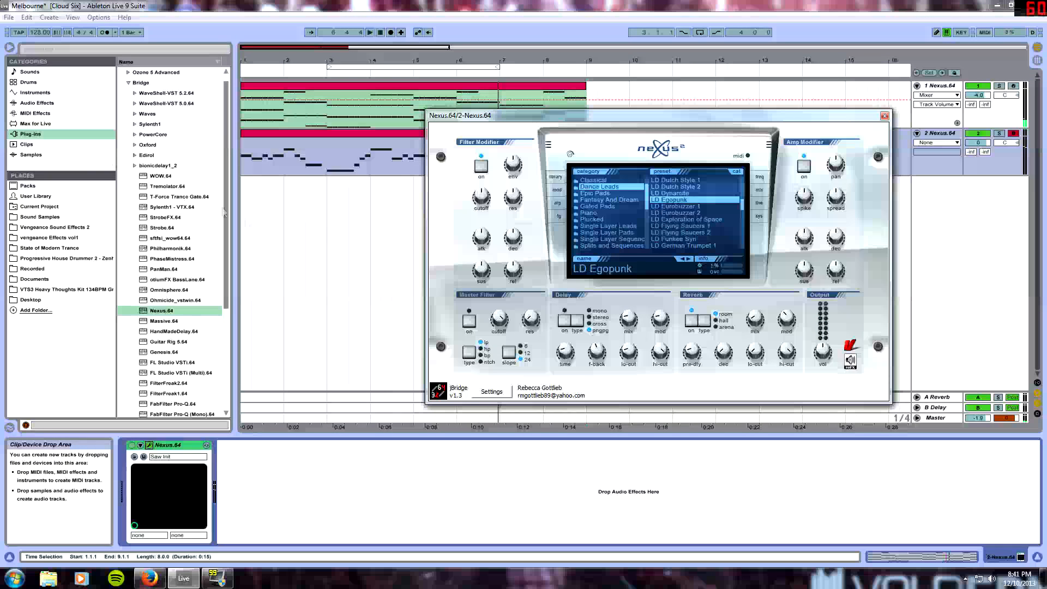
left_click(191, 247)
scroll(185, 220, "down", 3)
scroll(186, 210, "up", 2)
left_click_drag(184, 186, 199, 551)
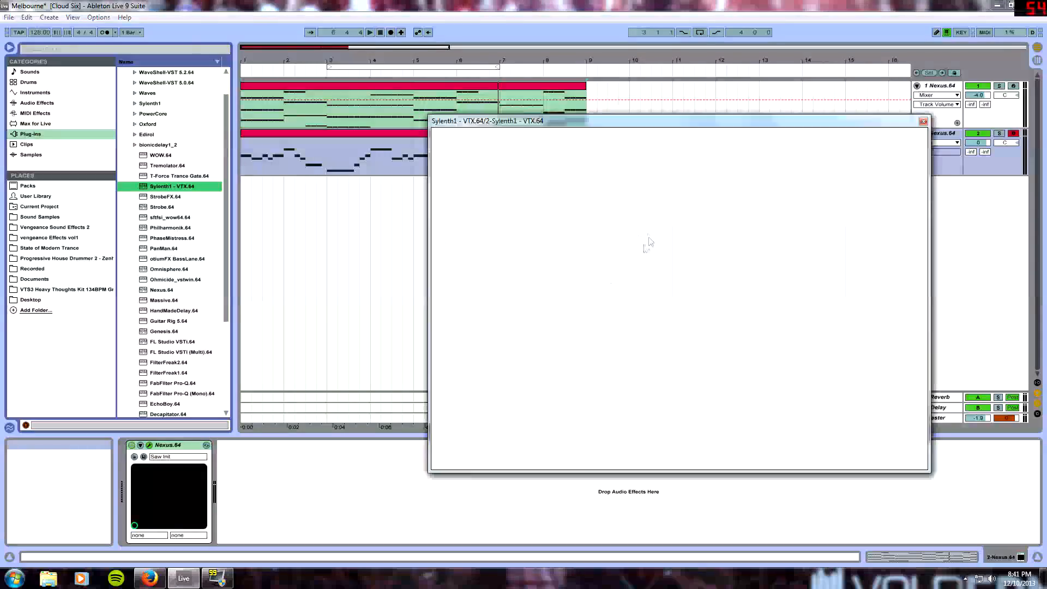
Step: Load the Tech_Trance_Machine.fxb bank from the Sylenth1 SoundBank folder into the second track's Sylenth1
left_click(611, 231)
left_click(631, 267)
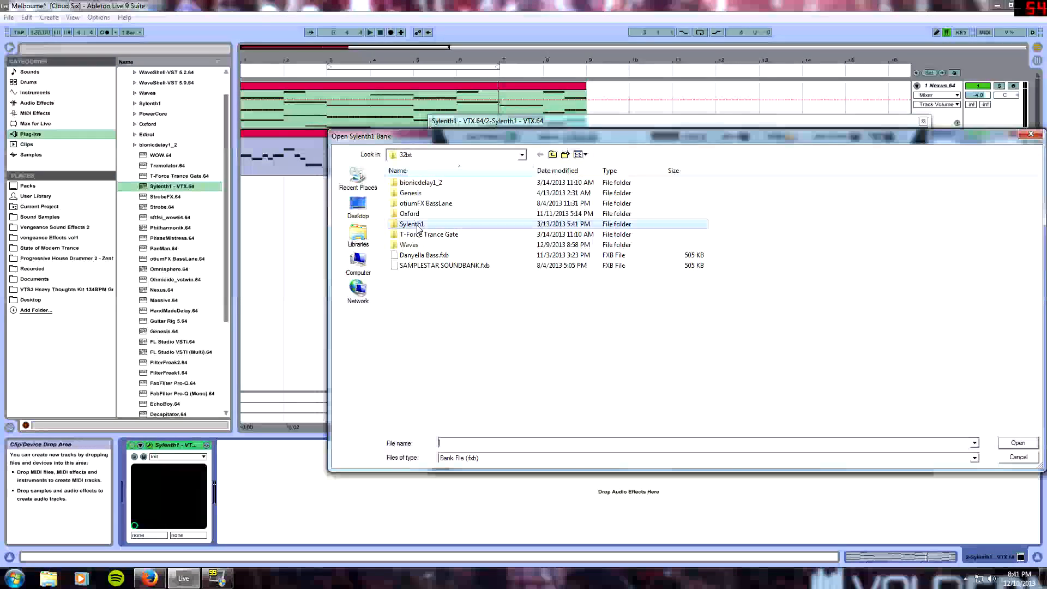
double_click(419, 228)
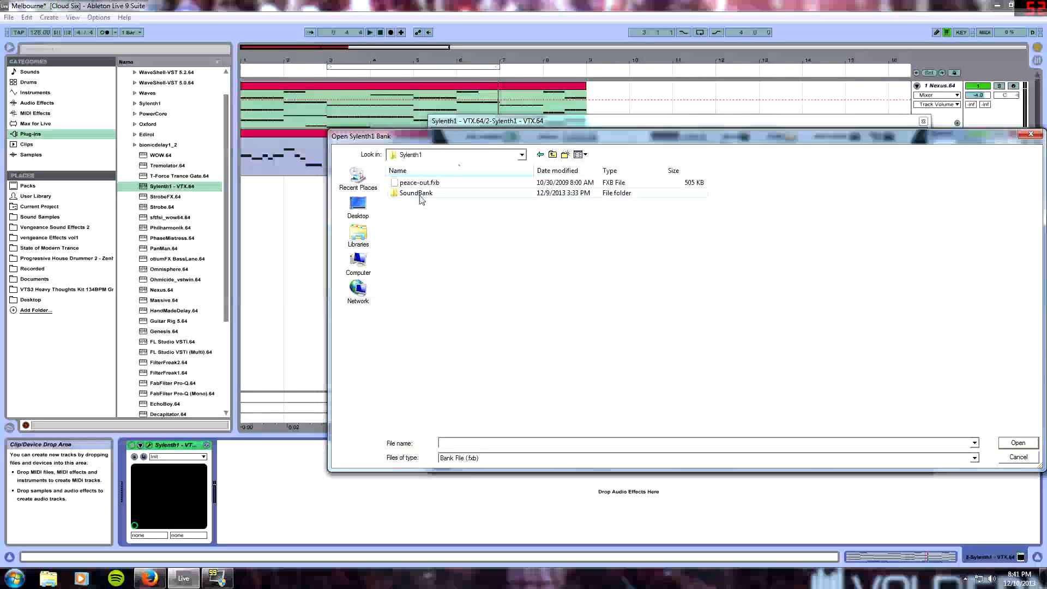
double_click(421, 195)
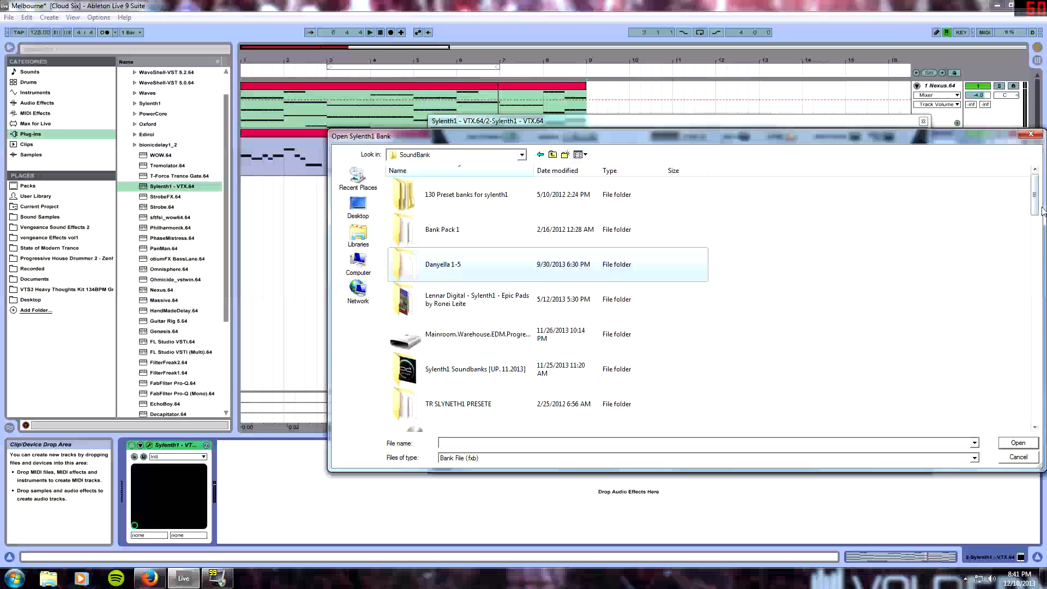
left_click_drag(1038, 214, 1007, 407)
left_click(619, 327)
scroll(545, 316, "down", 1)
double_click(466, 335)
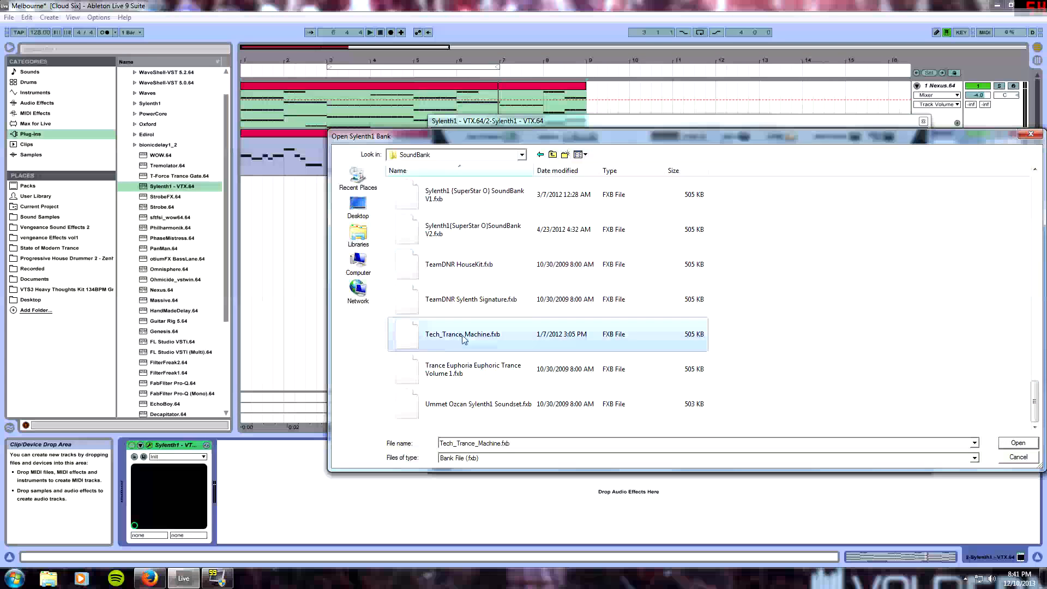
Step: Choose the preset 003: Lead - Nashira in Sylenth1 and set the track volumes to -5.0 dB for Nexus and -7.9 dB for Sylenth1
left_click(692, 215)
left_click(621, 255)
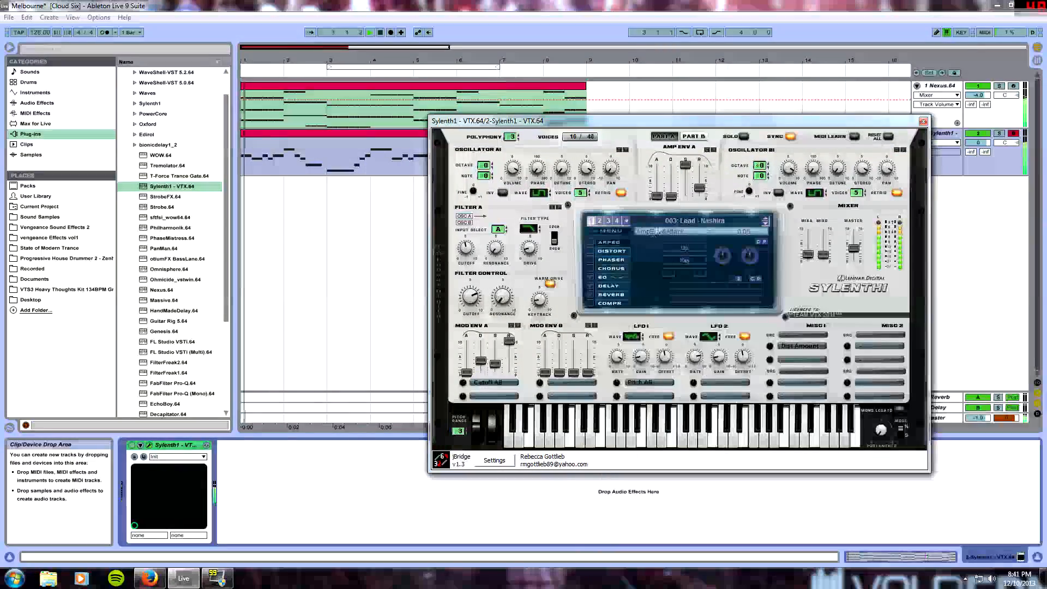
key("Tab")
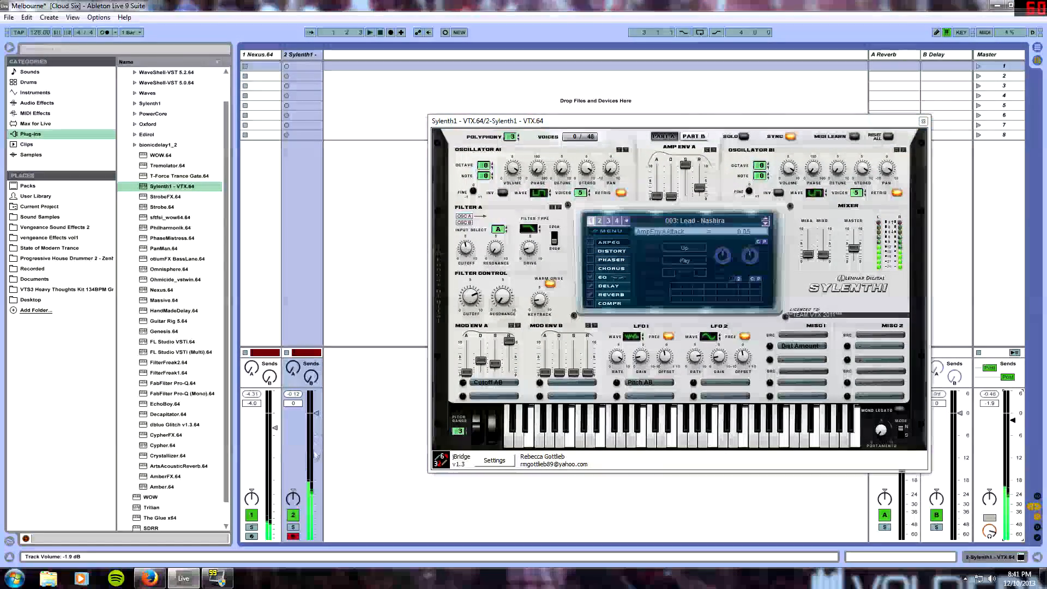
left_click_drag(317, 452, 316, 443)
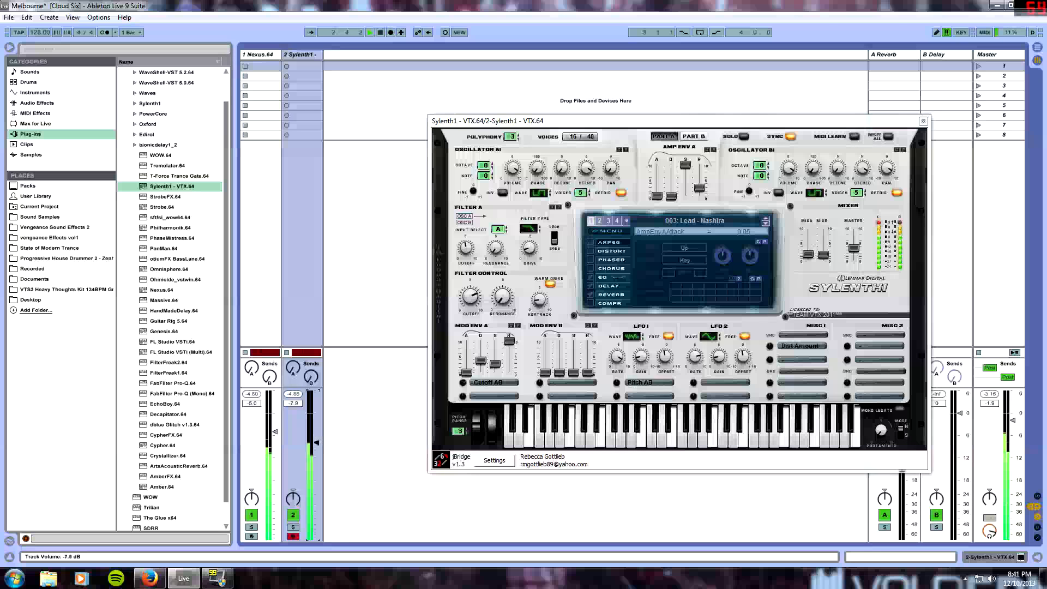
Step: Close the Sylenth1 window and examine the notes of the second track's melody clip in an enlarged note editor
key("Tab")
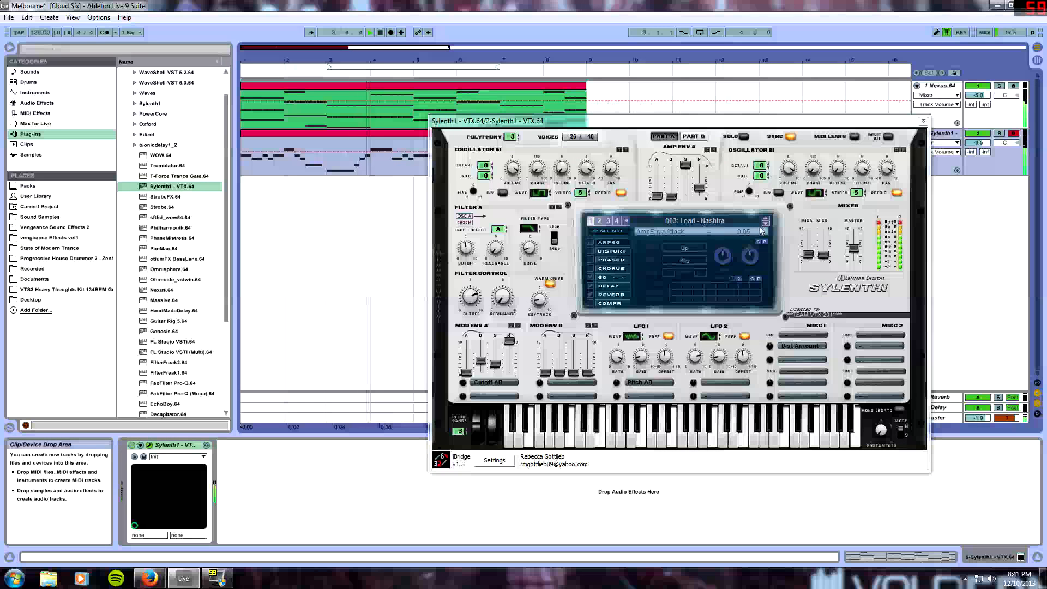
left_click(923, 121)
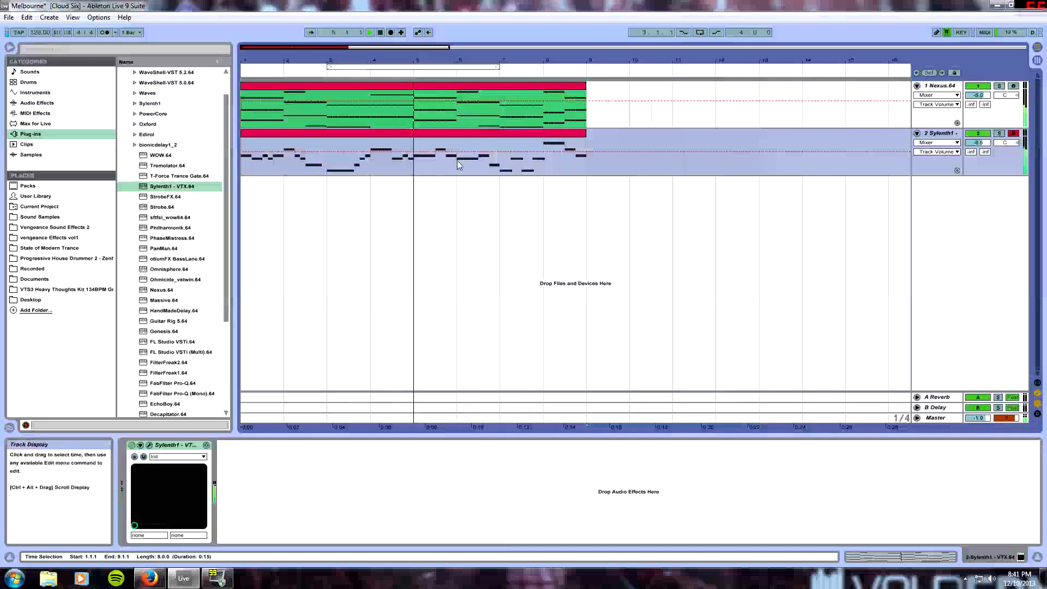
left_click(442, 136)
double_click(455, 132)
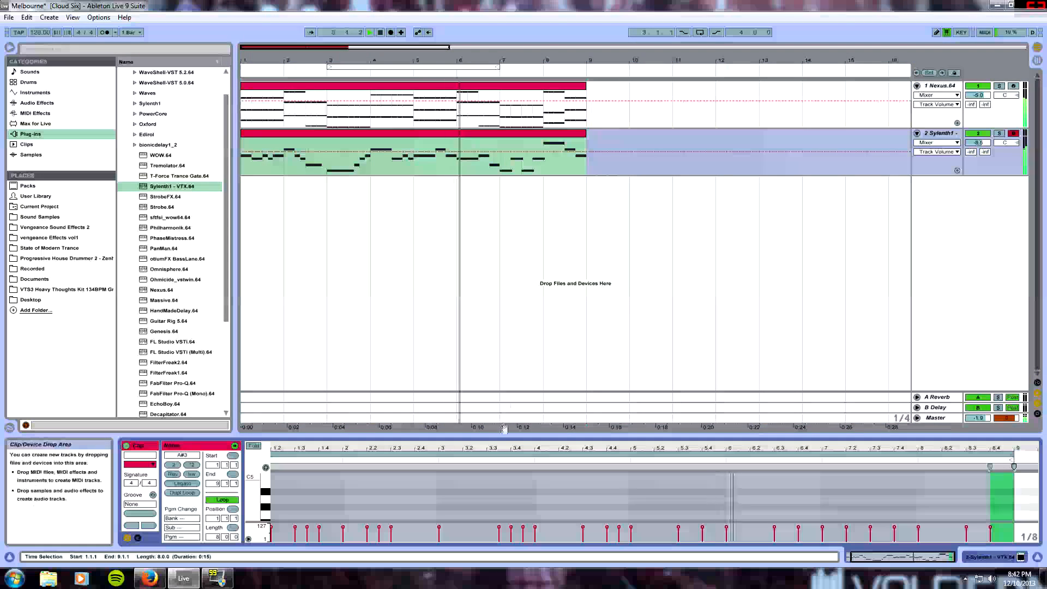
left_click_drag(518, 434, 521, 212)
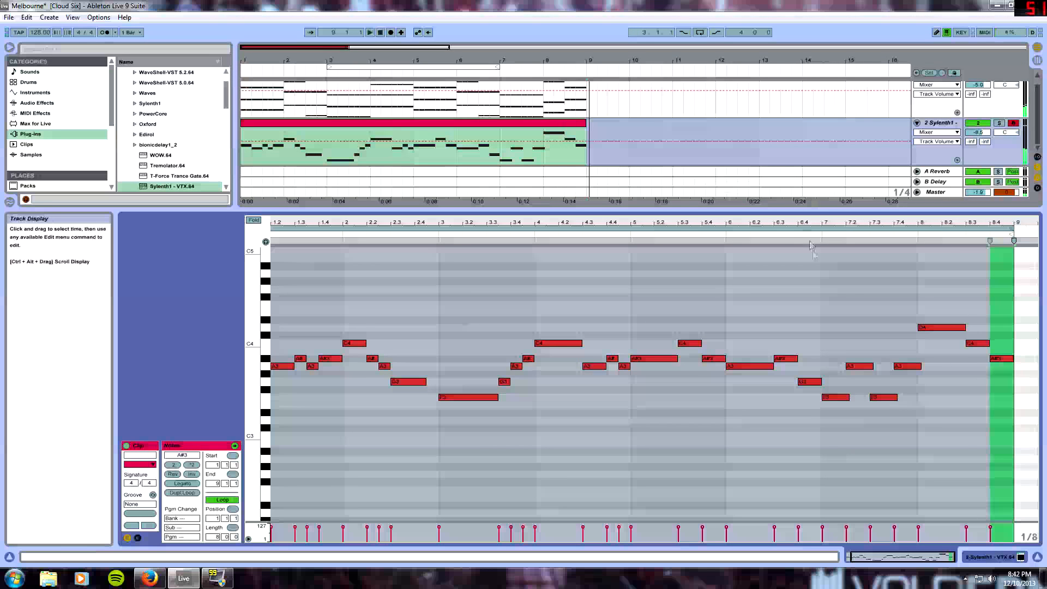
left_click_drag(634, 208, 634, 327)
left_click(400, 87)
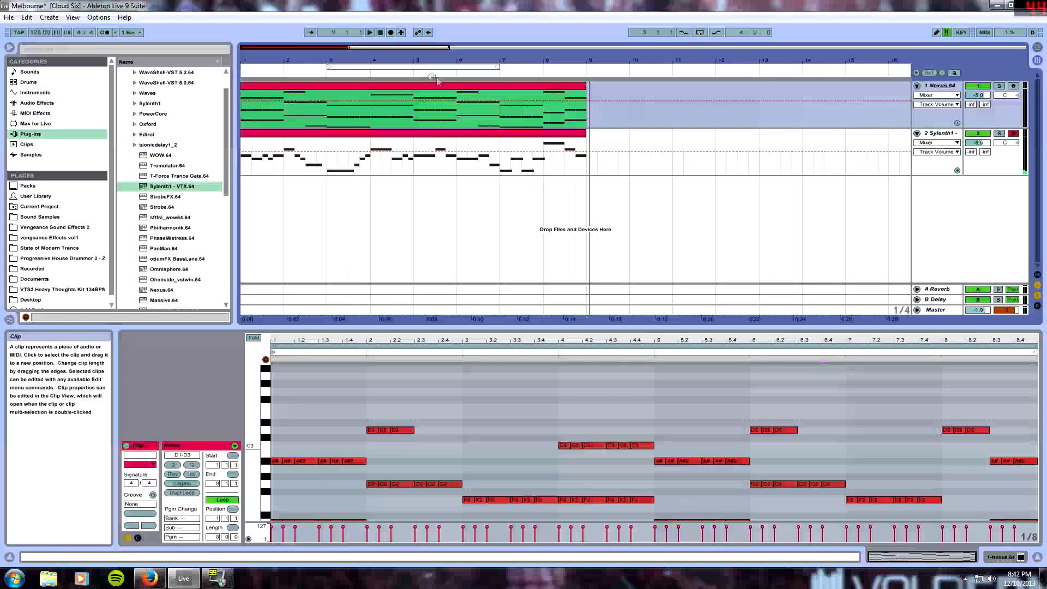
mouse_move(420, 47)
left_mouse_down()
mouse_move(420, 32)
mouse_move(420, 43)
left_mouse_up()
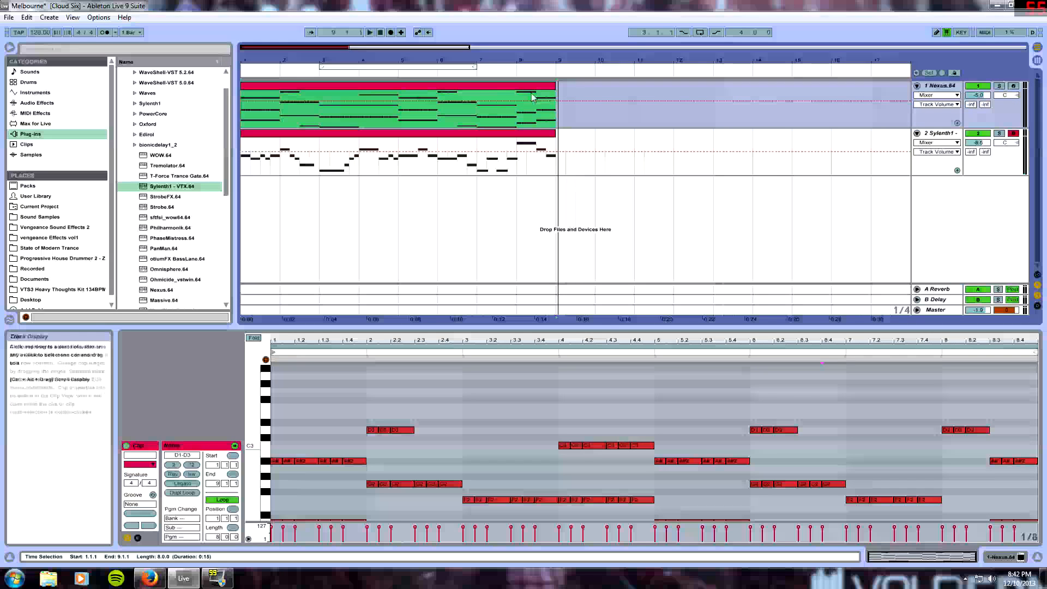
left_click_drag(552, 87, 743, 98)
key("ctrl+d")
left_click(440, 87)
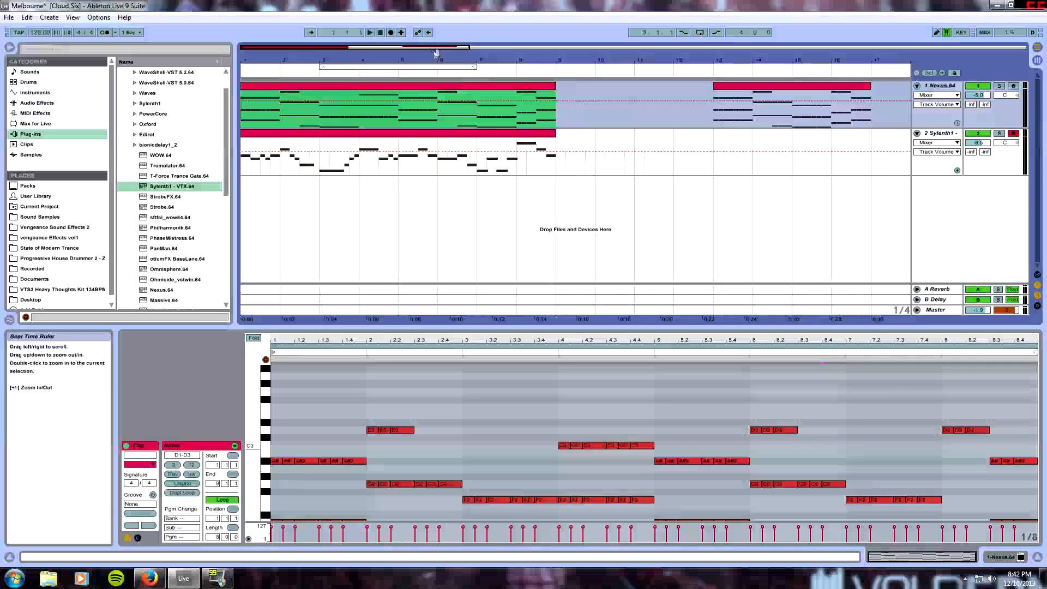
Step: Duplicate the Nexus chord clip into bars 9 to 17 and trim the copy so it starts at bar 13
left_click_drag(536, 59, 535, 50)
key("ctrl+d")
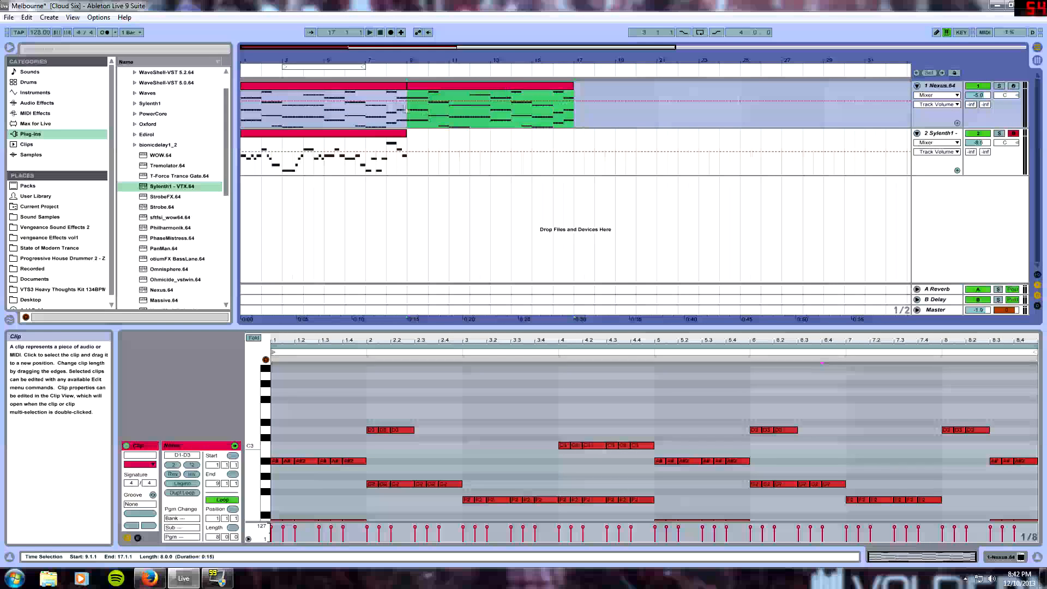
key("Delete")
key("ctrl+z")
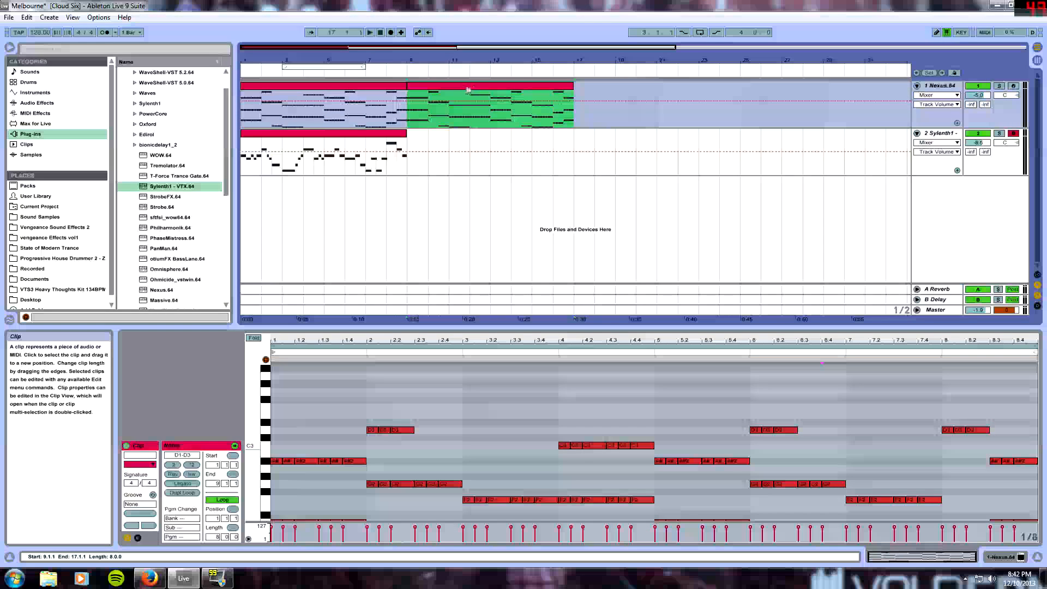
left_click_drag(407, 87, 491, 86)
key("space")
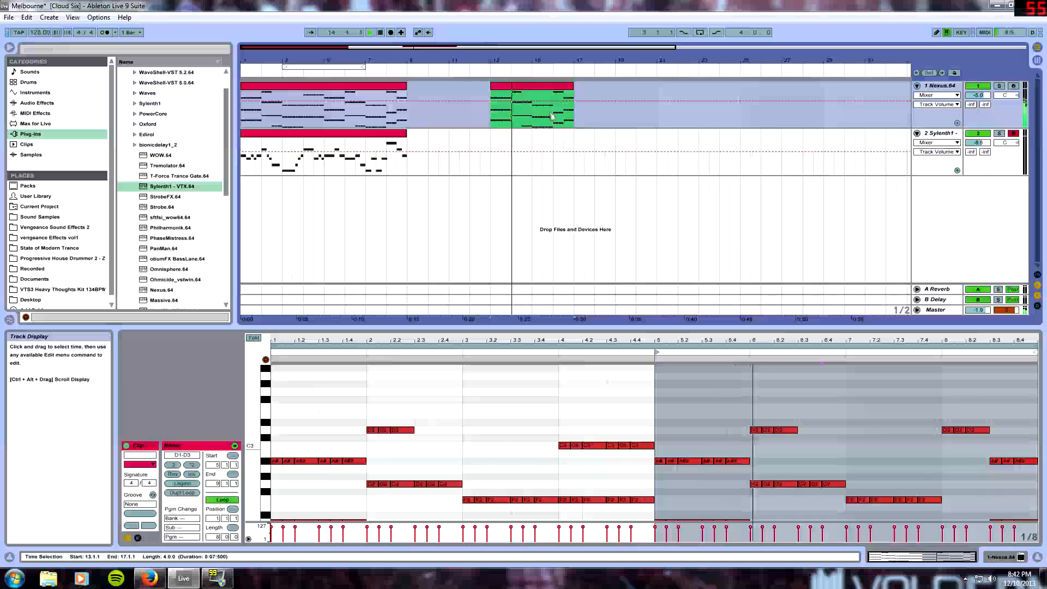
Step: Place a copy of the four-bar chord clip from bar 13 at bars 5 to 9 on the Nexus track
left_click_drag(409, 48, 349, 63)
key("space")
left_click_drag(493, 84, 369, 84)
key("space")
key("ctrl+d")
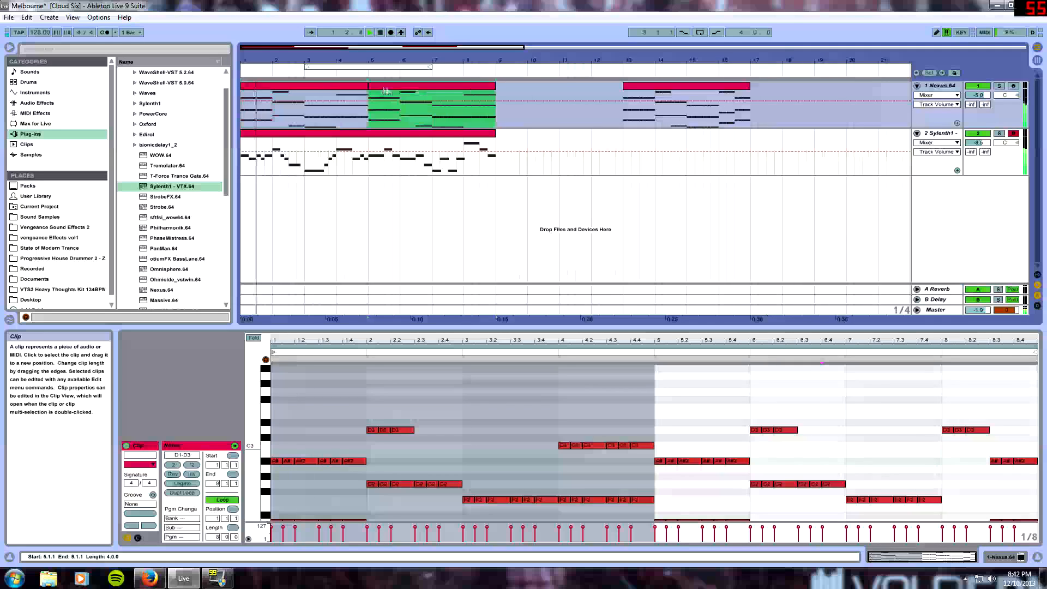
left_click(382, 134)
key("ctrl+d")
key("ctrl+z")
Step: Duplicate the four-bar chord clip at bar 5 into bars 9 to 13 on the Nexus track
left_click(470, 86)
key("ctrl+d")
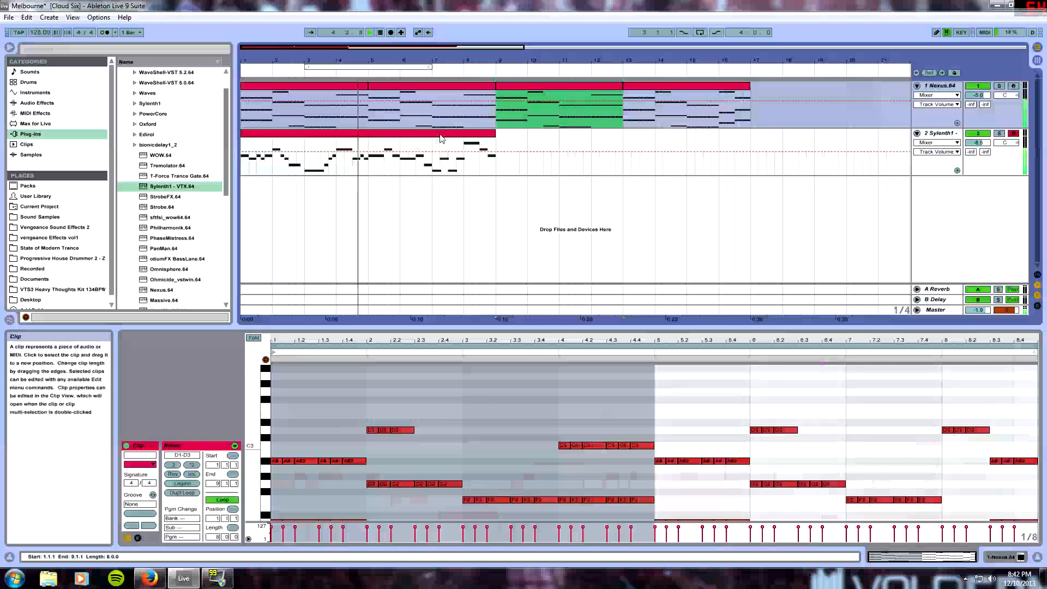
Step: Lower the last note of the Sylenth1 melody clip to A3
left_click(365, 157)
scroll(867, 386, "down", 4)
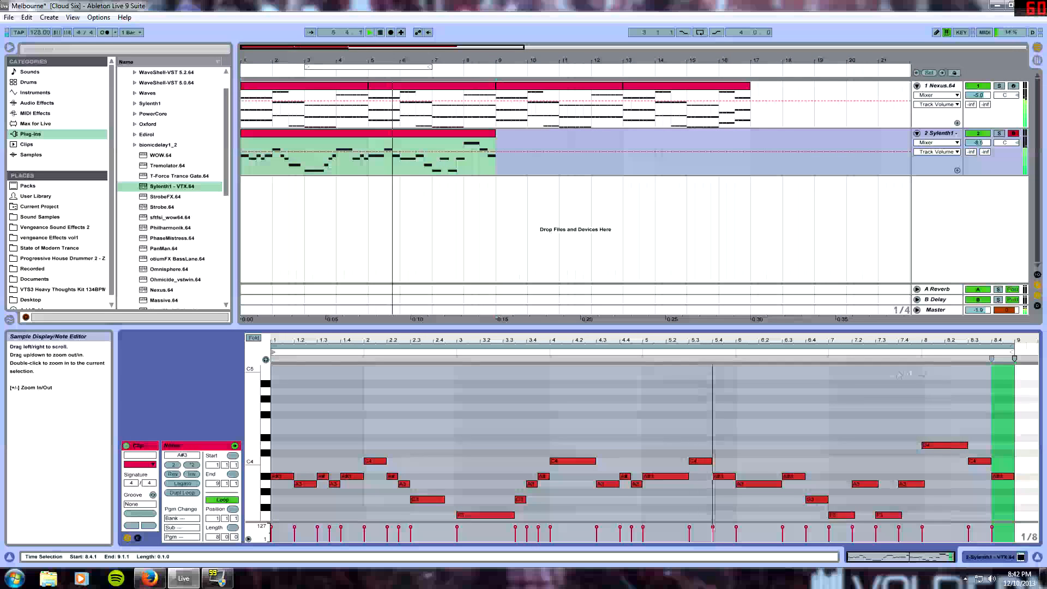
scroll(755, 441, "up", 3)
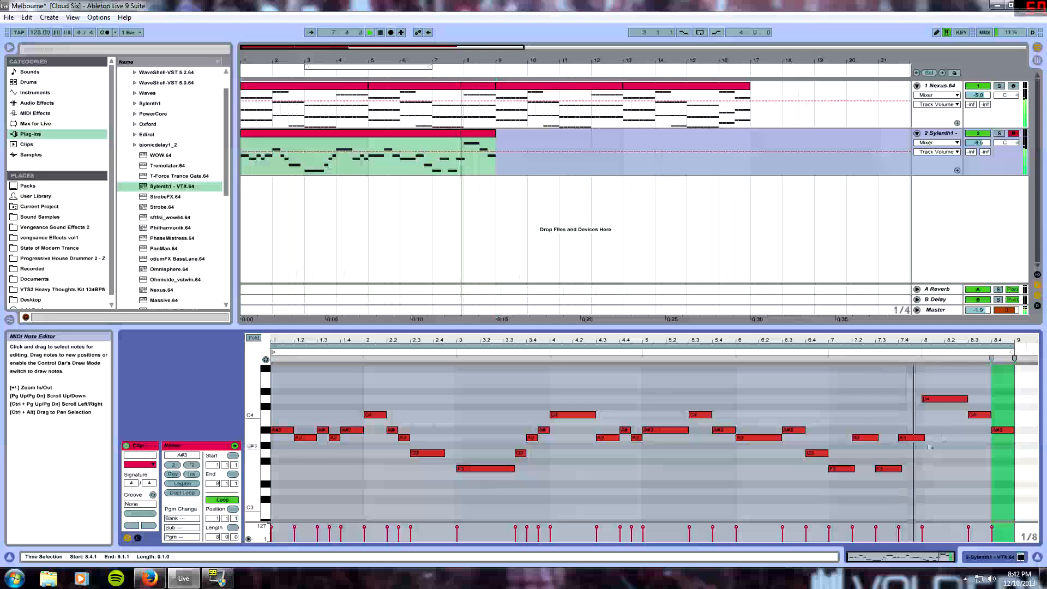
left_click_drag(996, 430, 995, 439)
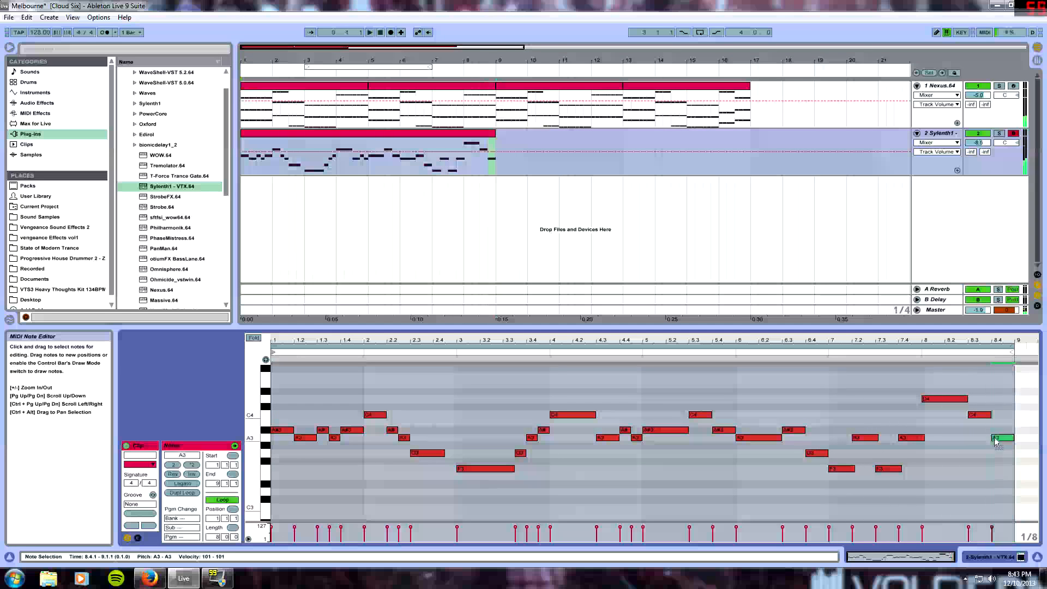
Step: Duplicate the Sylenth1 melody clip into bars 9 to 17 and raise all notes of the copy by one octave
key("ctrl+d")
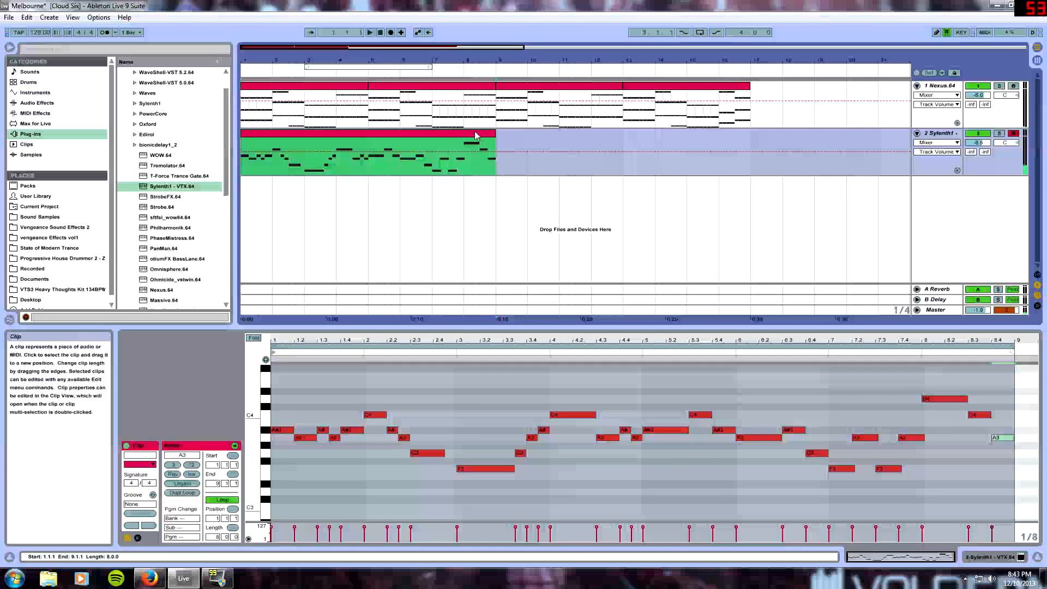
key("space")
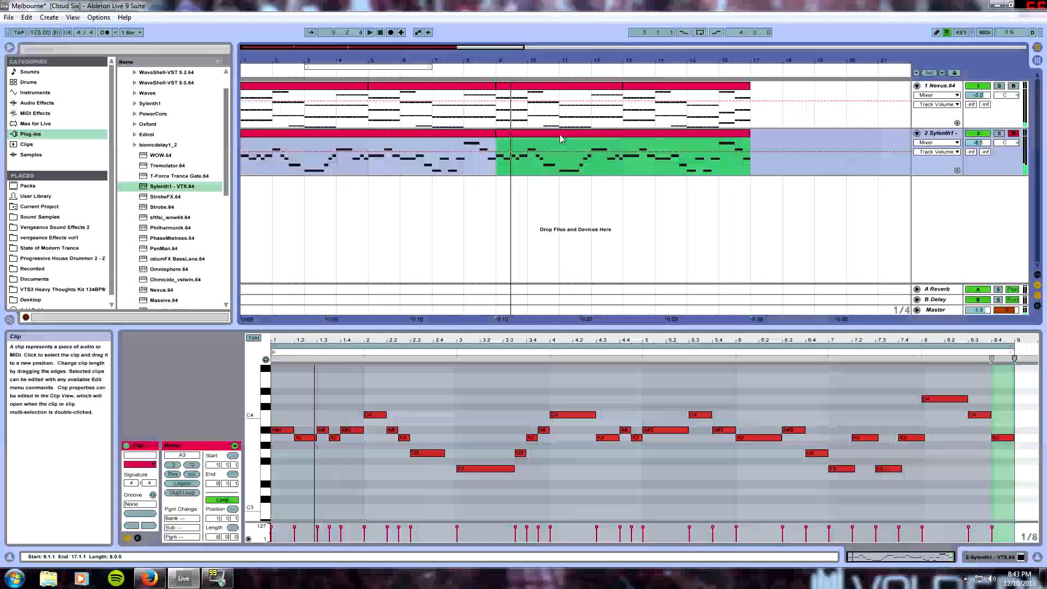
left_click(500, 342)
left_click_drag(507, 334, 507, 217)
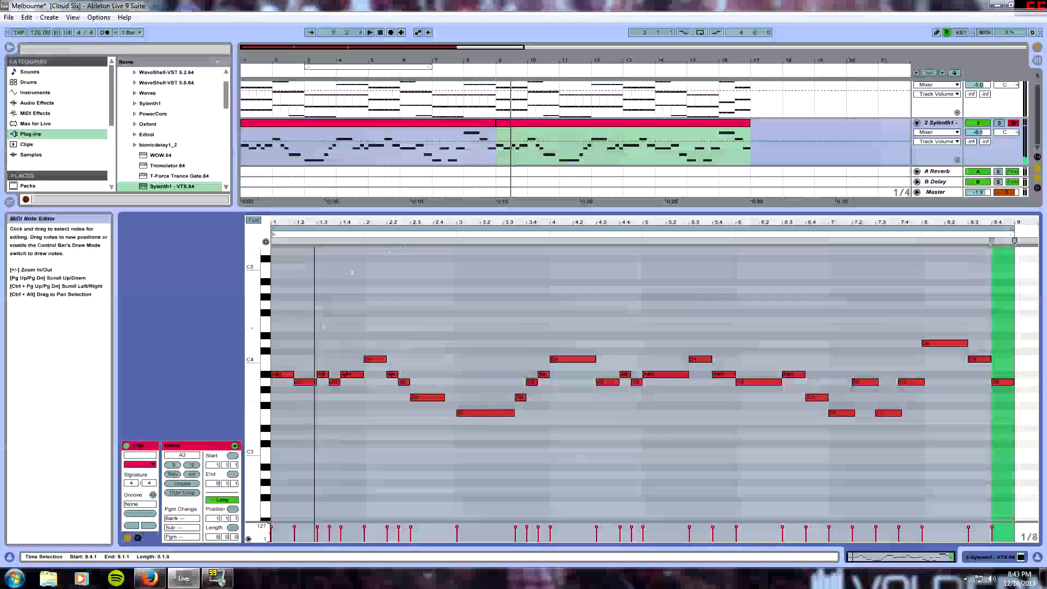
key("ctrl+a")
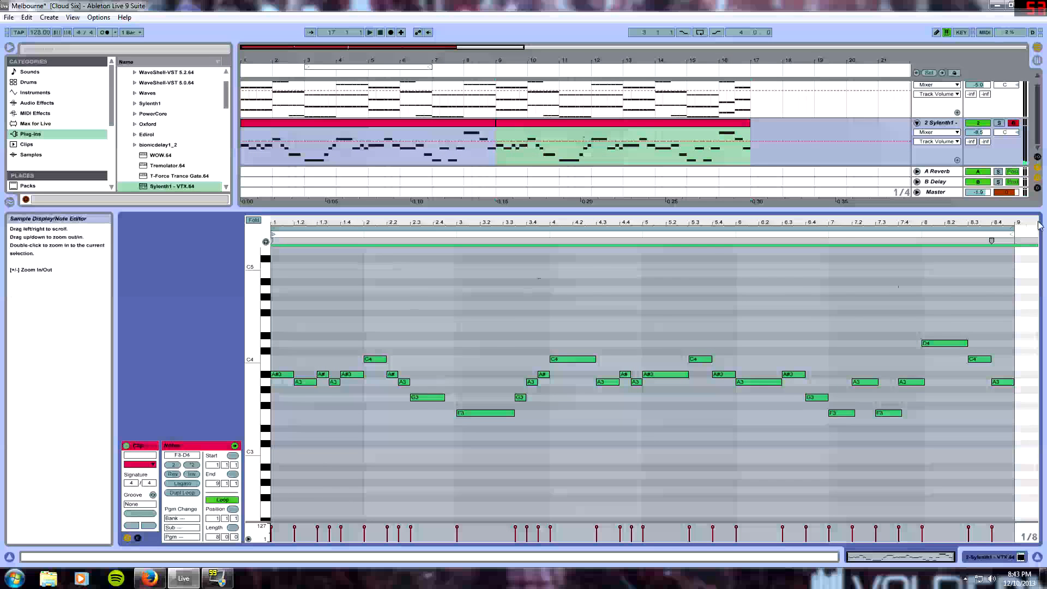
key("shift+Up")
left_click_drag(505, 214, 505, 545)
left_click(383, 34)
left_click(383, 34)
key("space")
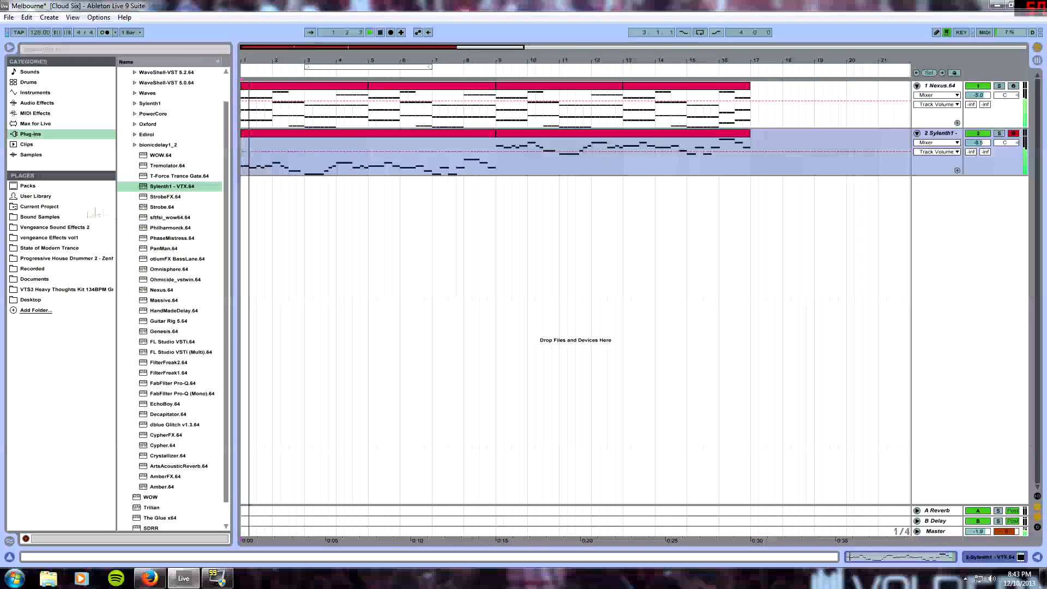
Step: Browse to the Vengeance Sound Effects 2 folder and insert a new audio track named Sweep up below the Sylenth1 track
left_click(75, 227)
right_click(923, 242)
left_click(923, 246)
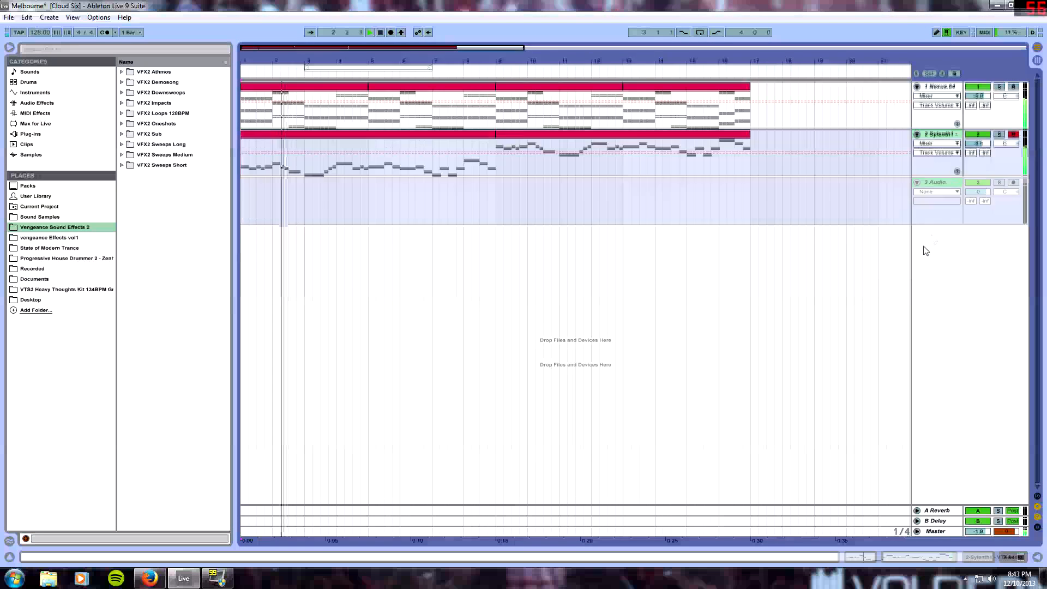
right_click(929, 185)
left_click(850, 228)
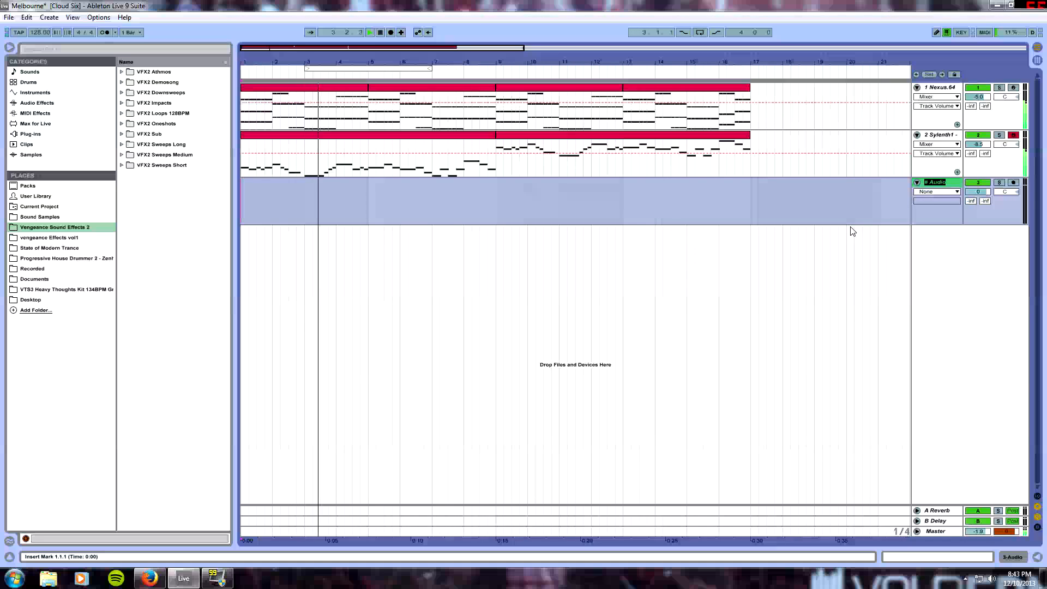
type("Sweep up")
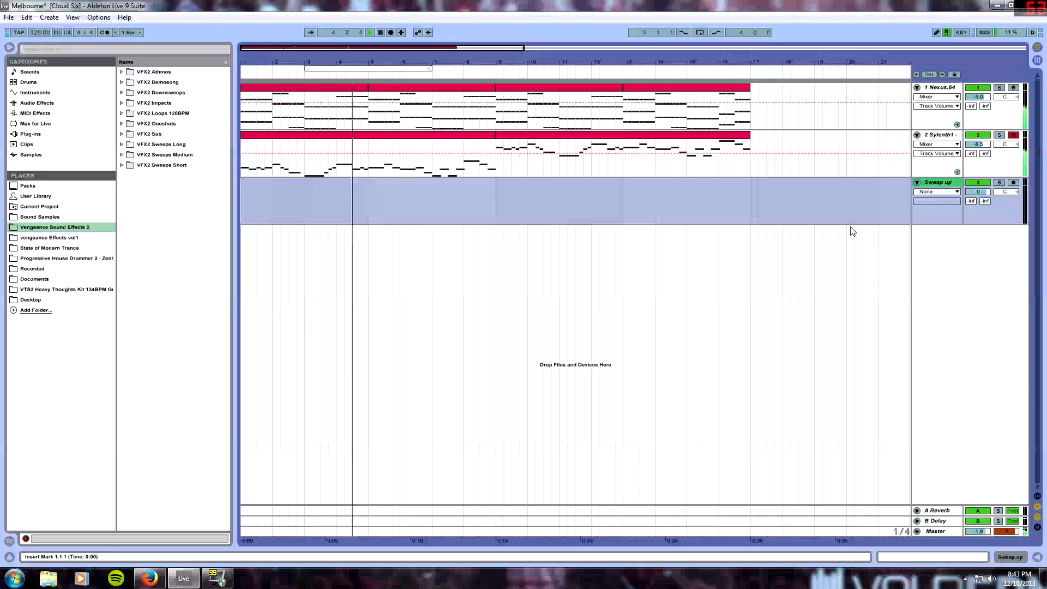
Step: Place VFX2 Sweeps Long 07.wav at bar 1 on the Sweep up track and set the track's volume to -5.1 dB
left_click(126, 144)
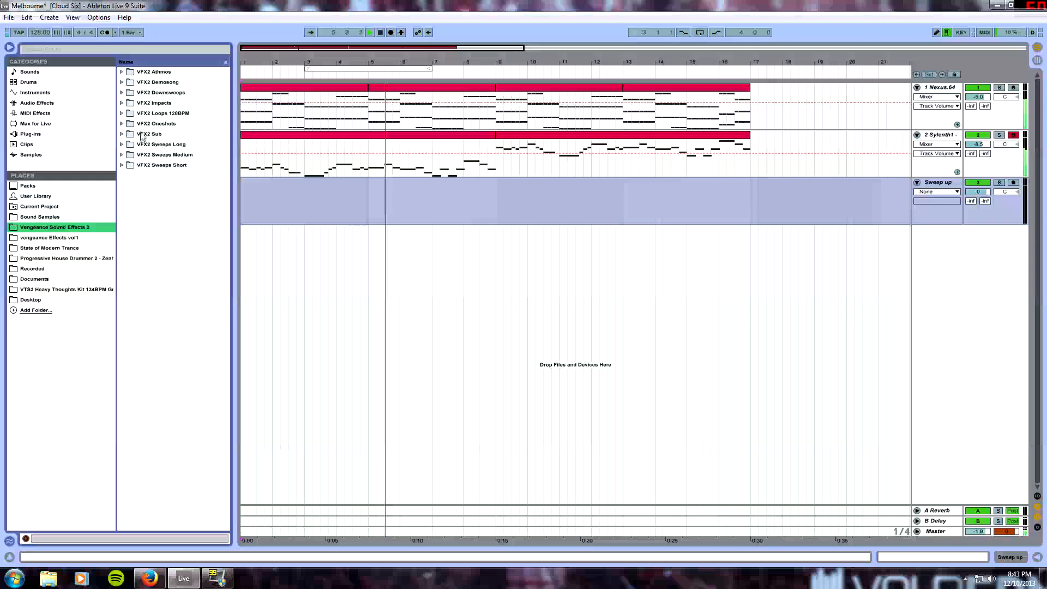
left_click_drag(174, 175, 275, 207)
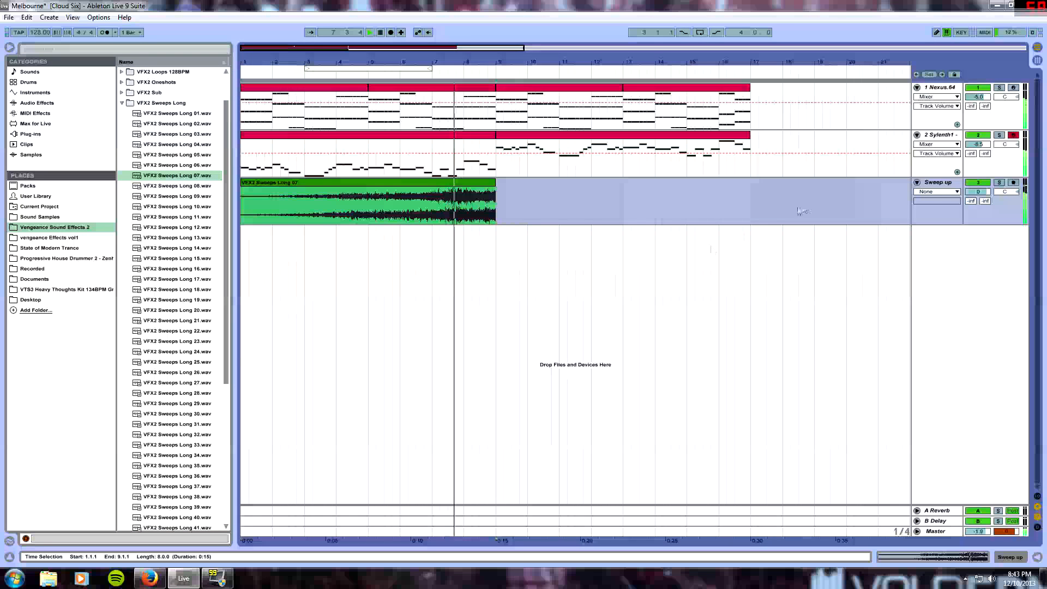
key("Tab")
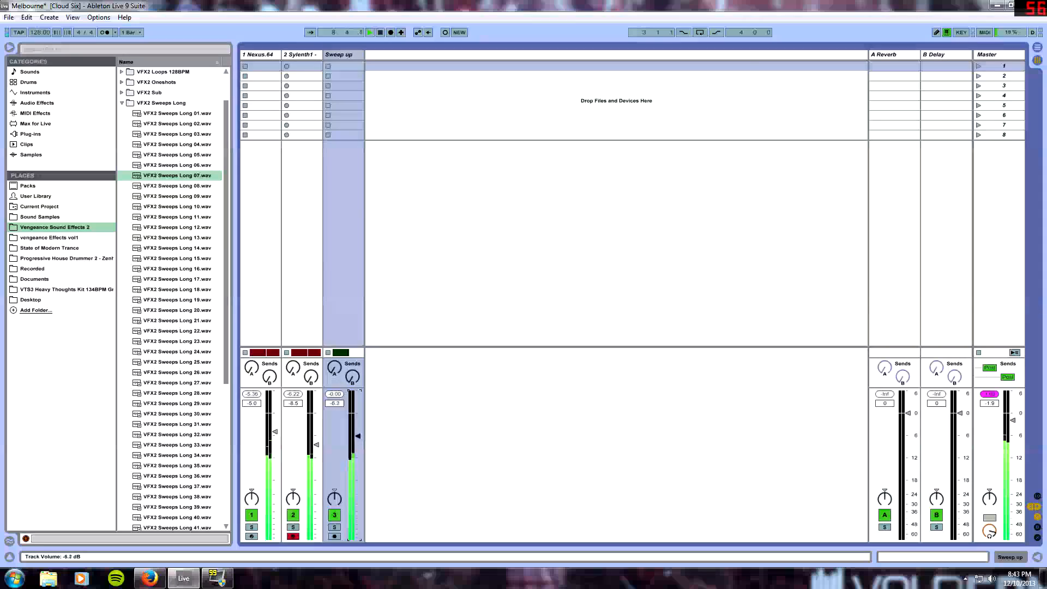
key("Tab")
left_click(527, 162)
left_click(31, 135)
left_click(52, 93)
left_click(44, 102)
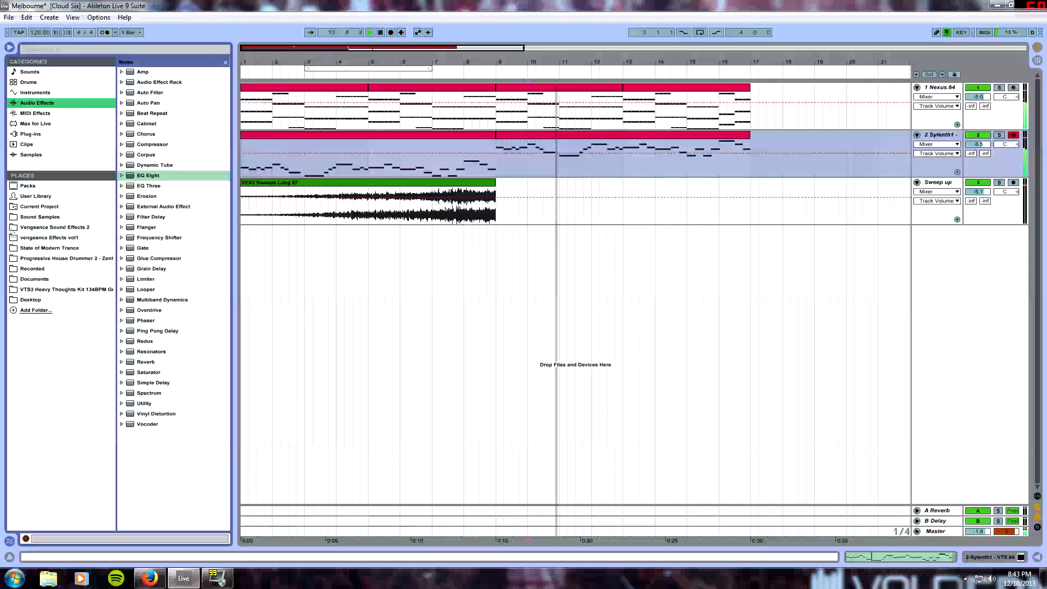
Step: Place VFX2 Impacts 11.wav from the Vengeance Sound Effects 2 folder at bar 9 on the Sweep up track, directly after the sweep
left_click(49, 216)
left_click(43, 227)
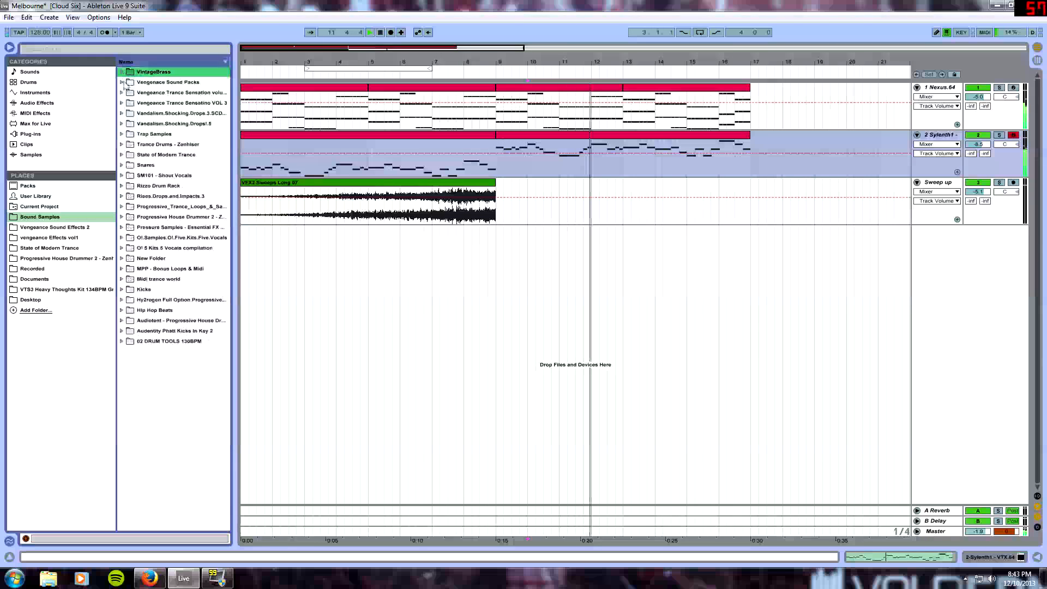
left_click(122, 103)
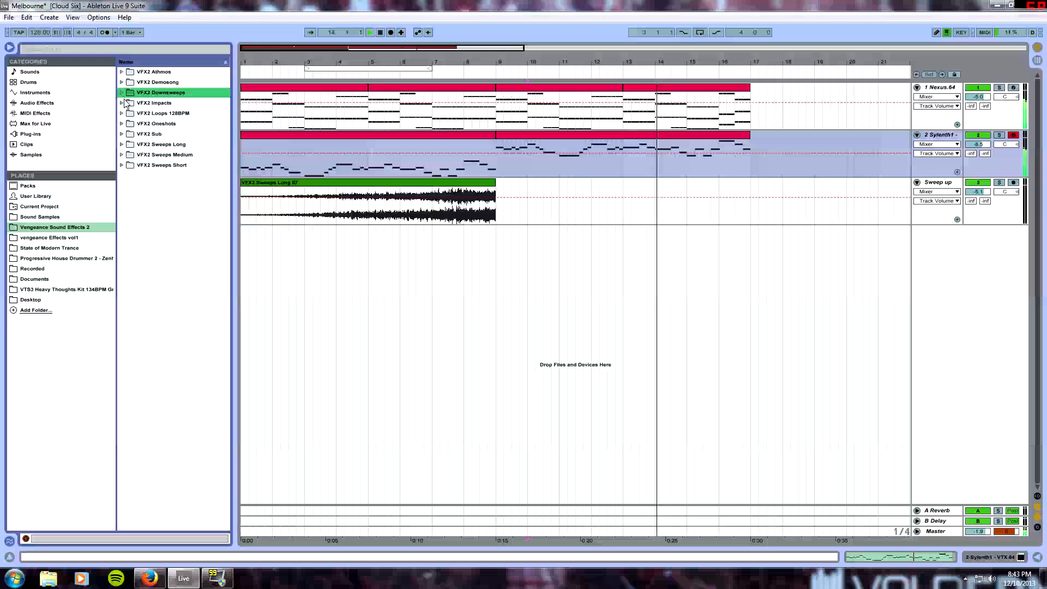
left_click(123, 103)
left_click(171, 206)
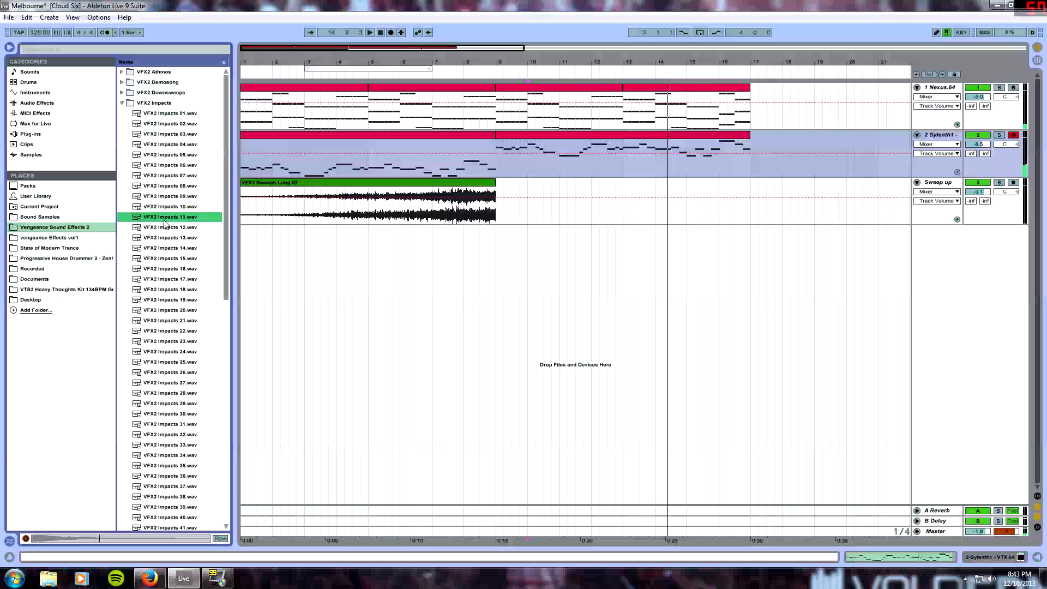
left_click_drag(174, 220, 497, 201)
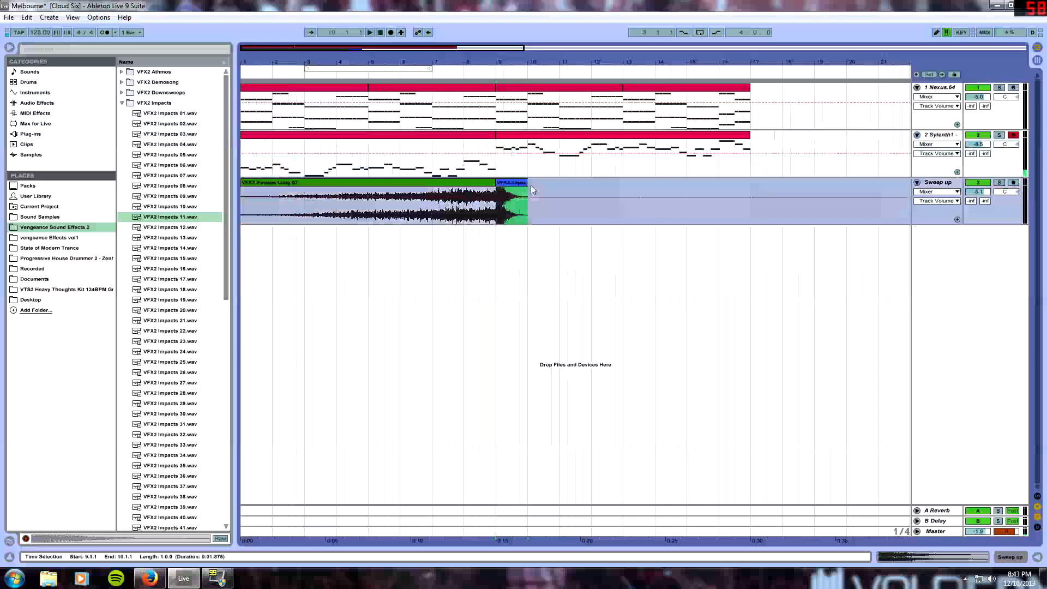
Step: Set the Sweep up track's volume to -7.2 dB and its A-Reverb send to -4.0 dB during playback
key("Tab")
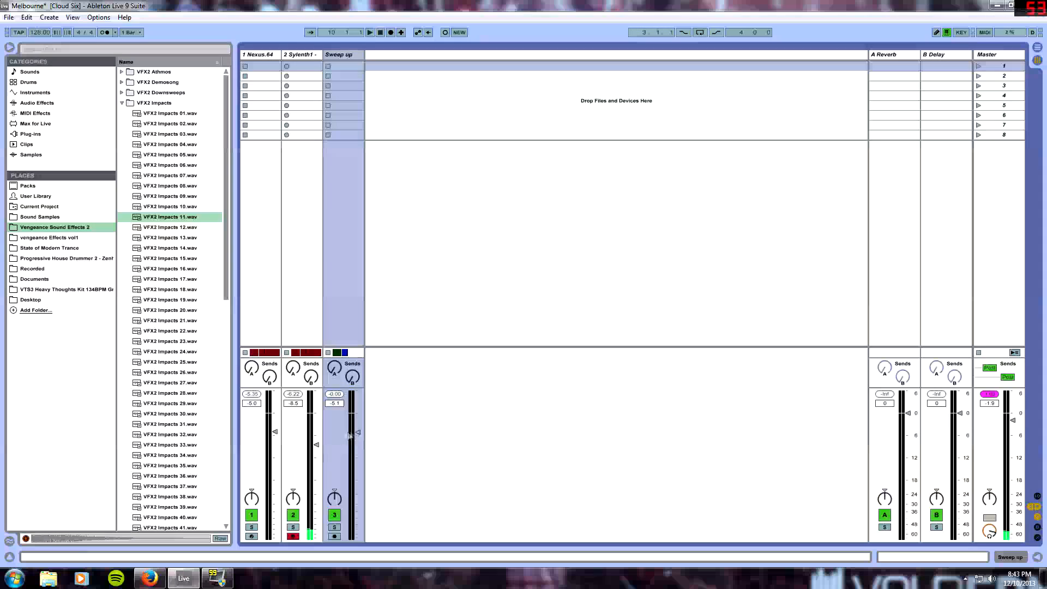
key("space")
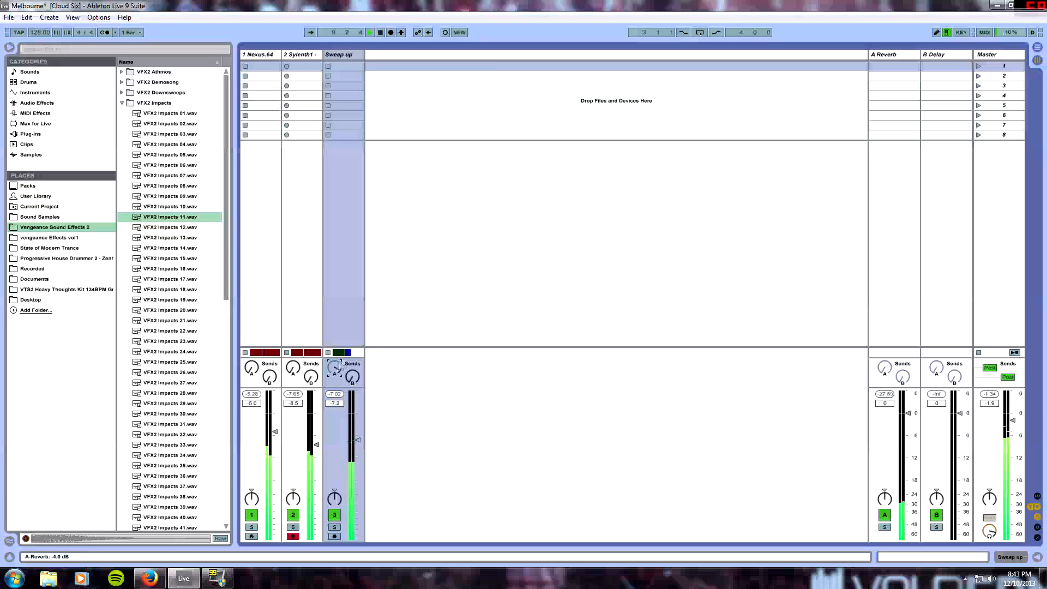
Step: Open the Reverb device on the A Reverb return track and turn off Spin, High and Chorus
double_click(888, 55)
key("space")
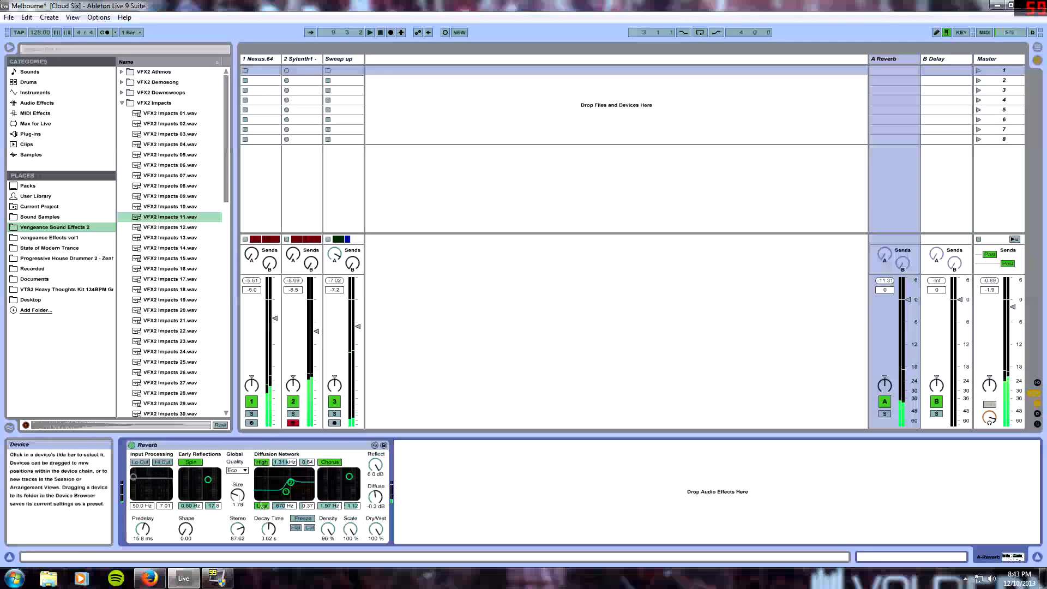
left_click(198, 463)
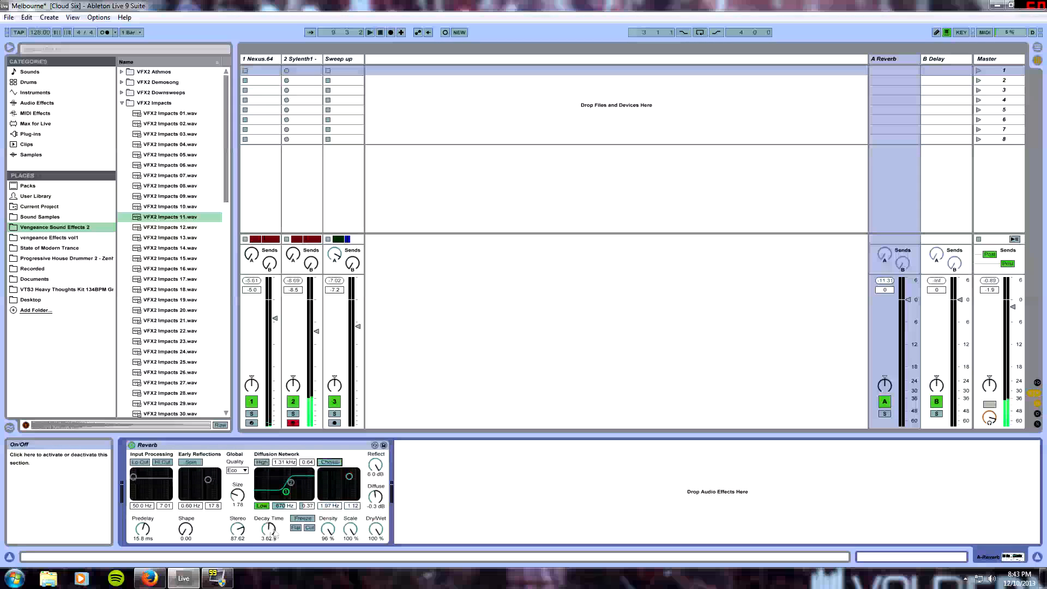
Step: Set the Reverb's decay time to 6.83 s during playback and return to the arrangement
key("space")
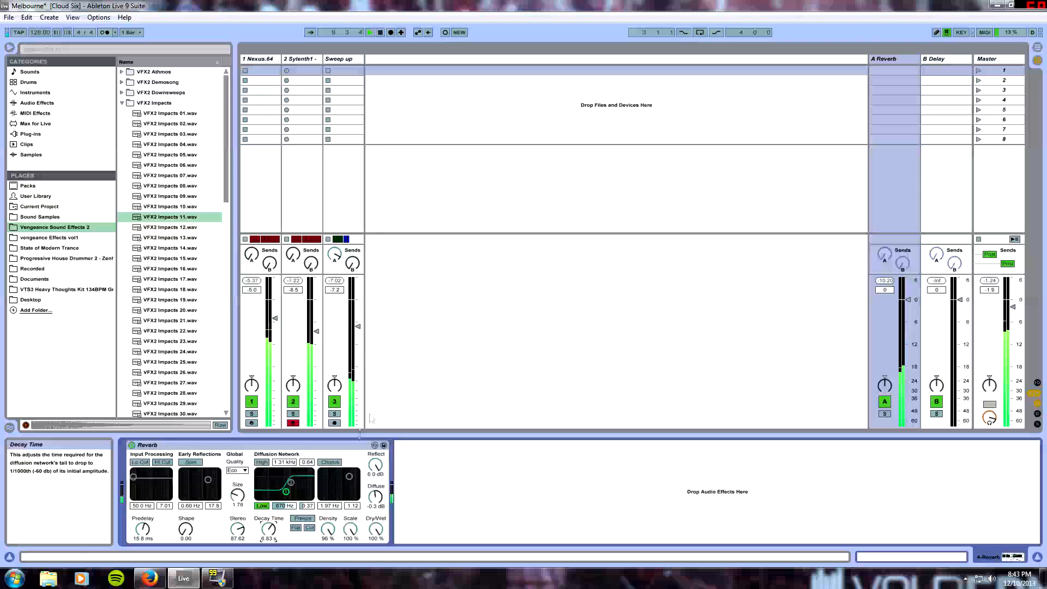
key("Tab")
Step: Duplicate the Sylenth1 melody track and delete the copy's clip spanning bars 1 to 9
left_click(935, 137)
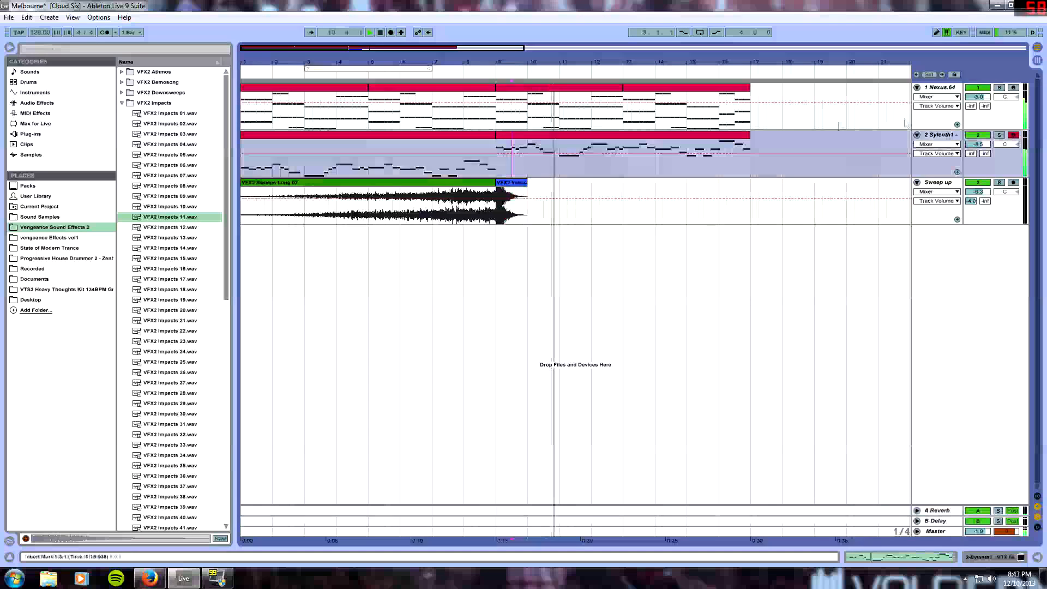
right_click(935, 137)
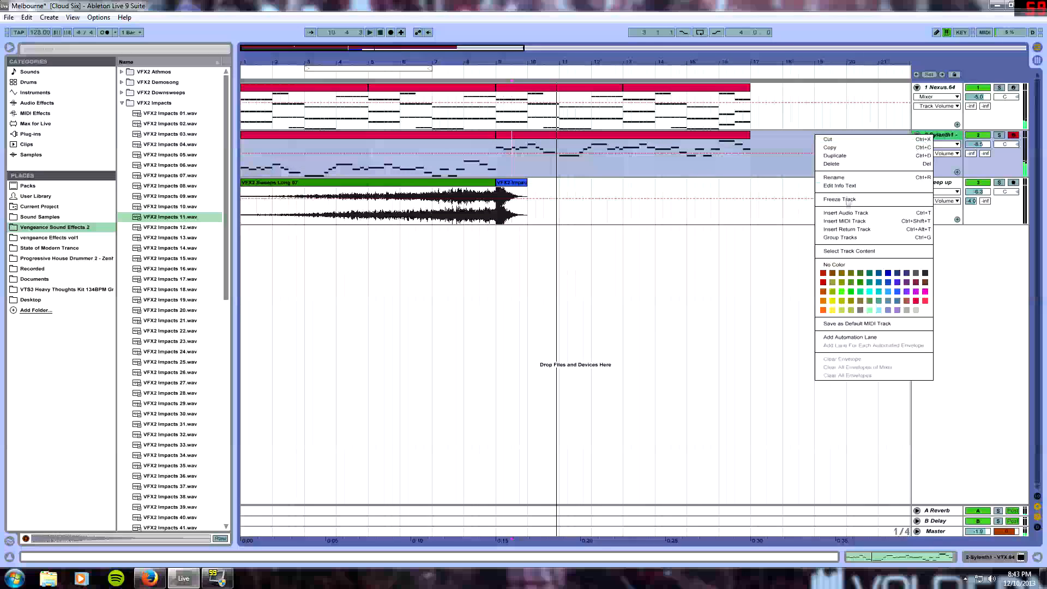
left_click(854, 156)
left_click(481, 190)
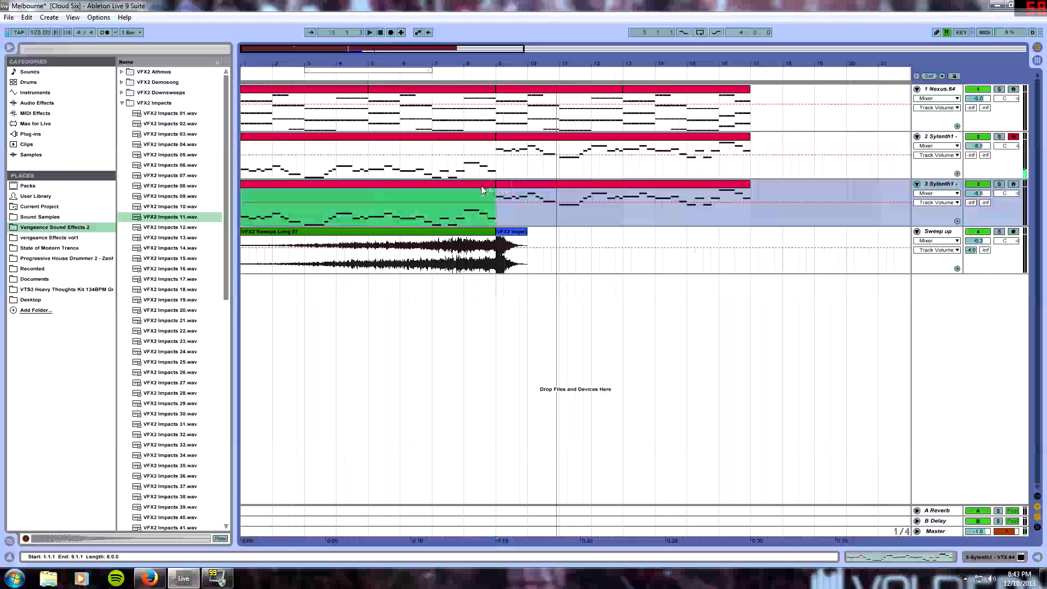
key("Delete")
Step: Lower all notes of the duplicated track's melody clip at bar 9 by one octave and play it back
double_click(514, 186)
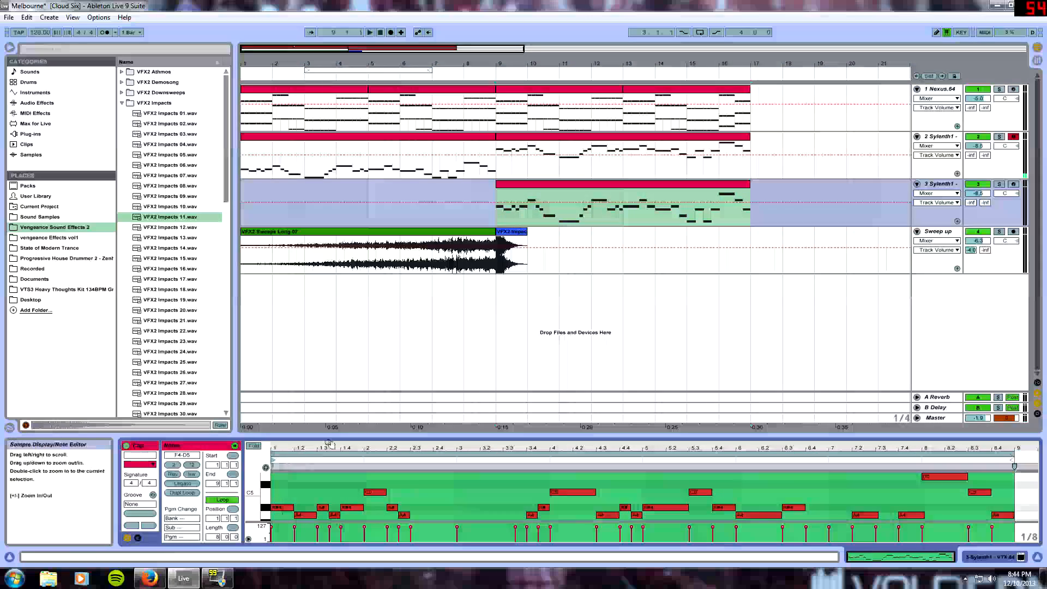
left_click_drag(491, 436, 491, 239)
left_click(994, 305)
key("ctrl+a")
key("shift+Down")
key("space")
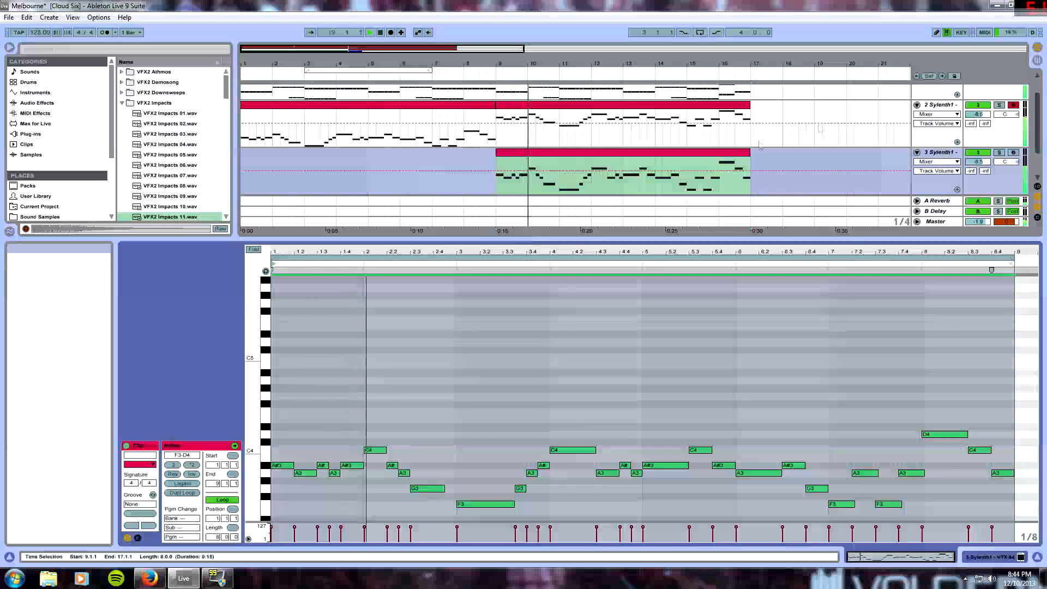
left_click(1037, 556)
key("space")
Step: Audition Lead - Endless and Lead - Popstar in the duplicated track's Sylenth1, then load the 042: Pad - Terranova preset
key("shift+Tab")
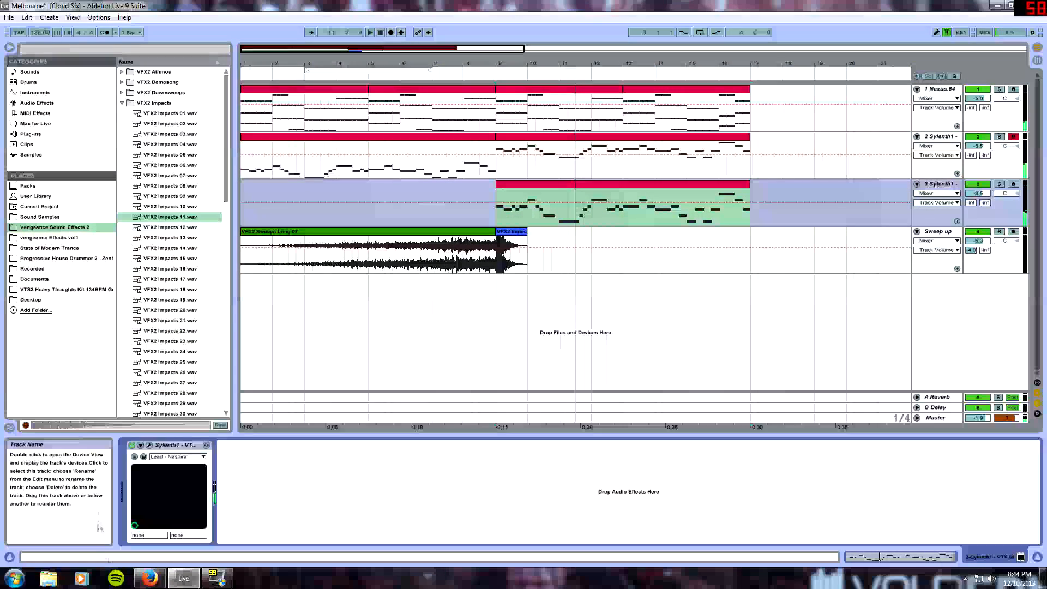
left_click(148, 445)
left_click(709, 220)
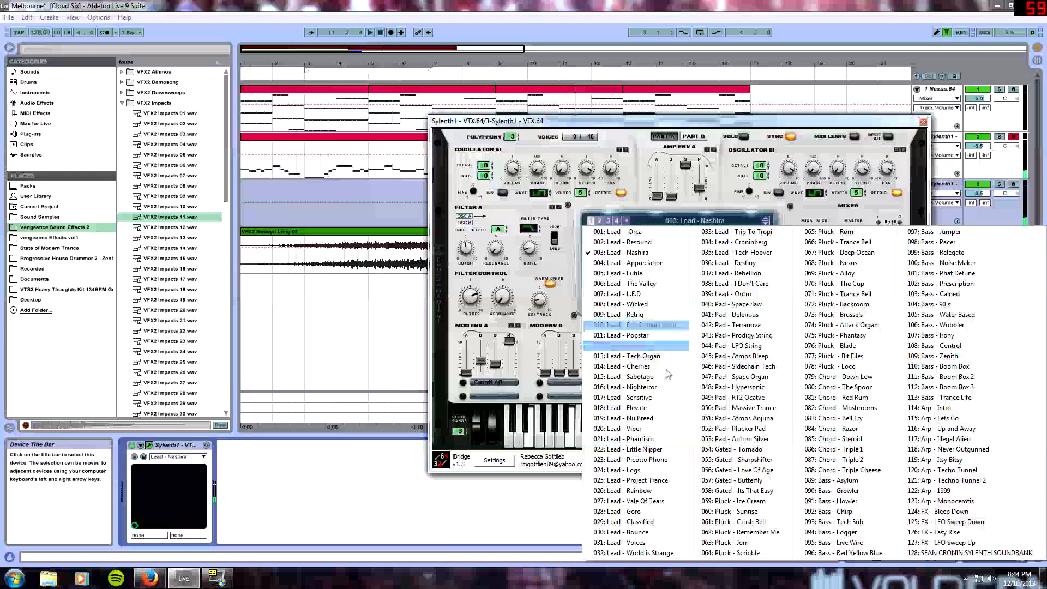
left_click(647, 345)
key("space")
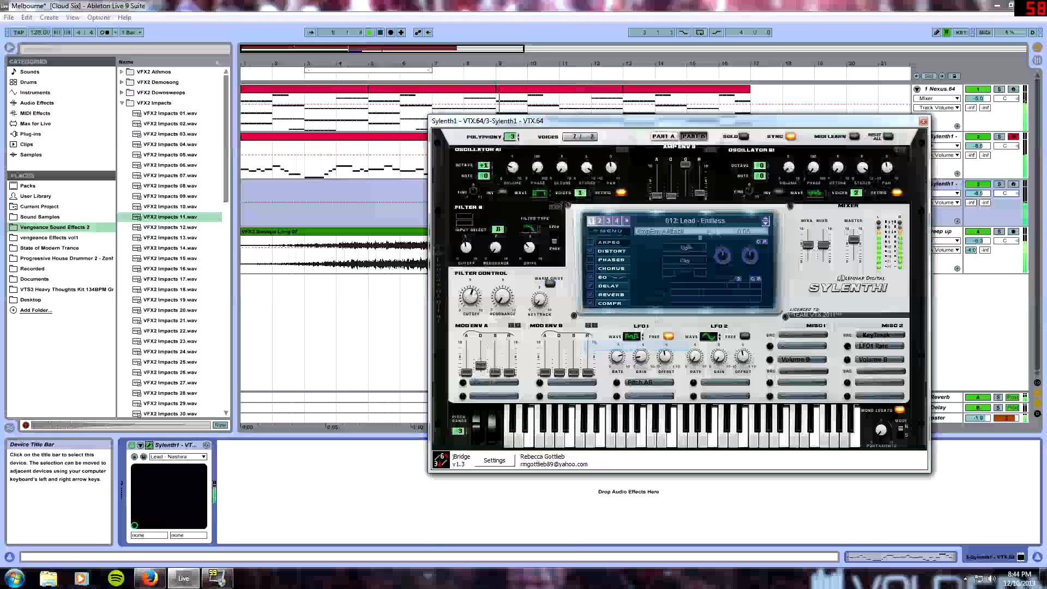
left_click(765, 218)
left_click(703, 221)
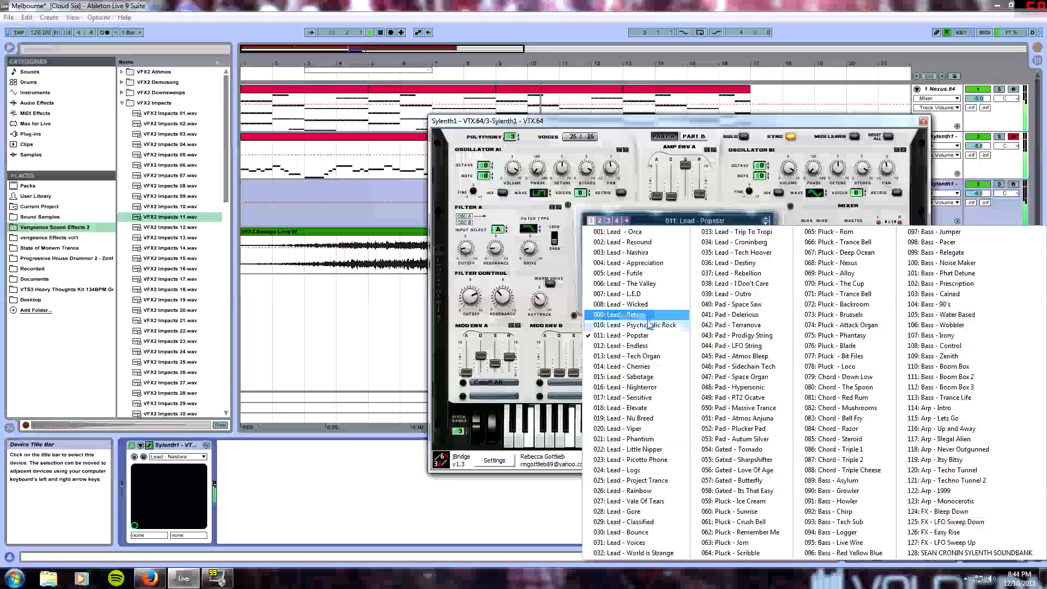
left_click(749, 335)
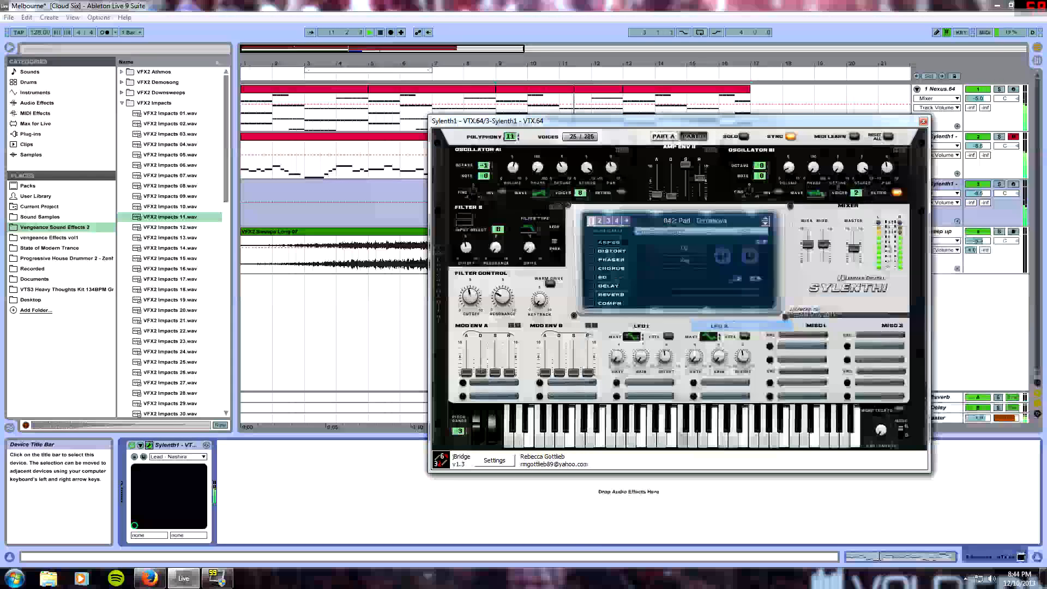
left_click(923, 121)
Step: Copy the Nexus chord clip at bar 9 onto the duplicated Sylenth1 track at bar 9, open its notes and play it
left_click_drag(535, 86, 521, 189)
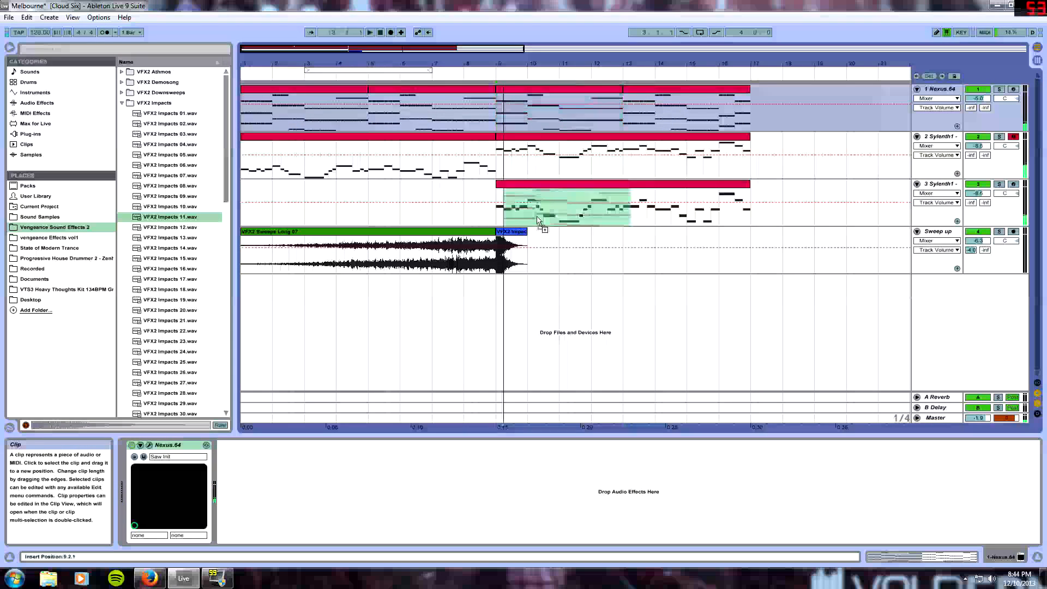
double_click(521, 190)
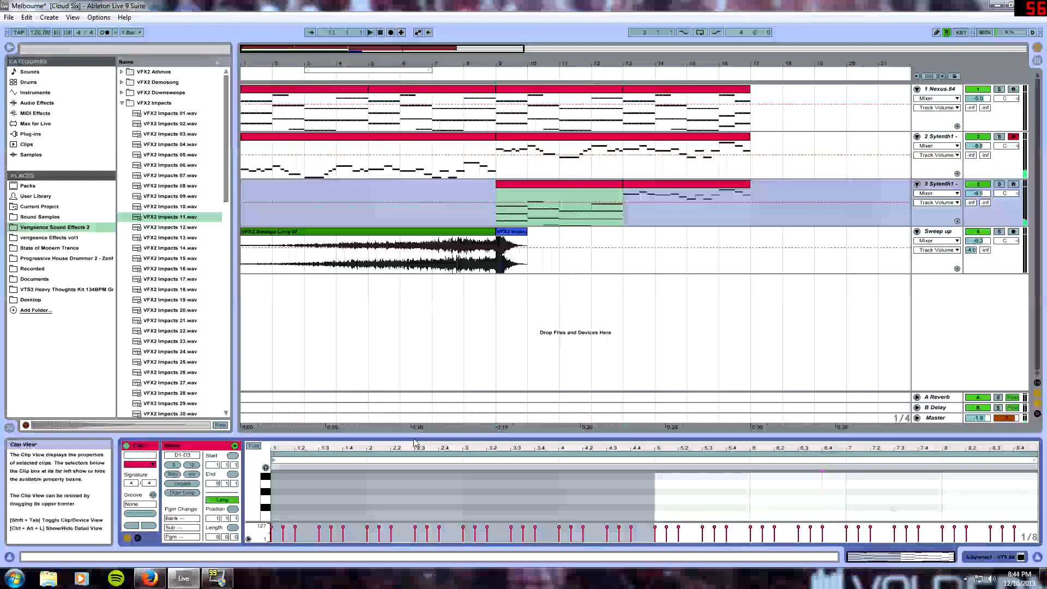
left_click_drag(390, 438, 388, 143)
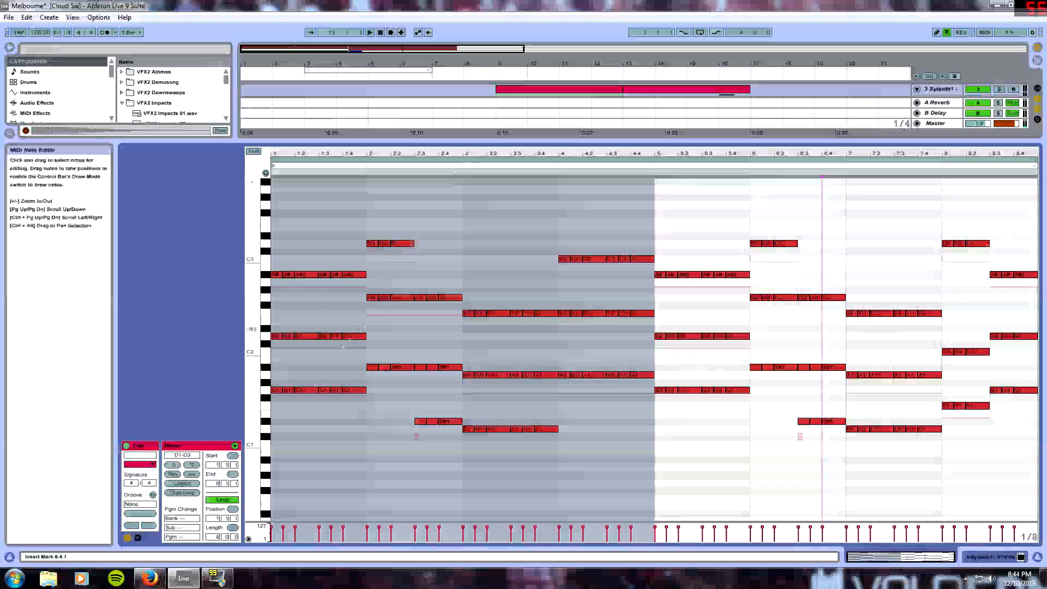
scroll(292, 408, "up", 1)
key("space")
key("space")
Step: Replace the repeated notes in the first four bars of the copied chord clip with sustained notes spanning each chord
left_click_drag(285, 453, 277, 411)
left_click_drag(280, 305, 366, 305)
key("space")
key("space")
left_click_drag(370, 445, 417, 283)
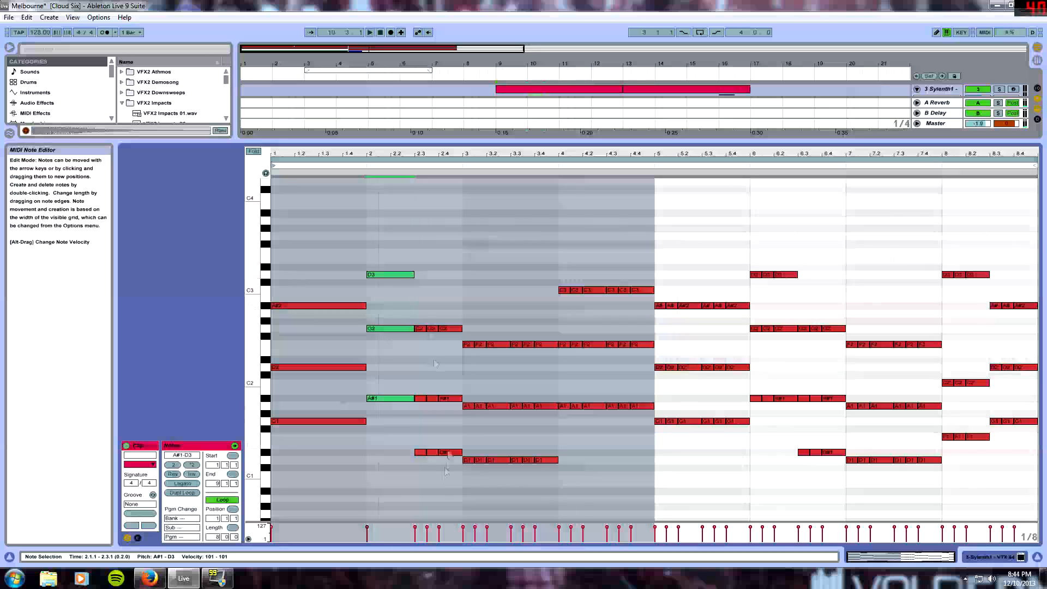
left_click_drag(417, 314, 420, 481)
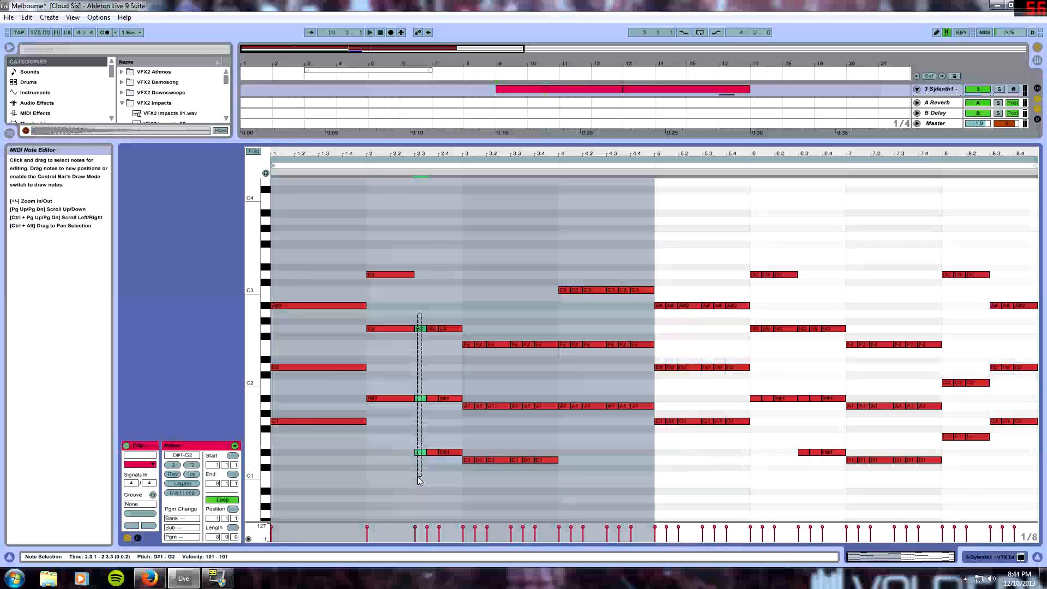
left_click_drag(468, 474, 463, 337)
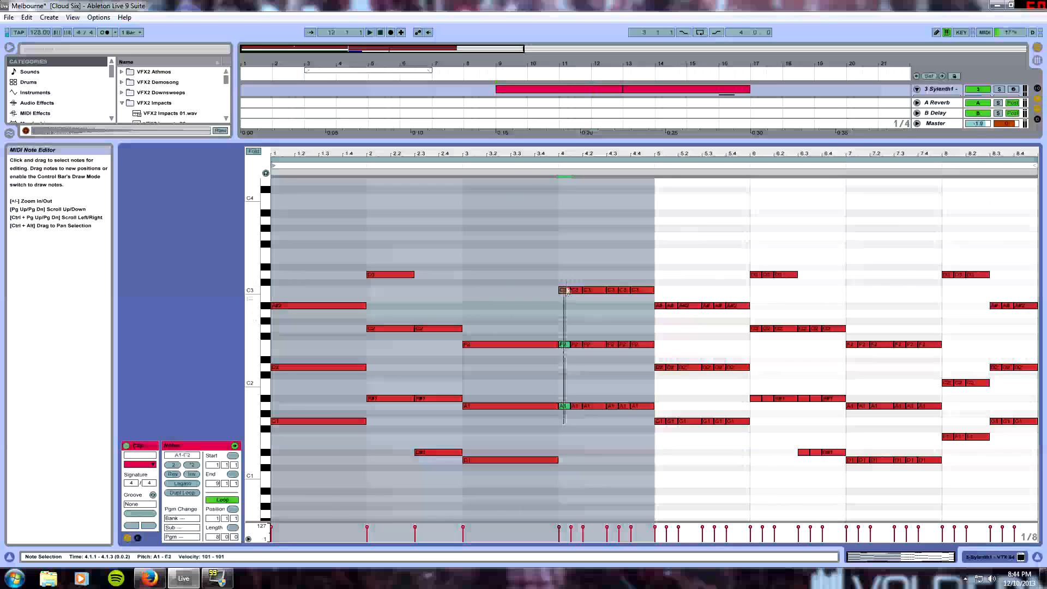
left_click_drag(567, 293, 643, 303)
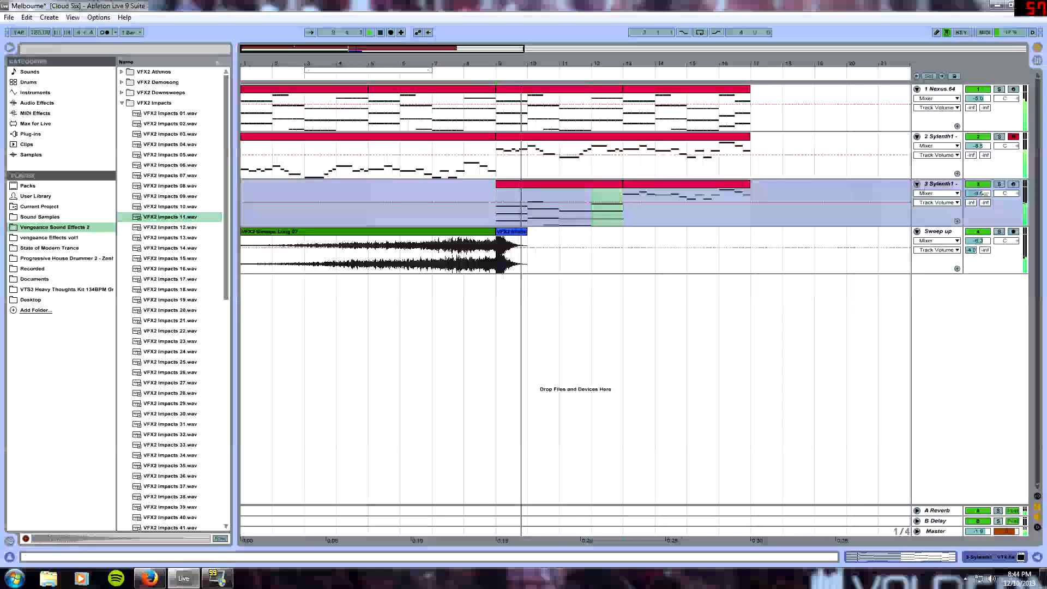
Step: Solo the Sylenth1 pad track, set its volume to about -4.7 dB during playback, and unsolo it
left_click(998, 185)
key("space")
double_click(521, 183)
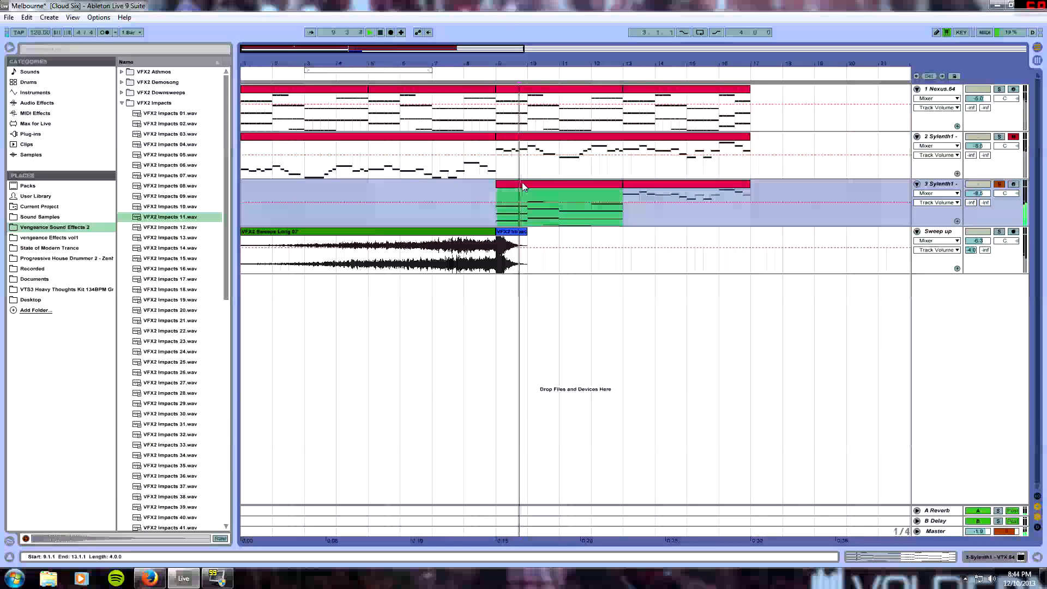
key("Tab")
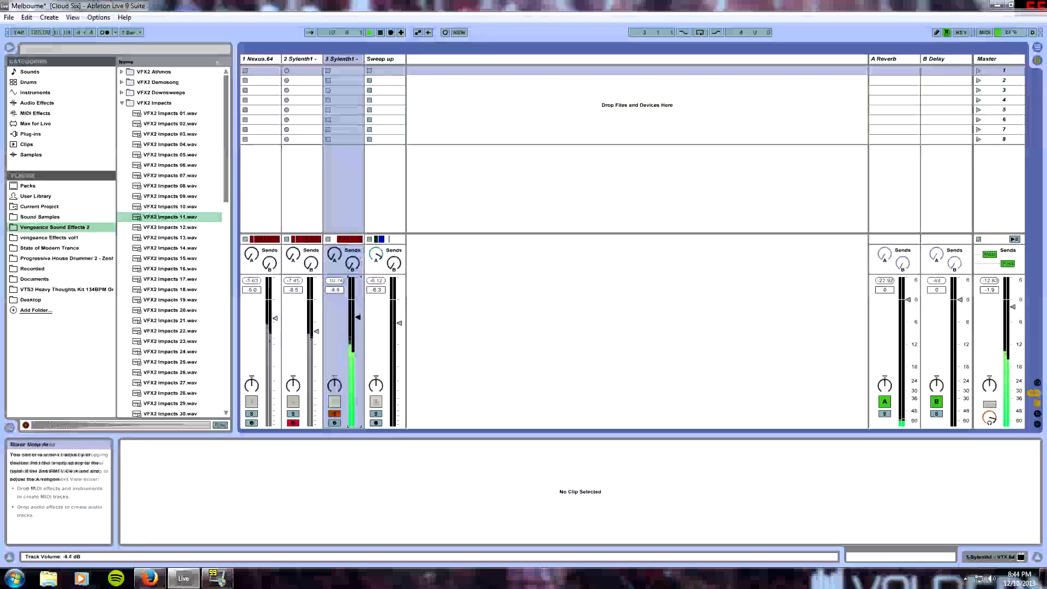
key("Tab")
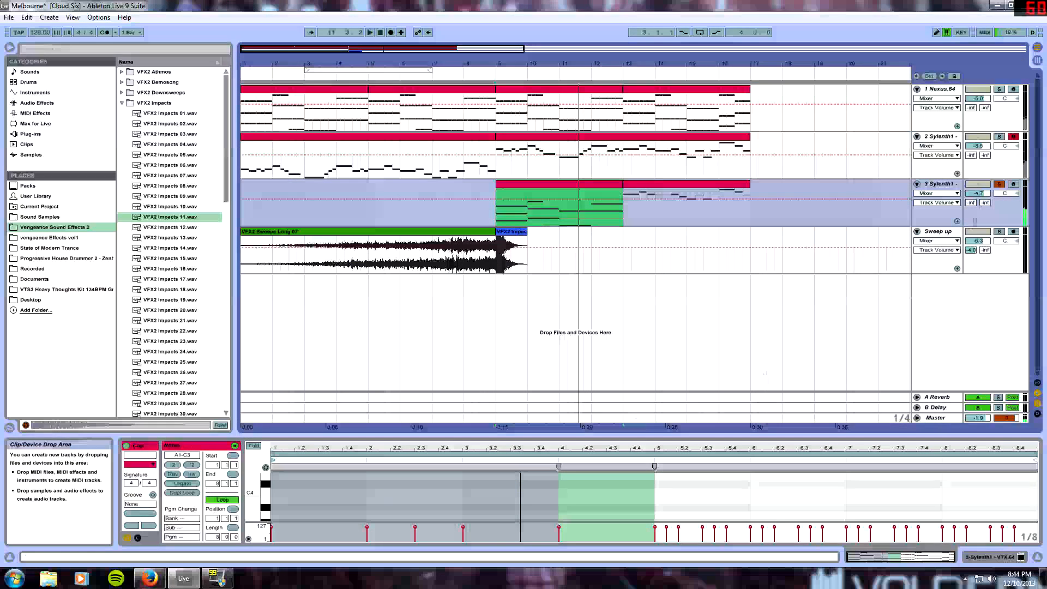
left_click(1001, 185)
Step: Inspect the pad track's Sylenth1 settings while the arrangement plays
double_click(940, 184)
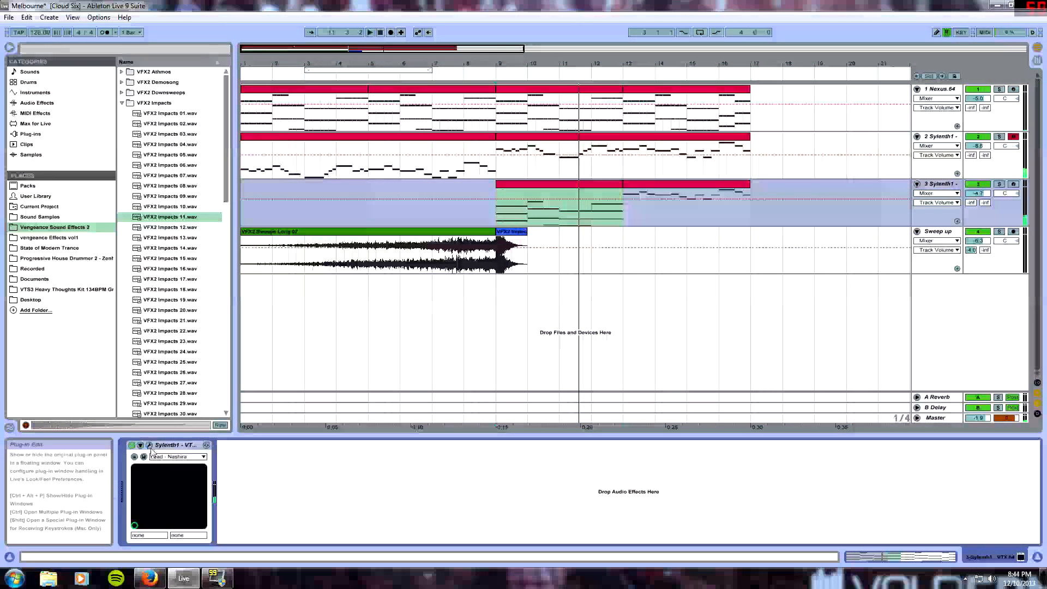
left_click(149, 445)
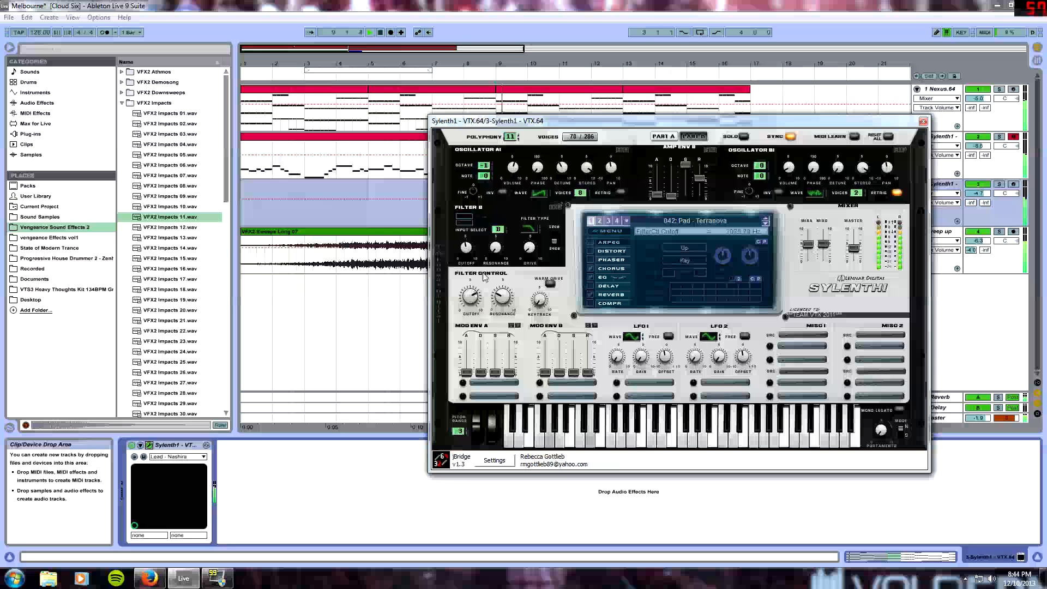
key("space")
left_click(923, 121)
Step: Set the Nexus track's volume to -9.1 dB and the Sylenth1 pad track's volume to -8.2 dB during playback
key("Tab")
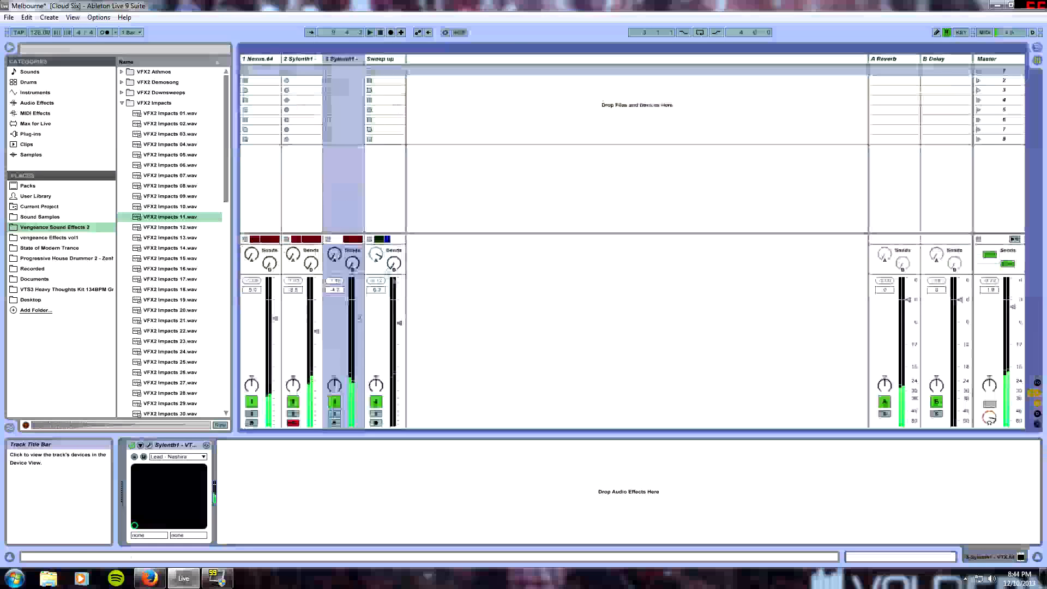
left_click_drag(275, 318, 276, 334)
key("space")
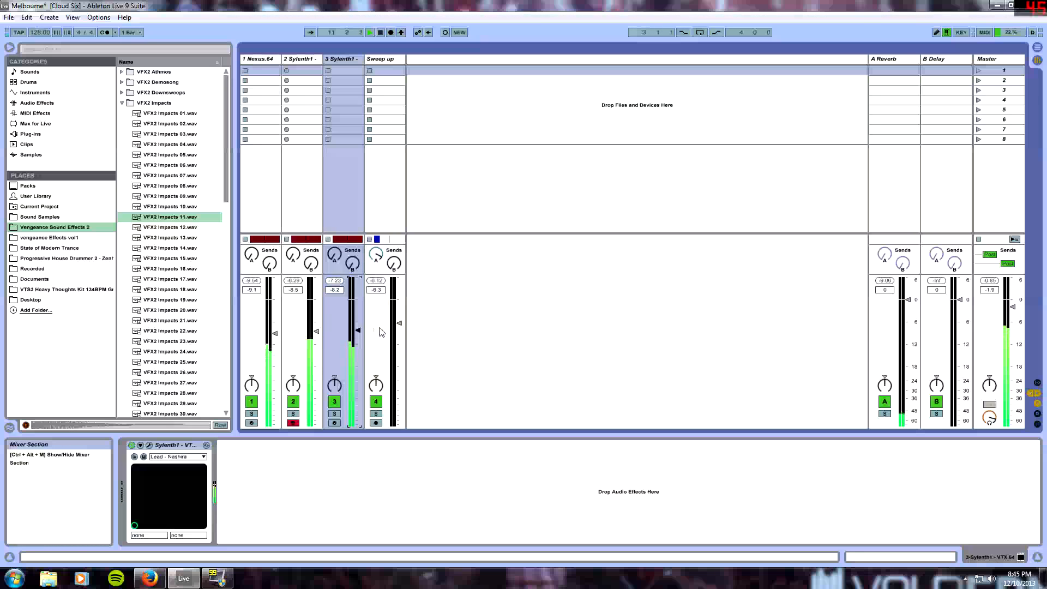
Step: Duplicate the sustained pad clip at bars 9 to 13 on the second Sylenth1 track into bars 13 to 17
key("Tab")
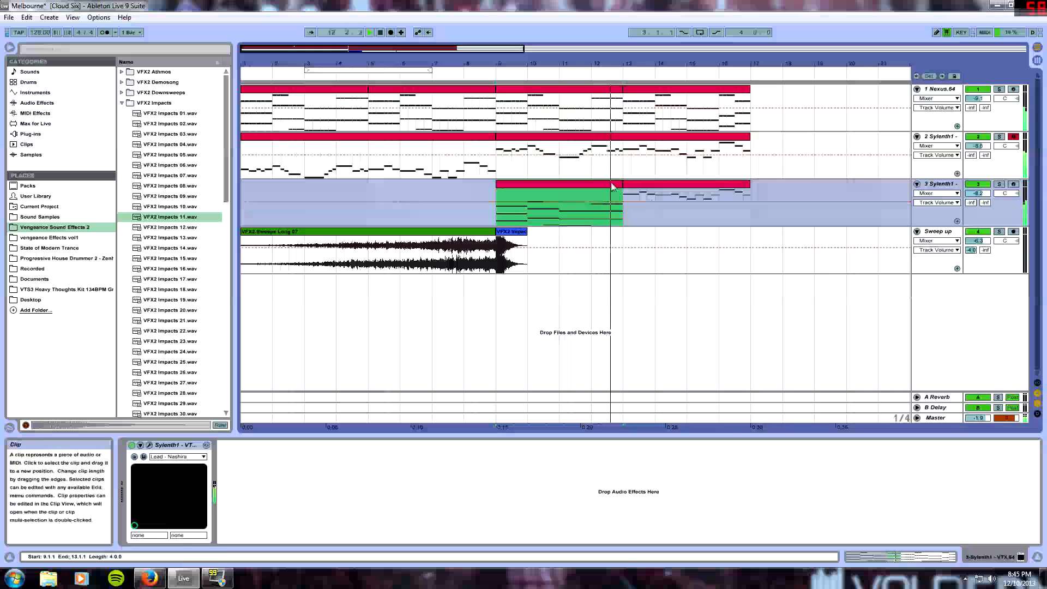
key("ctrl+d")
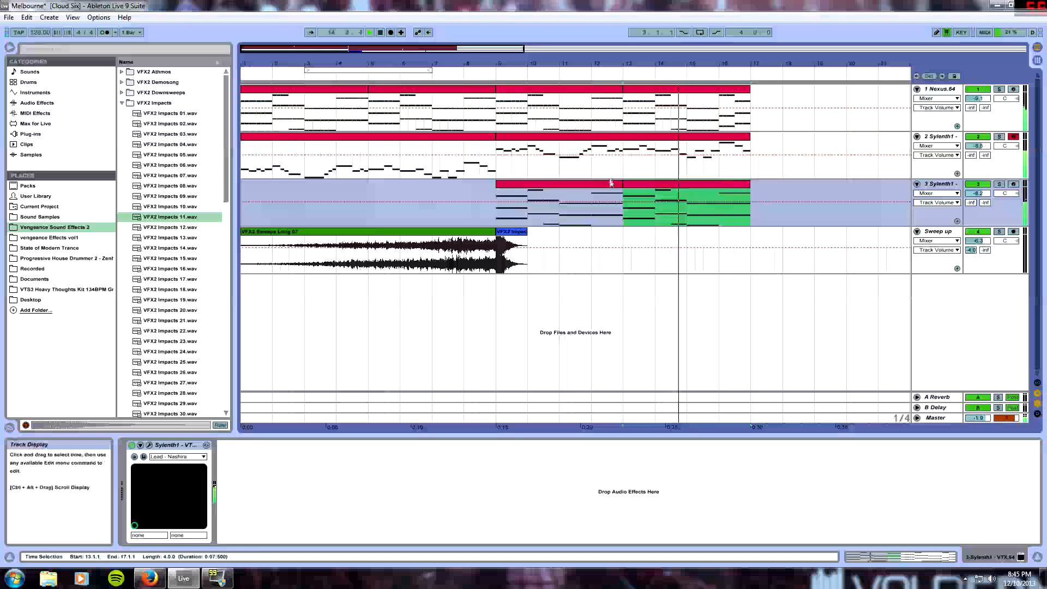
left_click(701, 90)
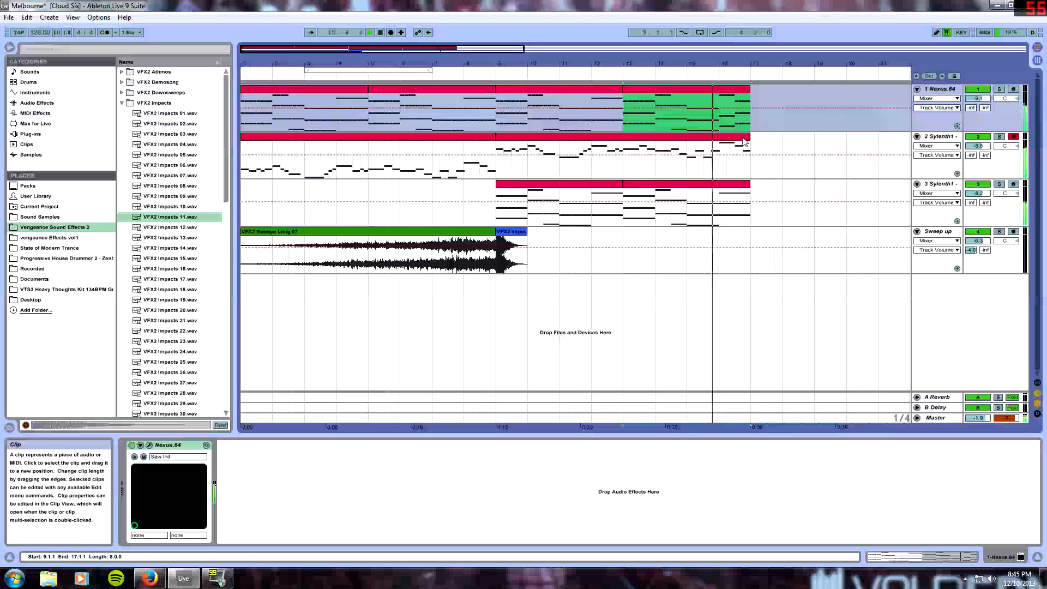
Step: Move the last note of the Sylenth1 melody clip at bars 9 to 17 down to G4
left_click(743, 138)
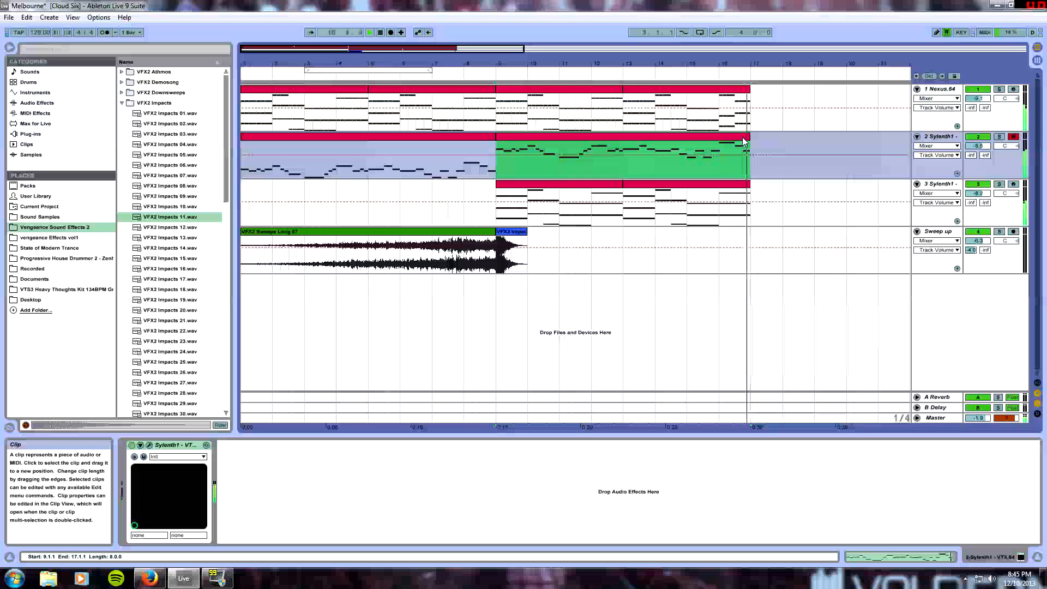
double_click(743, 137)
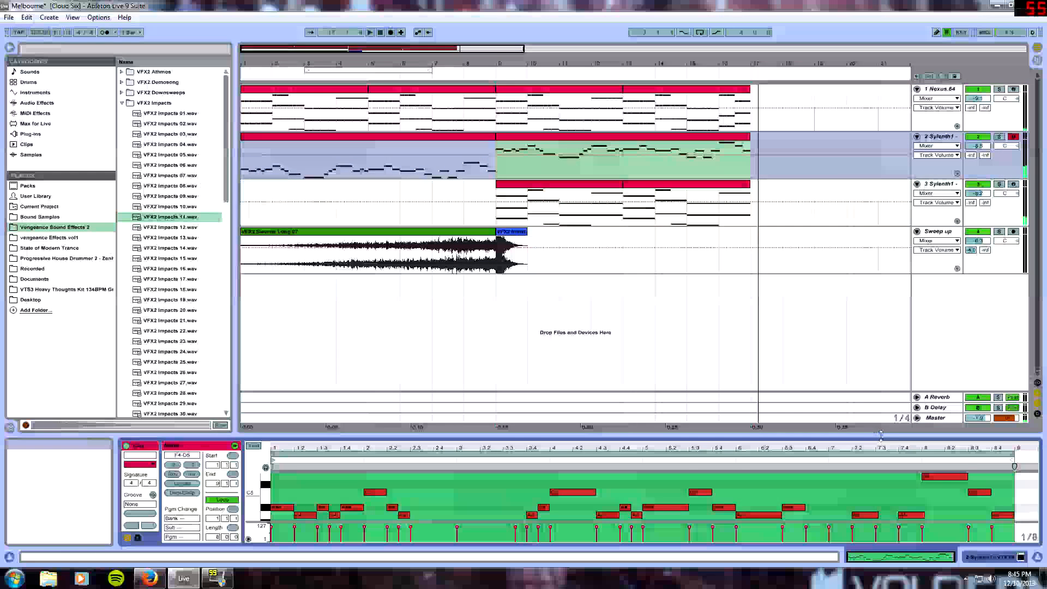
left_click_drag(951, 435, 962, 258)
left_click(1003, 339)
left_click_drag(993, 339, 992, 354)
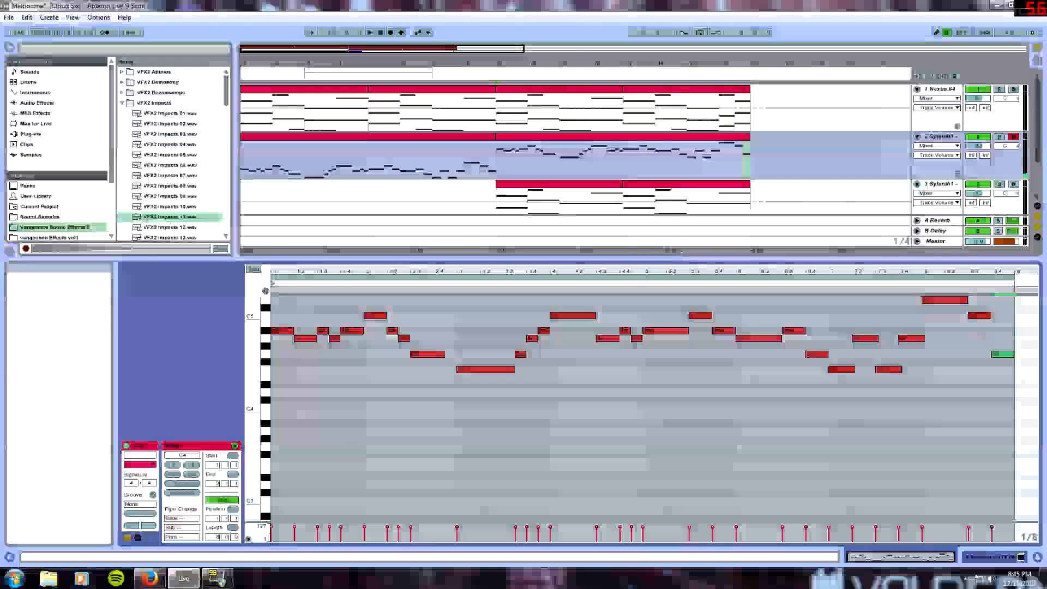
left_click(1038, 556)
Step: Play the arrangement from bar 1 and review the melody, sweep and pad tracks
left_click(403, 138)
left_click(939, 137)
key("space")
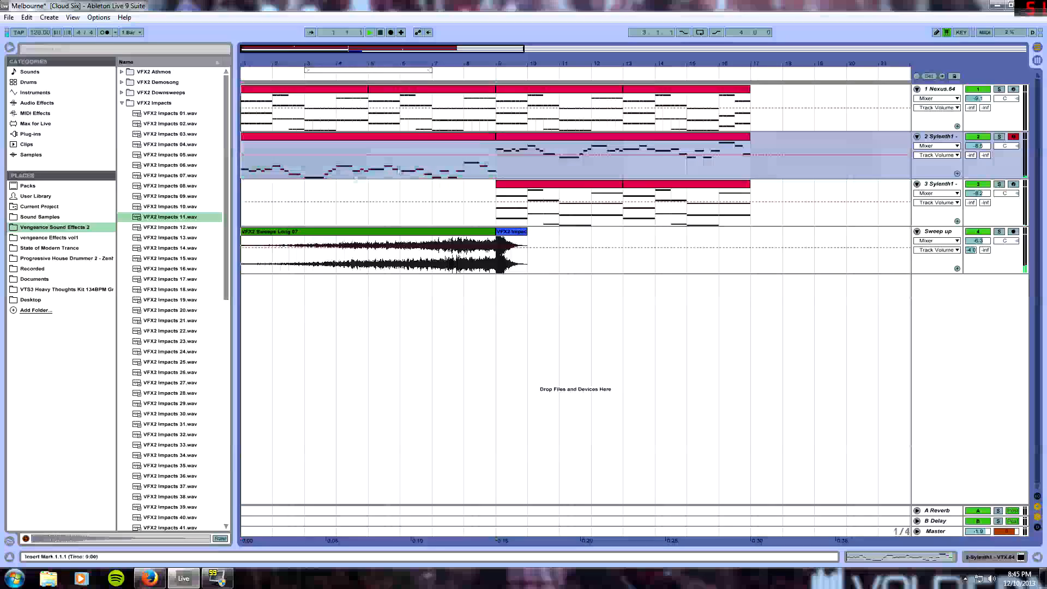
double_click(939, 138)
double_click(149, 445)
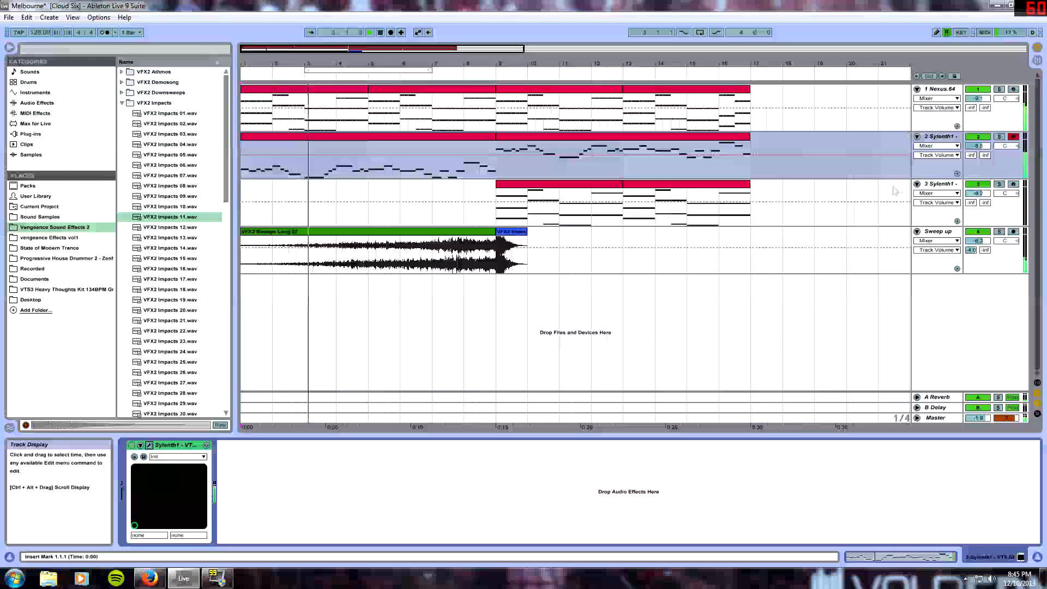
left_click(493, 232)
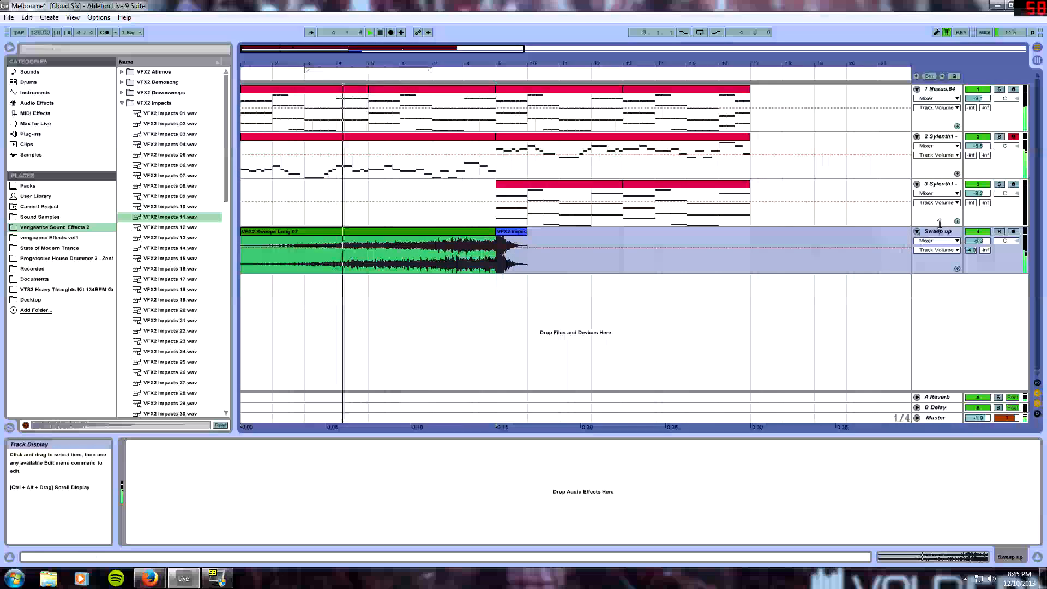
left_click(552, 185)
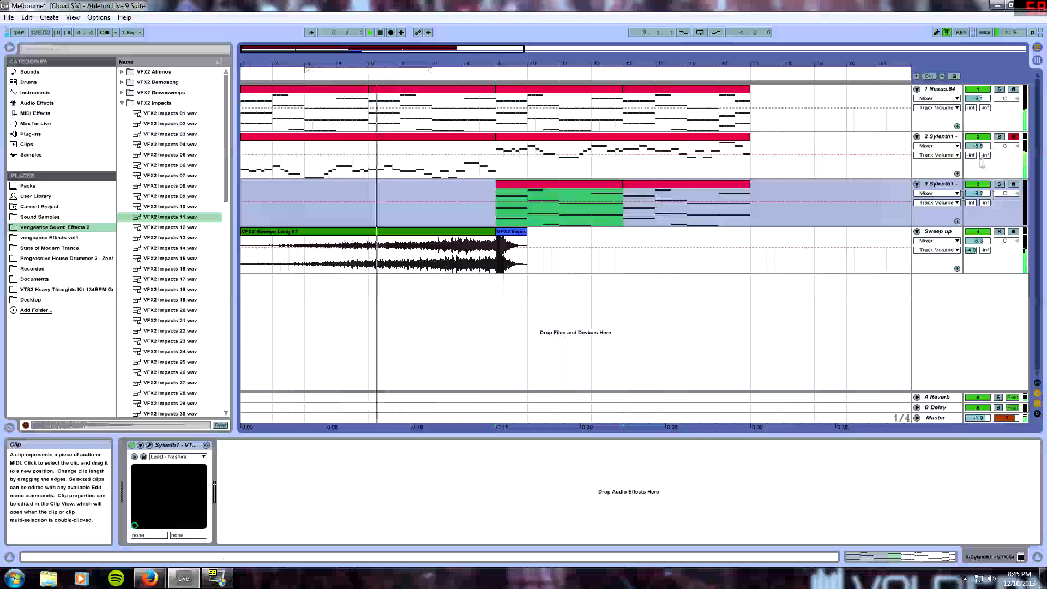
Step: Rename the Sylenth1 melody track as SUSTAINABLE
right_click(932, 137)
left_click(894, 180)
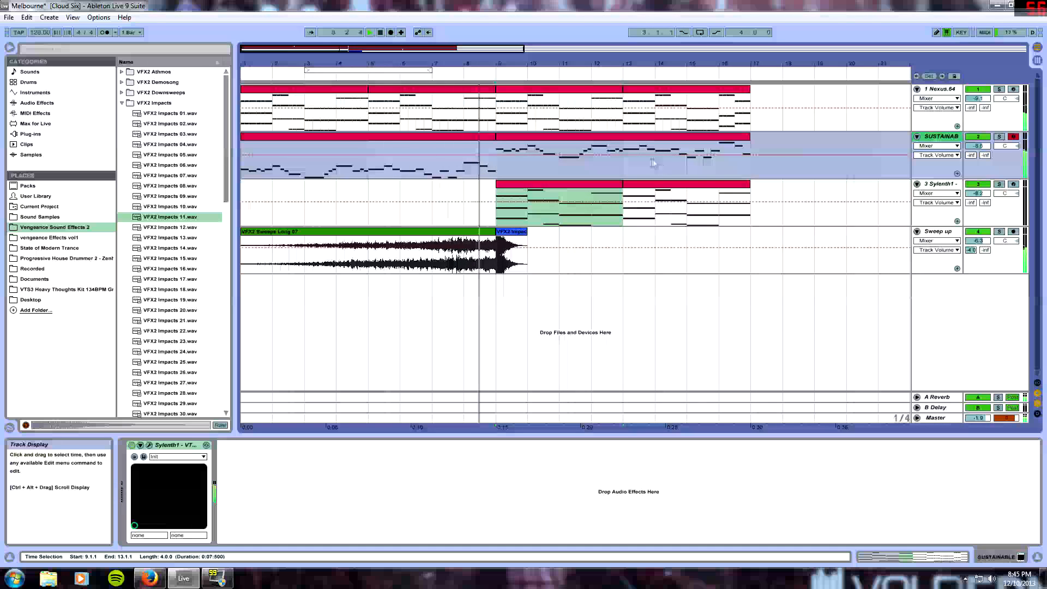
Step: Set the third track's volume to -8.0 dB and bring up the list of audio effects
left_click(537, 186)
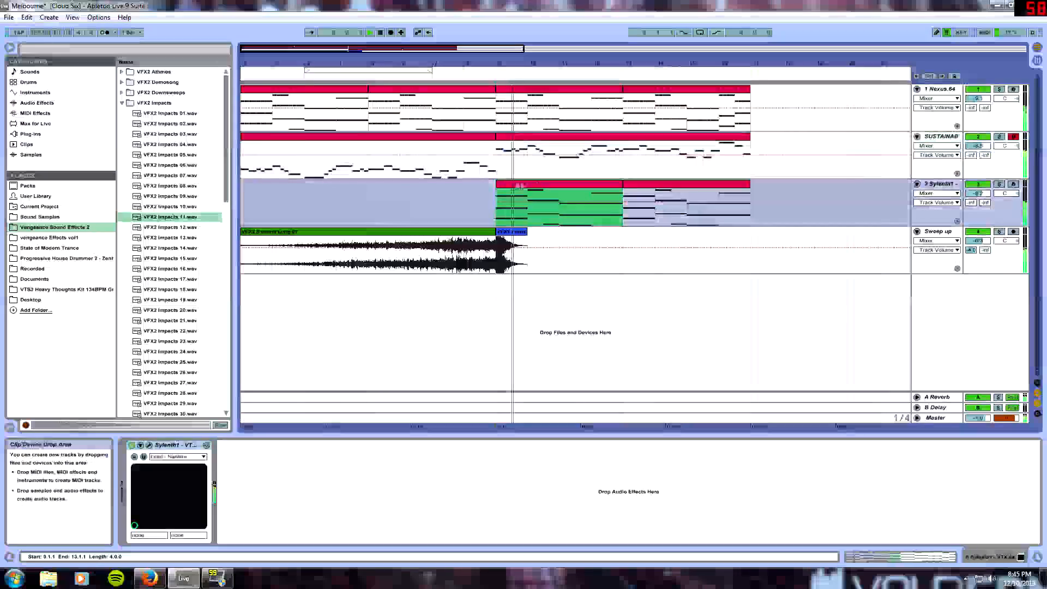
double_click(537, 185)
key("Tab")
key("Tab")
key("Tab")
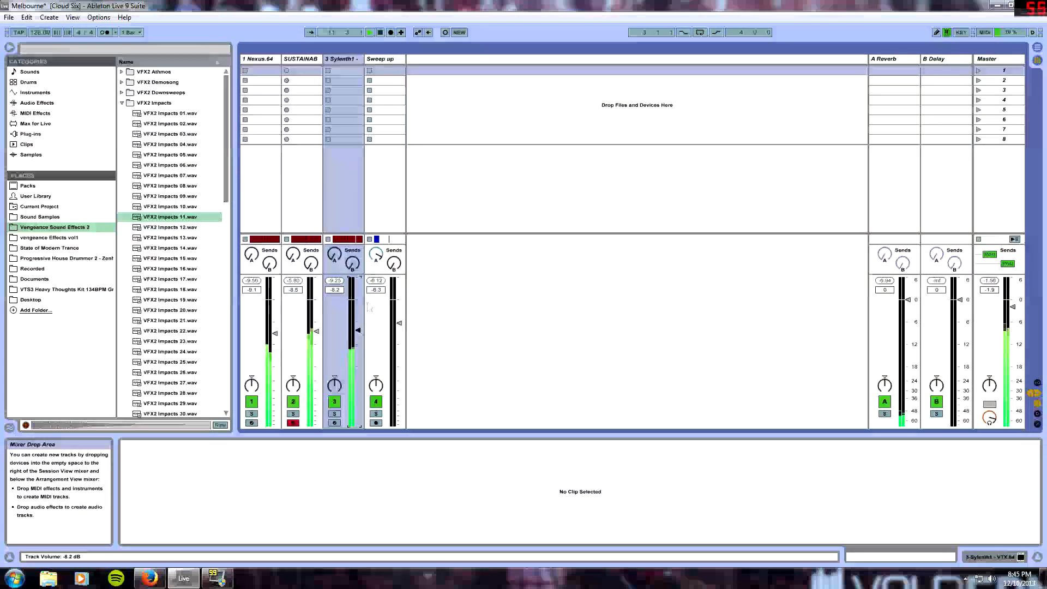
left_click(339, 68)
left_click(38, 102)
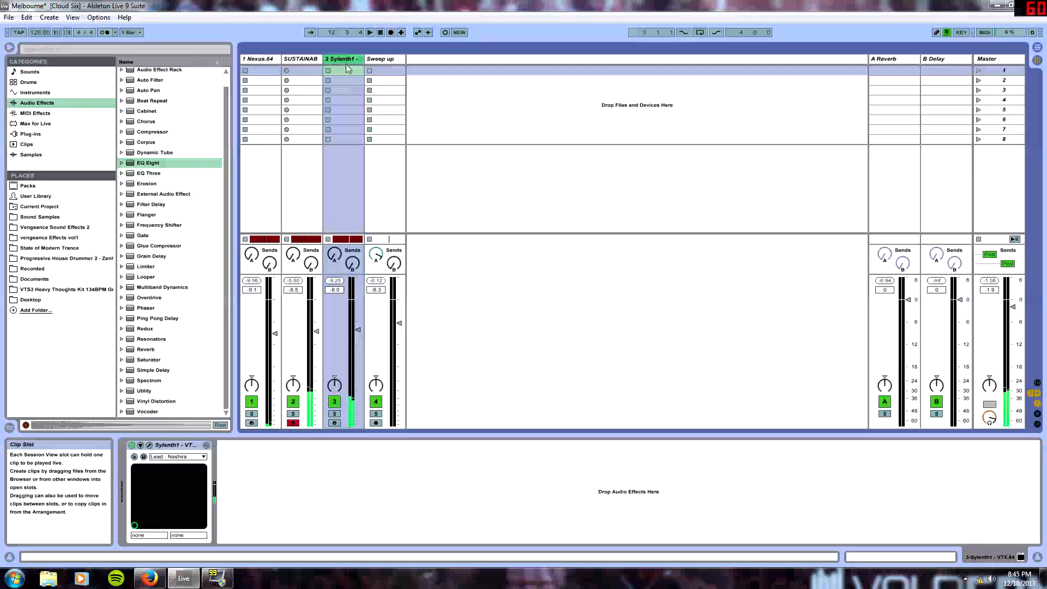
Step: Inspect the Sylenth1 synth on the third track with its Pad - Terranova preset, and return to the arrangement
left_click(148, 445)
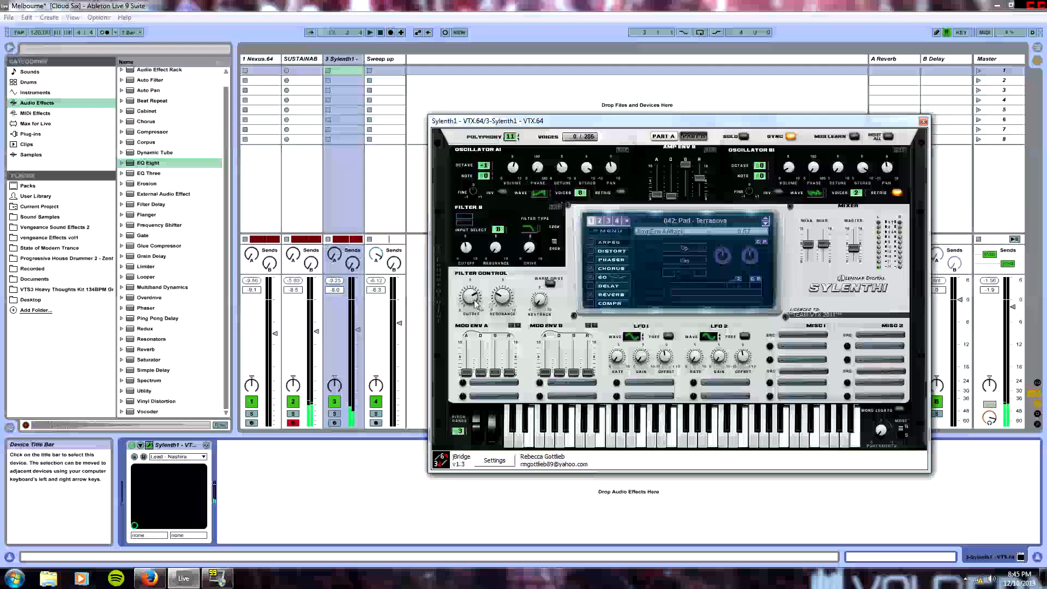
left_click(923, 120)
key("Tab")
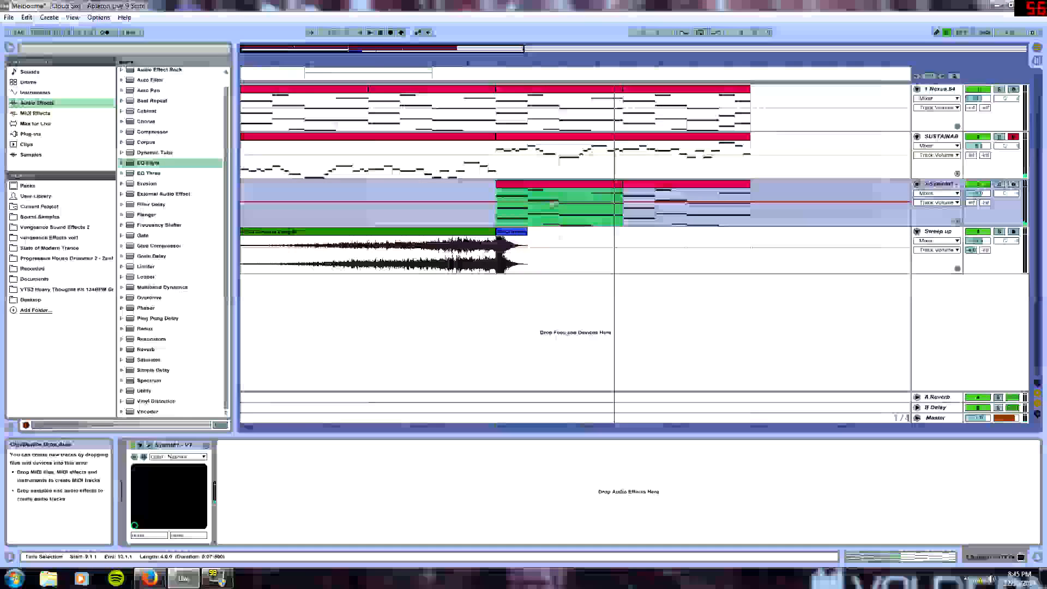
Step: In the pad clip starting at bar 9, raise the top notes of clip bars 1, 2 and 4 one octave to A#3, D4 and C4
double_click(589, 190)
left_click_drag(491, 435, 491, 209)
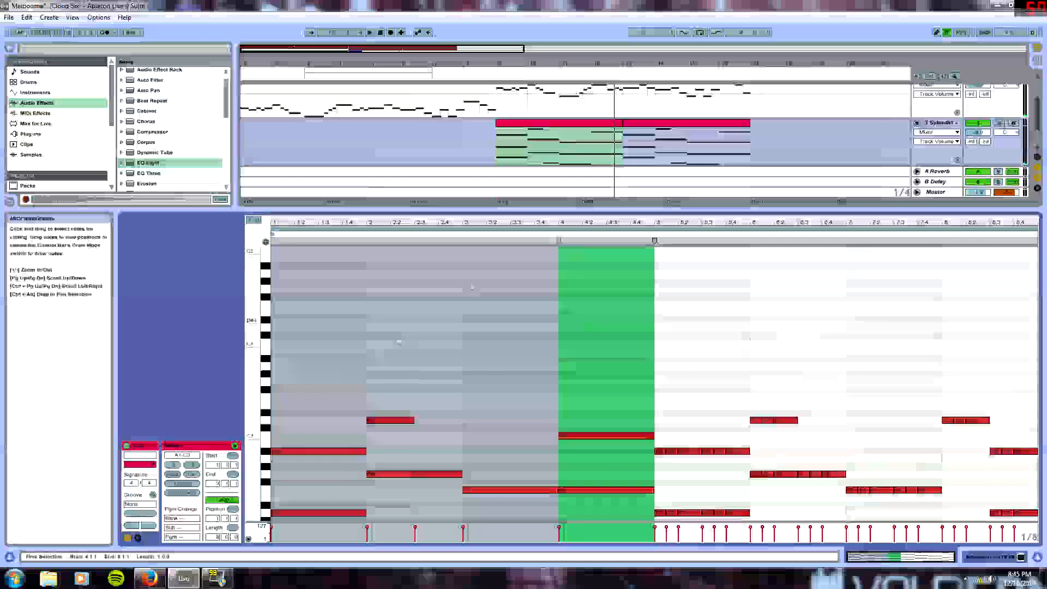
left_click_drag(1015, 358, 339, 290)
left_click_drag(309, 357, 326, 297)
key("shift+Up")
left_click(408, 310)
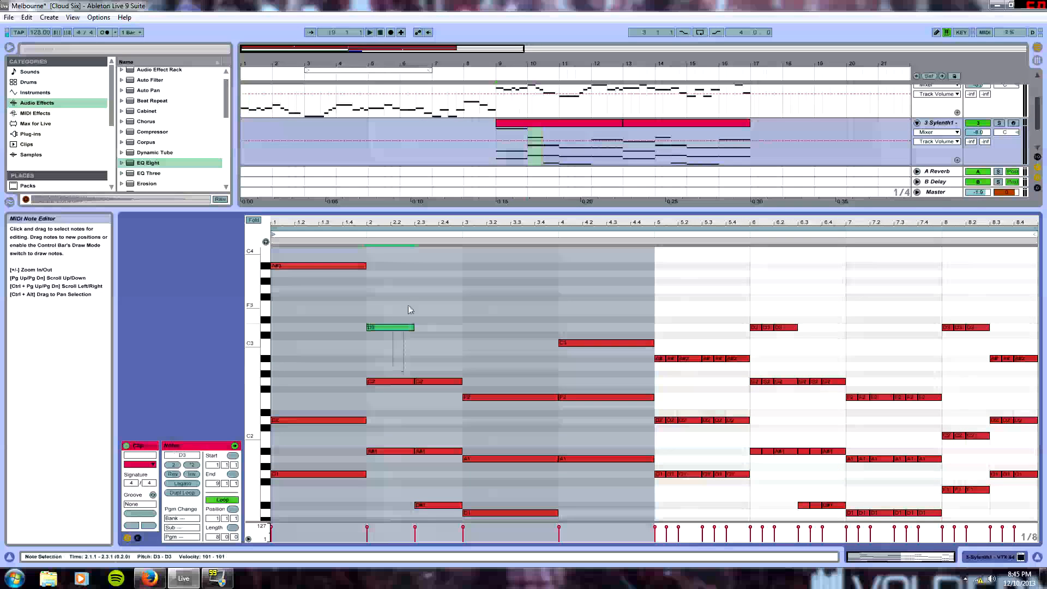
key("shift+Up")
left_click(591, 342)
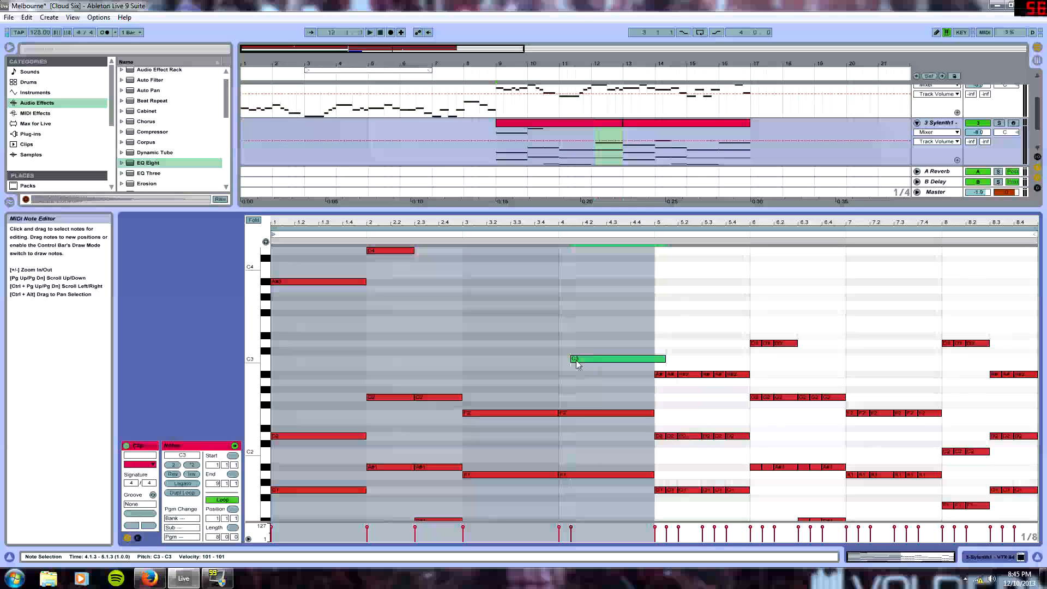
key("shift+Up")
Step: Raise the D2 note in bar 1 of the pad clip one octave to D3
left_click_drag(289, 454, 661, 355)
scroll(359, 397, "down", 5)
scroll(360, 396, "up", 2)
left_click(359, 397)
left_click(320, 388)
key("shift+Up")
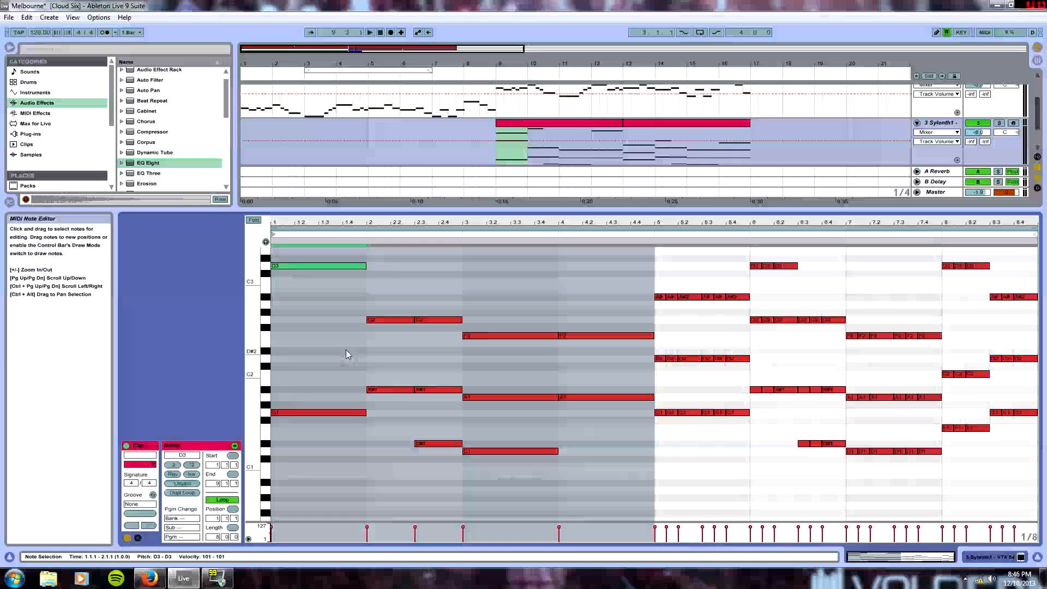
Step: Raise the two G2 notes in bar 2 of the pad clip one octave to G3 and check the playback
key("space")
scroll(414, 381, "up", 5)
scroll(427, 394, "down", 1)
left_click_drag(393, 424, 443, 390)
key("shift+Up")
key("space")
Step: Raise the F2 and A1 notes in bar 3 of the pad clip one octave to F3 and A2
left_click(491, 413)
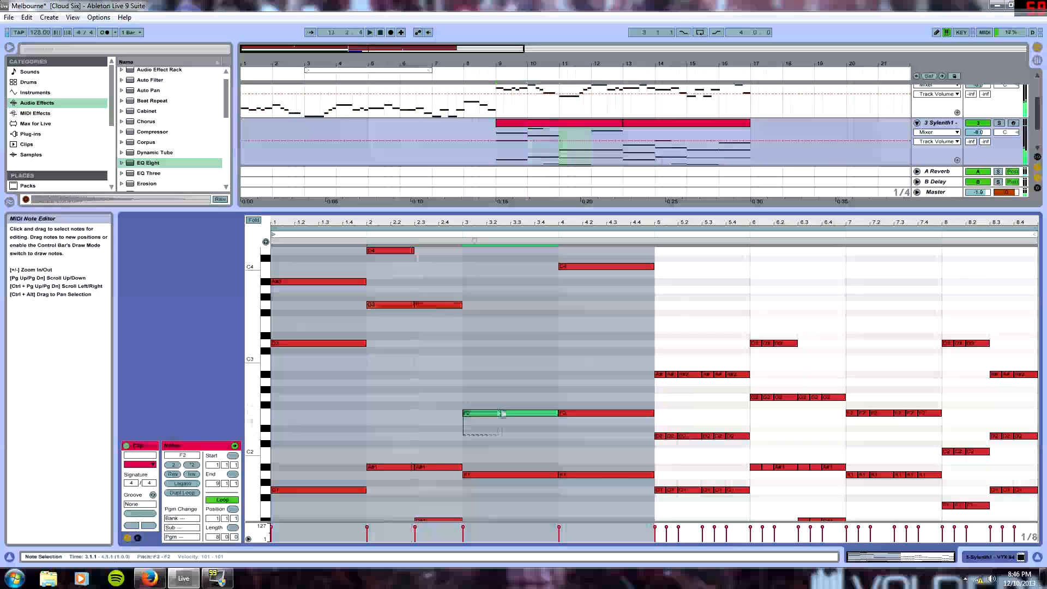
key("shift+Up")
right_click(543, 261)
left_click(436, 387)
scroll(438, 387, "up", 7)
scroll(523, 383, "down", 2)
scroll(532, 376, "down", 5)
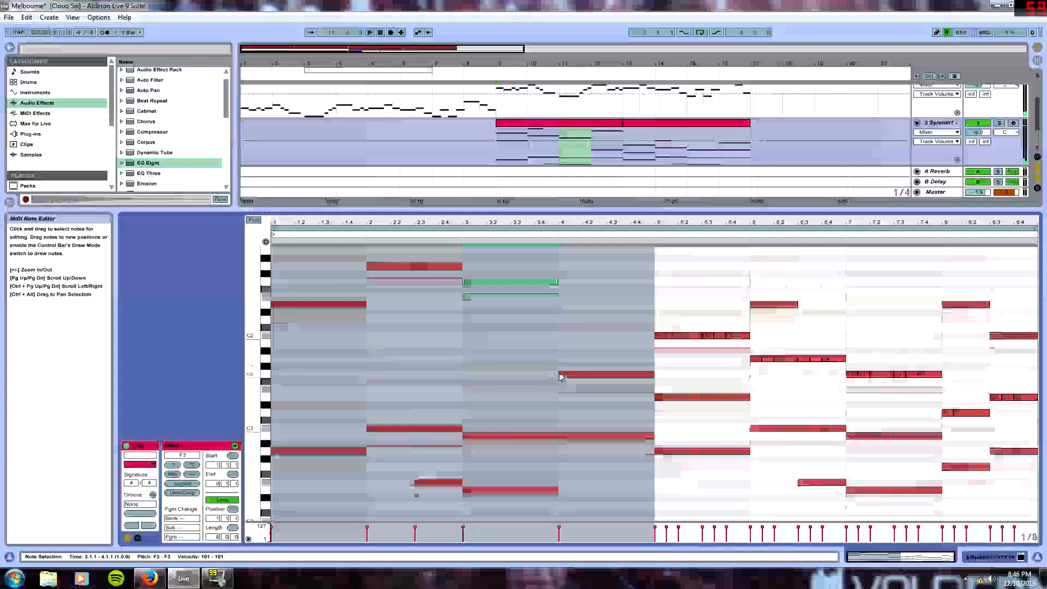
left_click_drag(528, 467, 536, 447)
key("shift+Up")
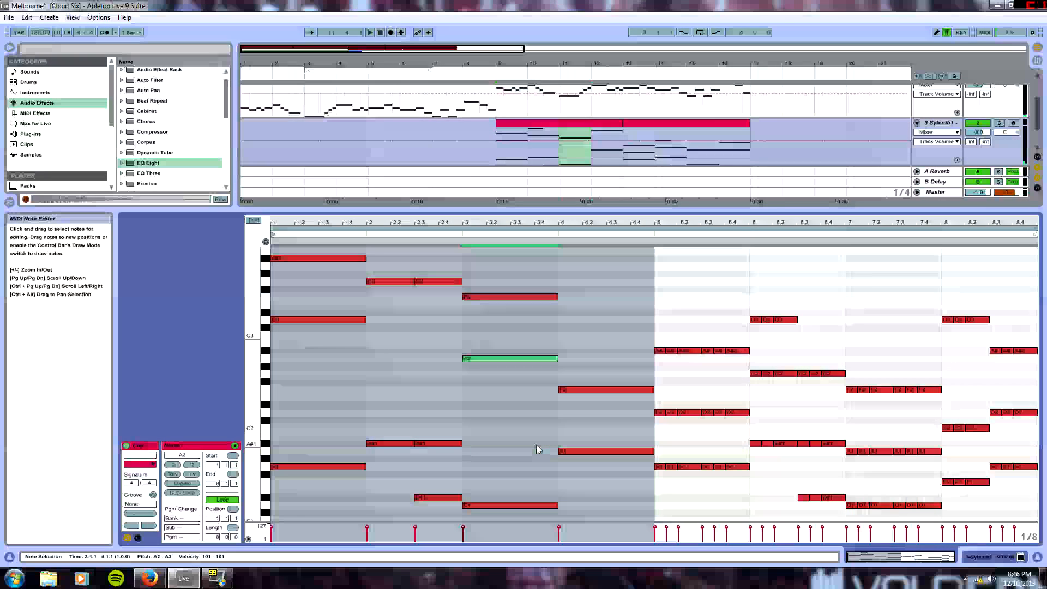
Step: Try the pad clip's bar 3 F3 note an octave higher at F4, and return it to F3
scroll(523, 431, "up", 5)
left_click(501, 404)
key("shift+Up")
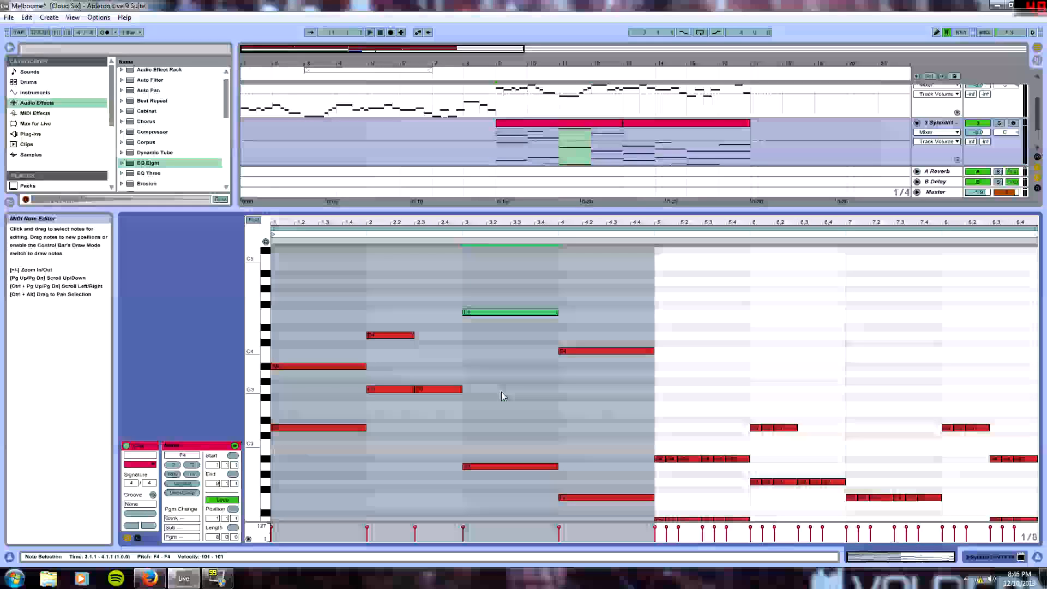
scroll(442, 394, "down", 5)
scroll(442, 393, "up", 3)
left_click(439, 343)
scroll(502, 282, "down", 3)
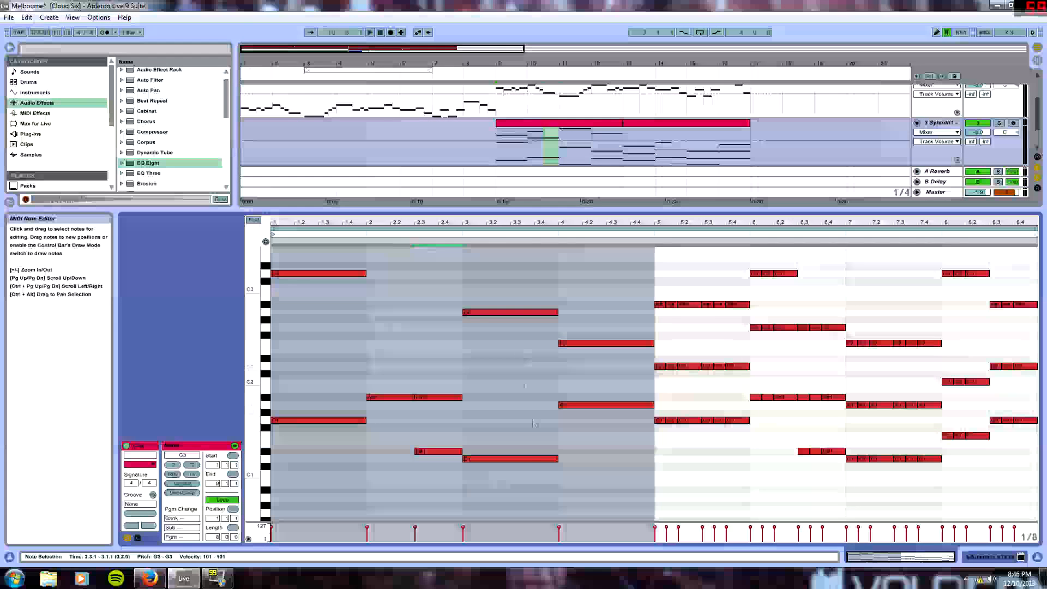
scroll(516, 272, "up", 4)
left_click(516, 271)
key("shift+Down")
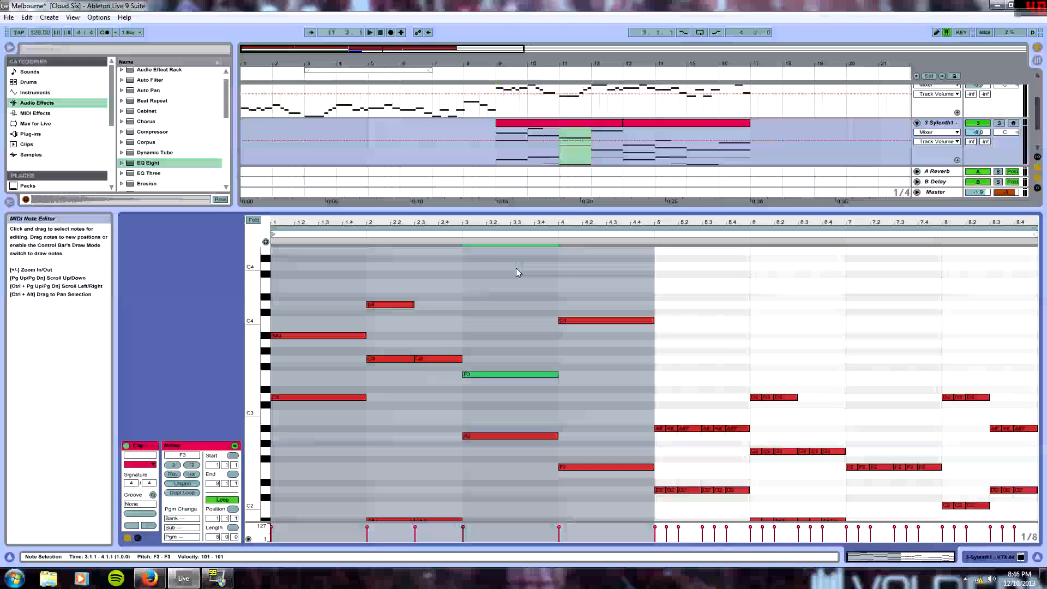
Step: Solo the third track, play the edited pad chords and set the track's volume to -6.3 dB
left_click(600, 320)
key("space")
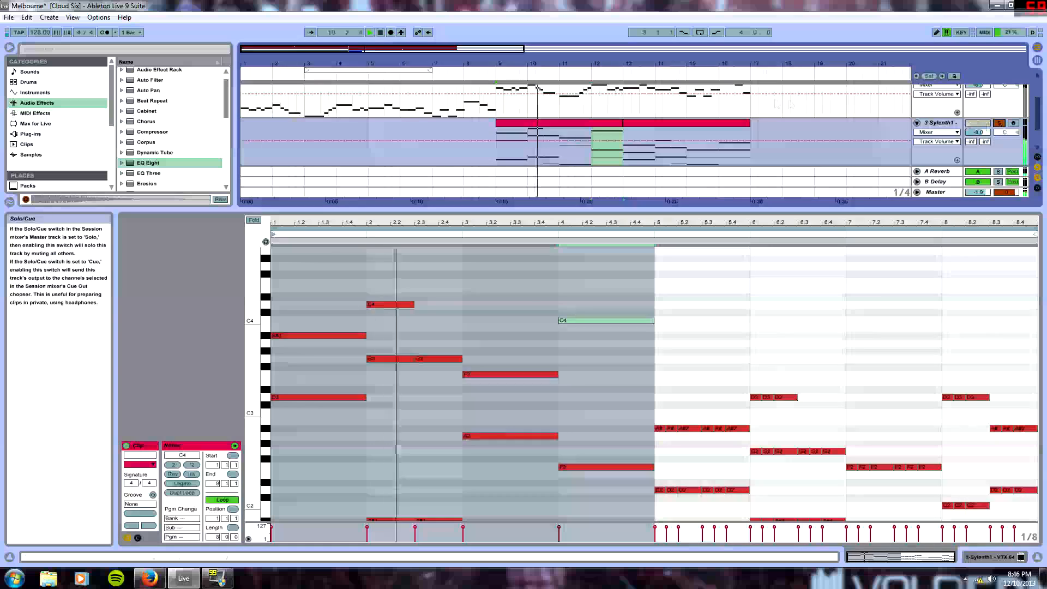
scroll(525, 303, "down", 5)
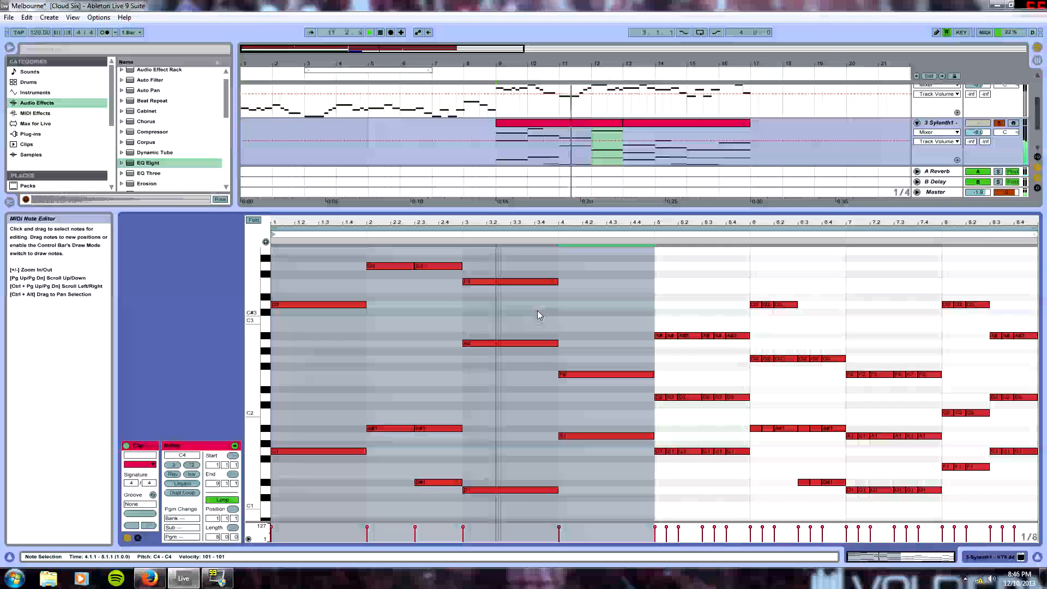
scroll(567, 349, "up", 3)
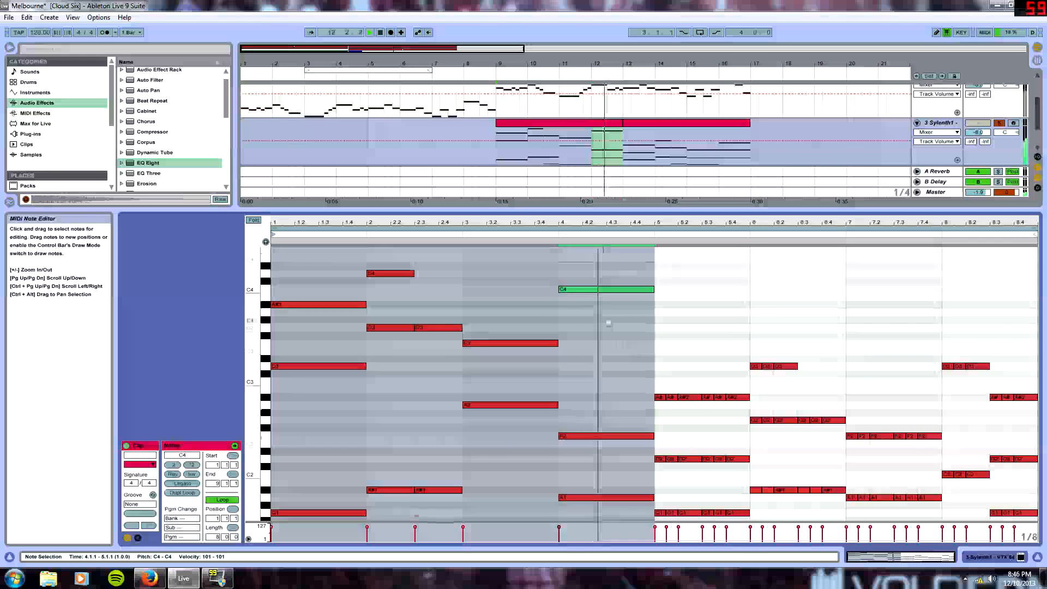
scroll(603, 319, "down", 4)
double_click(936, 123)
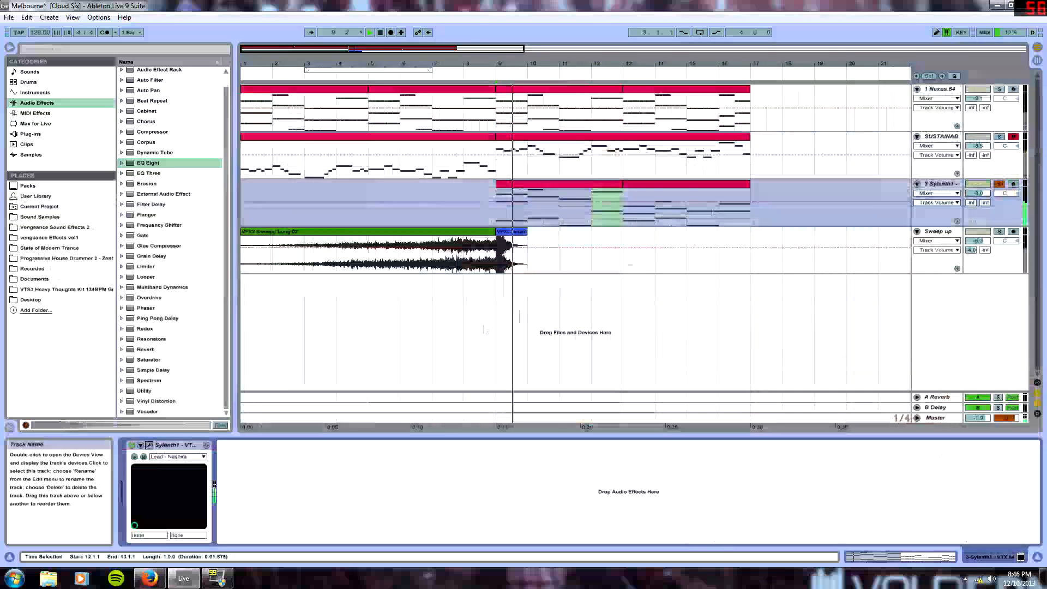
key("Tab")
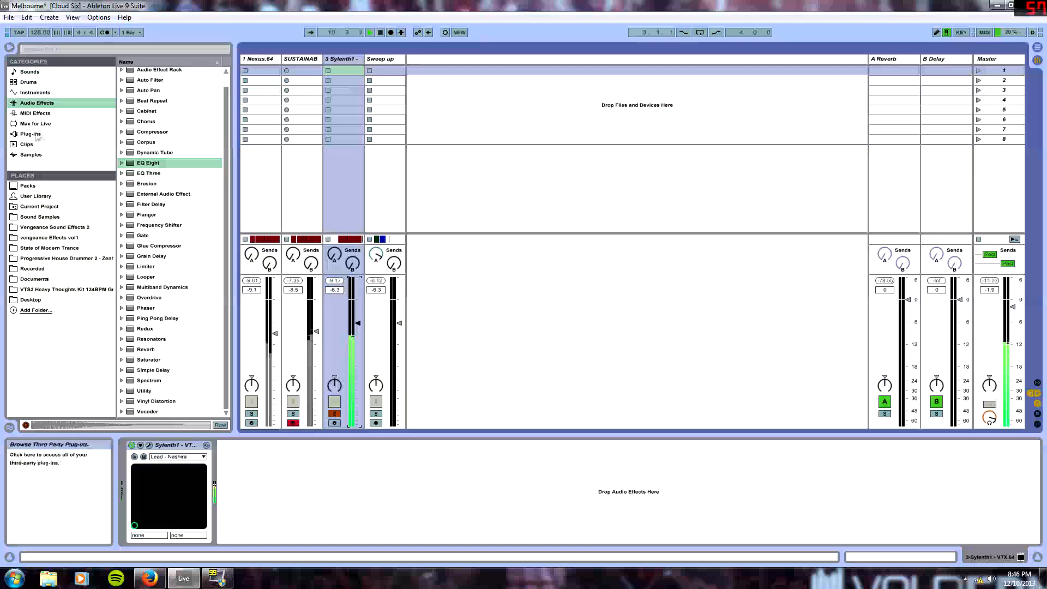
Step: Add iZotope Ozone 5 to the master track and pick the first preset under General Purpose Mastering
left_click(989, 59)
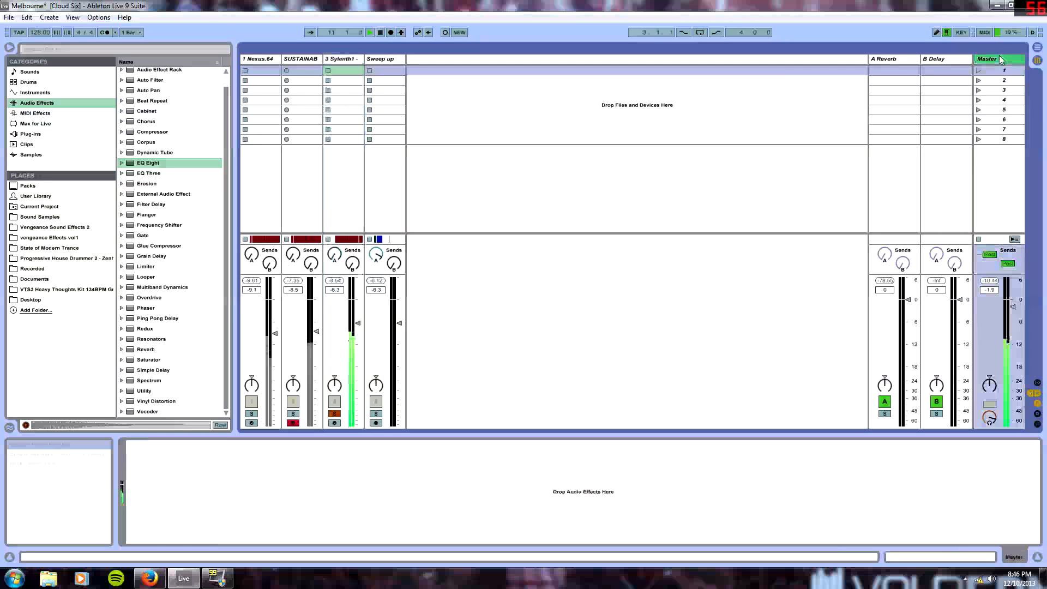
left_click(39, 103)
left_click(32, 133)
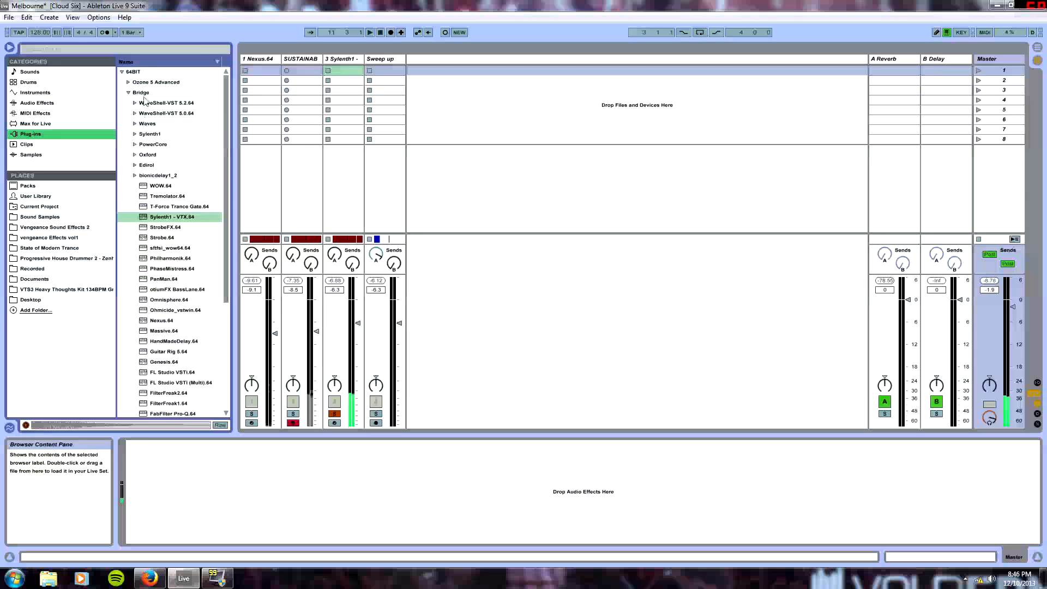
left_click(129, 93)
left_click(128, 82)
left_click(134, 92)
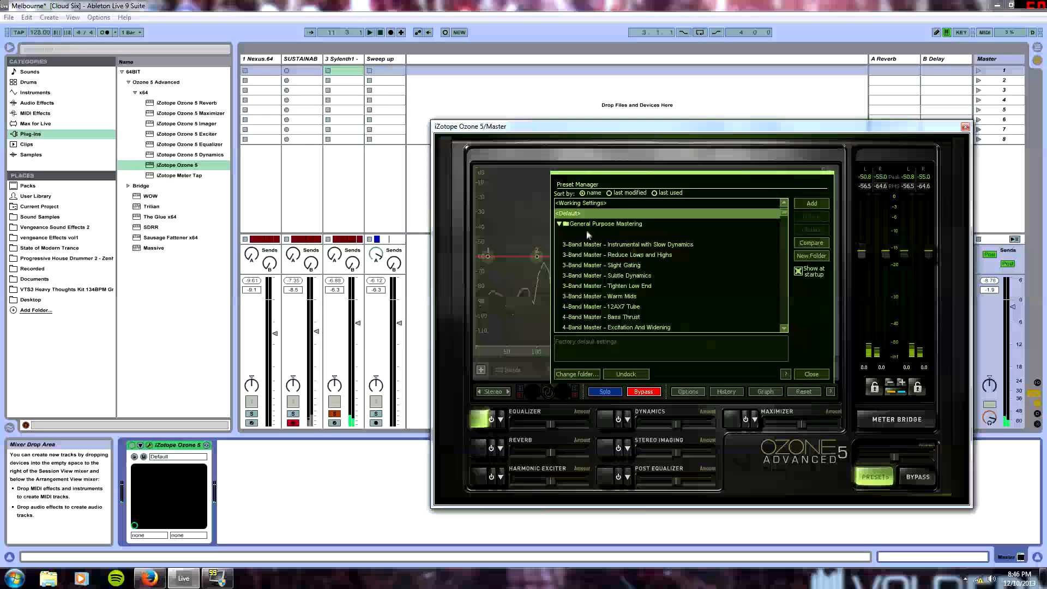
left_click(589, 234)
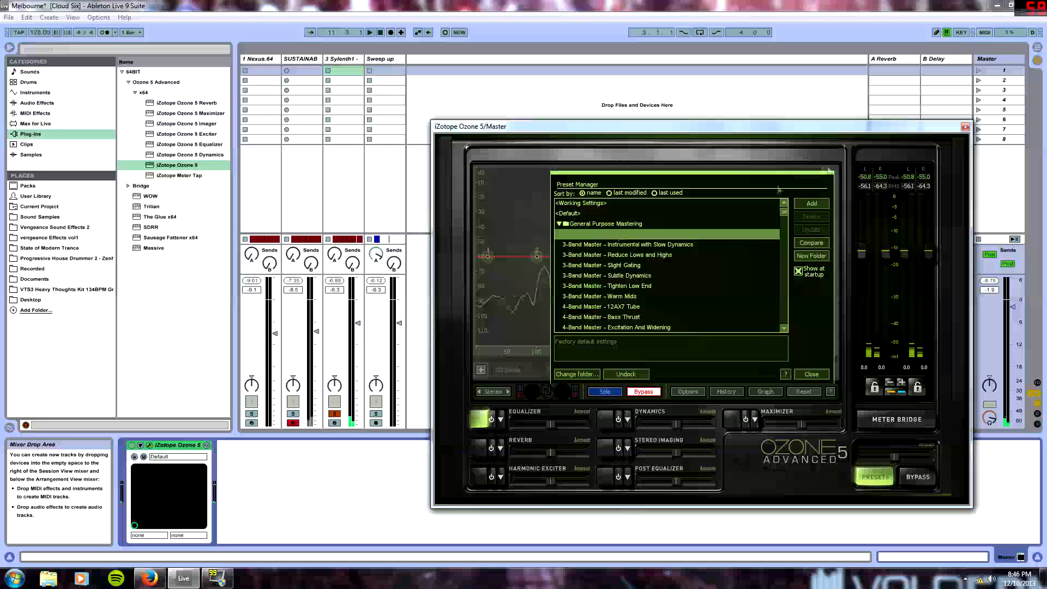
left_click(966, 127)
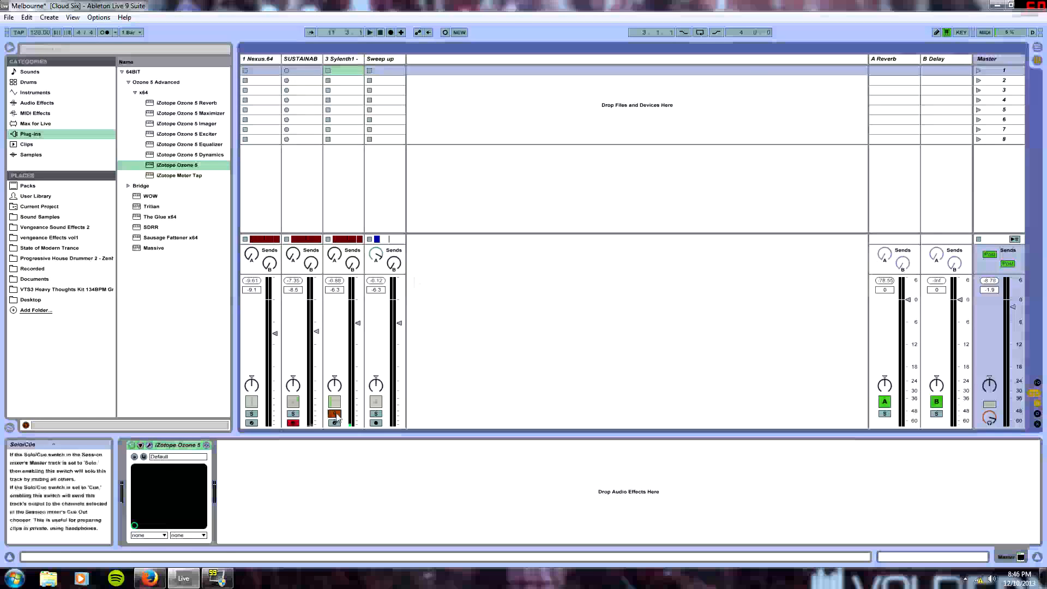
Step: Unsolo the third track and, during playback, set its volume to -7.9 dB and the Nexus track's to -8.4 dB
key("Tab")
key("Tab")
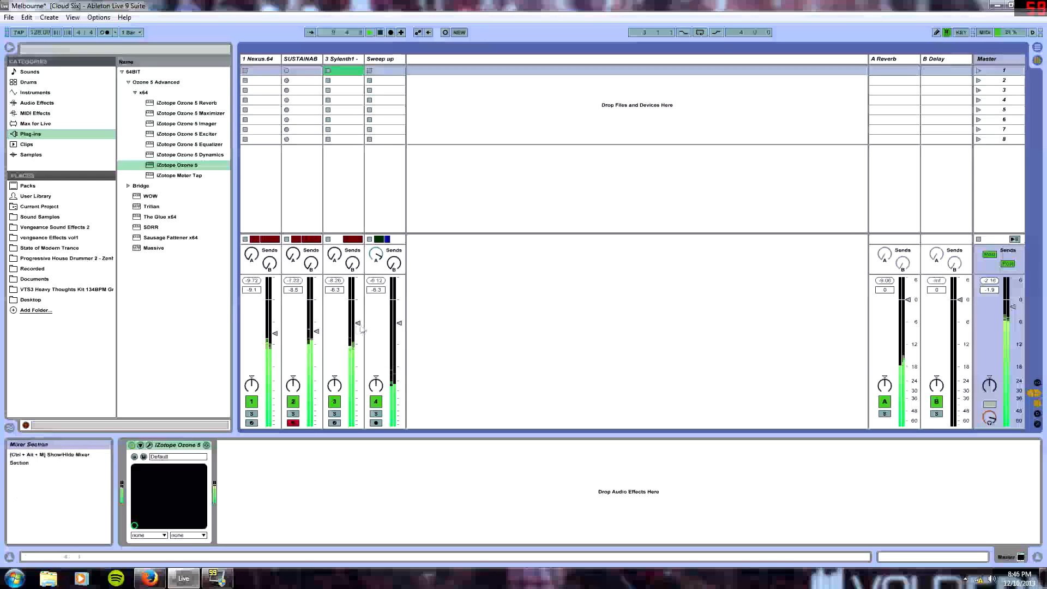
left_click_drag(358, 325, 358, 321)
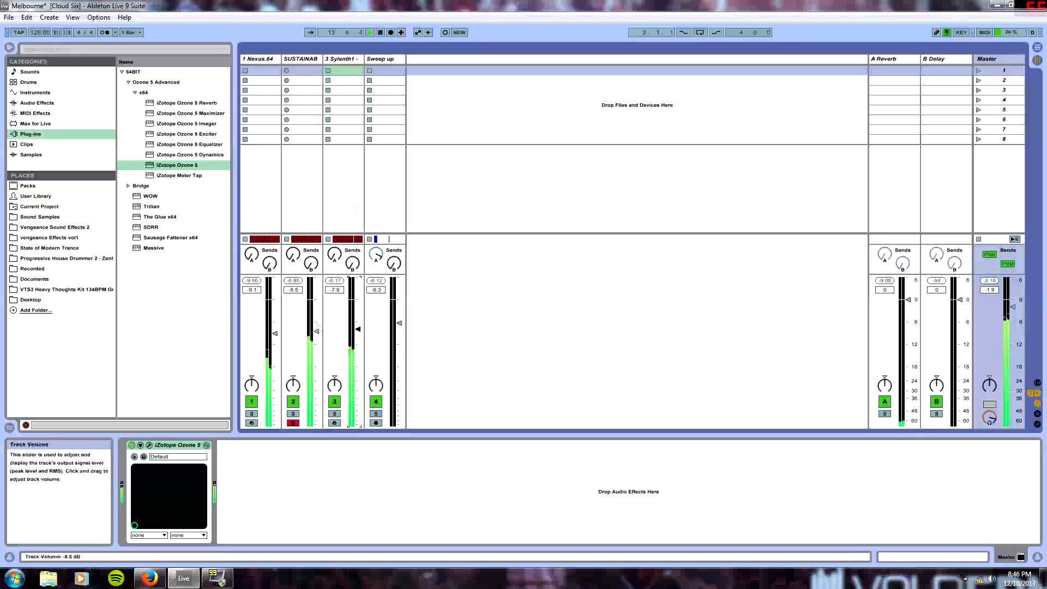
left_click(270, 64)
left_click_drag(273, 335, 274, 325)
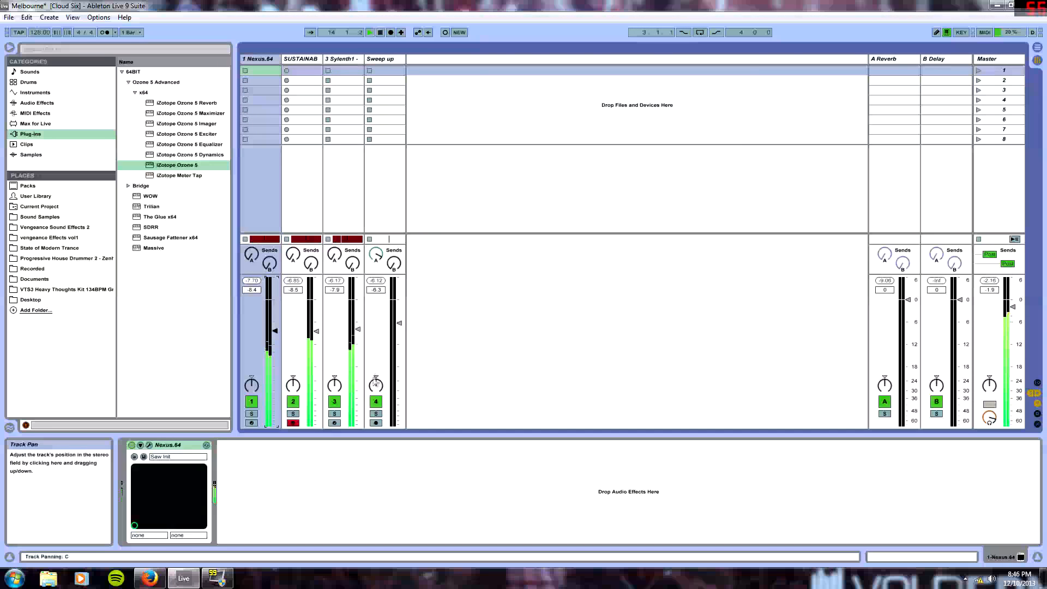
Step: Move the last note of the SUSTAINABLE track's melody clip at bars 9 to 17 up to A#4 and play it
key("Tab")
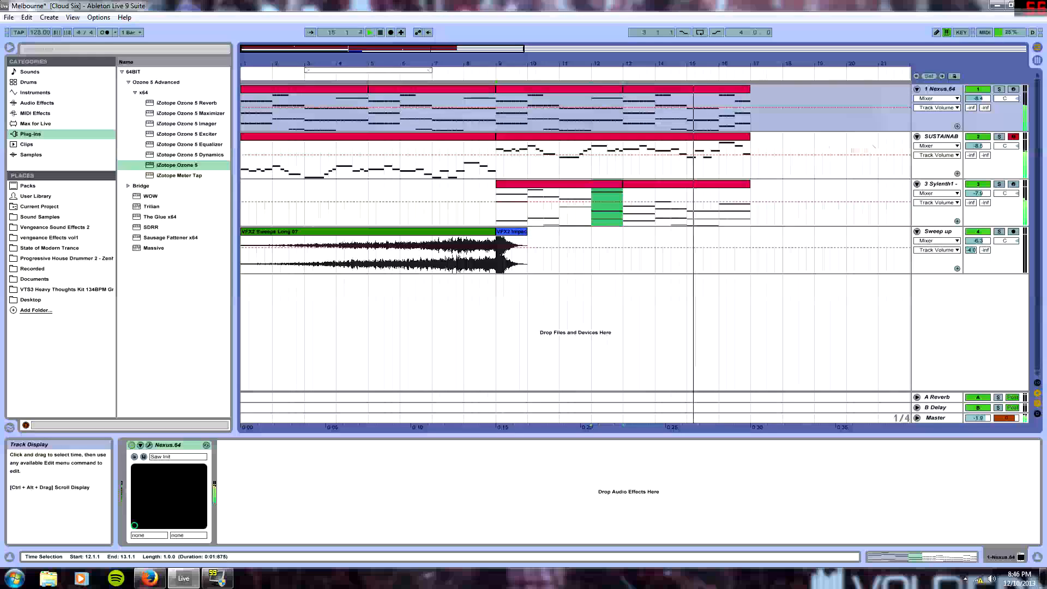
left_click(749, 148)
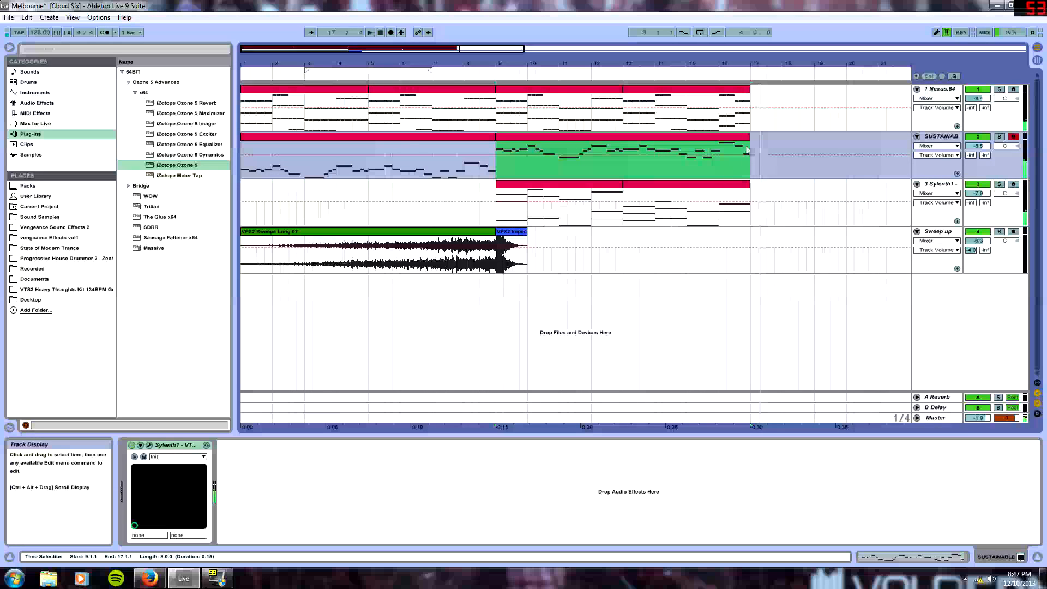
double_click(747, 150)
left_click(1003, 289)
key("Up")
key("space")
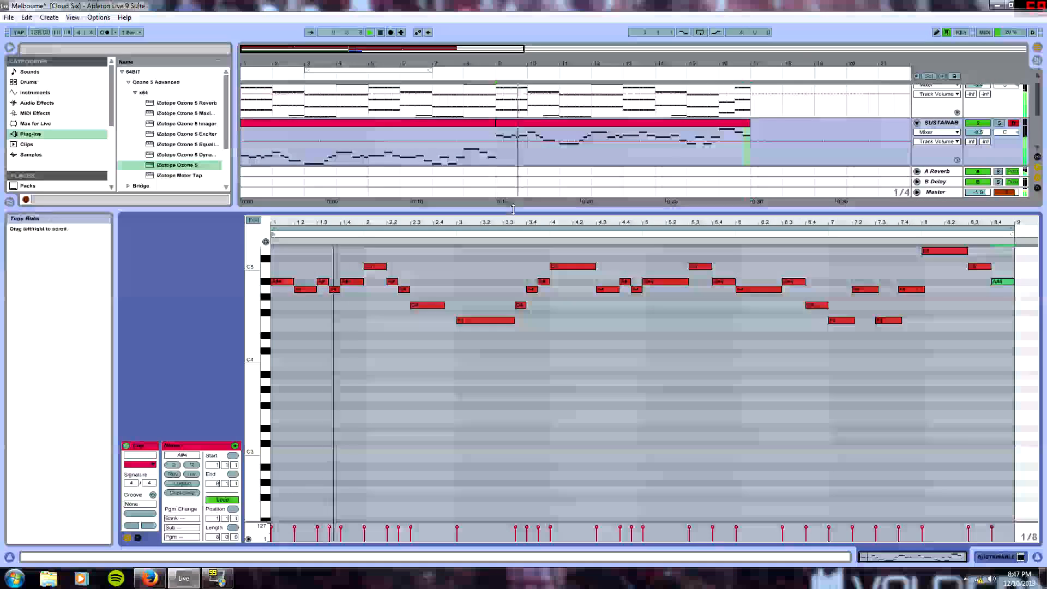
left_click_drag(513, 209, 513, 540)
Step: During playback, set the Nexus volume to -4.4 dB, the SUSTAINABLE track to -11.1 dB and the third track to -7.6 dB
double_click(940, 136)
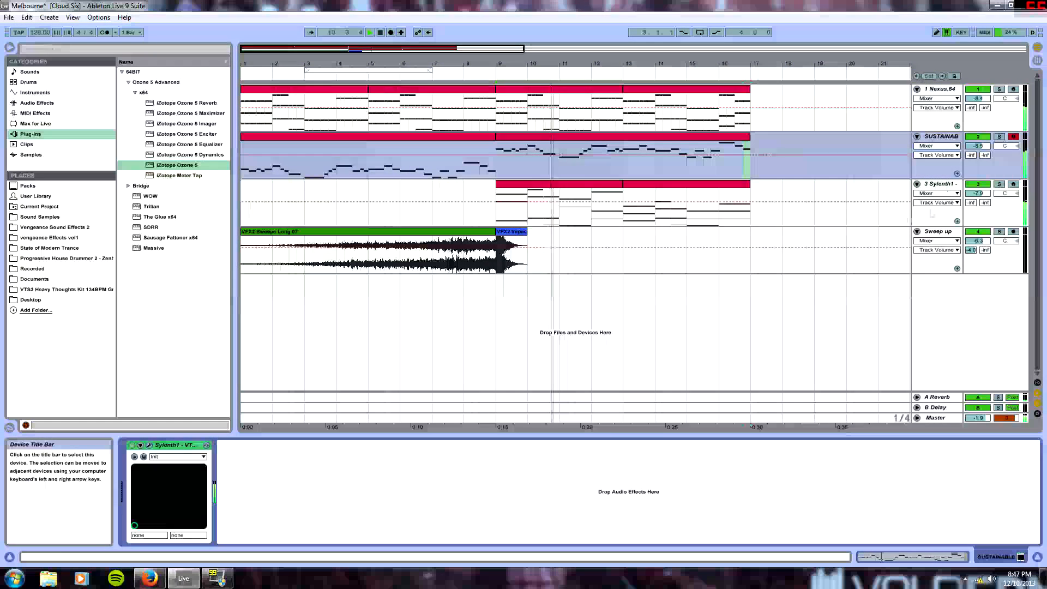
left_click(939, 184)
key("Tab")
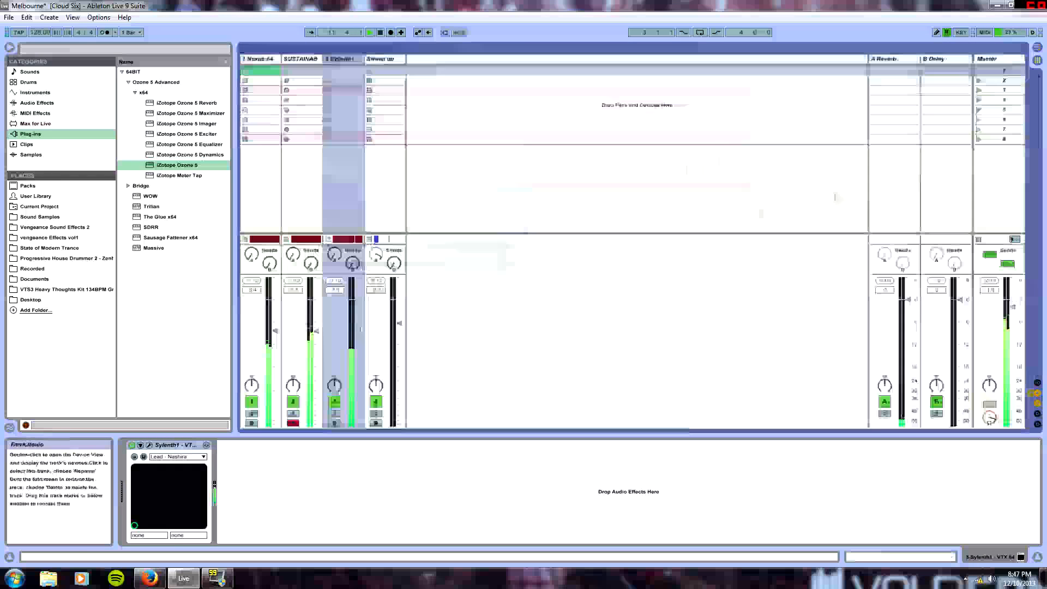
left_click_drag(316, 345, 316, 346)
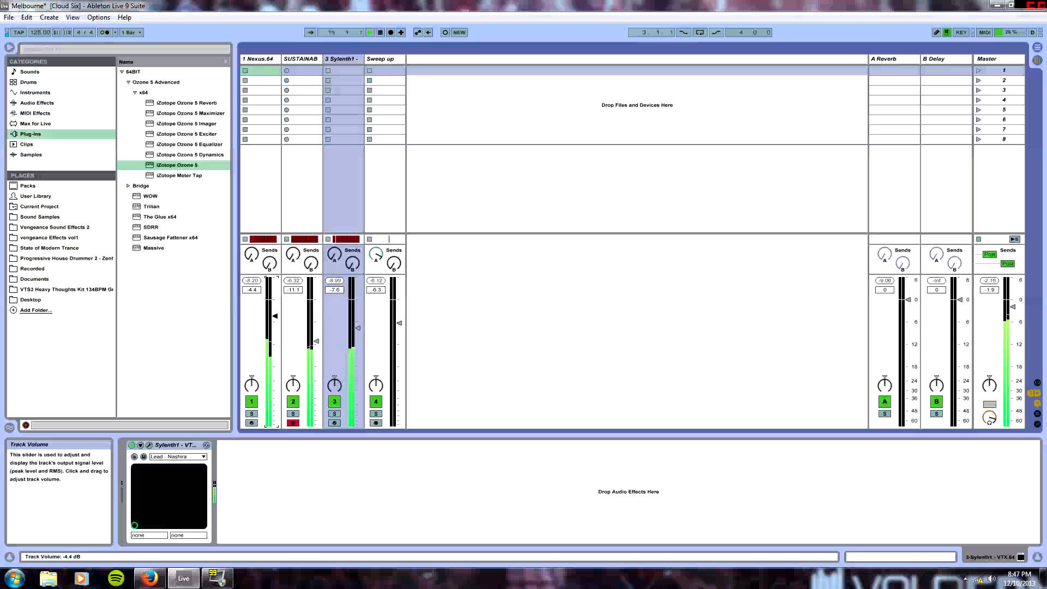
Step: Stop playback, add a Utility effect to the Sylenth1 track and set its width to 130 %
left_click(343, 59)
key("space")
left_click(37, 103)
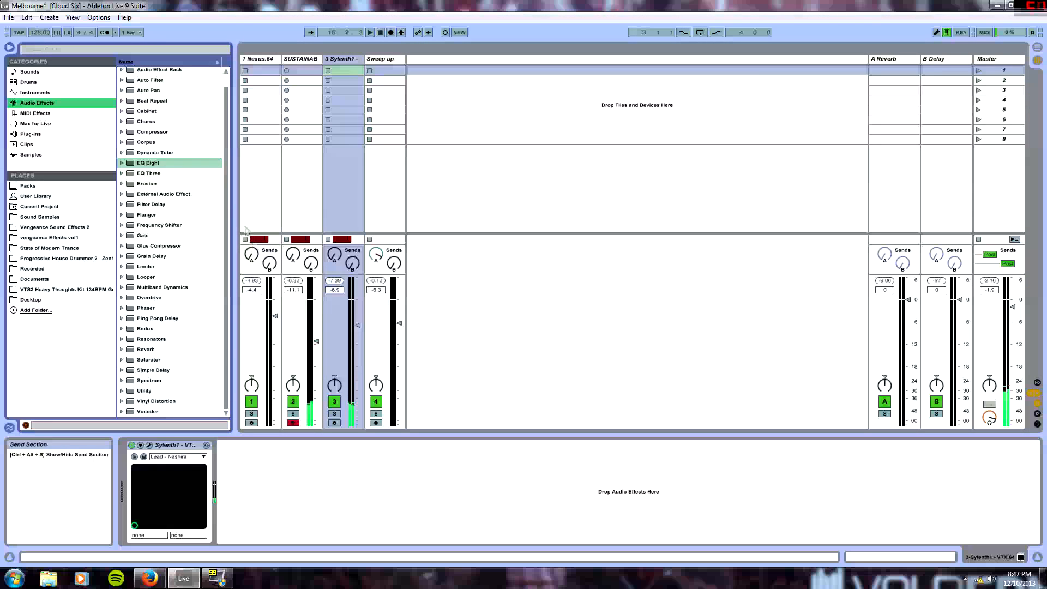
left_click_drag(145, 391, 348, 61)
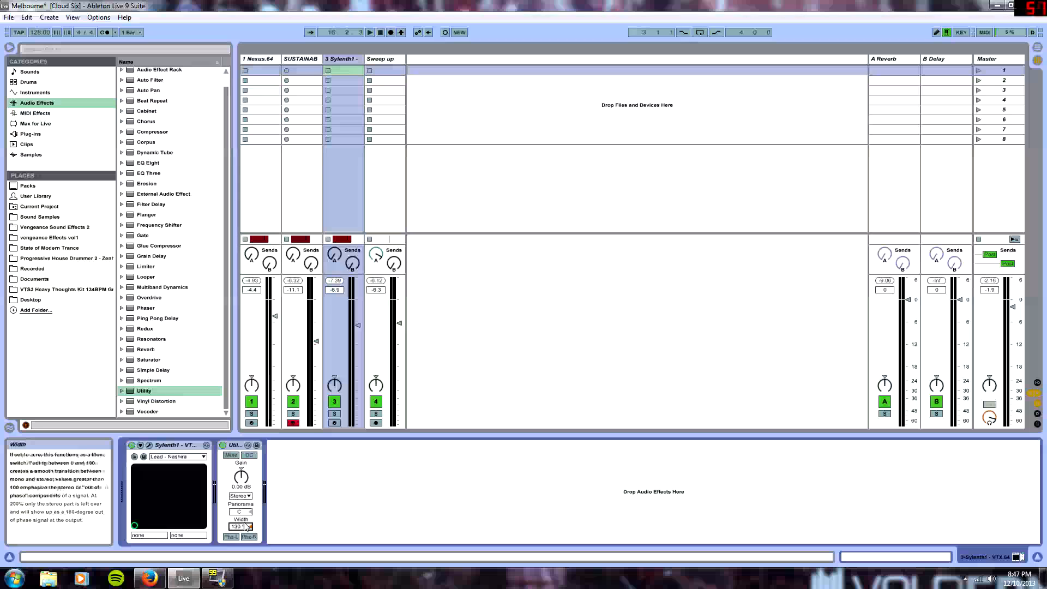
Step: Add a Utility effect to the first Nexus track and load its Mono preset
left_click(258, 60)
left_click_drag(144, 390, 290, 510)
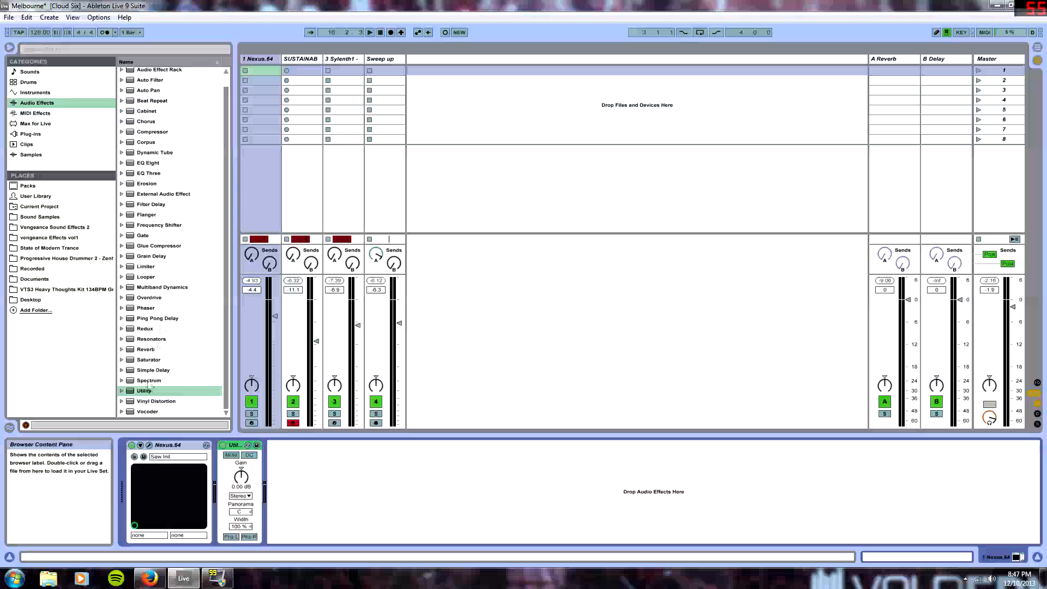
left_click(122, 391)
scroll(166, 354, "down", 3)
left_click_drag(149, 361, 210, 405)
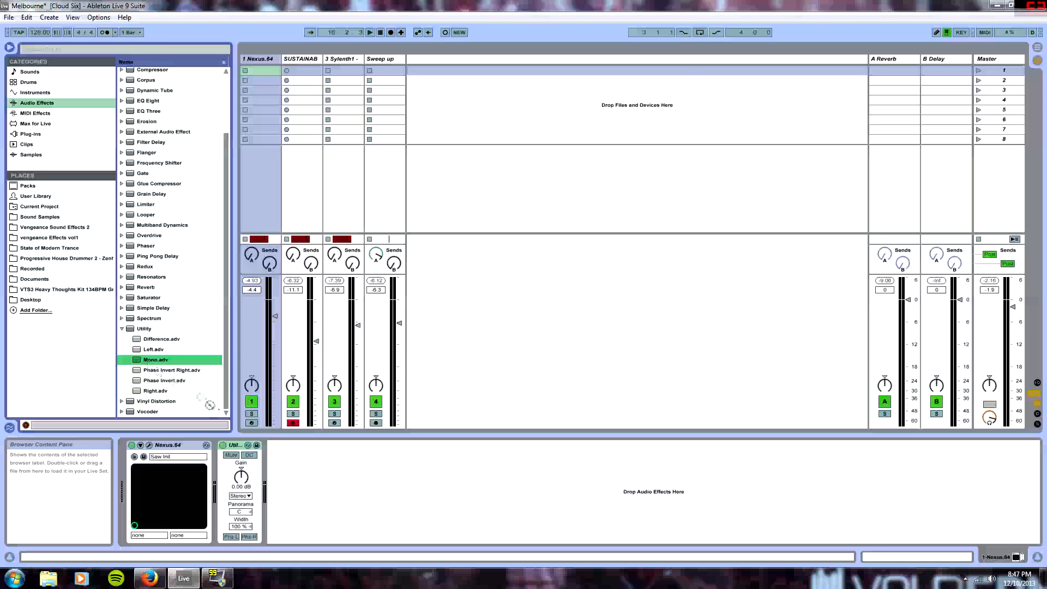
Step: Solo the first Nexus track and compare its sound with the Mono Utility switched off and on during playback
left_click(251, 414)
key("space")
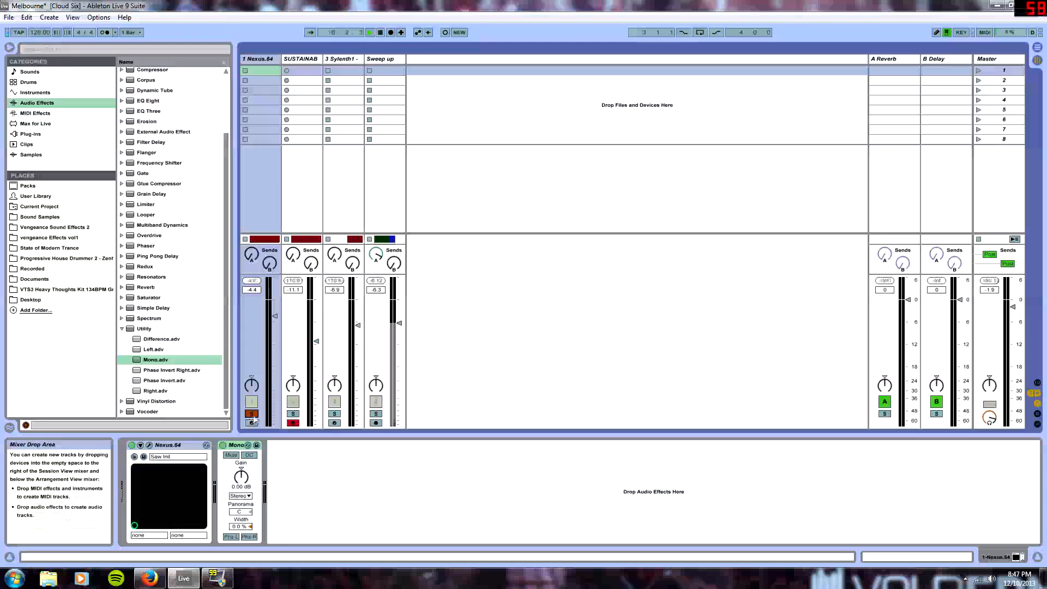
left_click(223, 446)
left_click(223, 445)
left_click(223, 445)
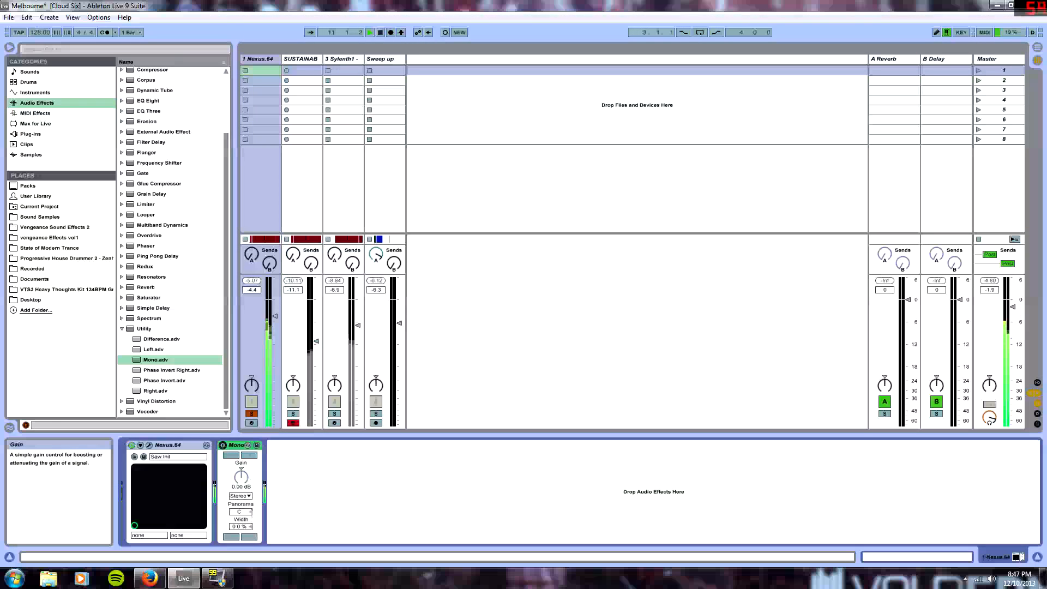
left_click(223, 445)
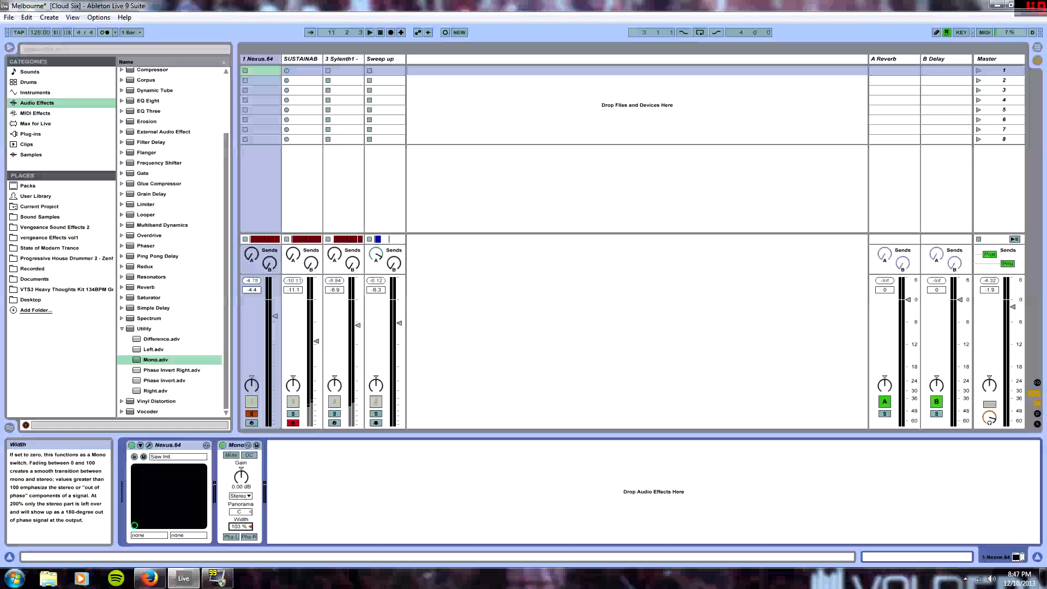
Step: Set the Utility width on the first Nexus track to 27 % and unsolo the track
key("space")
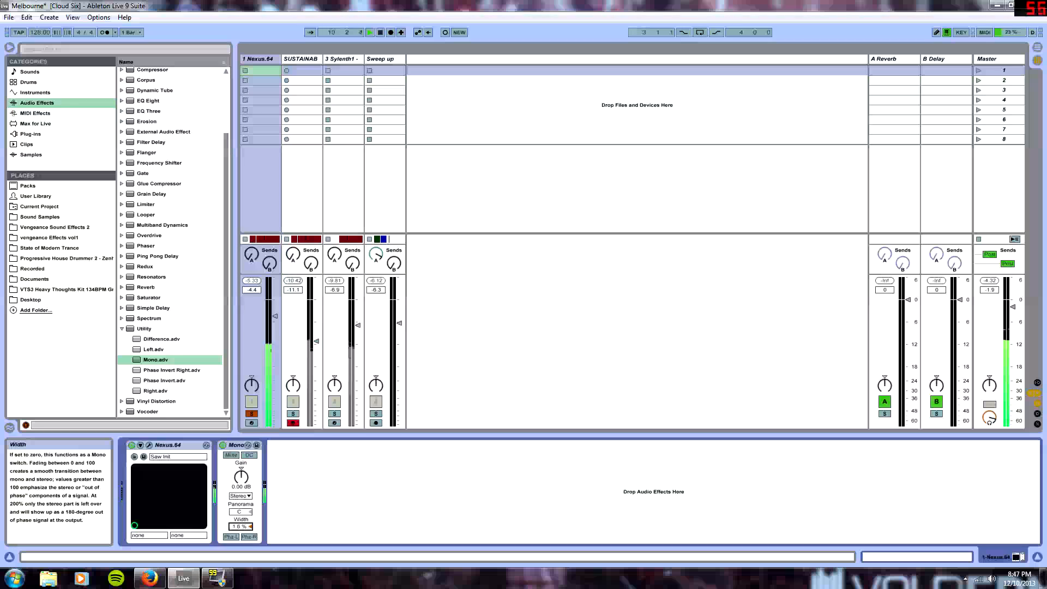
key("space")
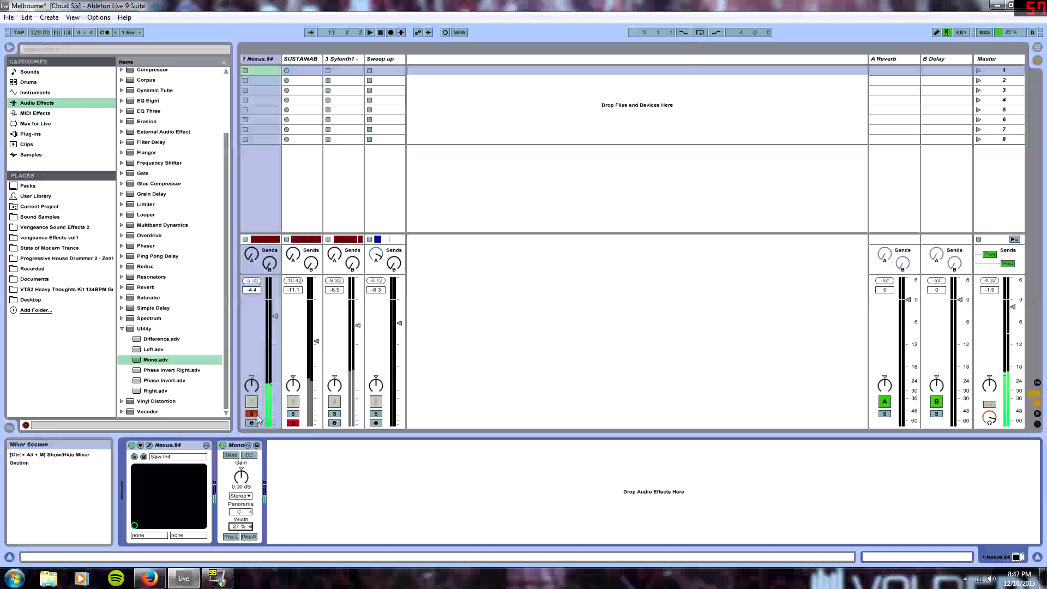
left_click(251, 414)
Step: Play the arrangement and set the third track's volume to -6.0 dB
key("space")
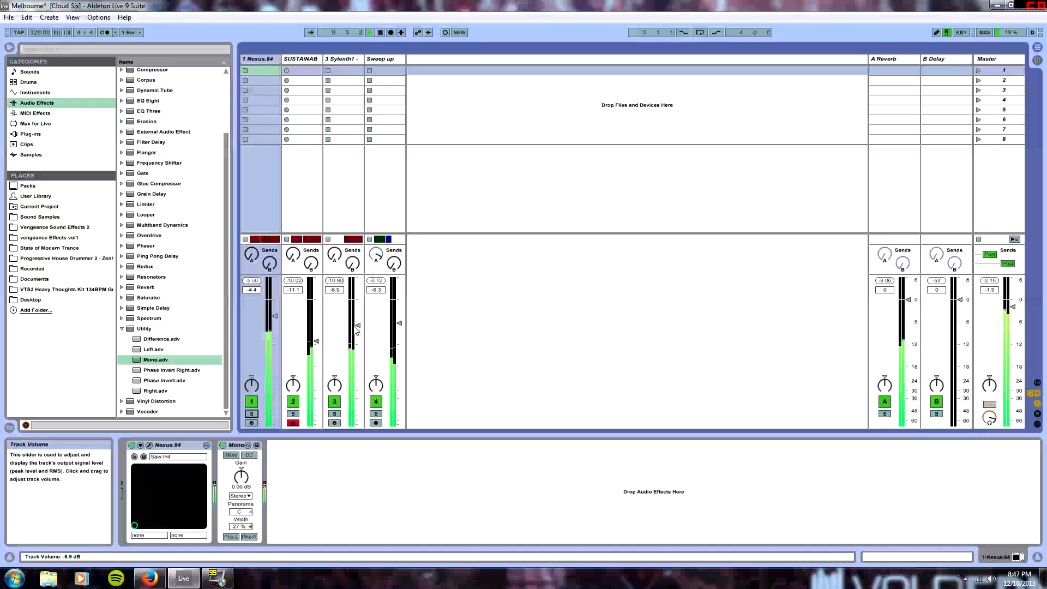
left_click_drag(358, 326, 358, 324)
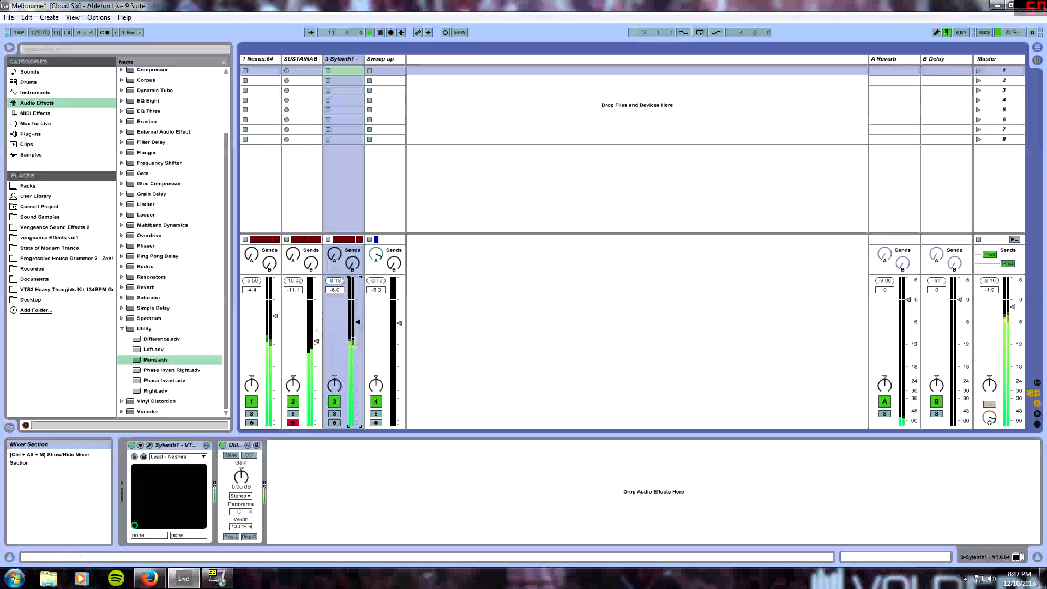
left_click(301, 58)
left_click(382, 59)
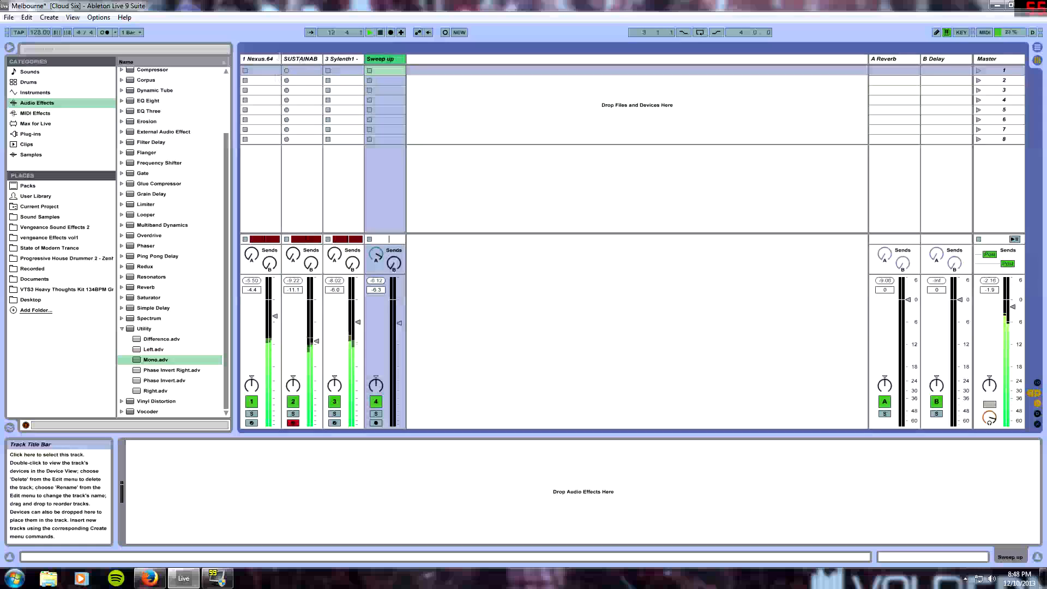
Step: Switch to the arrangement view and show the devices on the third track and the SUSTAINABLE track
key("Tab")
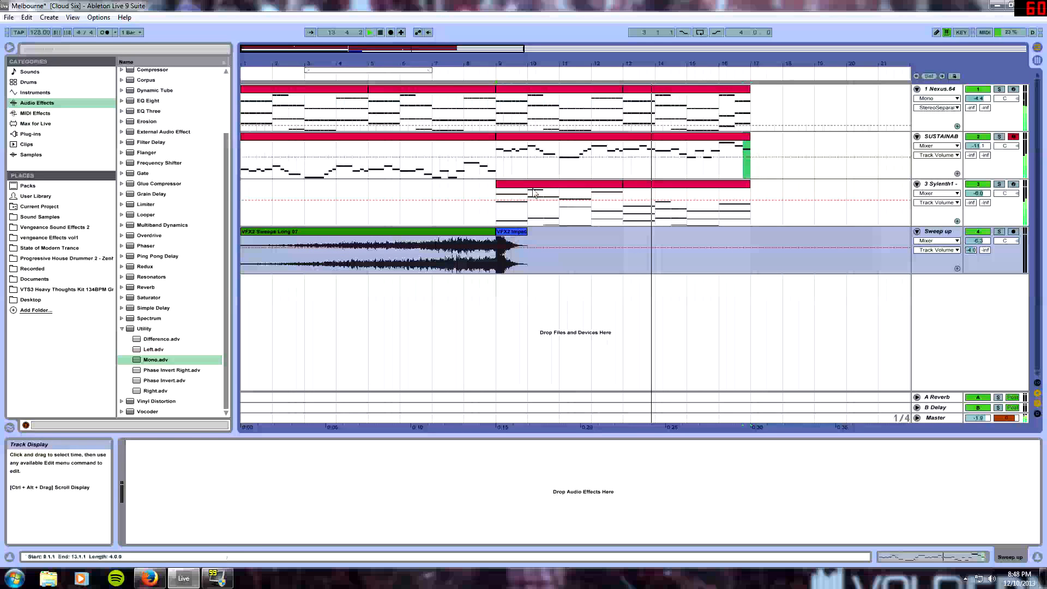
left_click(520, 182)
left_click(935, 187)
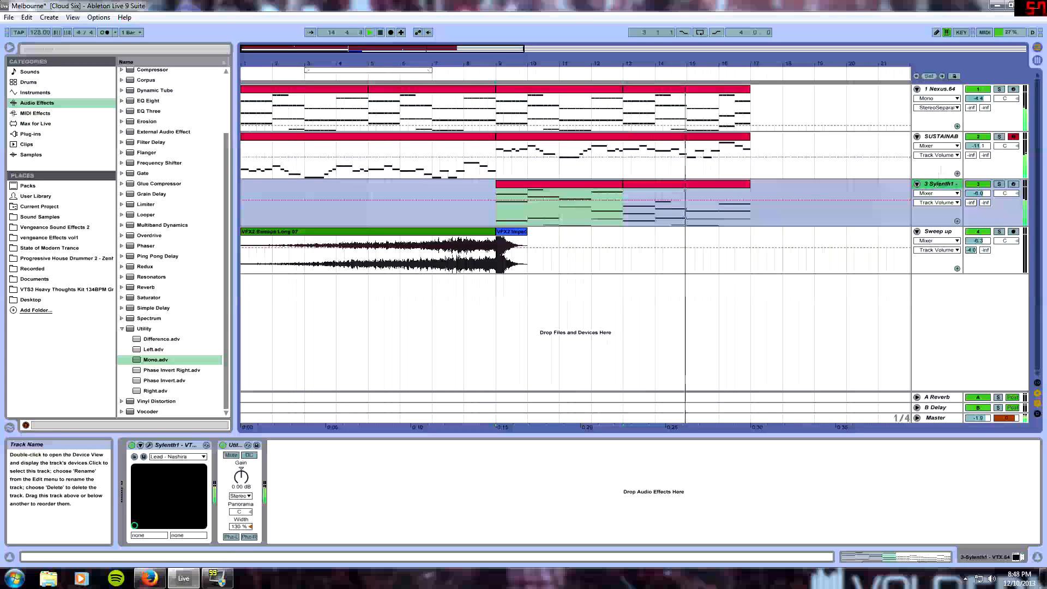
left_click(940, 137)
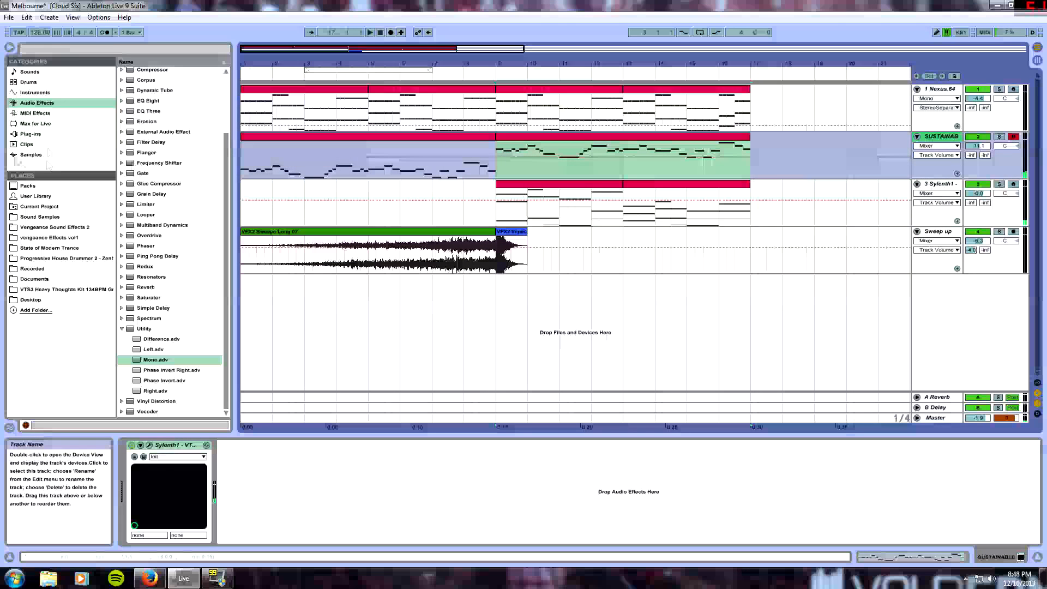
Step: Add Nexus.64 from the Bridge plug-in folder as a new track below the Sweep up track
left_click(30, 134)
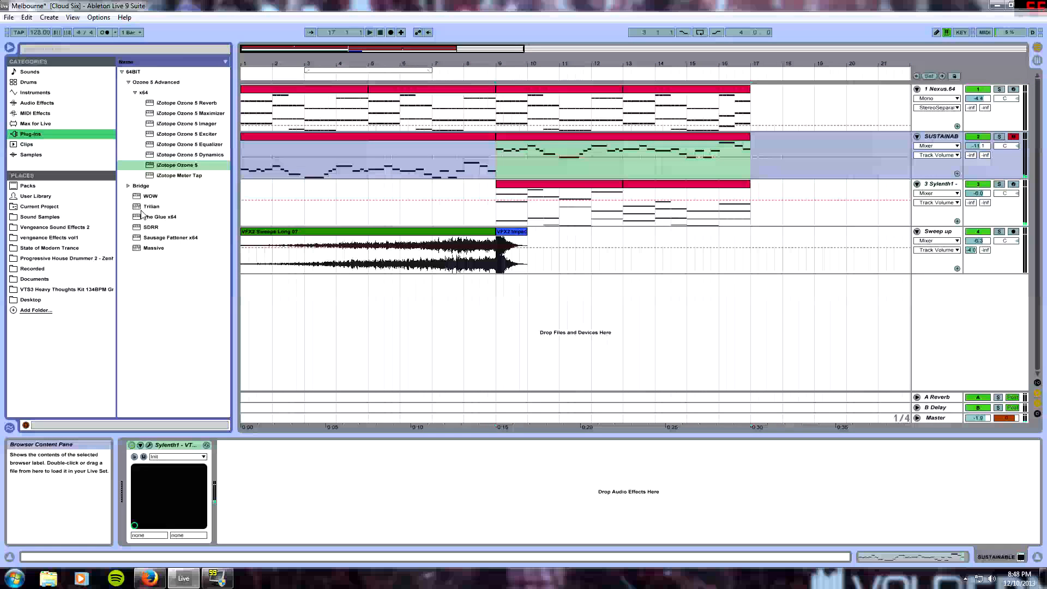
left_click(132, 83)
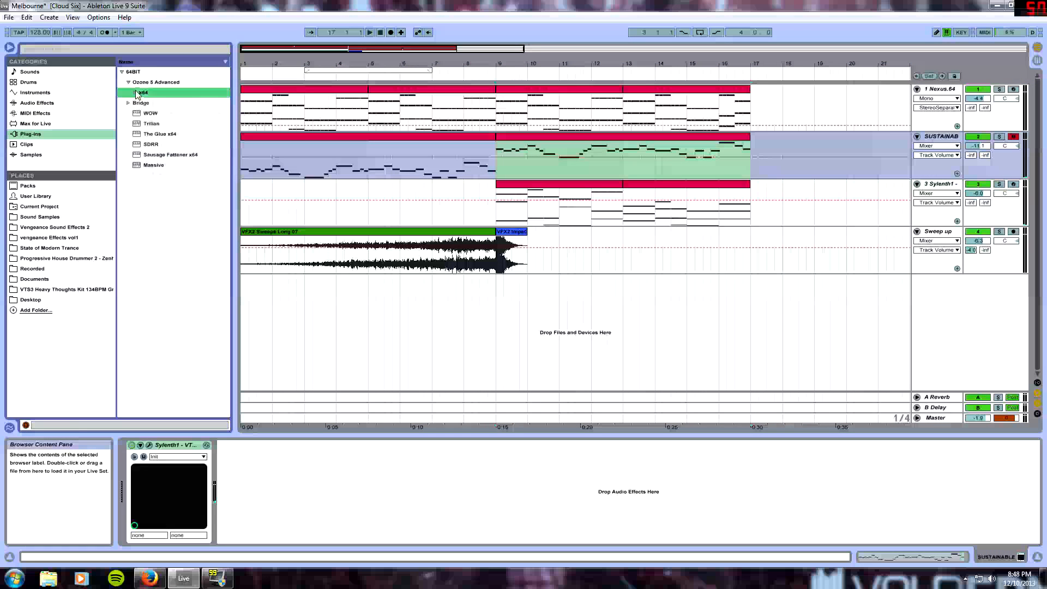
left_click(129, 91)
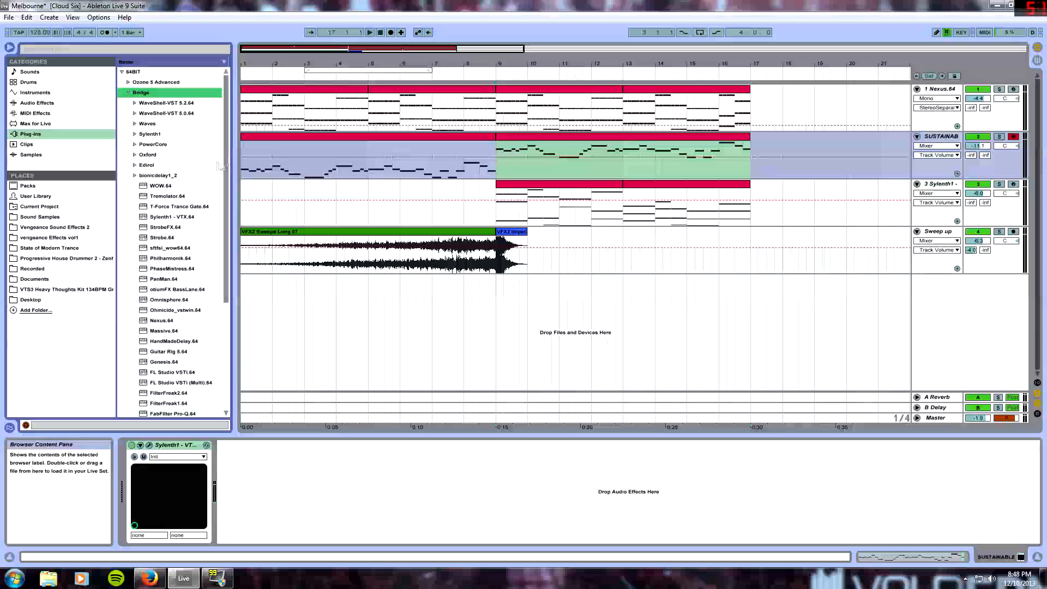
scroll(155, 198, "down", 8)
left_click_drag(159, 220, 940, 304)
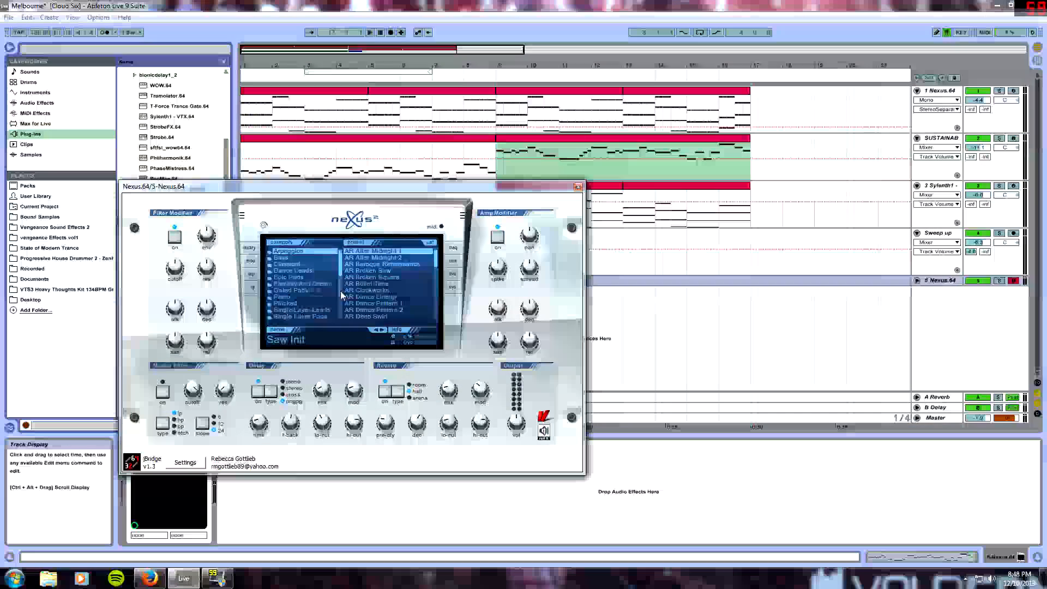
Step: Load the LD Accelerator preset from Dance Leads in the new Nexus and close its window
left_click(341, 291)
left_click(309, 271)
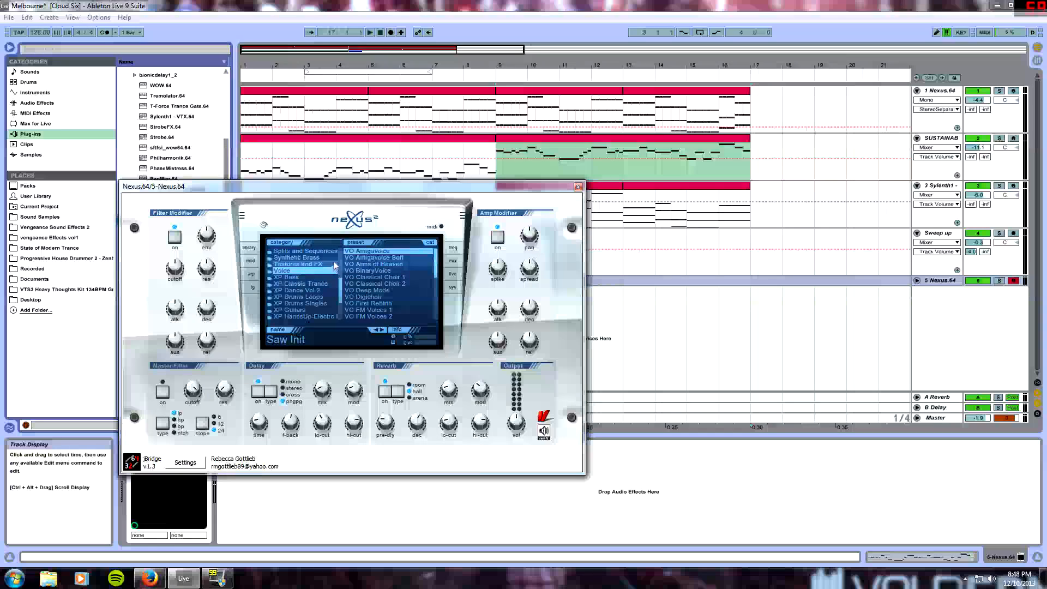
scroll(341, 278, "up", 3)
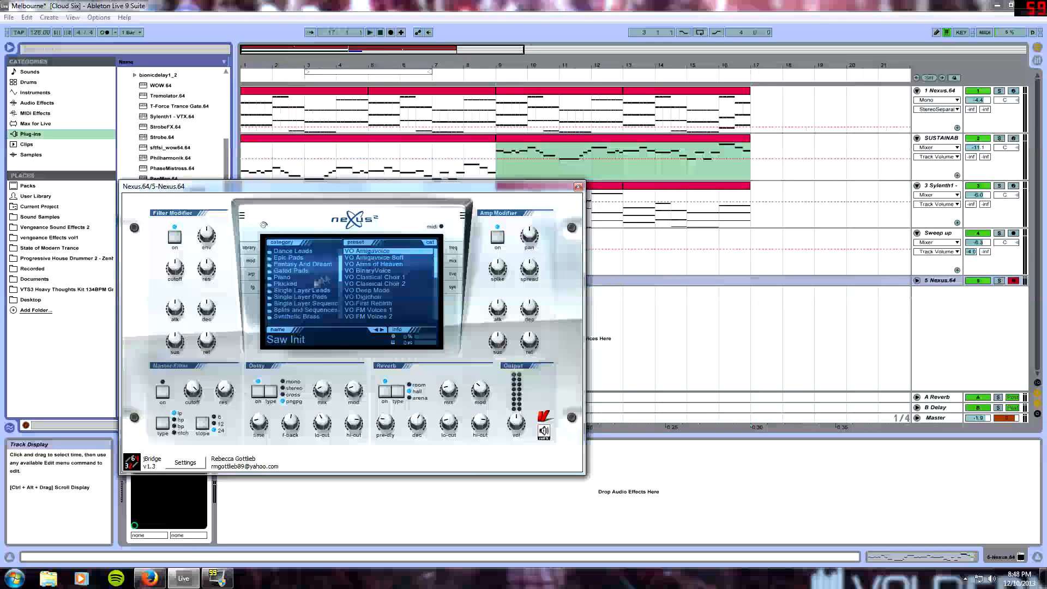
left_click(311, 252)
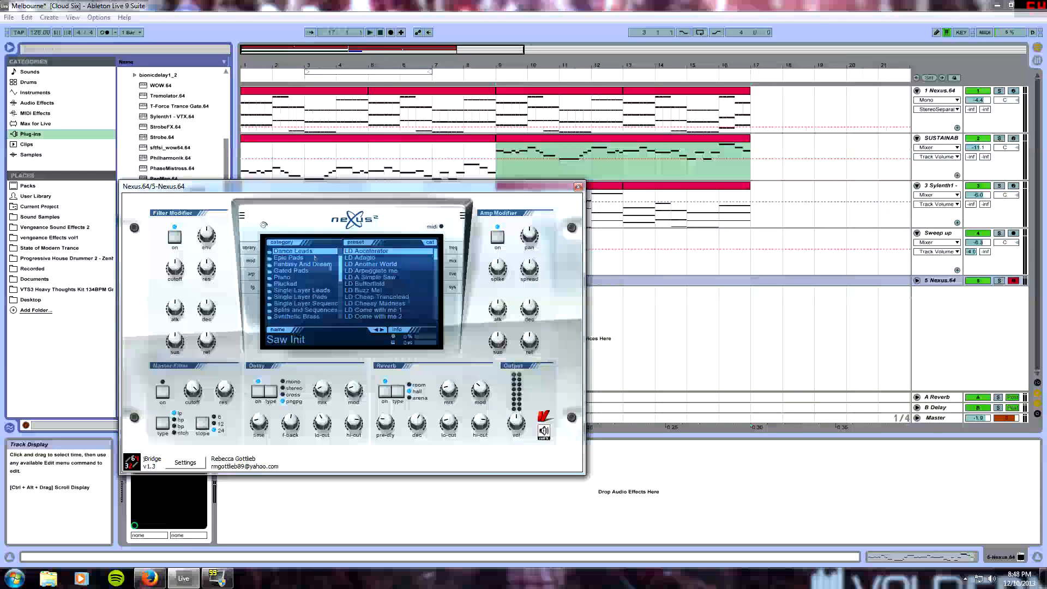
left_click(380, 264)
left_click(380, 251)
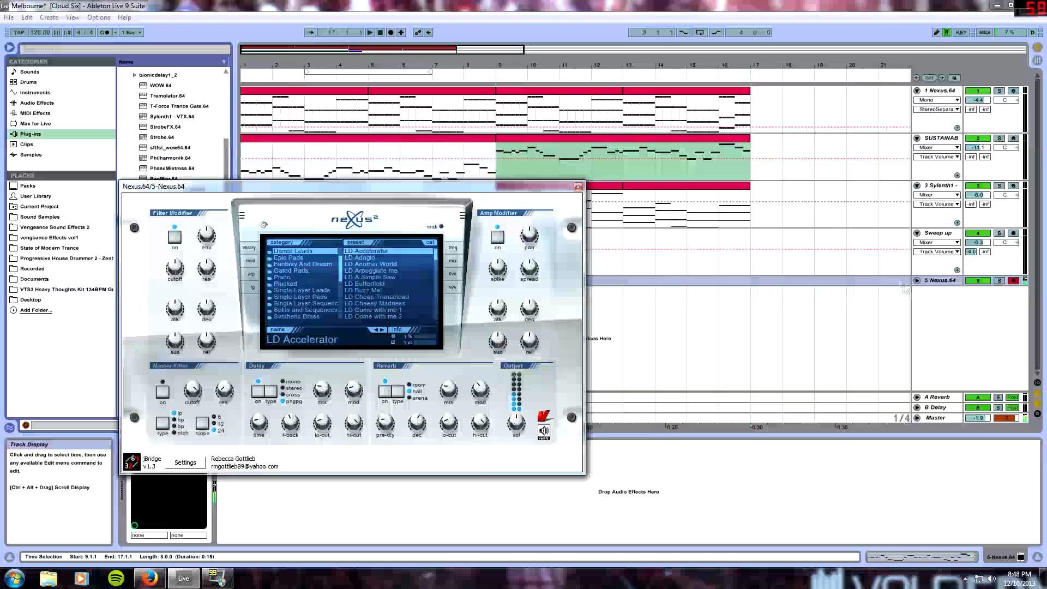
left_click(578, 186)
Step: Copy the SUSTAINABLE melody clip at bars 9 to 17 to the new Nexus track and enlarge its note editor
left_click(513, 138)
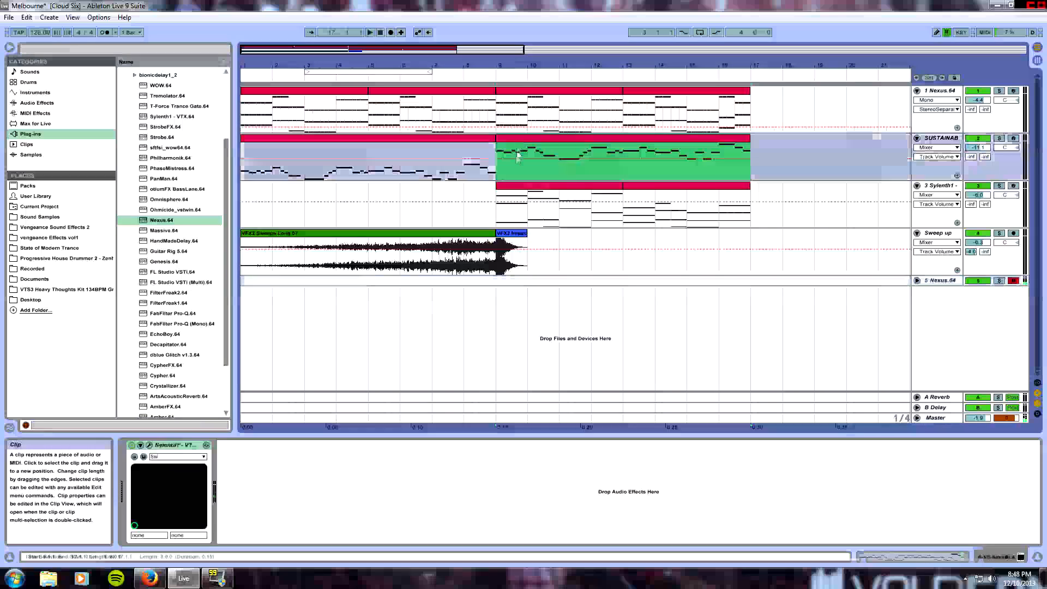
left_click_drag(513, 138, 519, 283)
left_click_drag(581, 435, 587, 180)
scroll(321, 368, "up", 3)
scroll(313, 366, "up", 4)
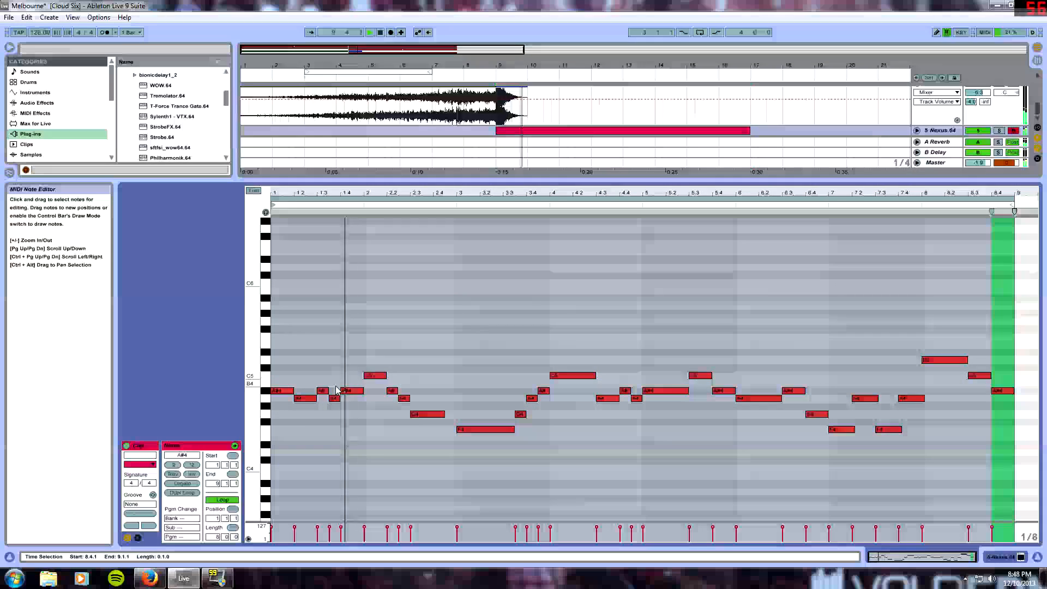
Step: Divide the first A#4 and the first A4 note of the copied melody into two eighth notes each
left_click_drag(280, 443, 362, 356)
scroll(325, 466, "down", 5)
left_click(361, 355)
left_click(277, 314)
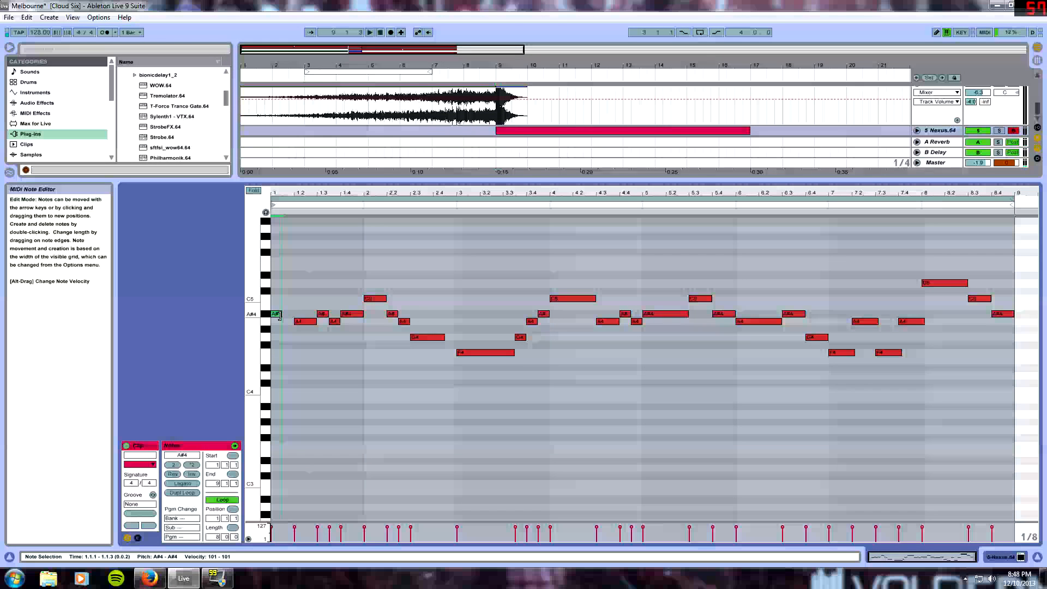
left_click_drag(287, 318, 310, 322)
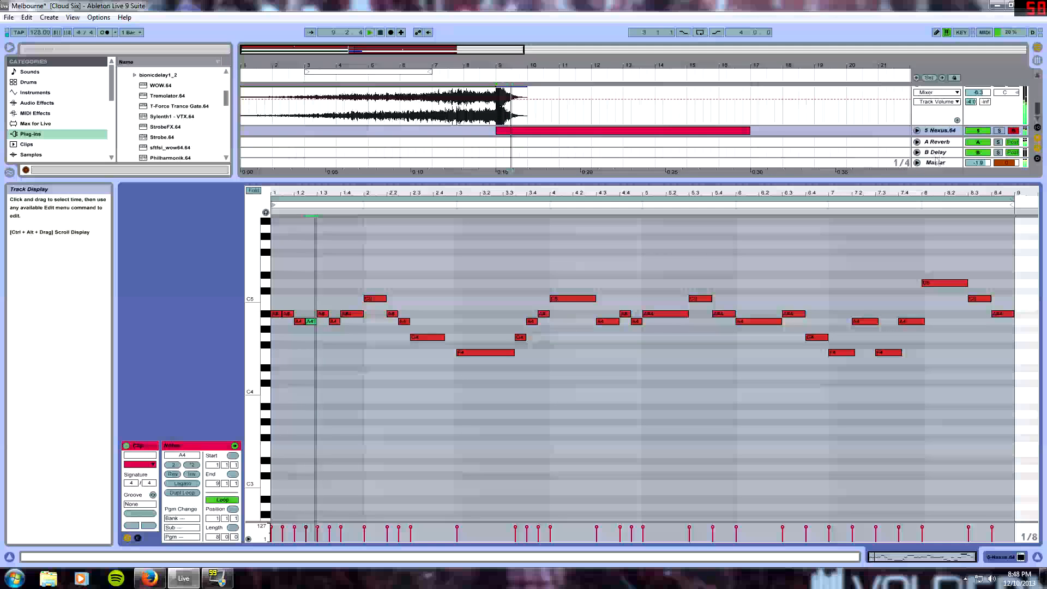
Step: Transpose all notes of the copied melody down one octave, play it and collapse the note editor
left_click_drag(282, 359, 1009, 252)
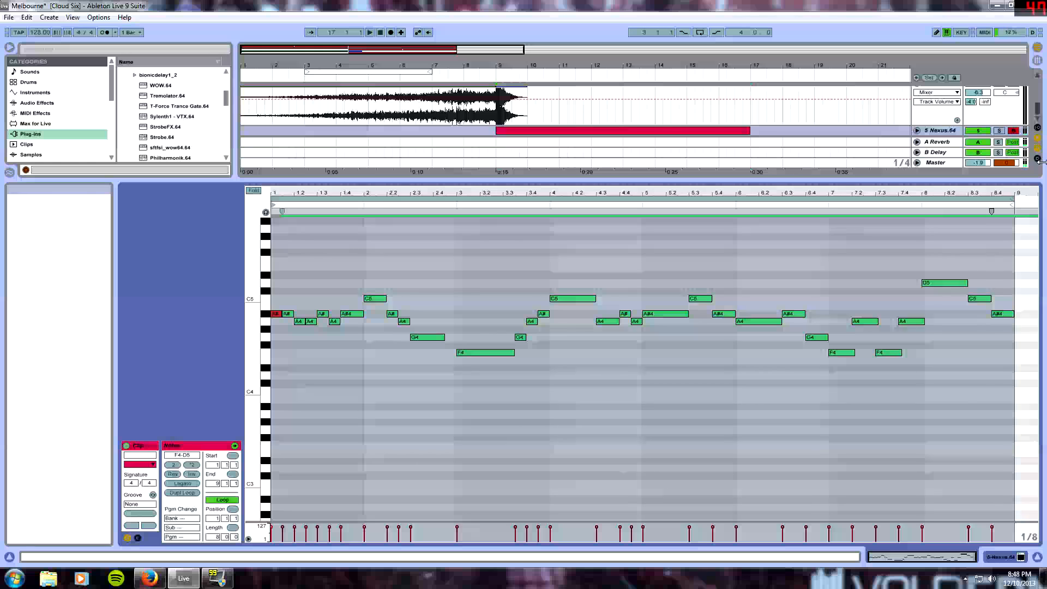
key("ctrl+a")
key("shift+Down")
key("space")
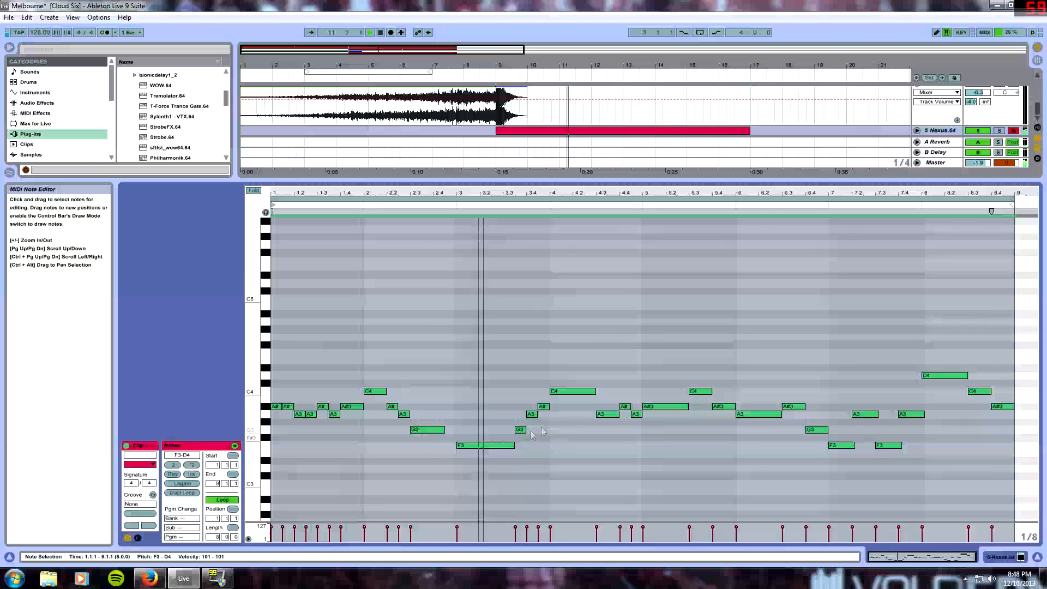
left_click(644, 296)
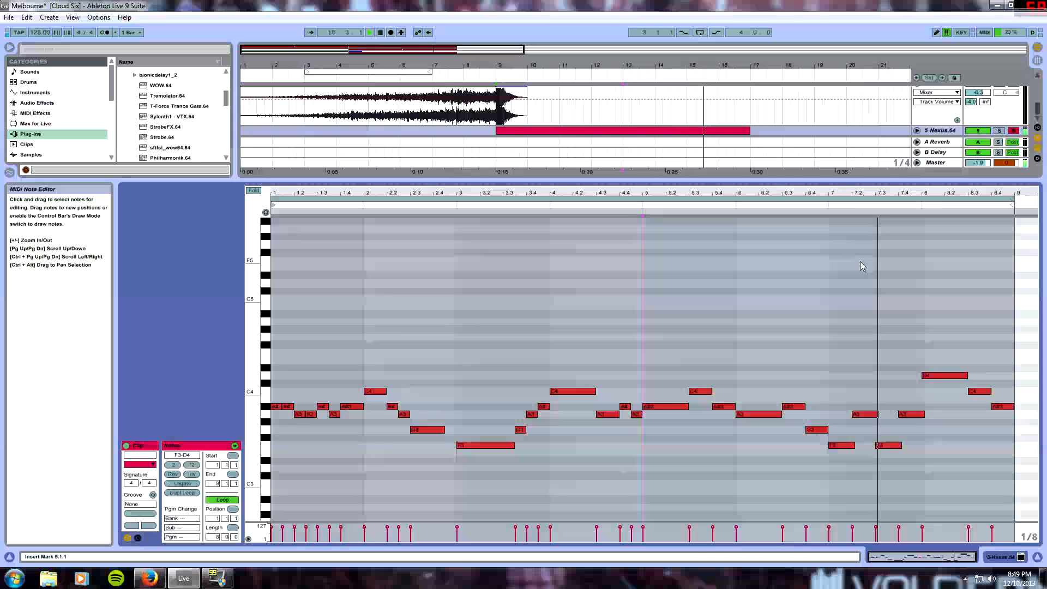
left_click_drag(815, 181, 812, 523)
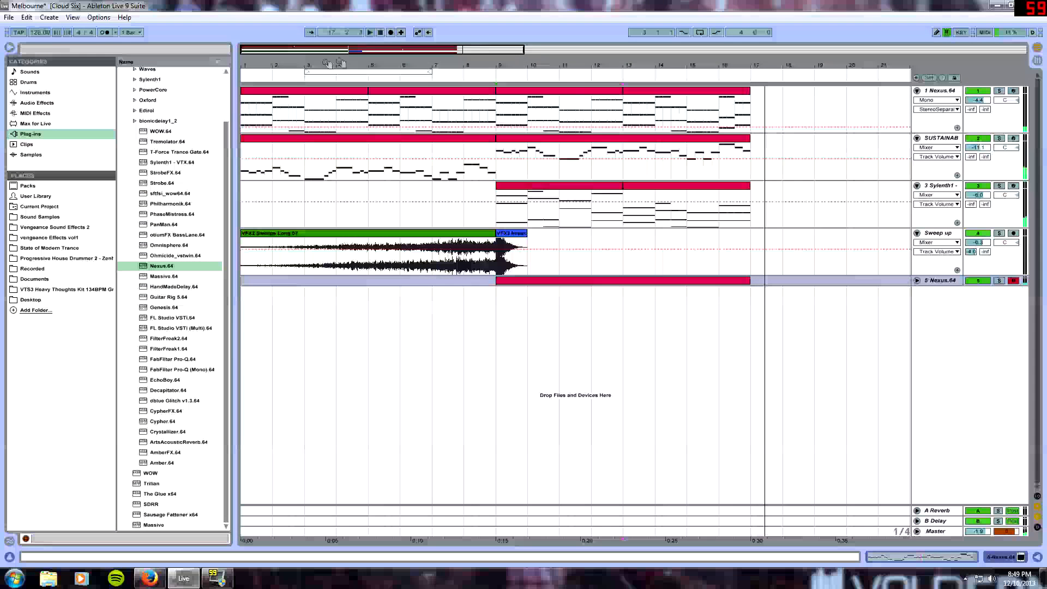
Step: Add an Auto Filter to the SUSTAINABLE track, lower its cutoff and automate the frequency to rise from bar 1 to bar 9
left_click(379, 33)
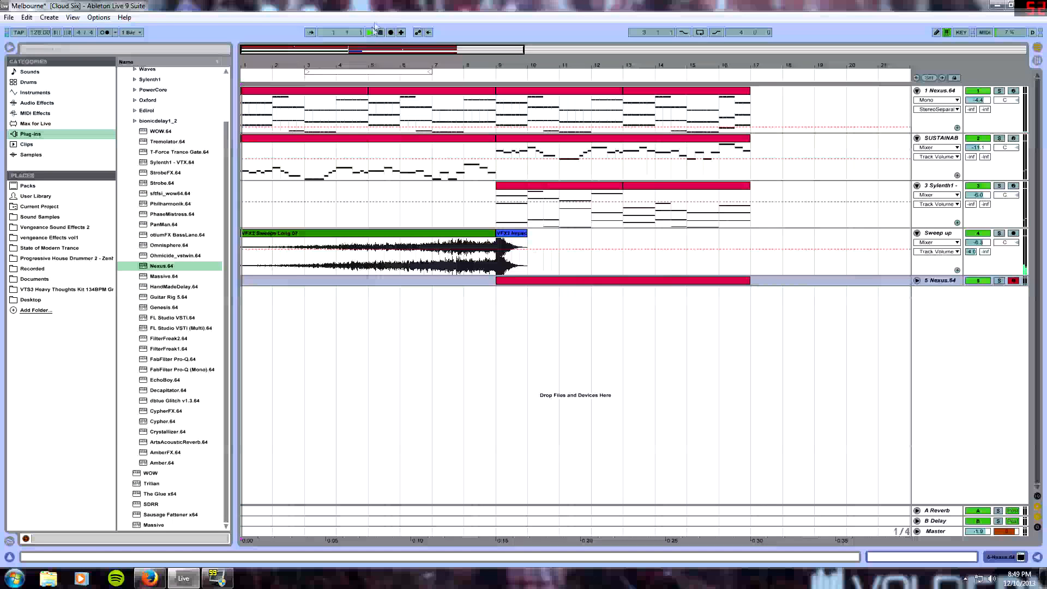
double_click(940, 138)
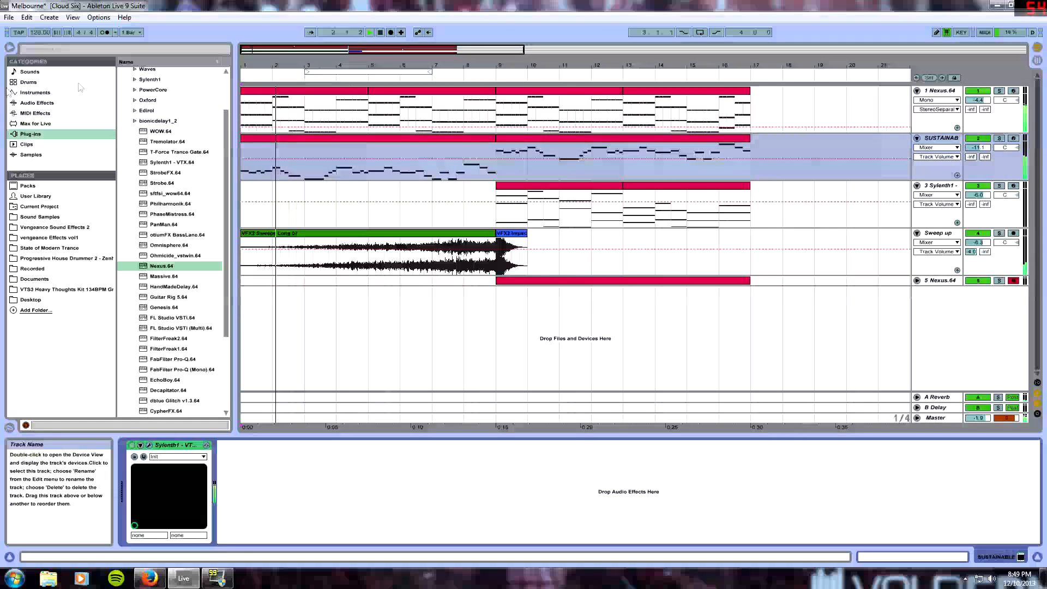
left_click(38, 103)
left_click_drag(150, 92, 261, 490)
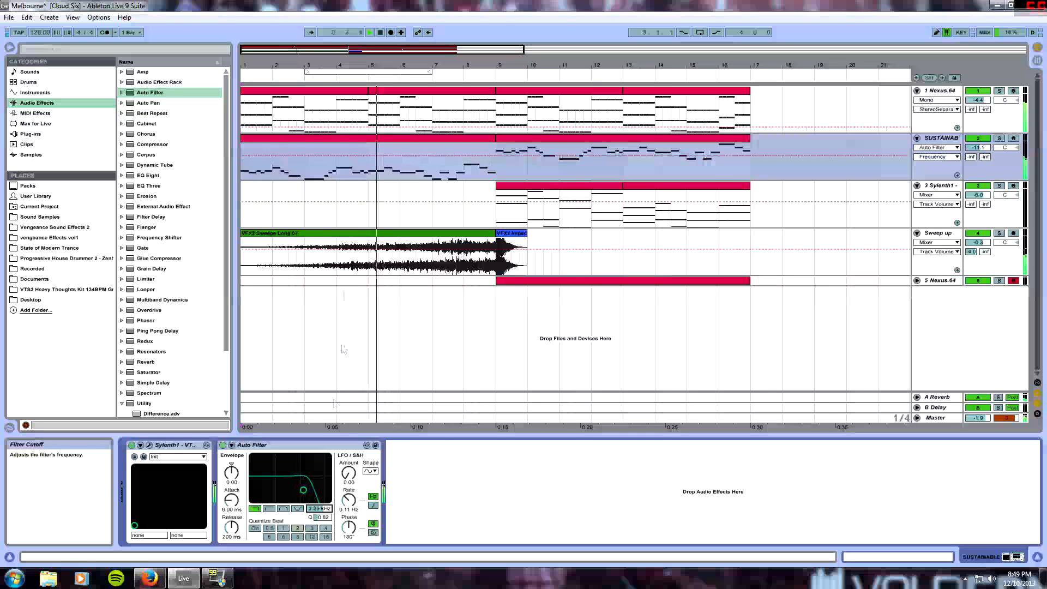
left_click(242, 155)
left_click_drag(465, 155, 495, 145)
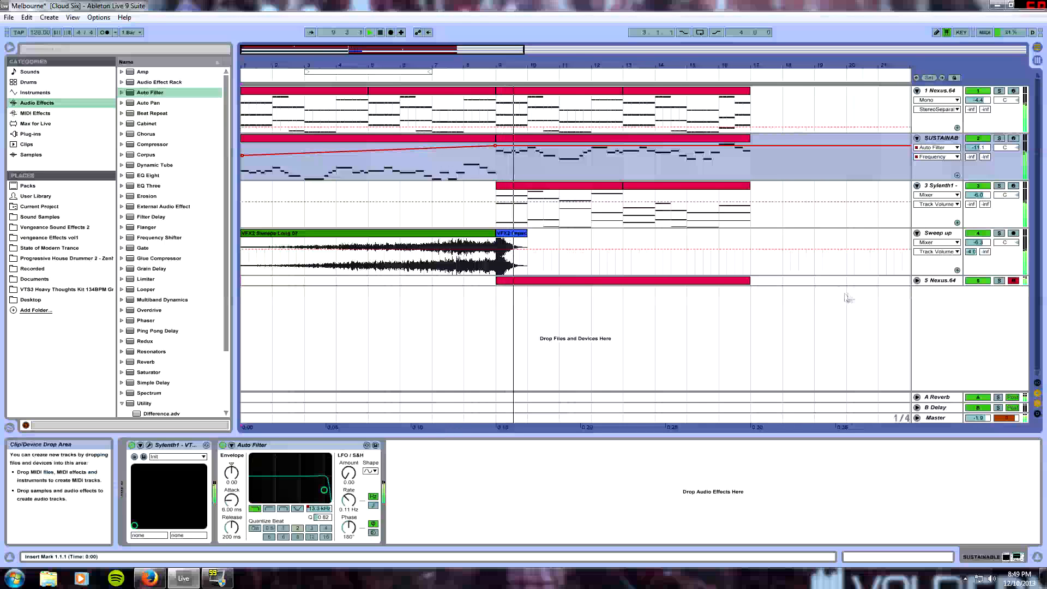
Step: Unfold the second Nexus track below Sweep up and lower its volume to -3.1 dB
left_click(917, 280)
key("Tab")
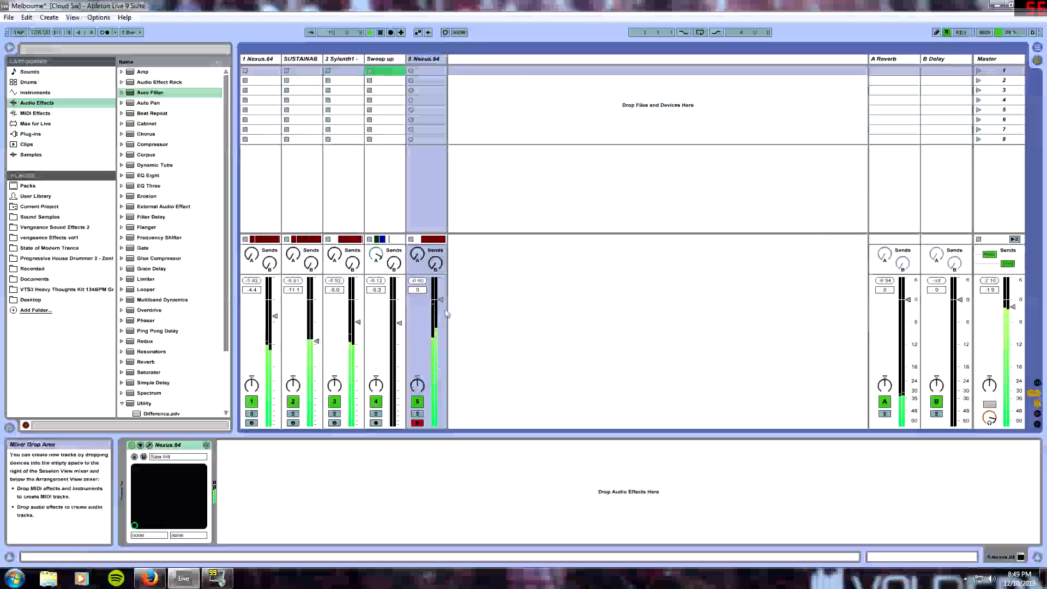
key("Tab")
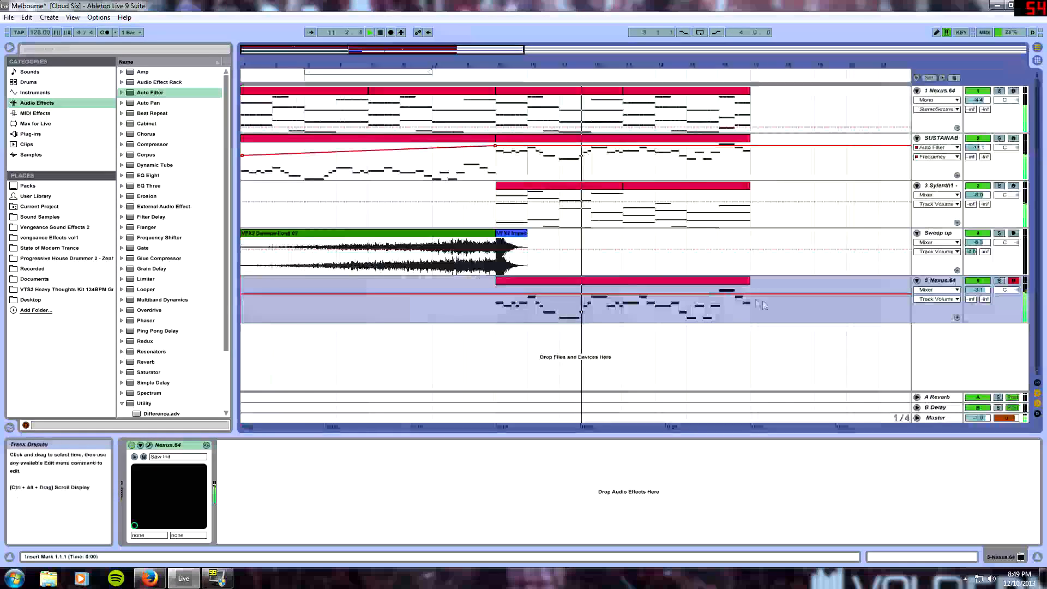
Step: Group the Sylenth1 lead track with the second Nexus track and leave the group unfolded
right_click(830, 186)
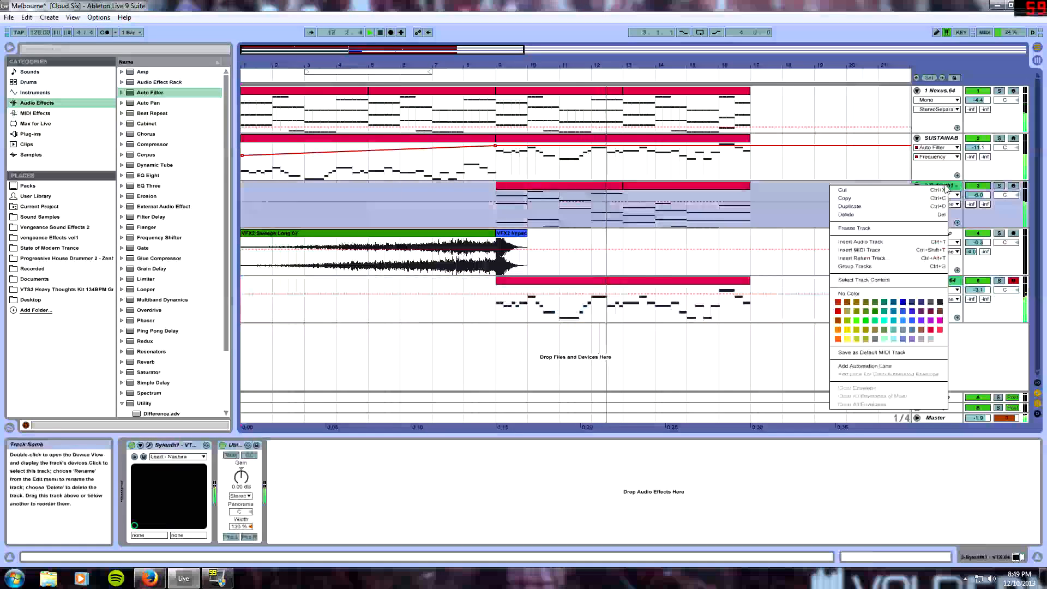
left_click(863, 266)
left_click(917, 187)
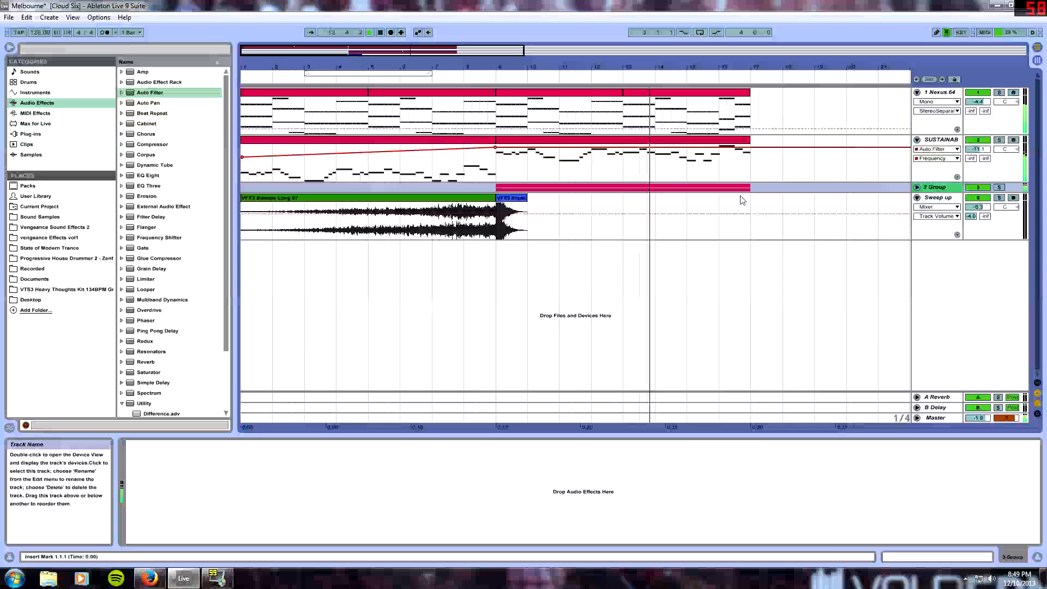
left_click(917, 187)
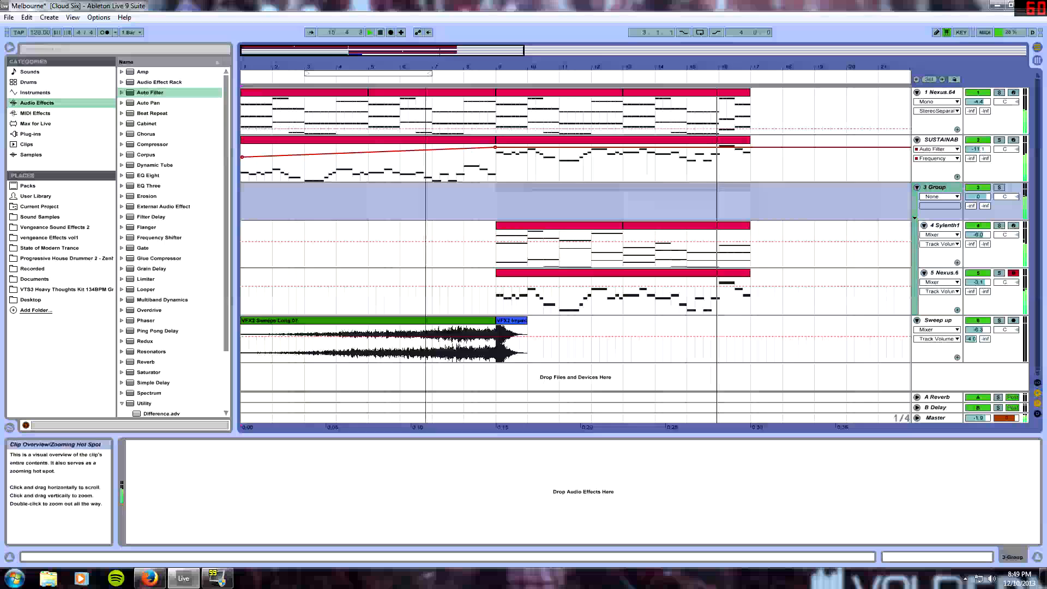
double_click(491, 51)
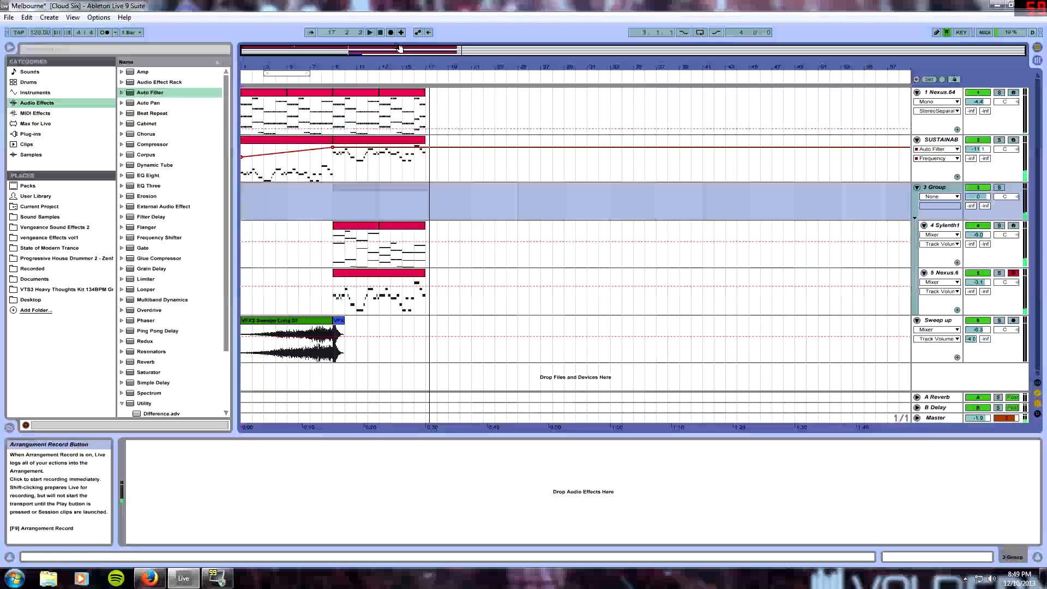
left_click_drag(392, 51, 392, 55)
left_click(992, 577)
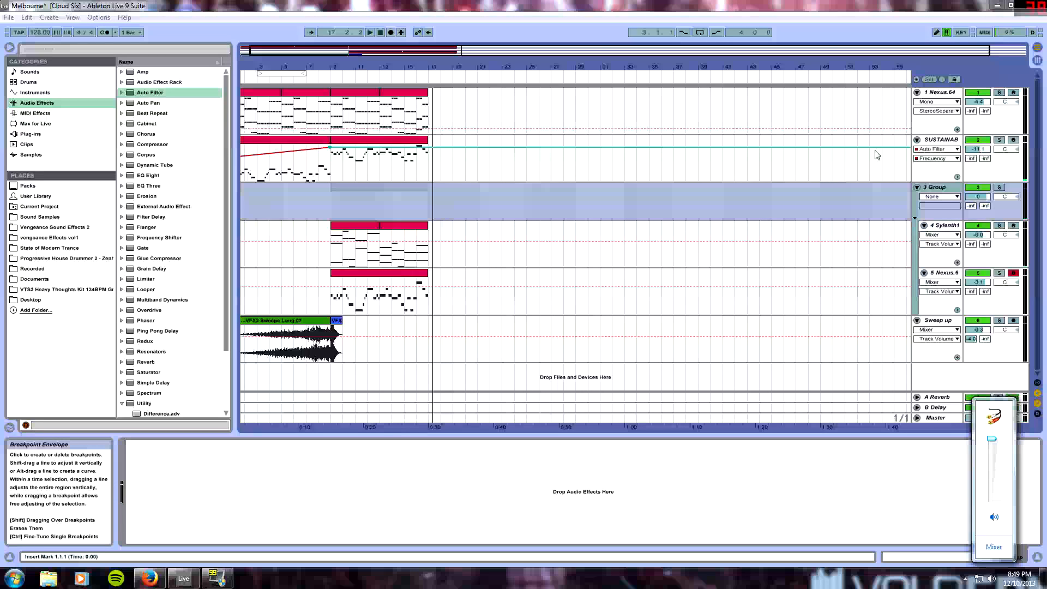
Step: Select the SUSTAINABLE melody clip at bars 9 to 17 in the arrangement
left_click_drag(411, 63, 415, 86)
left_click_drag(556, 65, 557, 45)
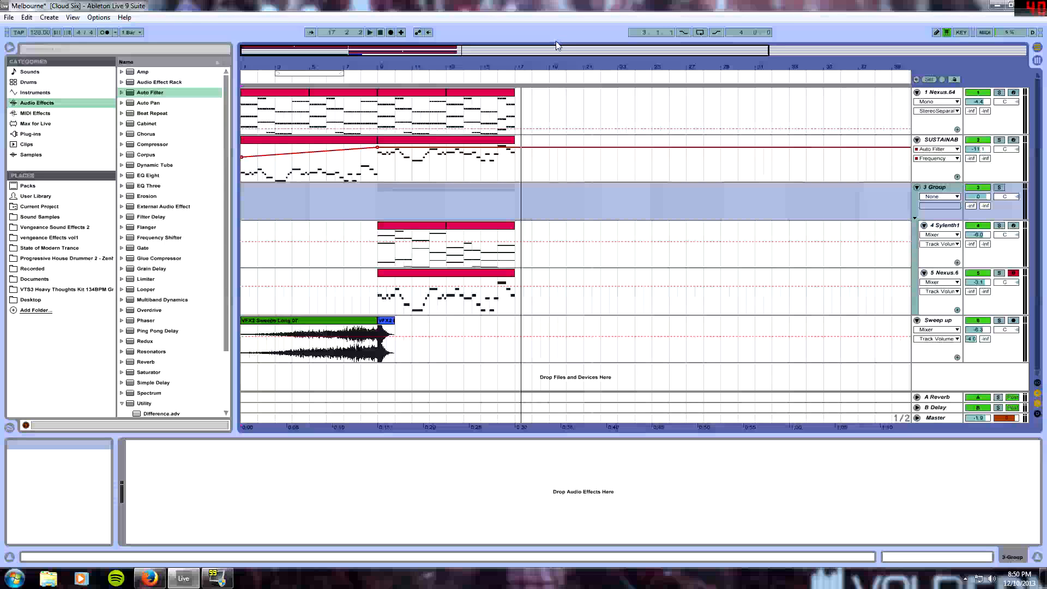
left_click(395, 139)
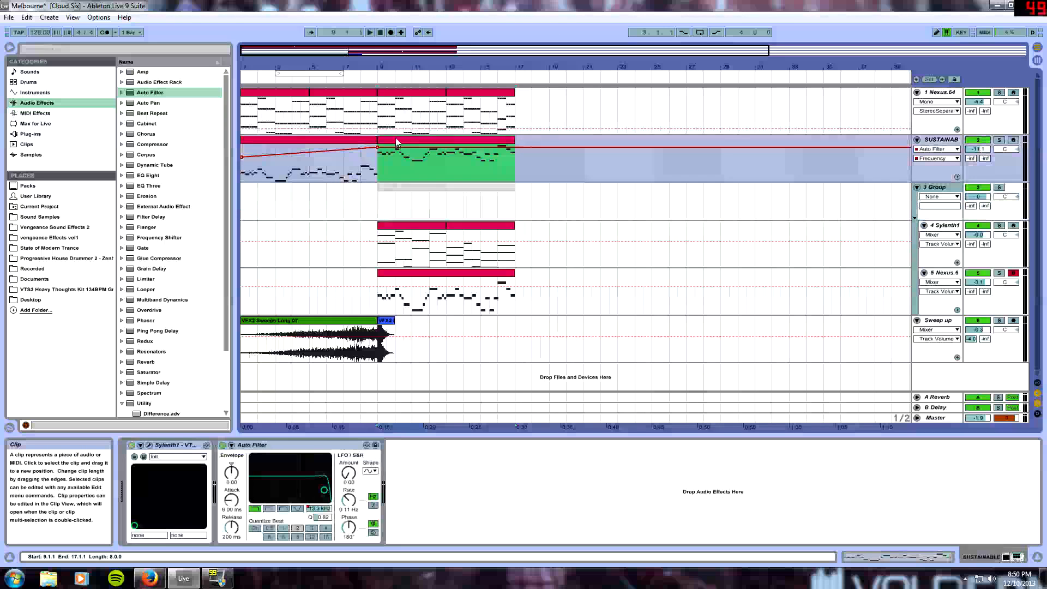